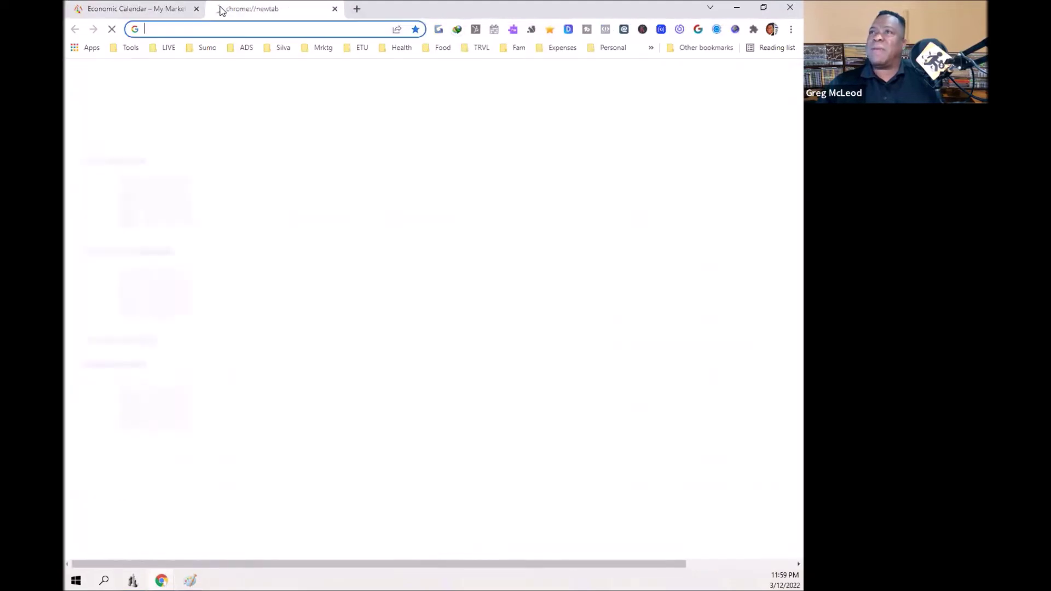
# Load mymarketheatmap.com from the address bar suggestion for 'my'.
pyautogui.write('my')
pyautogui.press('Return')
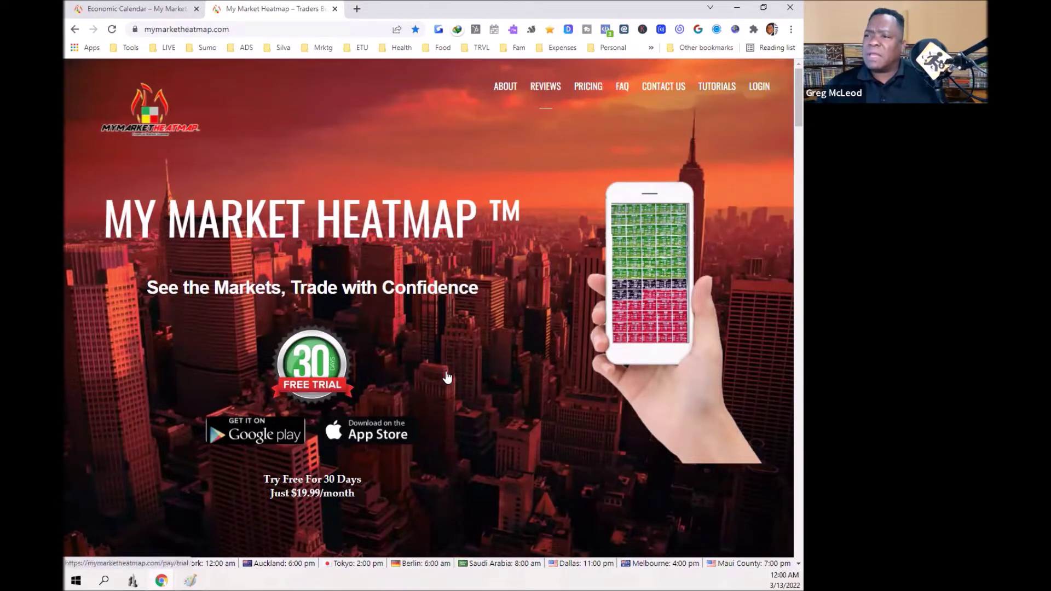
pyautogui.scroll(-10, 447, 376)
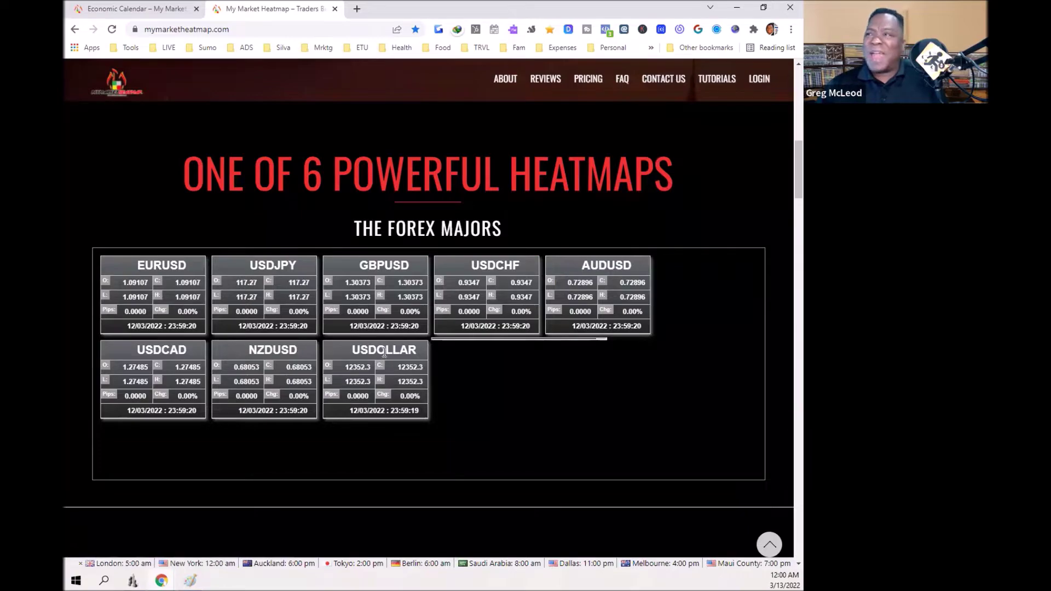
pyautogui.scroll(-2, 383, 351)
pyautogui.scroll(3, 383, 350)
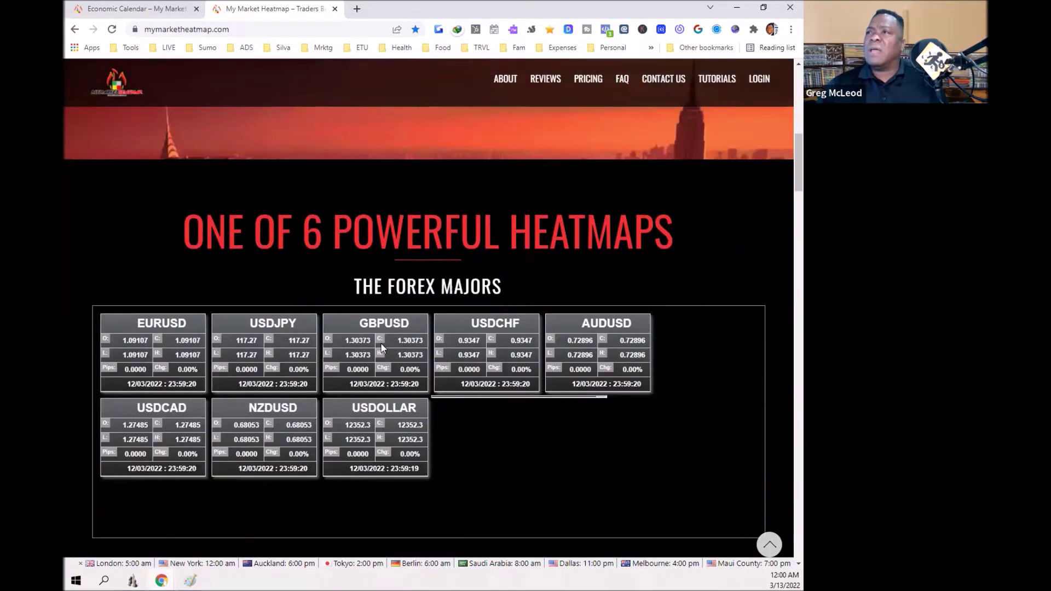
pyautogui.scroll(-4, 381, 347)
pyautogui.scroll(-12, 381, 346)
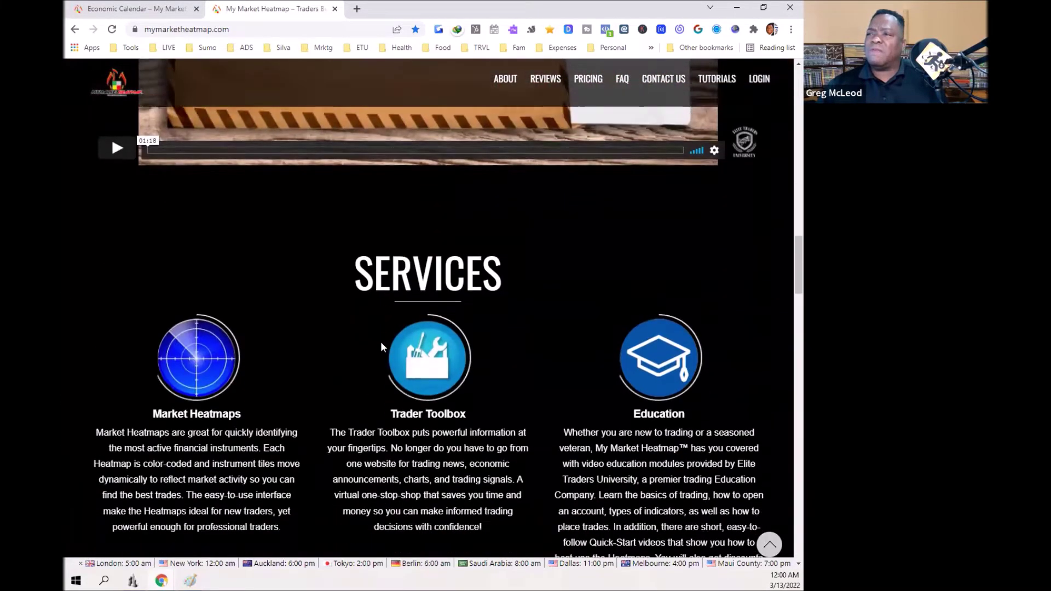
pyautogui.scroll(-5, 381, 346)
pyautogui.scroll(13, 376, 339)
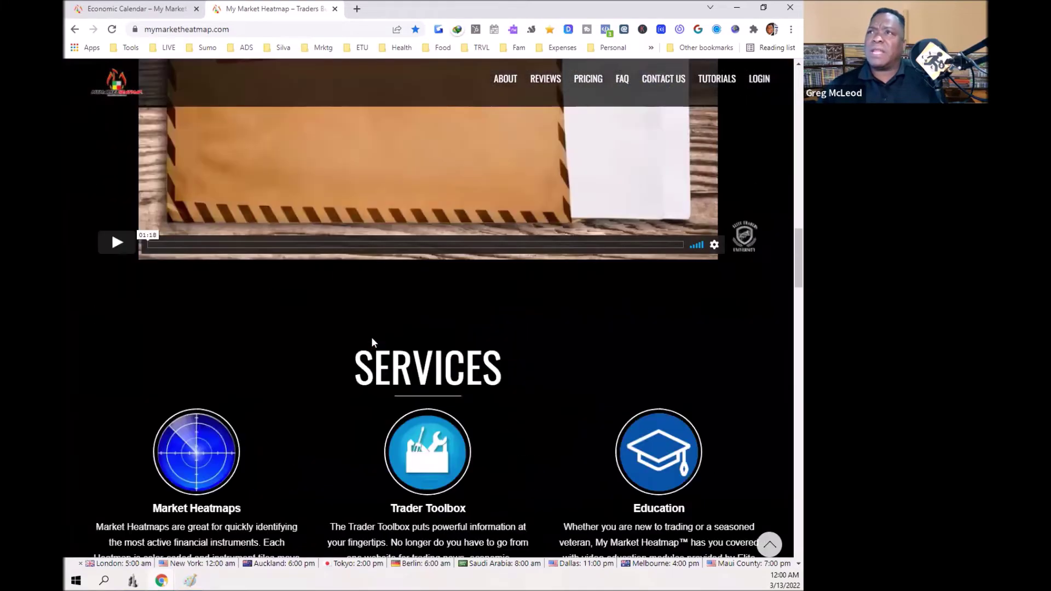
pyautogui.scroll(5, 372, 327)
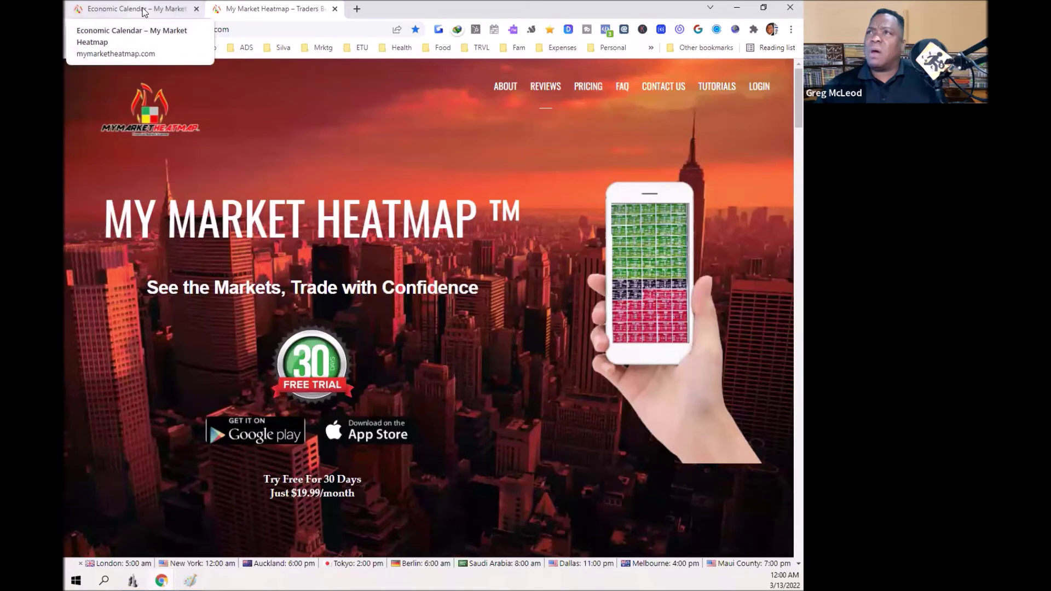
# Filter this week's Economic Calendar by impact so only High-impact events are listed.
pyautogui.click(143, 12)
pyautogui.moveTo(370, 99)
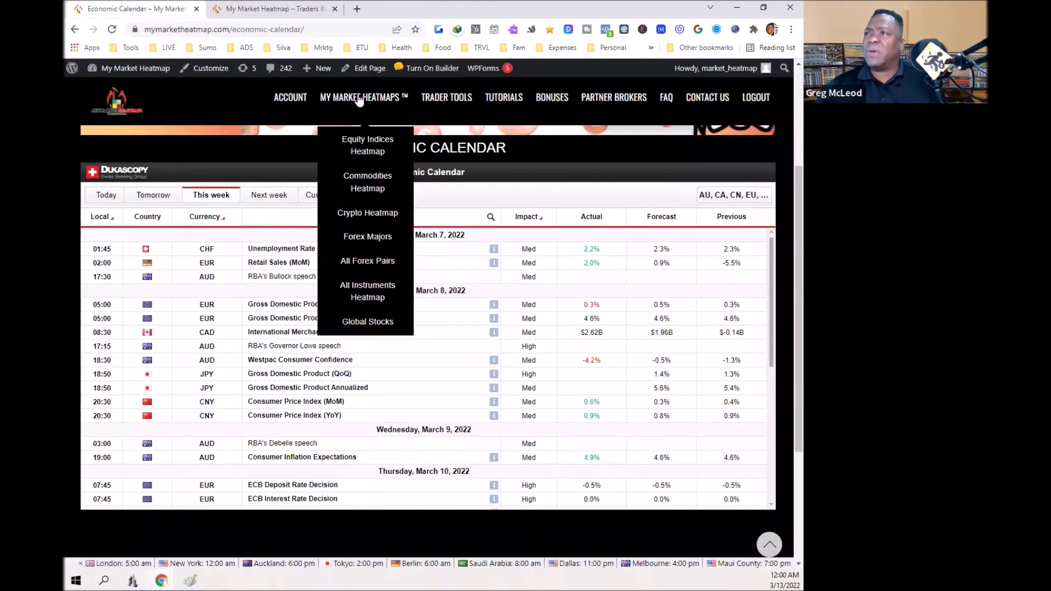
pyautogui.moveTo(435, 102)
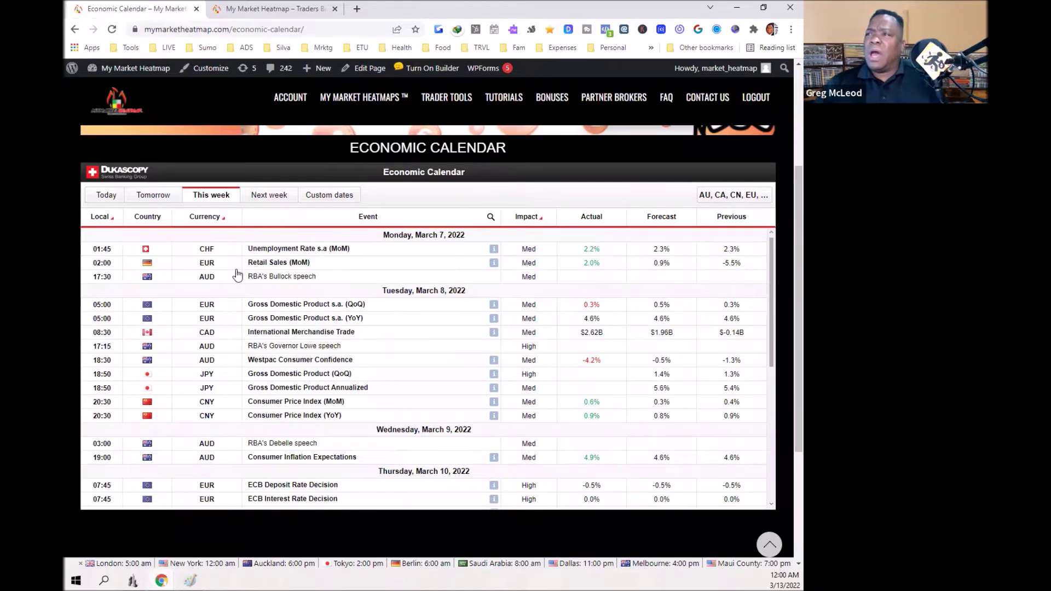
pyautogui.click(541, 218)
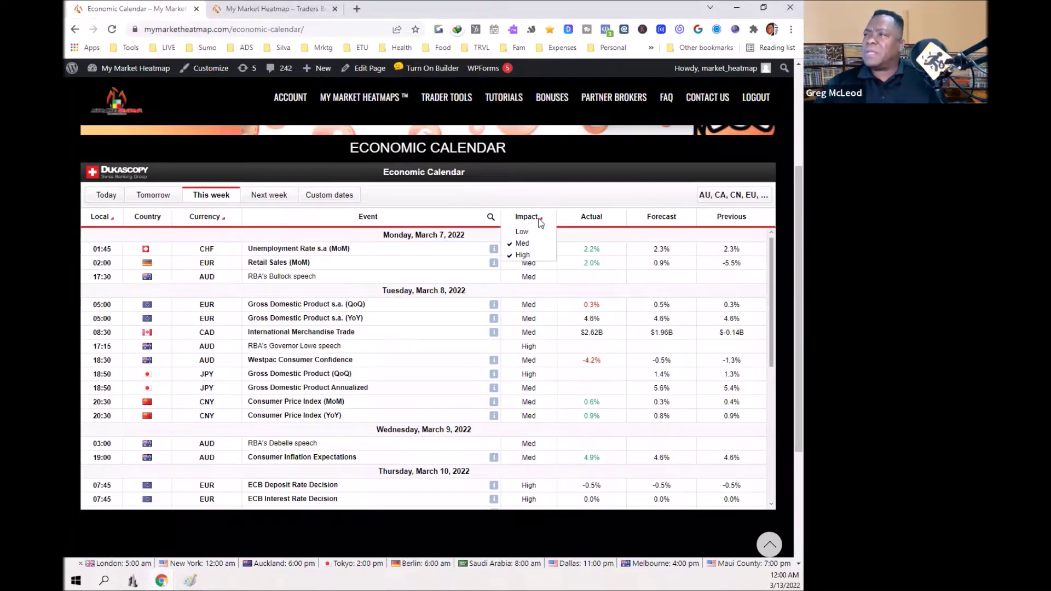
pyautogui.click(525, 244)
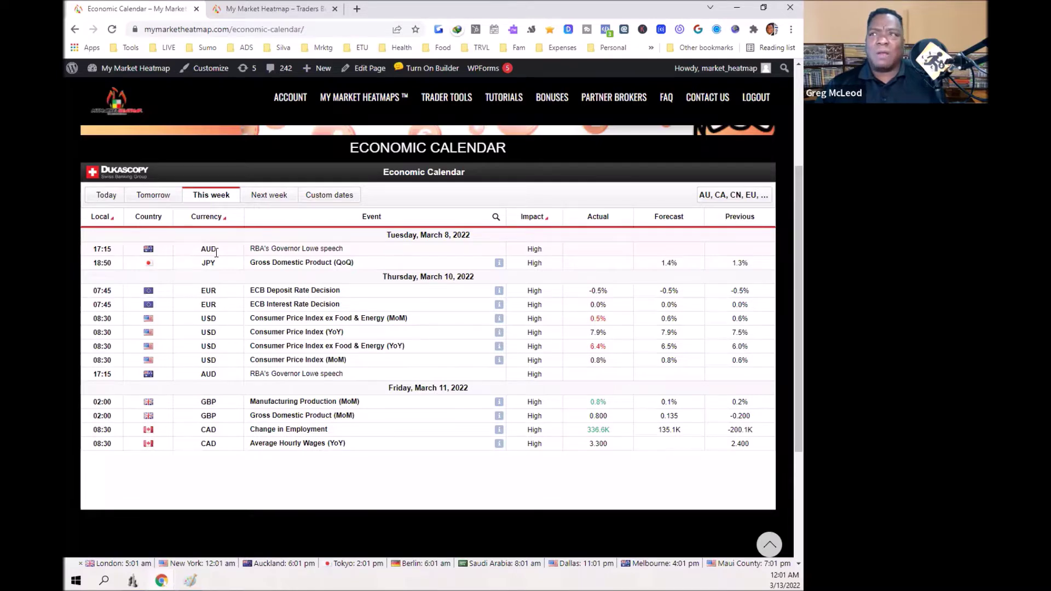
pyautogui.click(357, 9)
# Open the 4X Cash Machine Facebook group and scroll down through its recent posts.
pyautogui.write('fa')
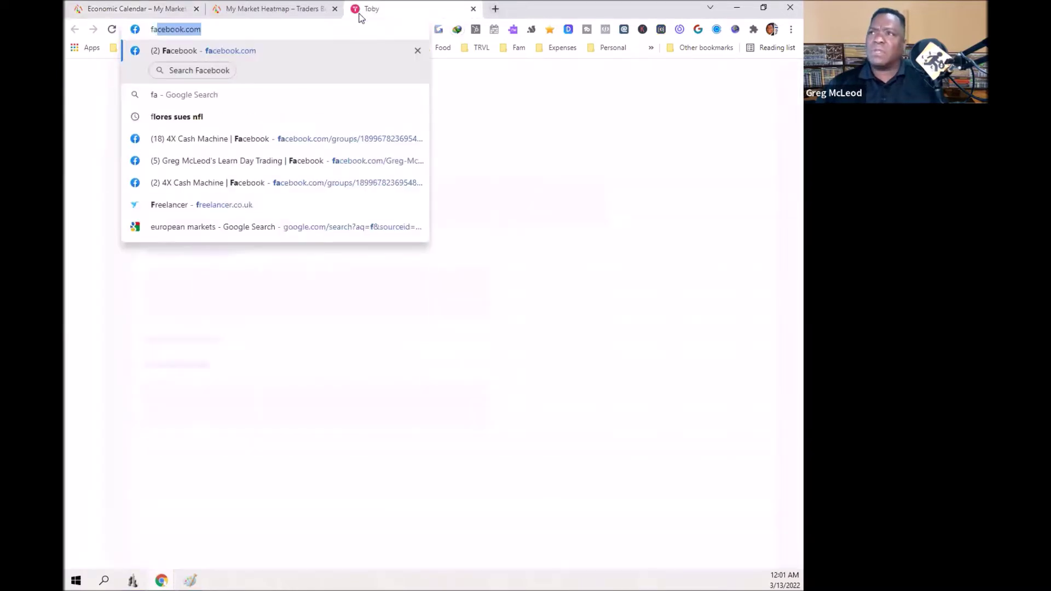
pyautogui.click(308, 193)
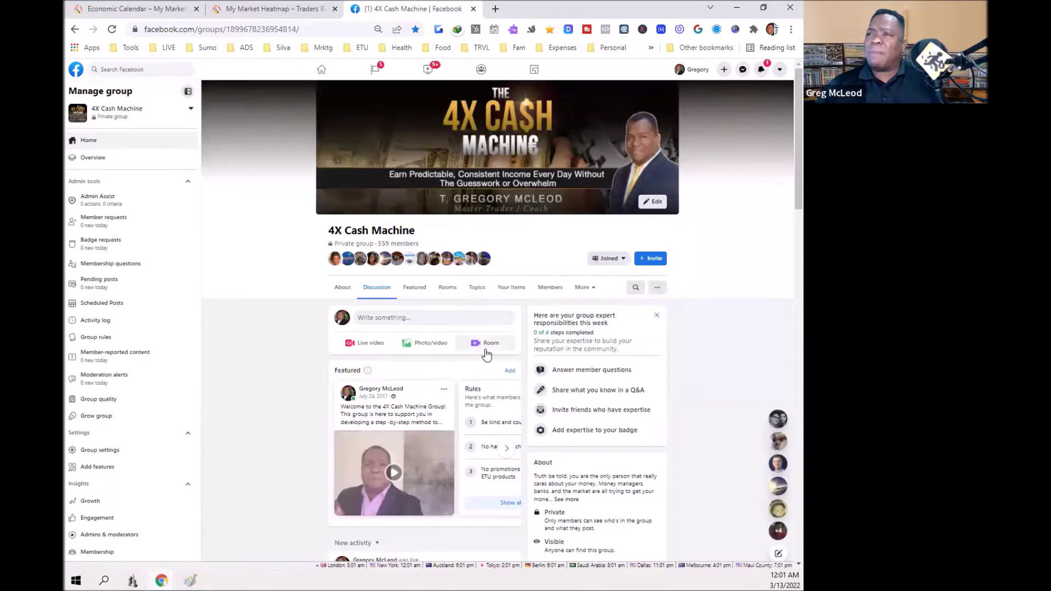
pyautogui.scroll(-6, 447, 353)
pyautogui.scroll(-1, 447, 354)
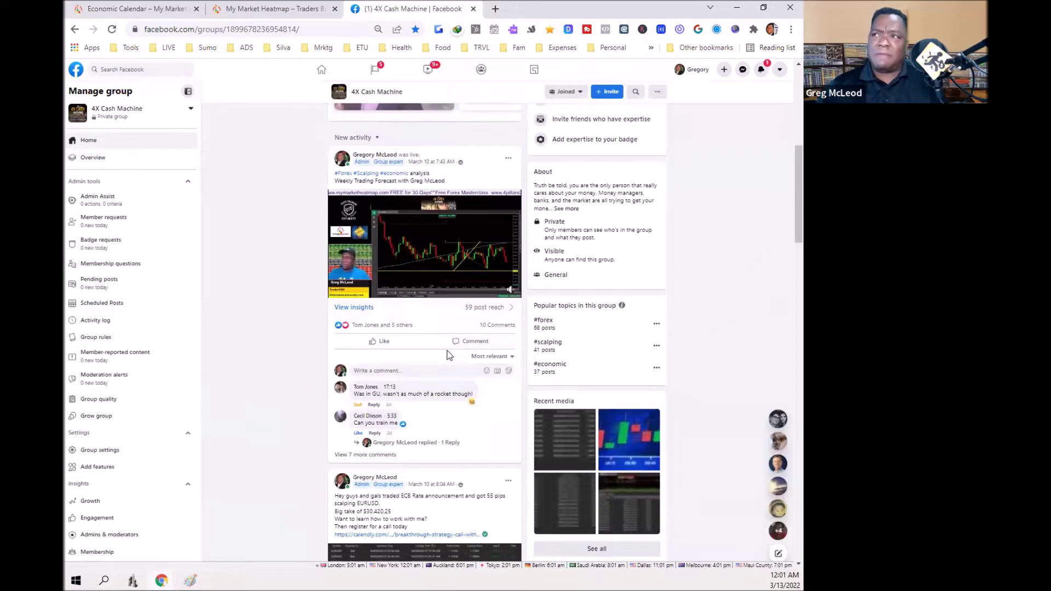
pyautogui.scroll(-10, 448, 353)
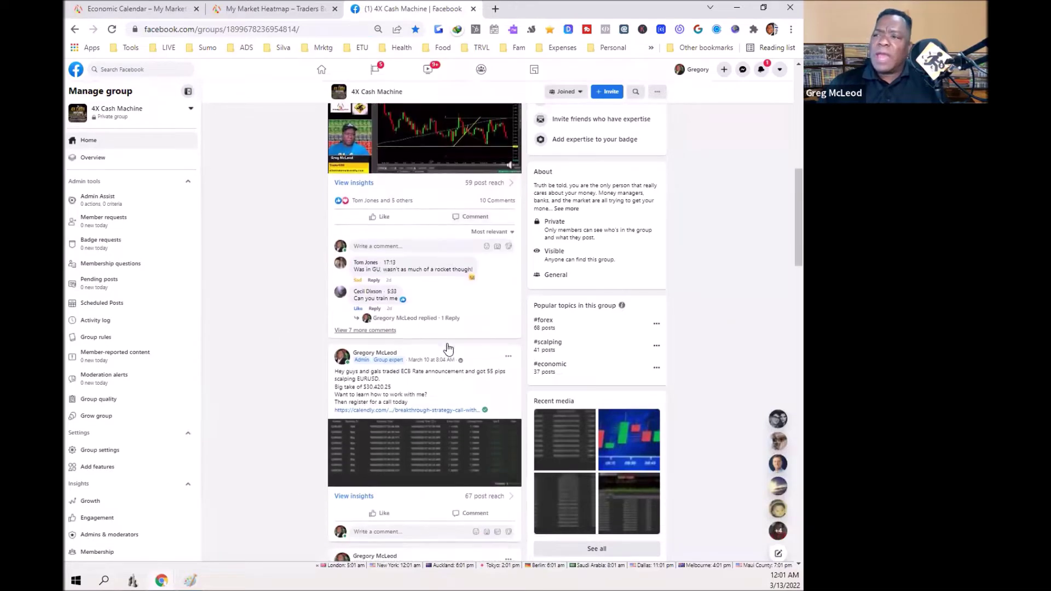
pyautogui.scroll(-5, 441, 335)
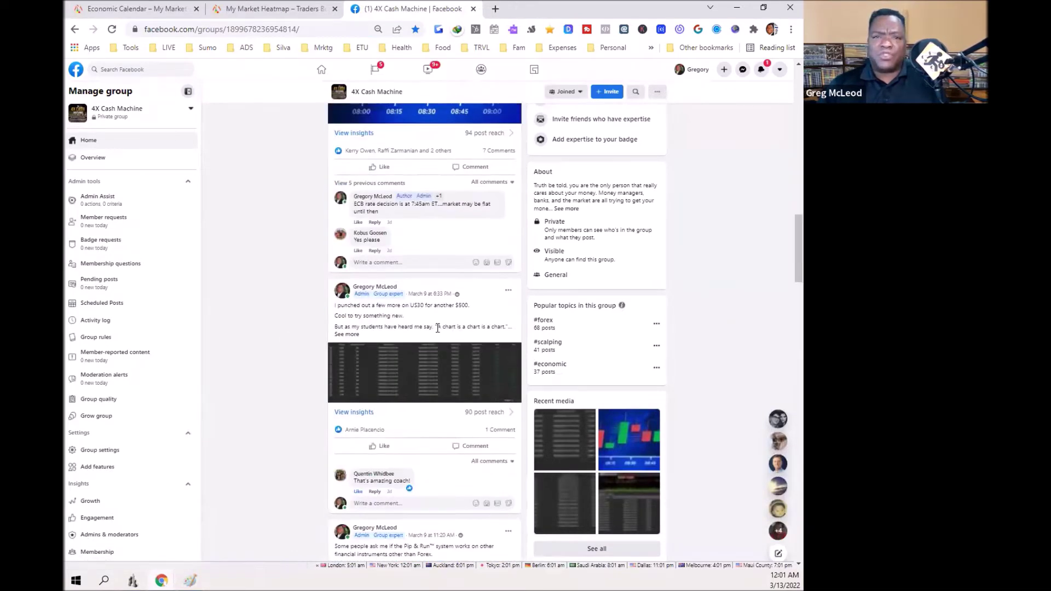
pyautogui.scroll(-5, 437, 327)
pyautogui.scroll(-10, 436, 328)
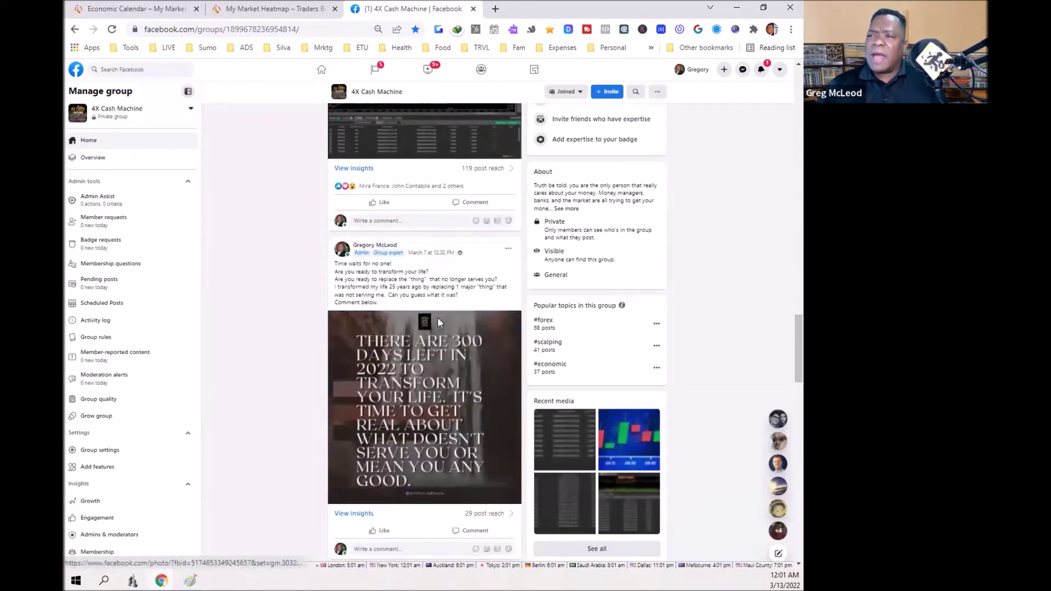
pyautogui.scroll(-10, 439, 323)
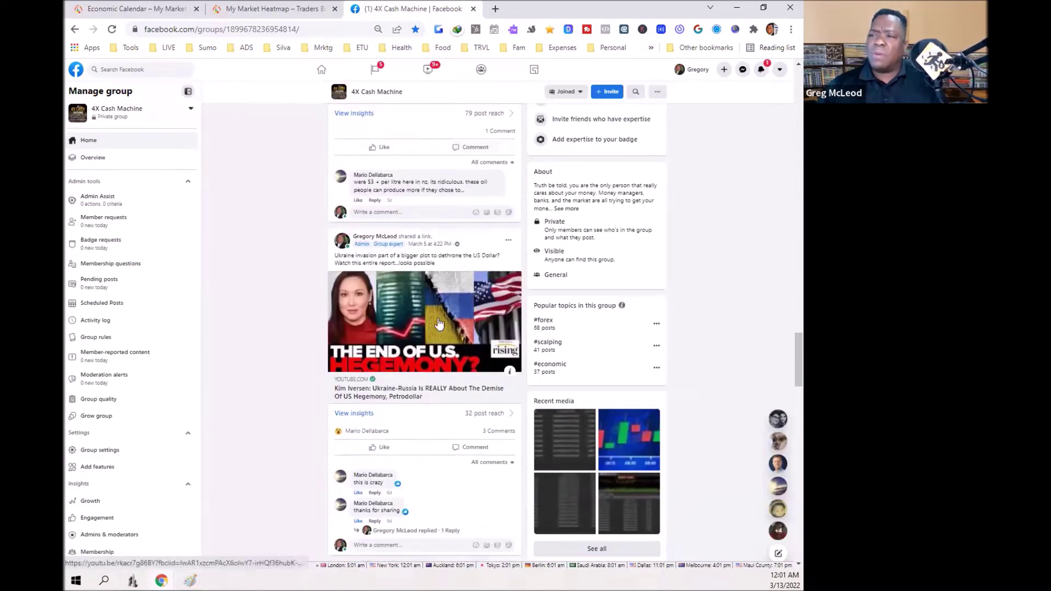
pyautogui.scroll(-10, 430, 309)
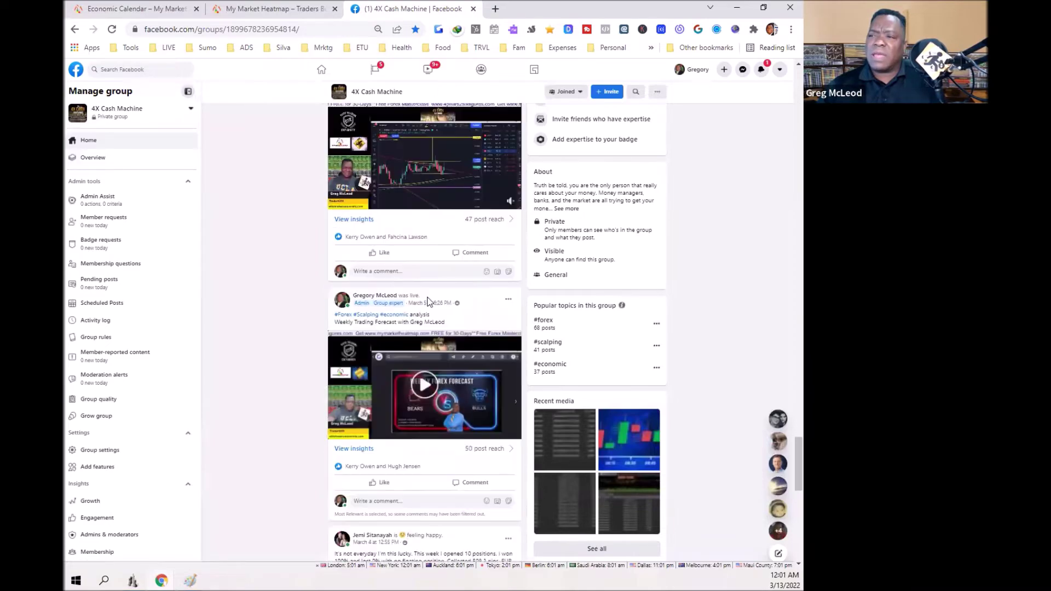
pyautogui.scroll(-10, 428, 298)
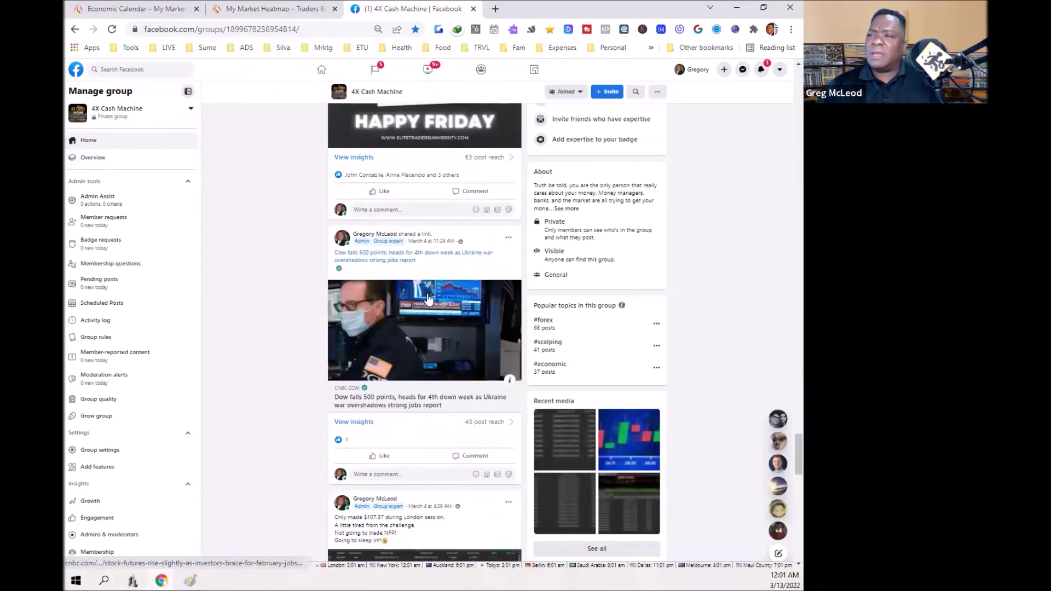
pyautogui.scroll(-10, 429, 299)
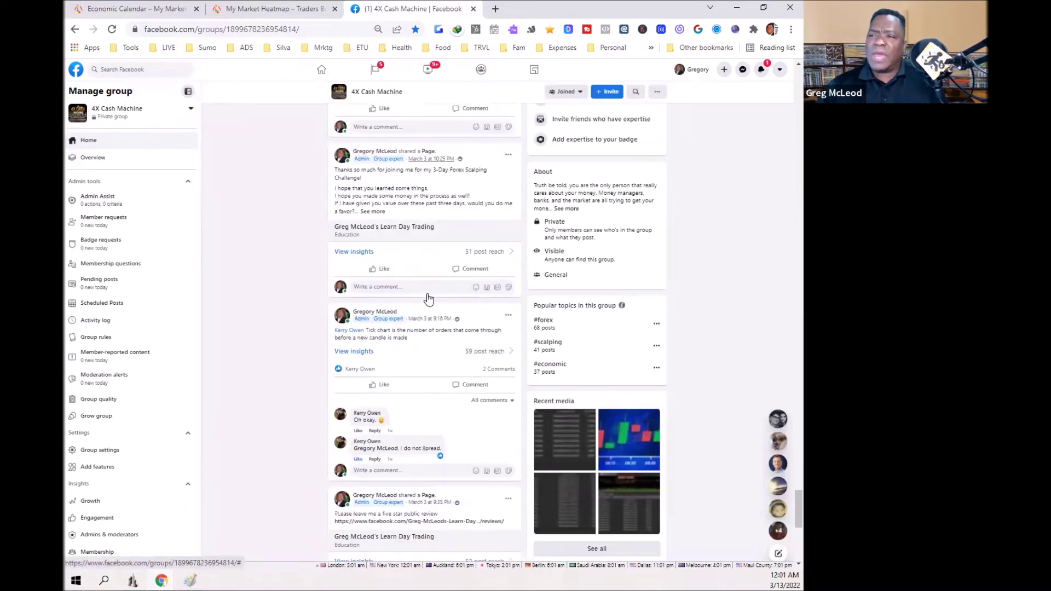
pyautogui.scroll(-6, 429, 298)
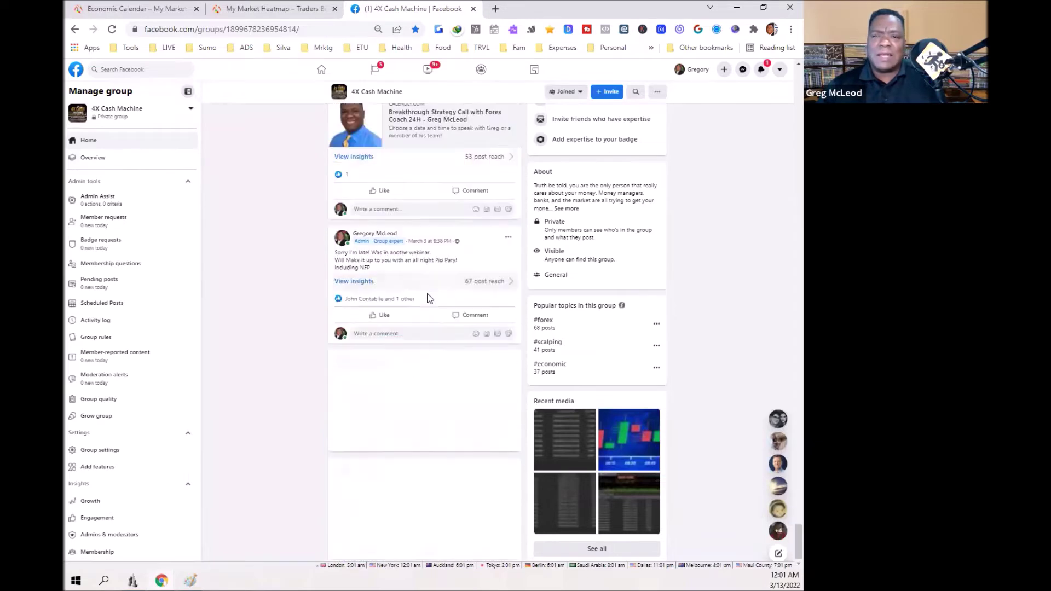
pyautogui.scroll(-4, 428, 299)
pyautogui.scroll(-10, 428, 298)
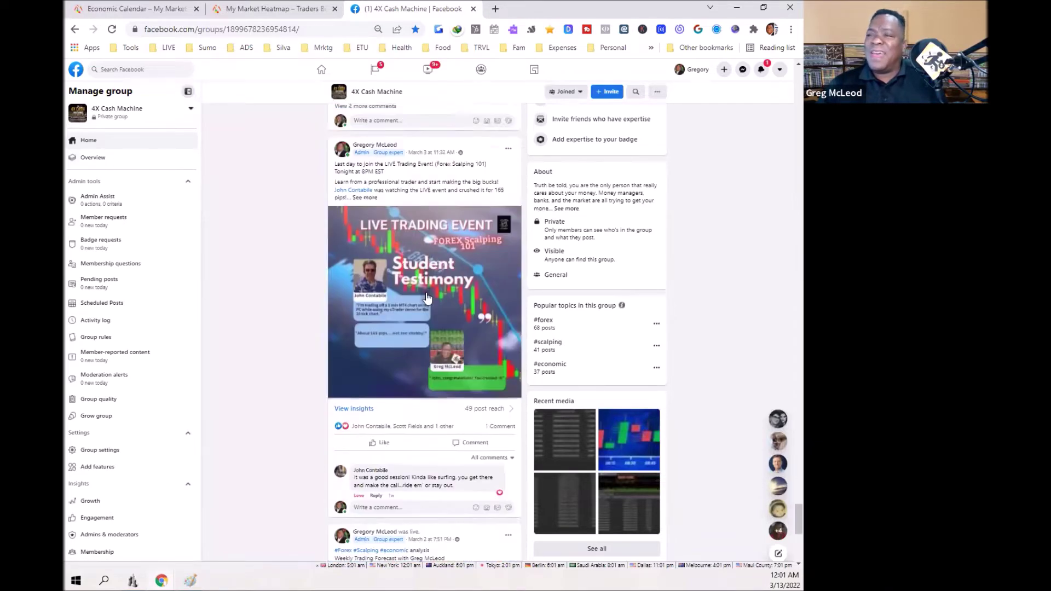
pyautogui.scroll(-10, 426, 290)
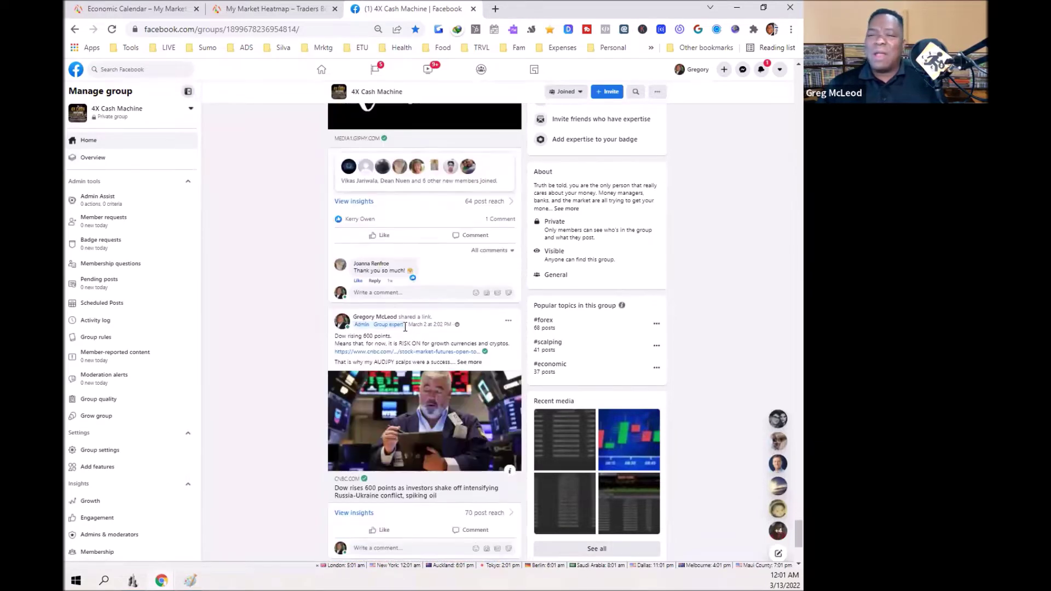
pyautogui.moveTo(404, 327)
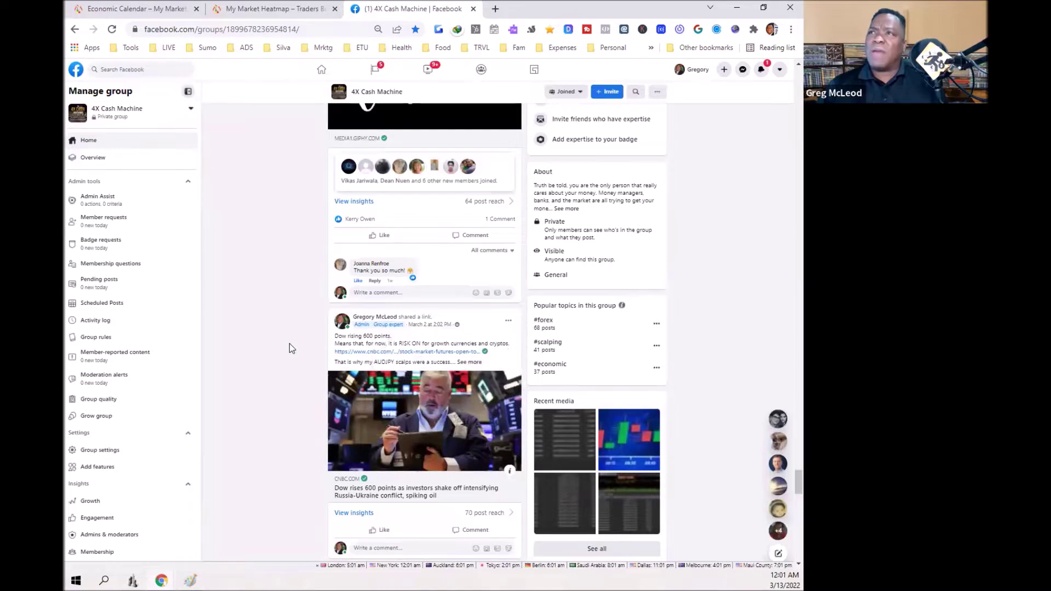
# Scroll back up the group feed and return to the Economic Calendar page.
pyautogui.scroll(10, 291, 347)
pyautogui.scroll(15, 285, 336)
pyautogui.scroll(15, 277, 317)
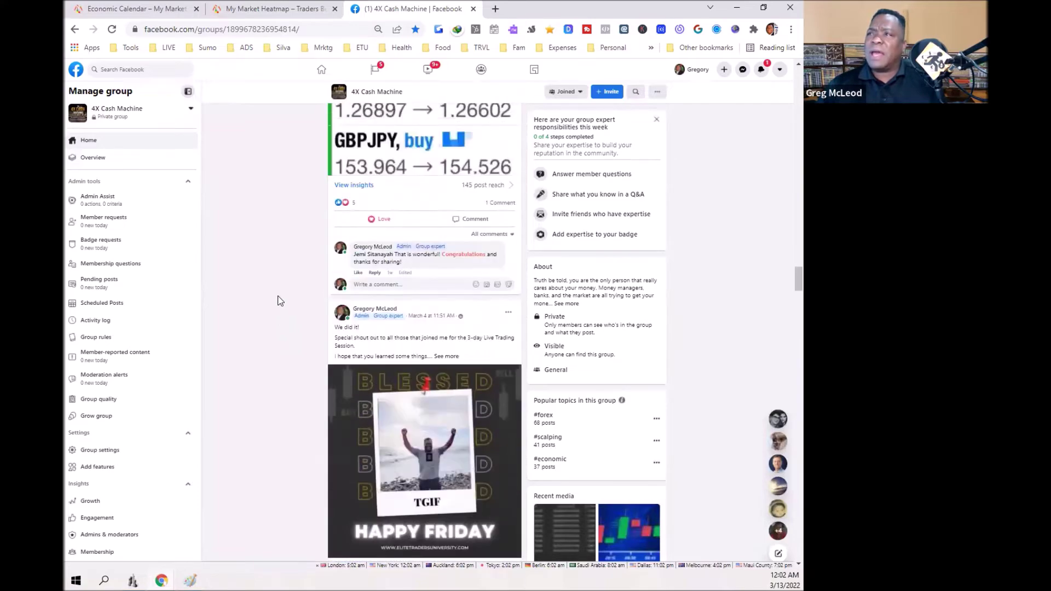
pyautogui.scroll(15, 278, 301)
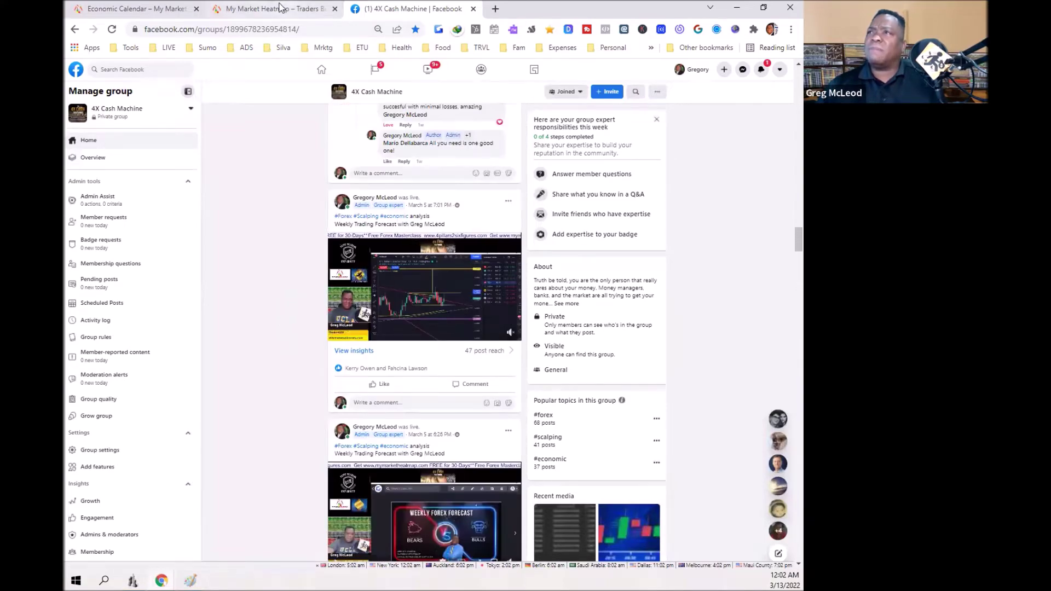
pyautogui.click(281, 8)
pyautogui.click(156, 9)
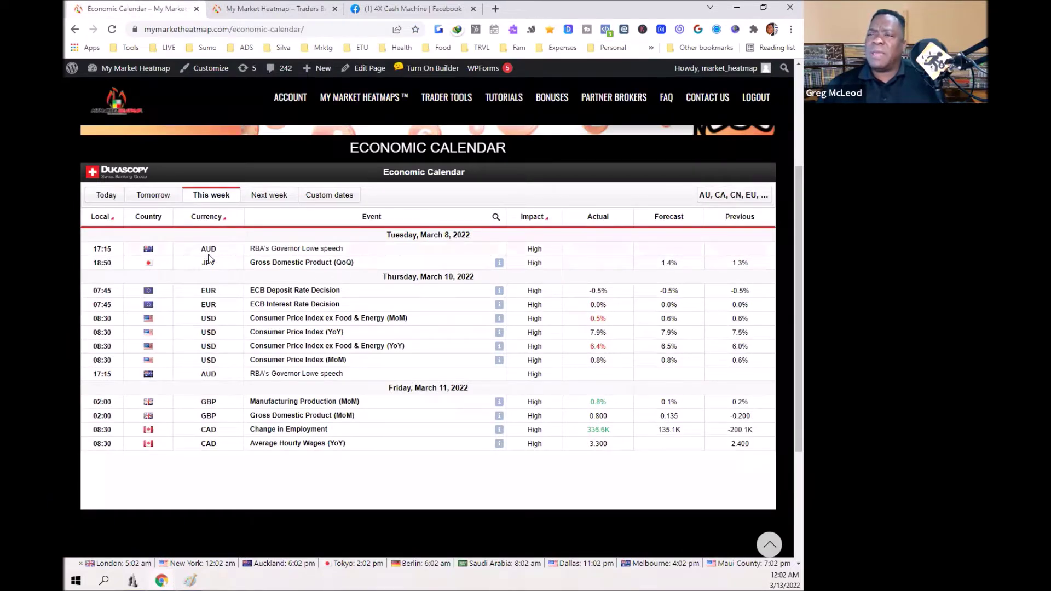
pyautogui.scroll(1, 311, 291)
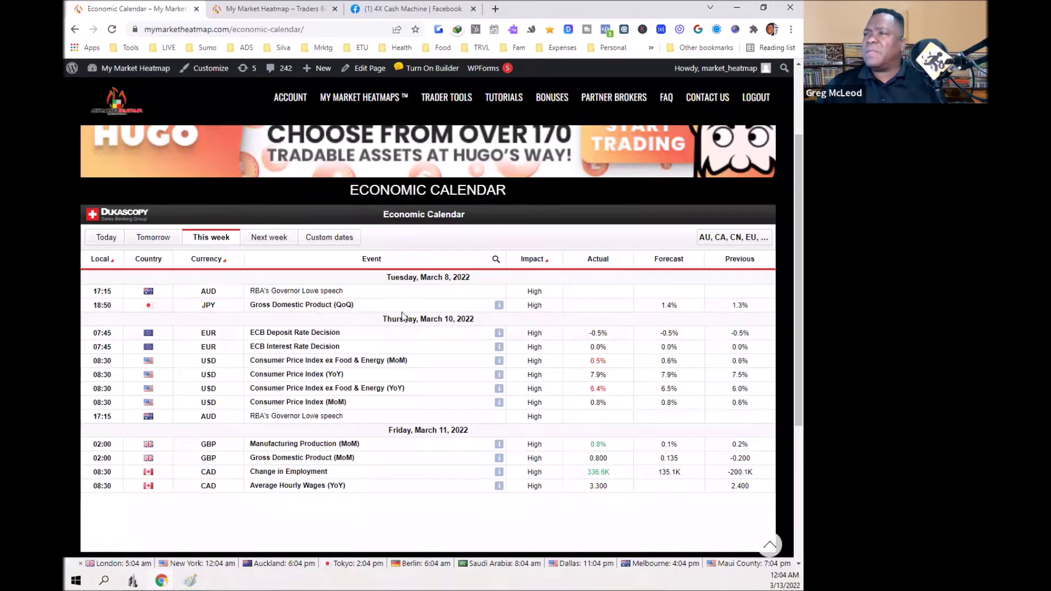
# Switch the Economic Calendar to next week, starting Monday, March 14, 2022.
pyautogui.click(278, 240)
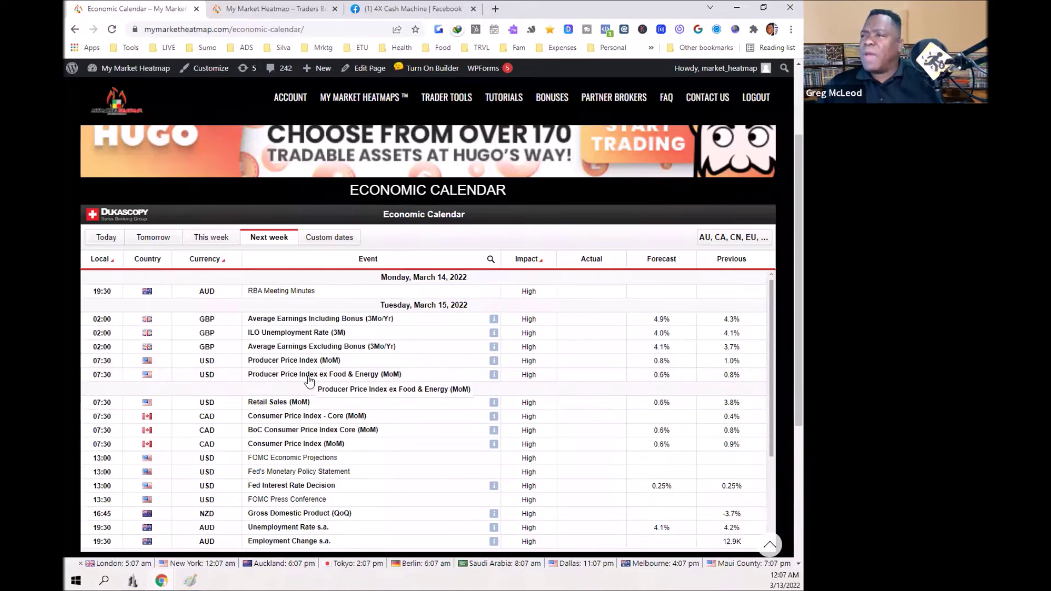
pyautogui.scroll(-1, 329, 389)
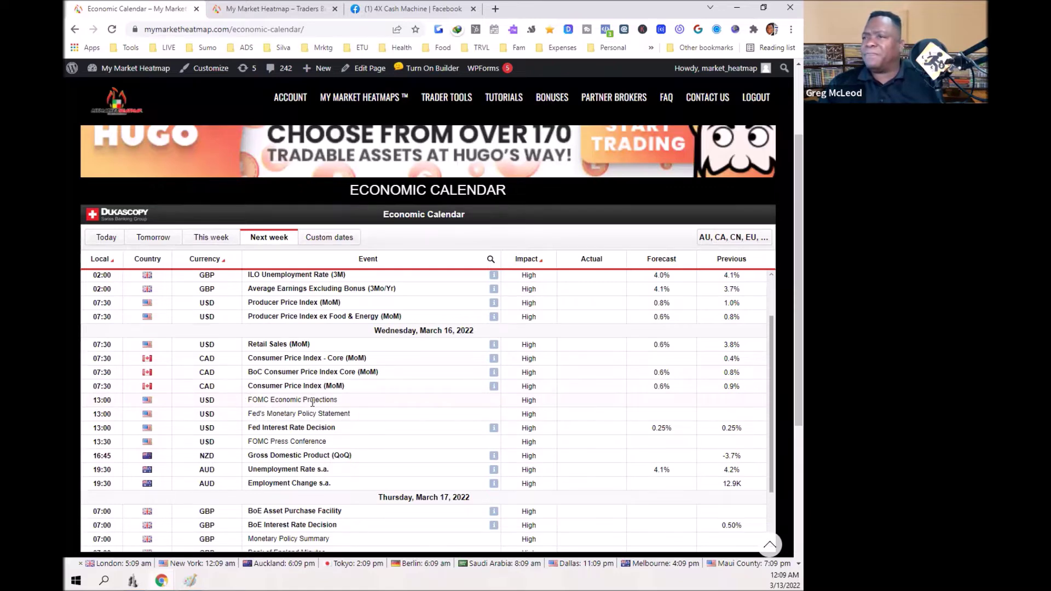
pyautogui.scroll(-1, 381, 389)
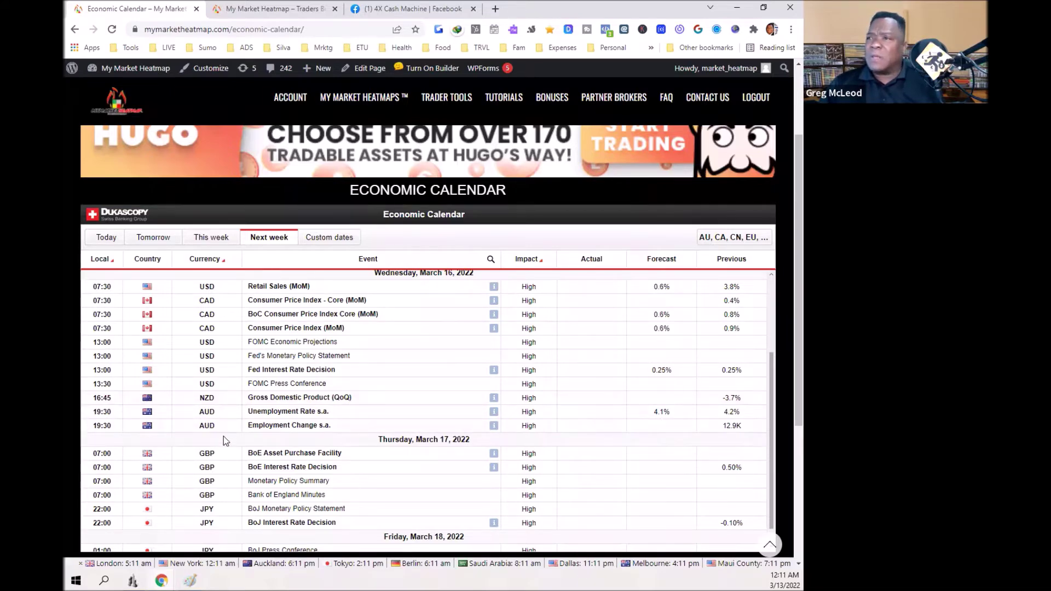
# Scroll the next-week calendar to Friday, March 18's BoJ Press Conference and Canadian Retail Sales.
pyautogui.scroll(2, 223, 436)
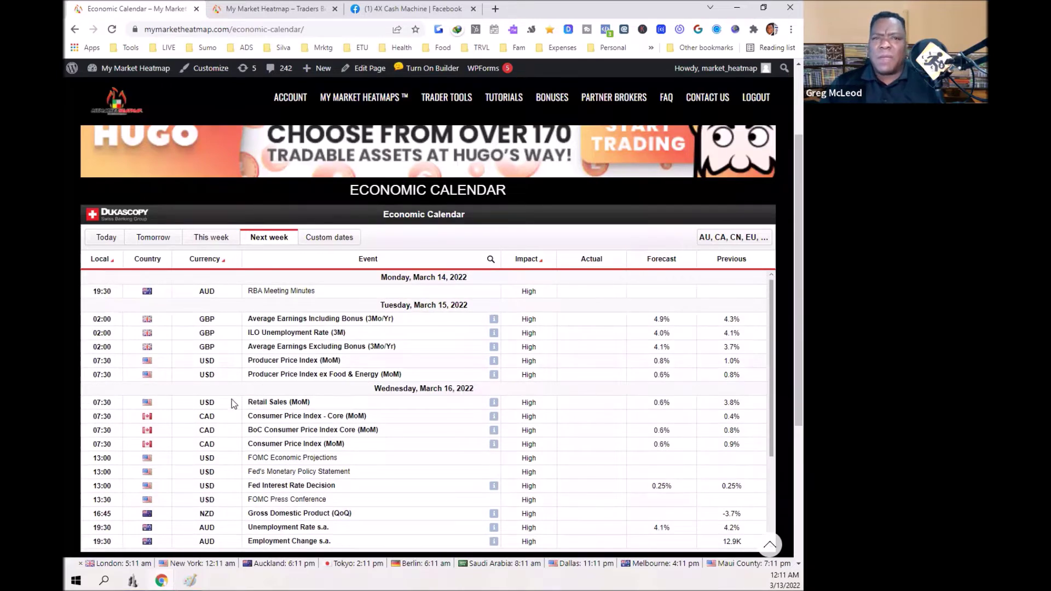
pyautogui.scroll(-2, 240, 422)
pyautogui.scroll(-1, 241, 420)
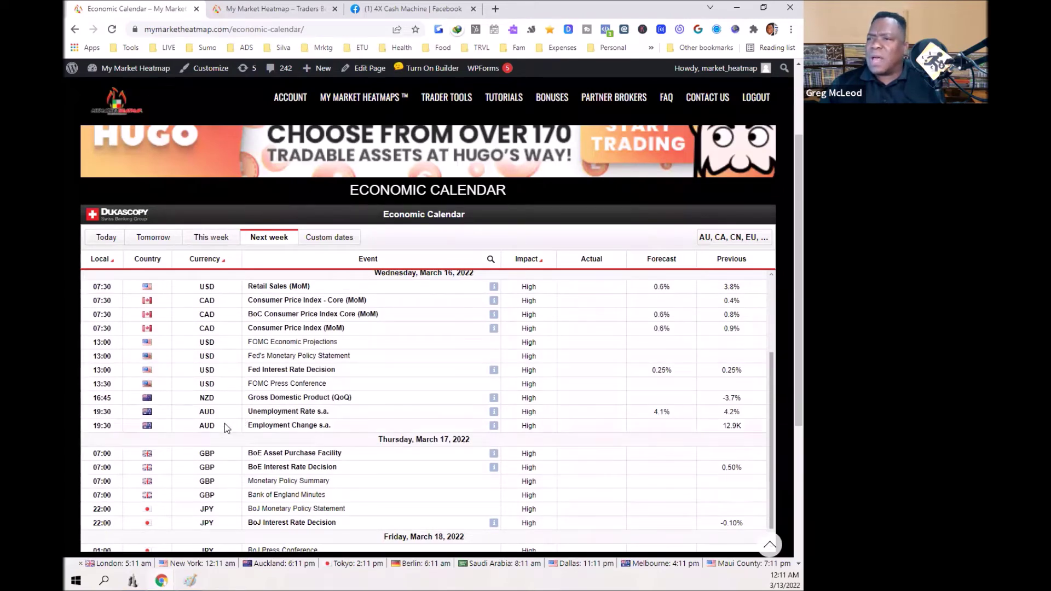
pyautogui.scroll(-3, 224, 422)
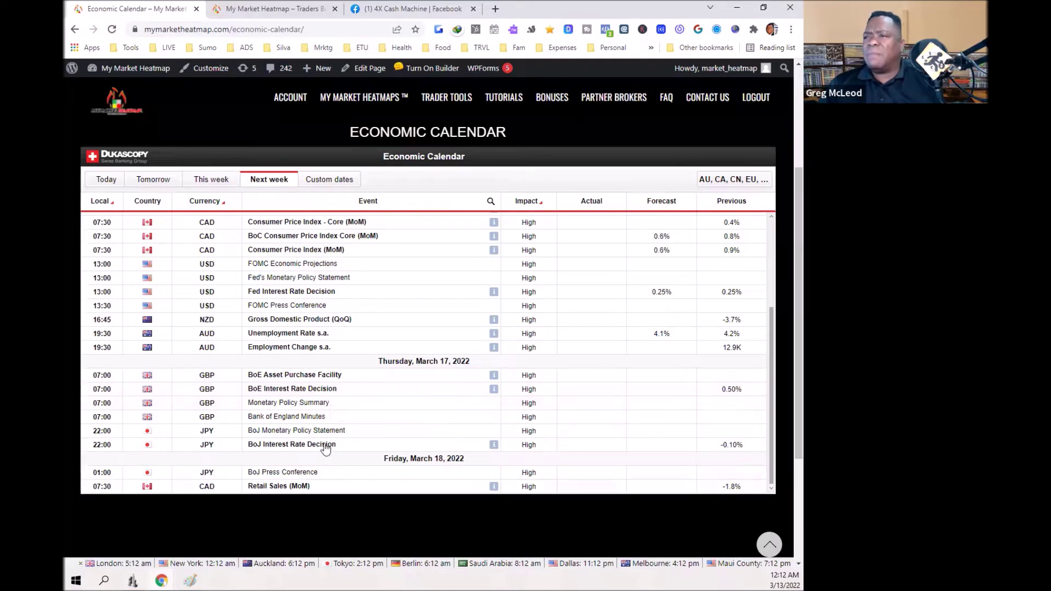
# Scroll to the March 16–18 high-impact events, then drag the calendar tab into its own window.
pyautogui.scroll(-1, 317, 424)
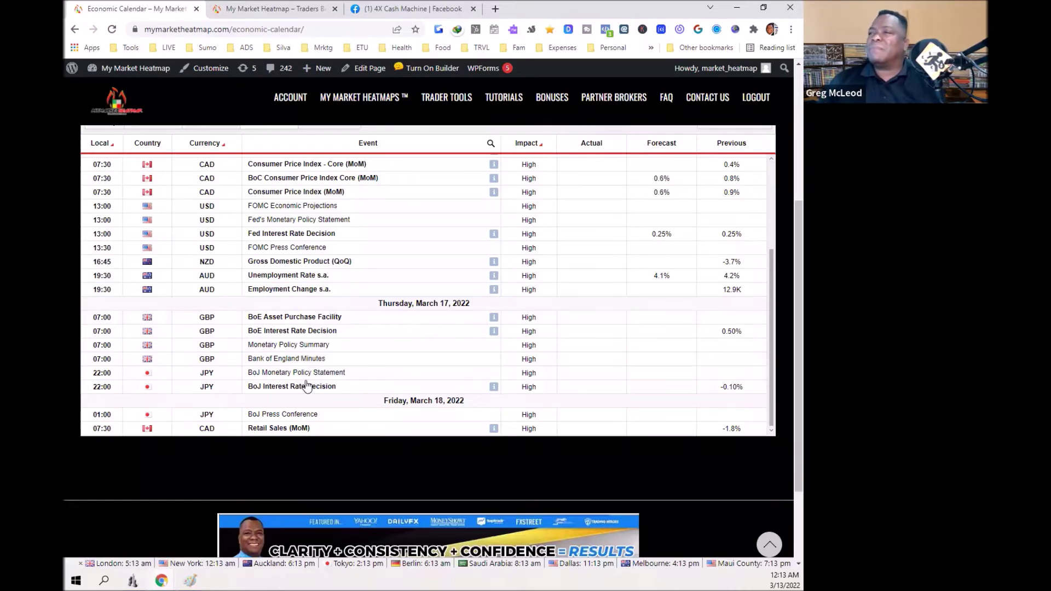
pyautogui.scroll(-1, 315, 375)
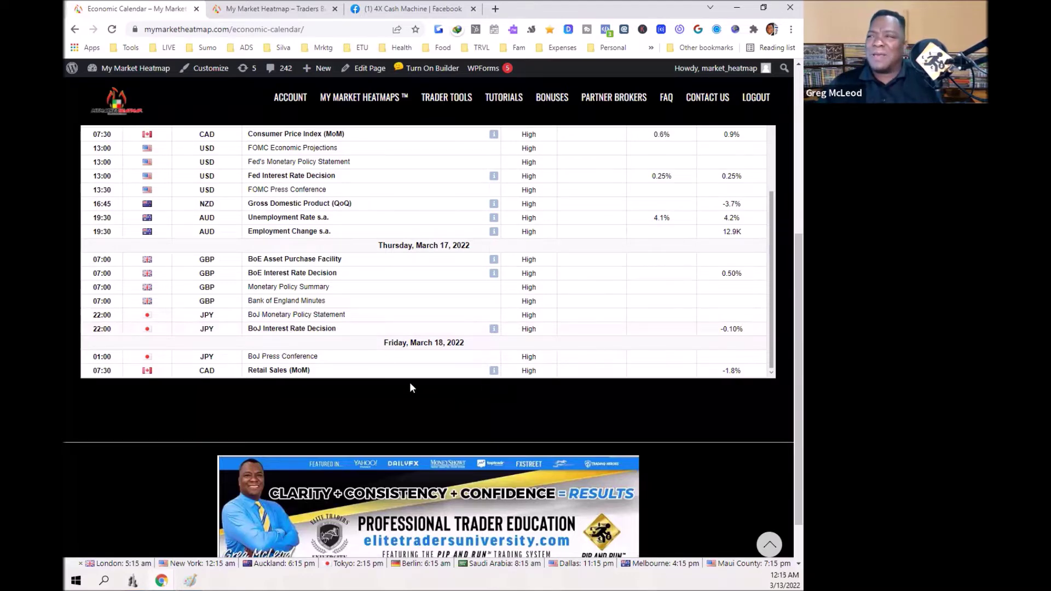
pyautogui.scroll(-1, 383, 350)
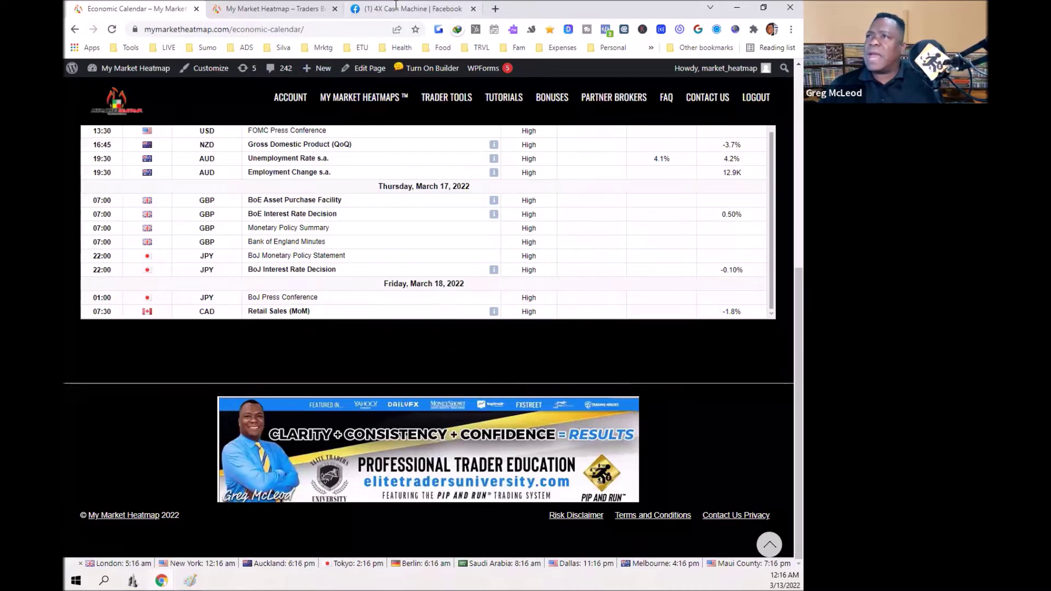
pyautogui.moveTo(151, 12); pyautogui.dragTo(246, 155)
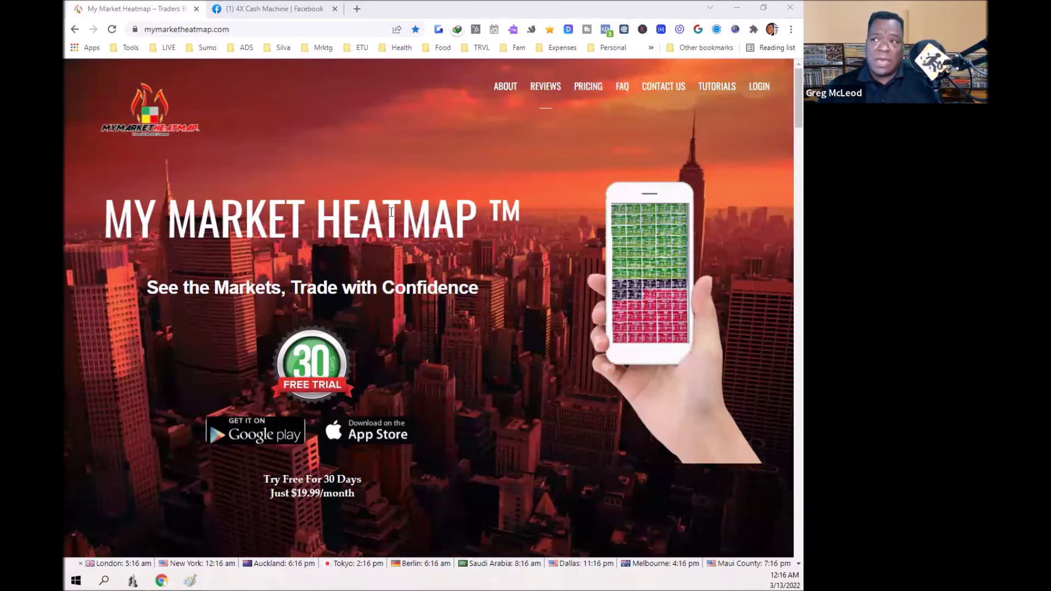
# Scroll the My Market Heatmap home page down to the heatmaps and back up.
pyautogui.scroll(-10, 525, 273)
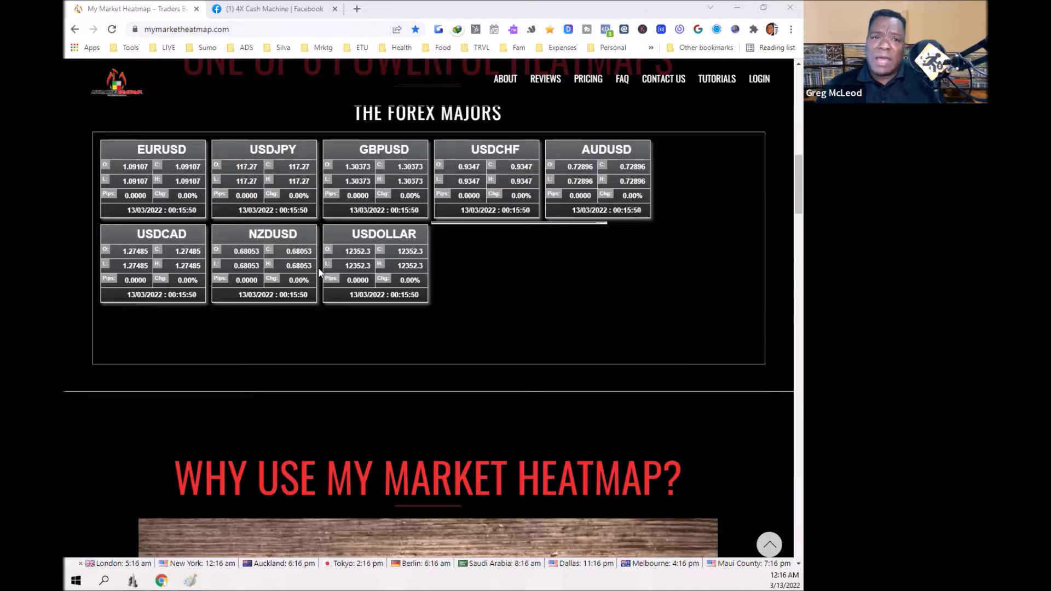
pyautogui.scroll(5, 318, 267)
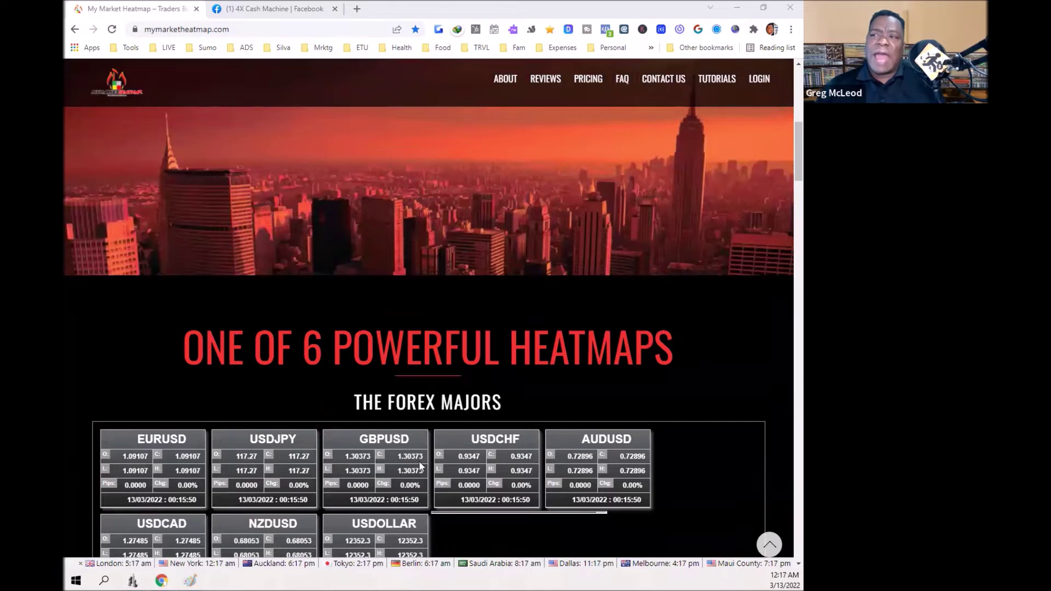
pyautogui.scroll(10, 407, 363)
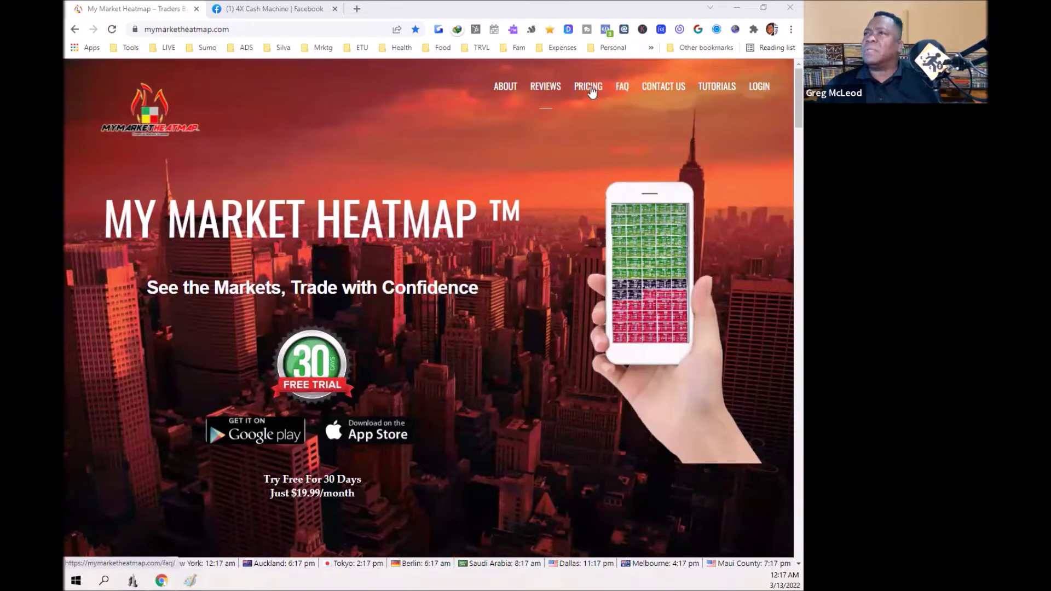
pyautogui.click(357, 9)
# Load the TradingView chart bookmark from the LIVE > Bulls Vs Bears bookmarks folder.
pyautogui.click(164, 47)
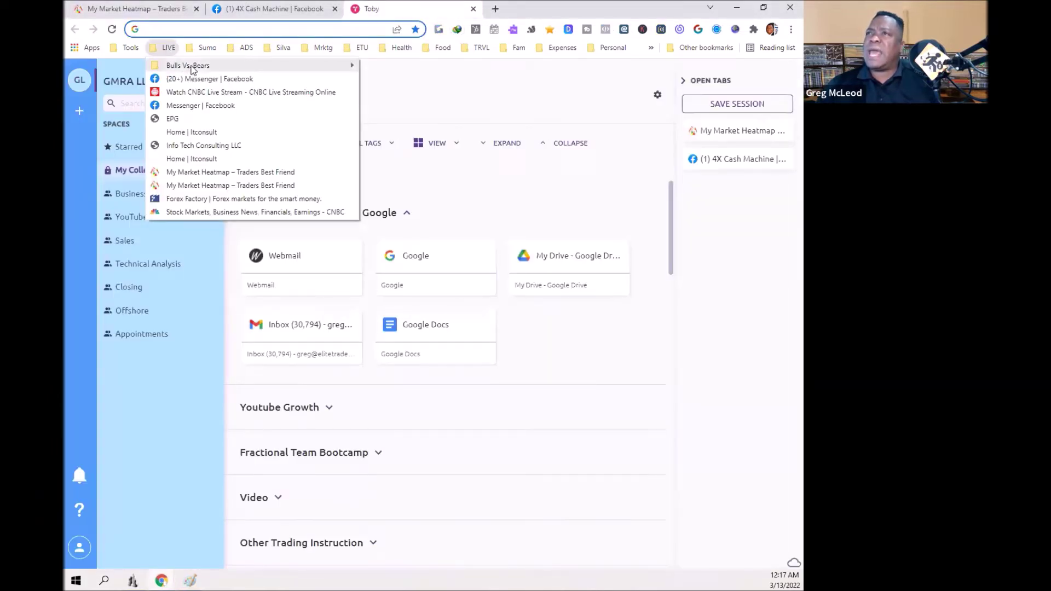
pyautogui.moveTo(191, 67)
pyautogui.click(383, 110)
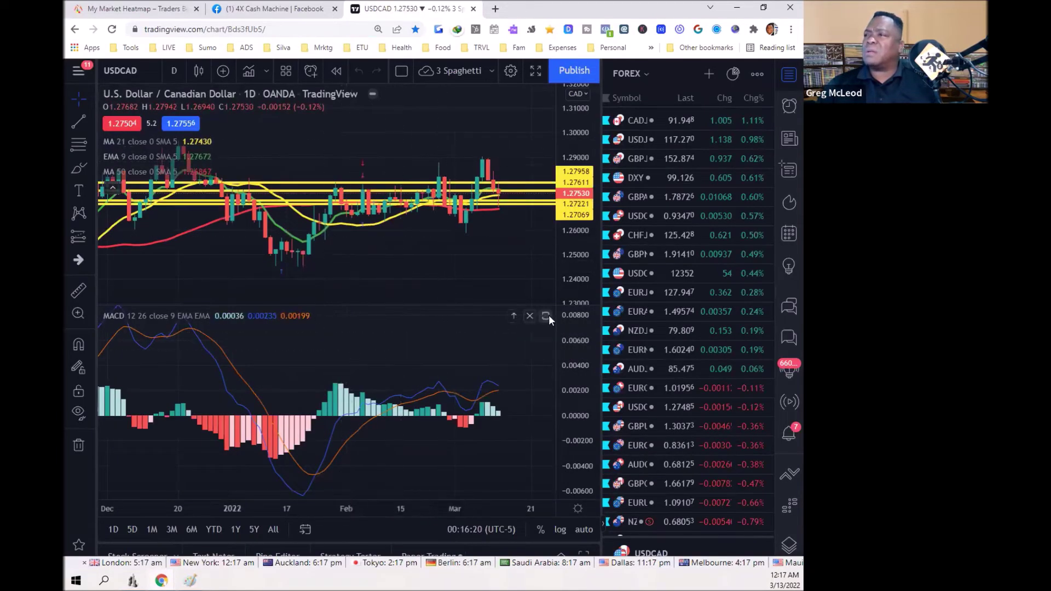
# Remove the MACD pane, all indicators and all drawings from the USDCAD chart, and hide the watchlist.
pyautogui.click(530, 317)
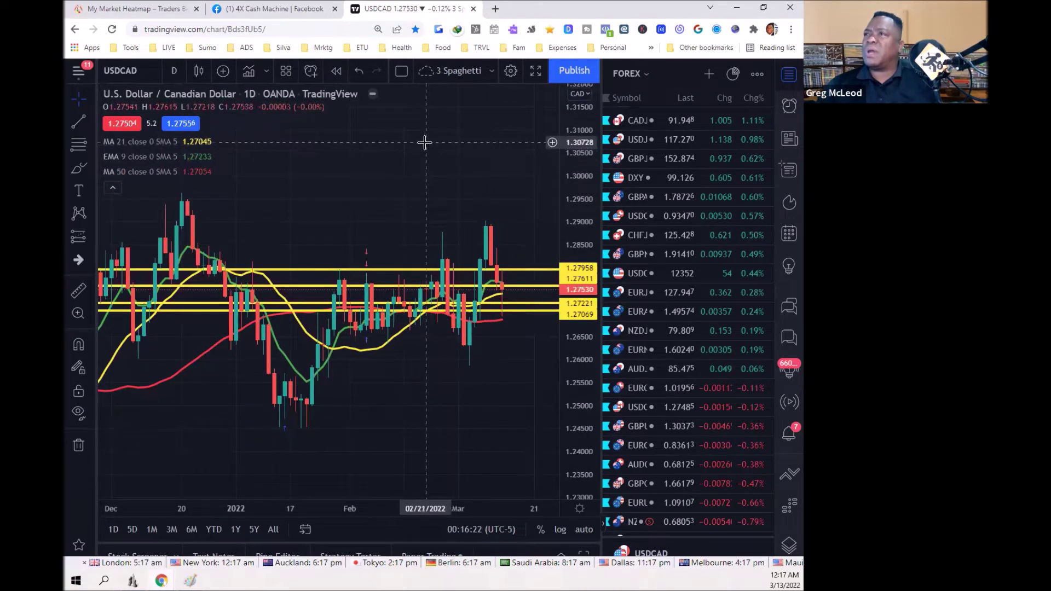
pyautogui.rightClick(351, 162)
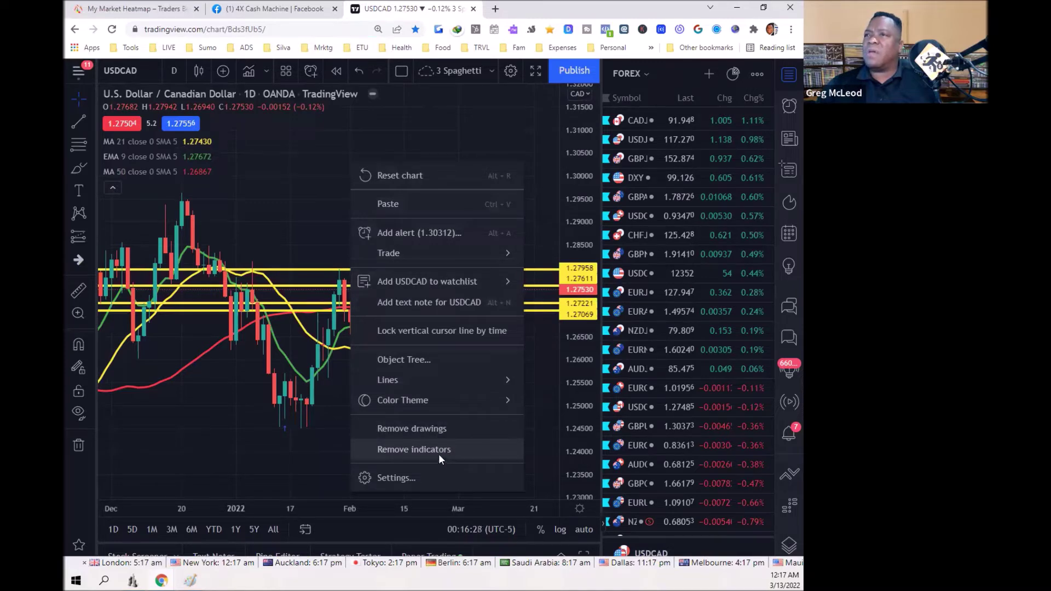
pyautogui.click(439, 454)
pyautogui.rightClick(356, 203)
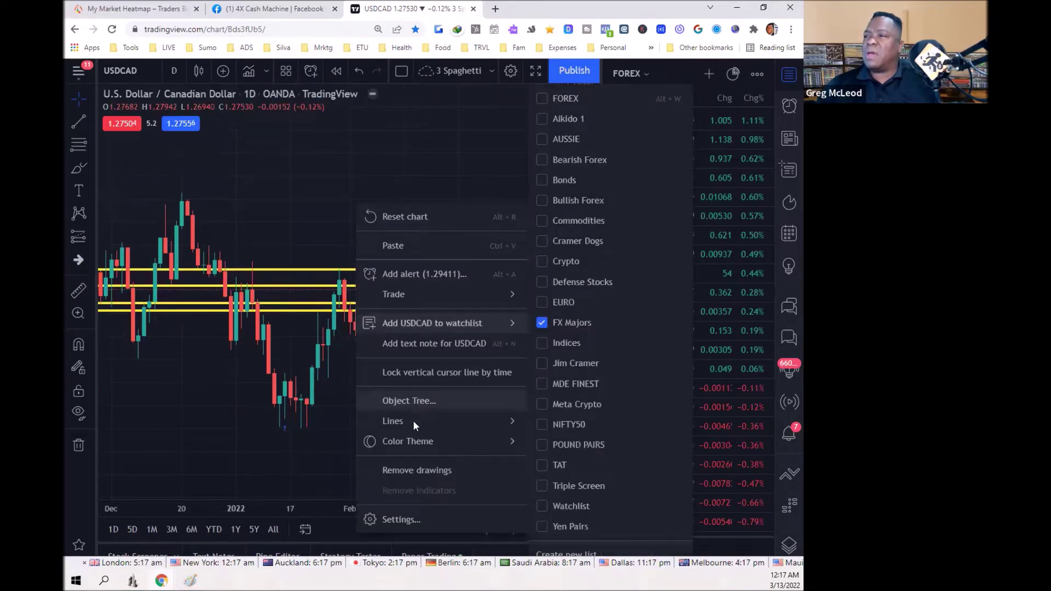
pyautogui.click(416, 471)
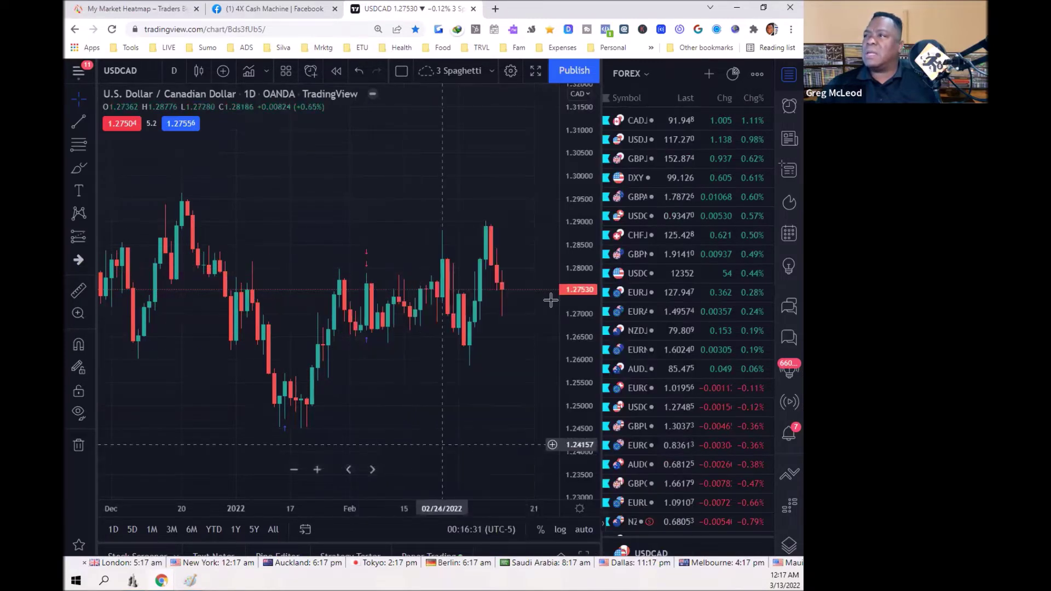
pyautogui.click(786, 76)
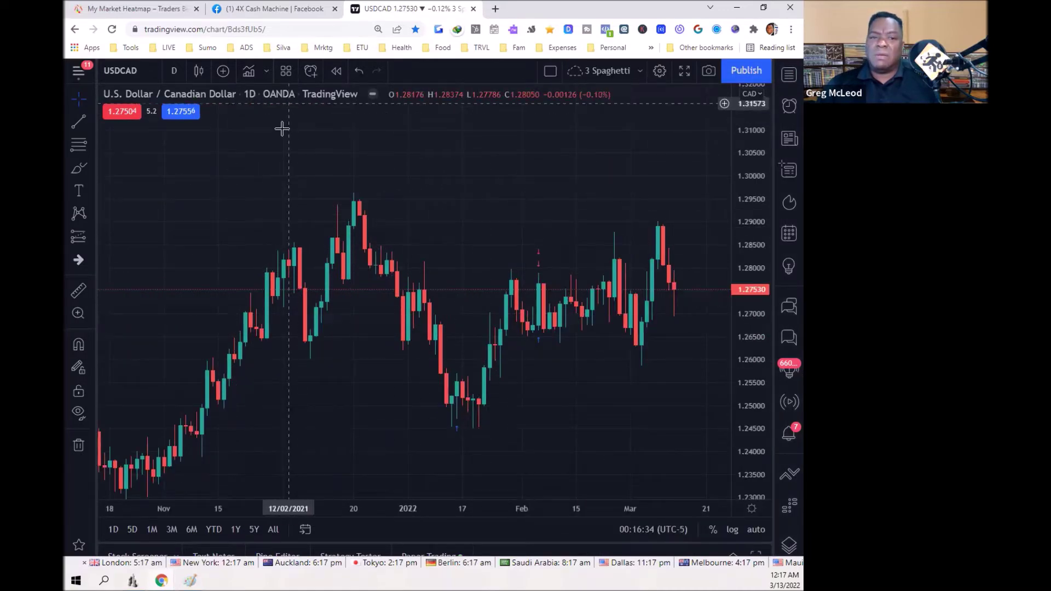
pyautogui.click(140, 70)
# Change the chart symbol to the U.S. Dollar Currency Index, DXY.
pyautogui.write('DXY')
pyautogui.press('Return')
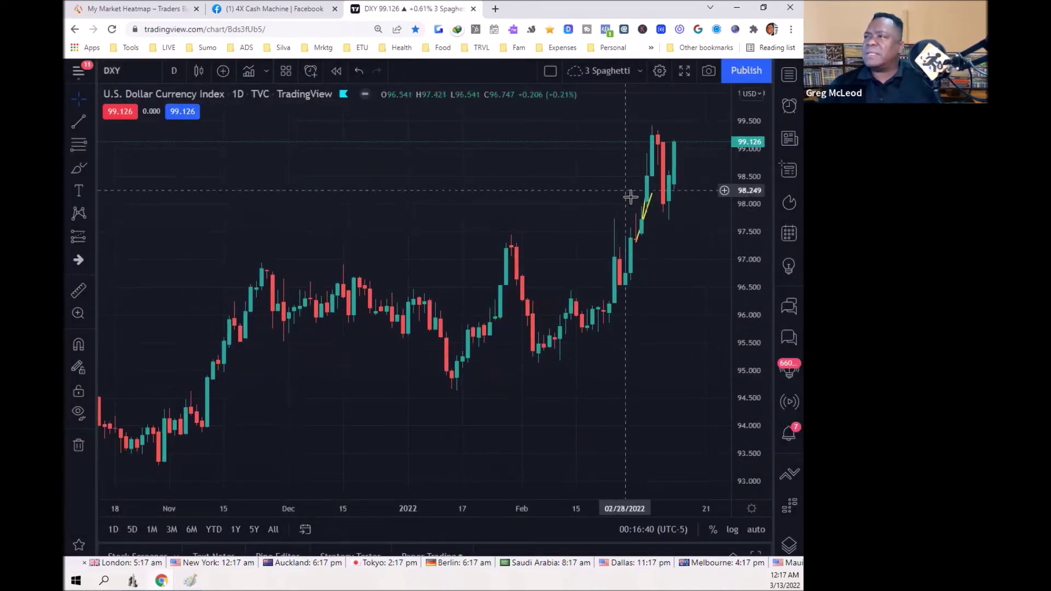
pyautogui.rightClick(646, 214)
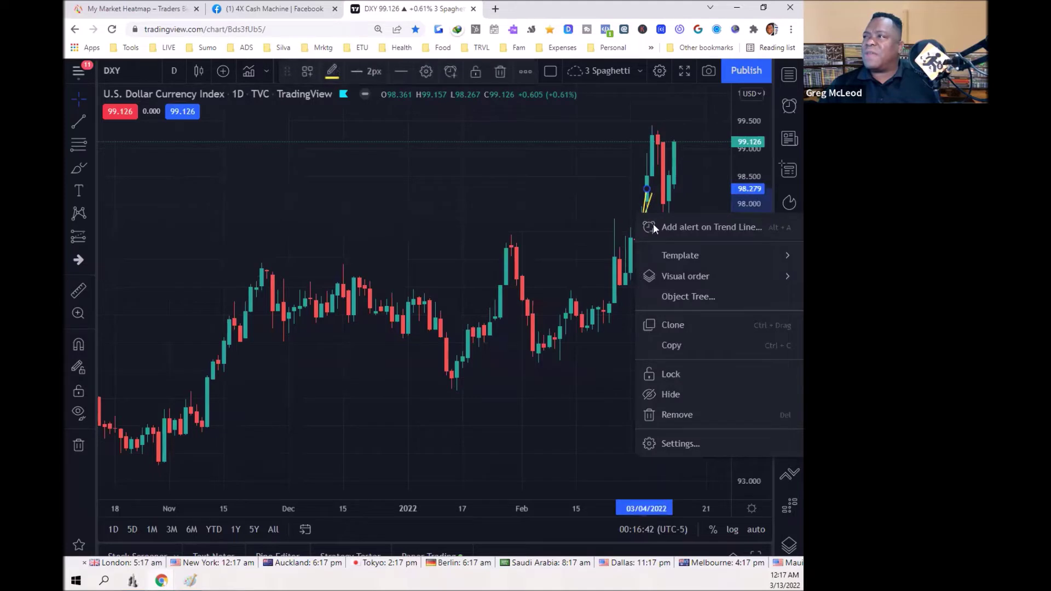
pyautogui.click(643, 284)
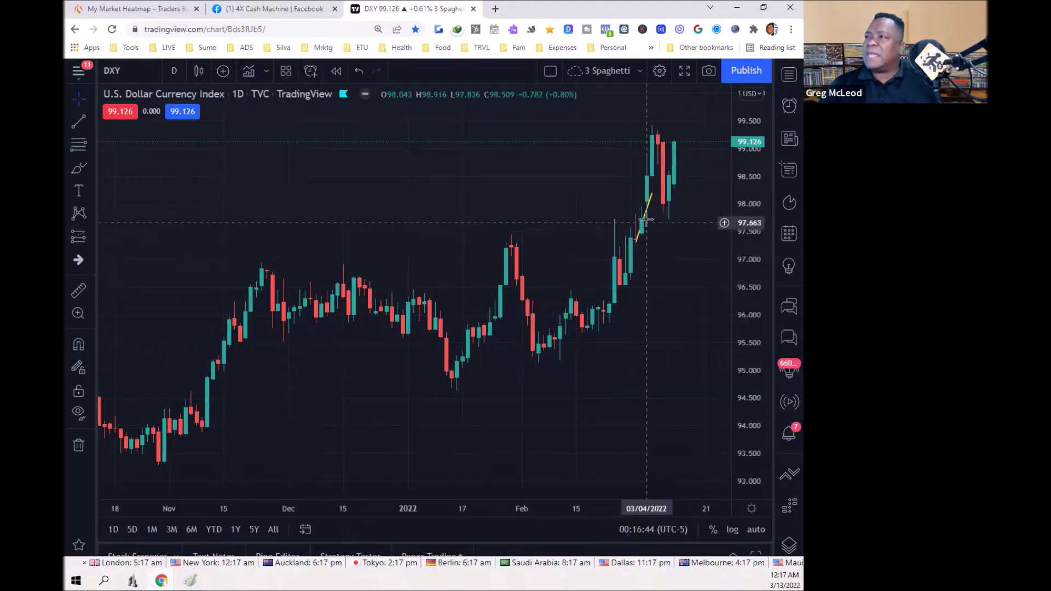
# Delete the short yellow trend line and anchor a new one at the late-February low near 95.709.
pyautogui.rightClick(646, 218)
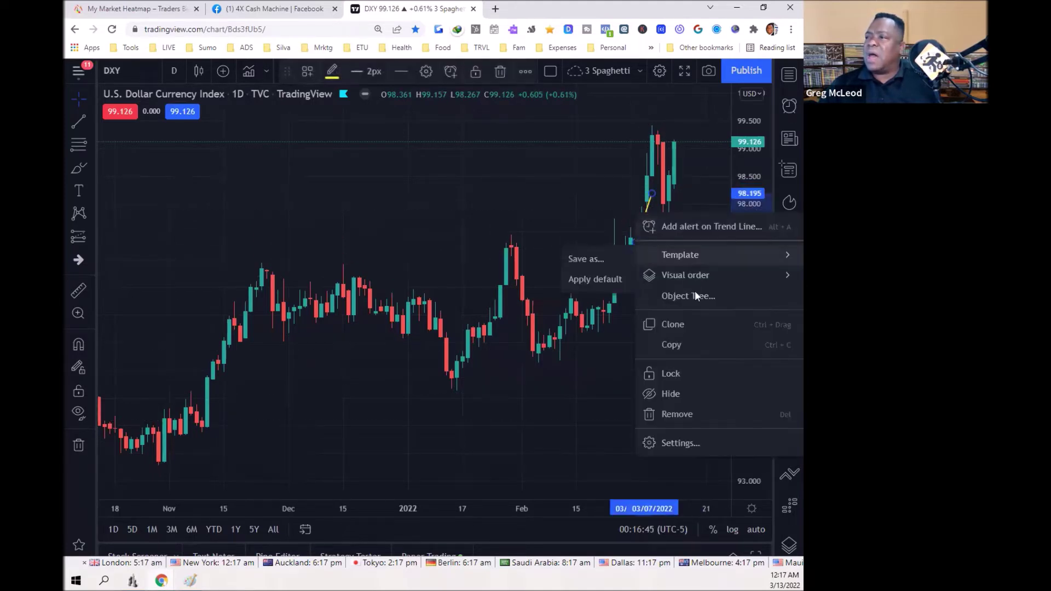
pyautogui.click(677, 412)
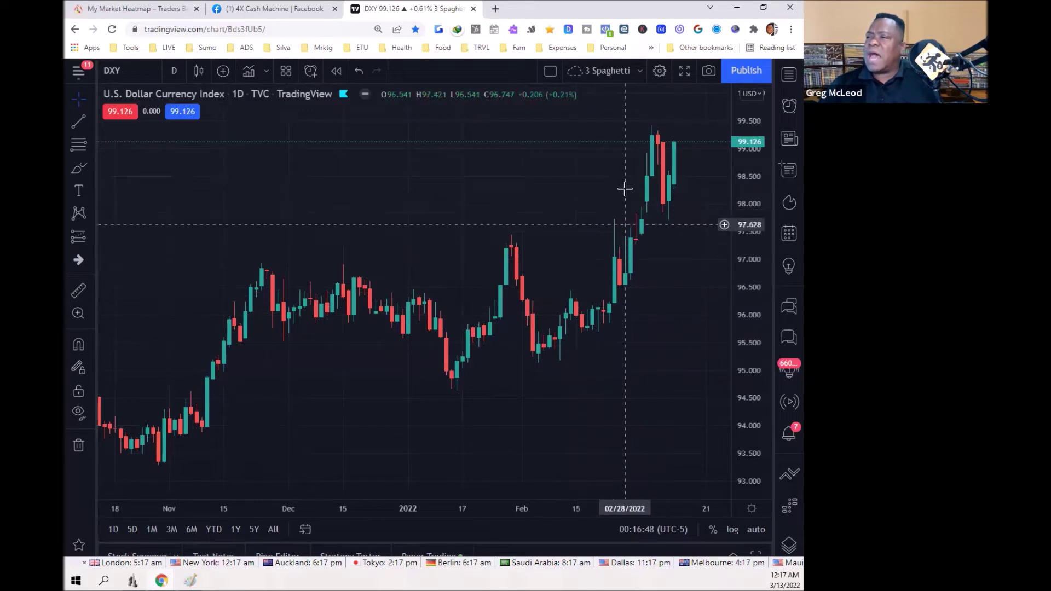
pyautogui.click(78, 121)
pyautogui.click(603, 331)
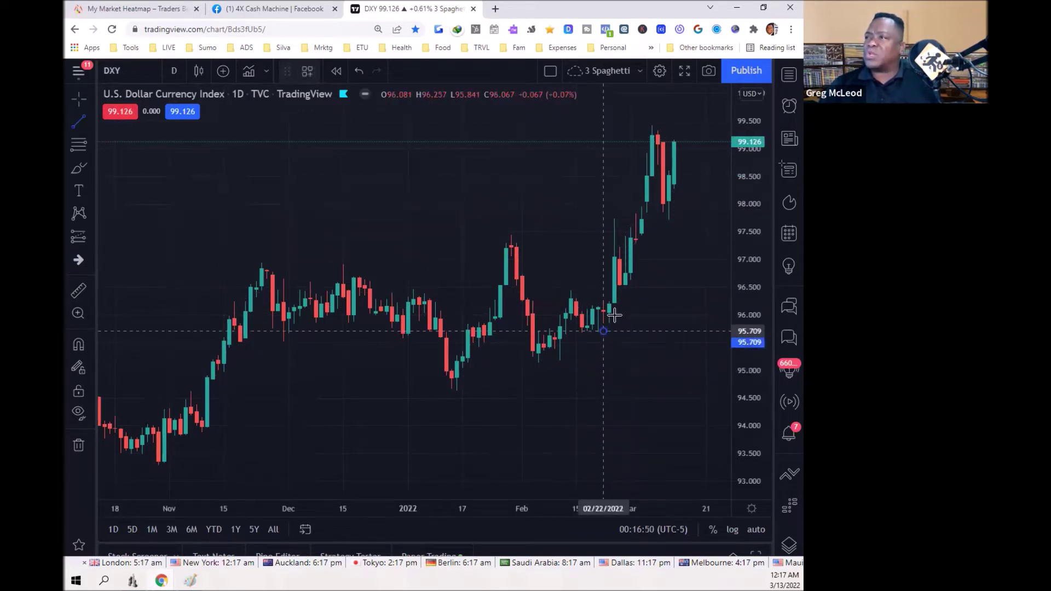
# Set the yellow trend line's end just past the March high, at about 98.7.
pyautogui.click(701, 160)
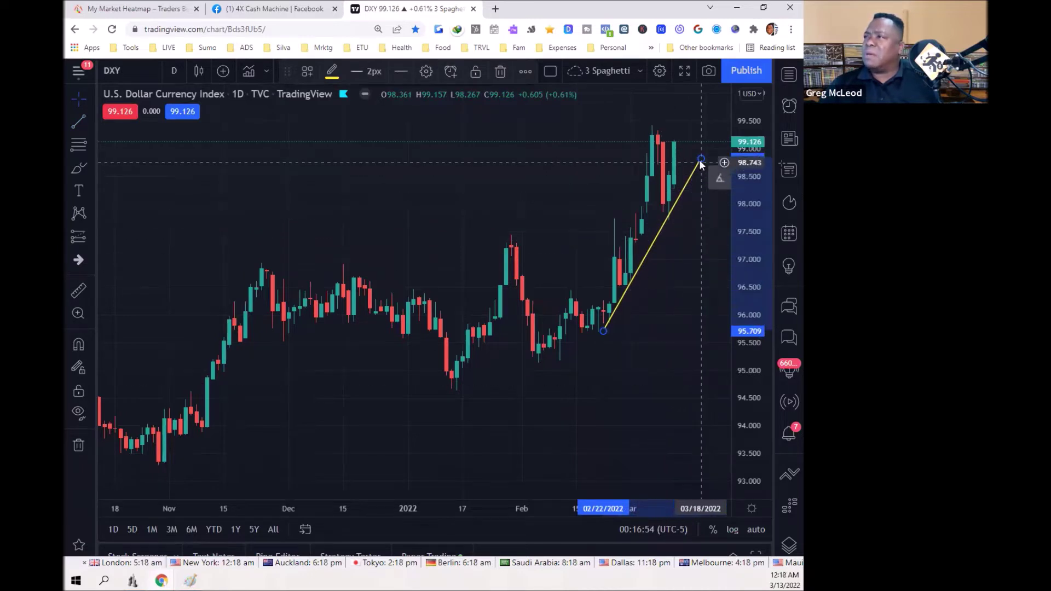
pyautogui.moveTo(702, 160); pyautogui.dragTo(706, 156)
pyautogui.click(558, 187)
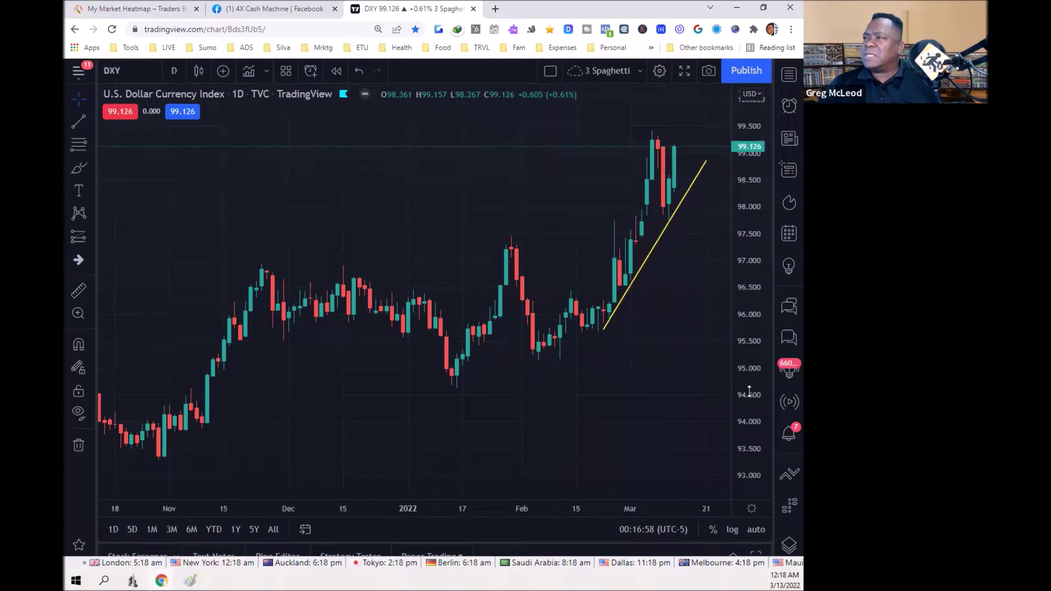
# Rescale the time axis to show history back to October, then the last few weeks.
pyautogui.moveTo(608, 500); pyautogui.dragTo(494, 500)
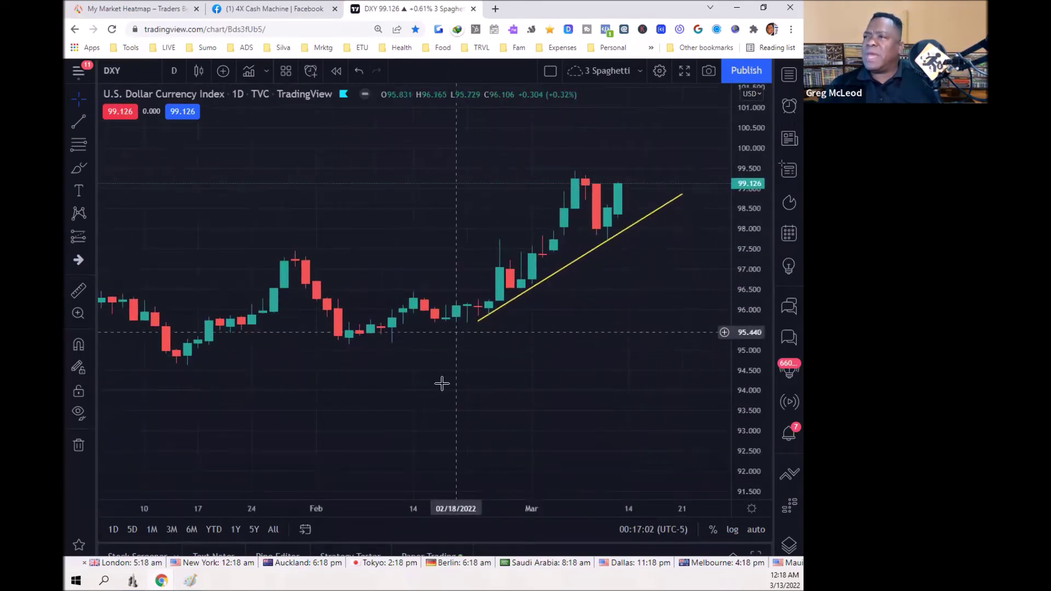
pyautogui.moveTo(372, 506); pyautogui.dragTo(608, 531)
pyautogui.moveTo(494, 510); pyautogui.dragTo(108, 436)
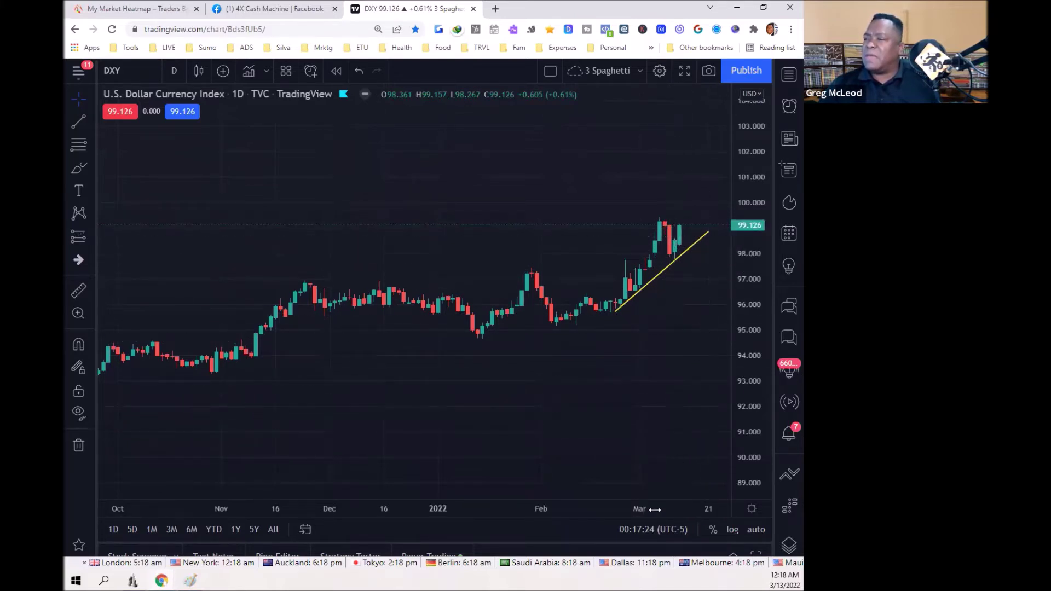
pyautogui.moveTo(652, 509); pyautogui.dragTo(490, 505)
# Draw an orange ellipse around the early-March candles where they meet the trend line.
pyautogui.scroll(3, 537, 293)
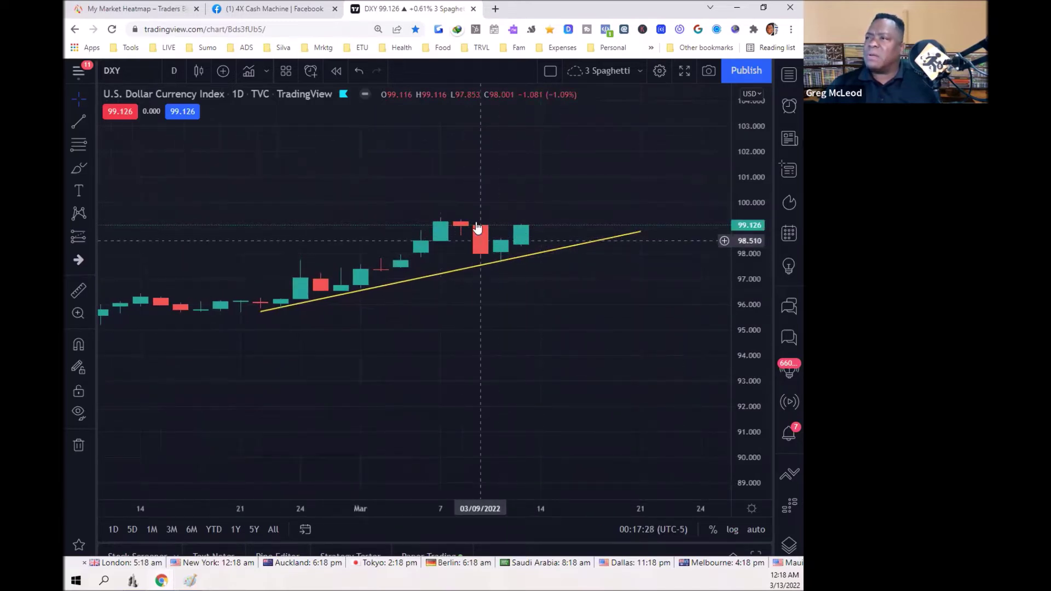
pyautogui.click(89, 164)
pyautogui.click(108, 245)
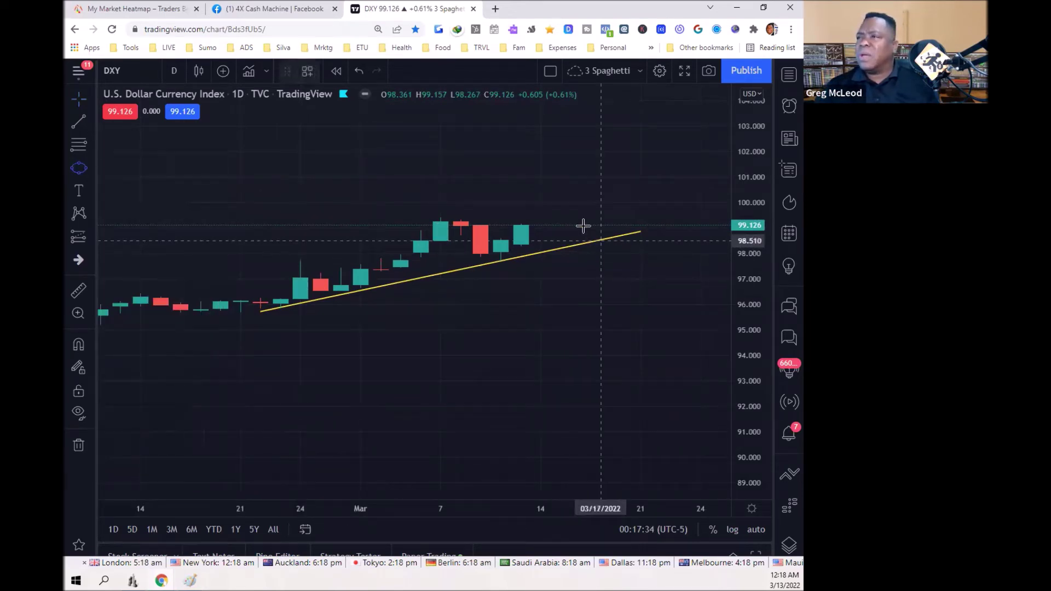
pyautogui.click(461, 218)
pyautogui.click(540, 275)
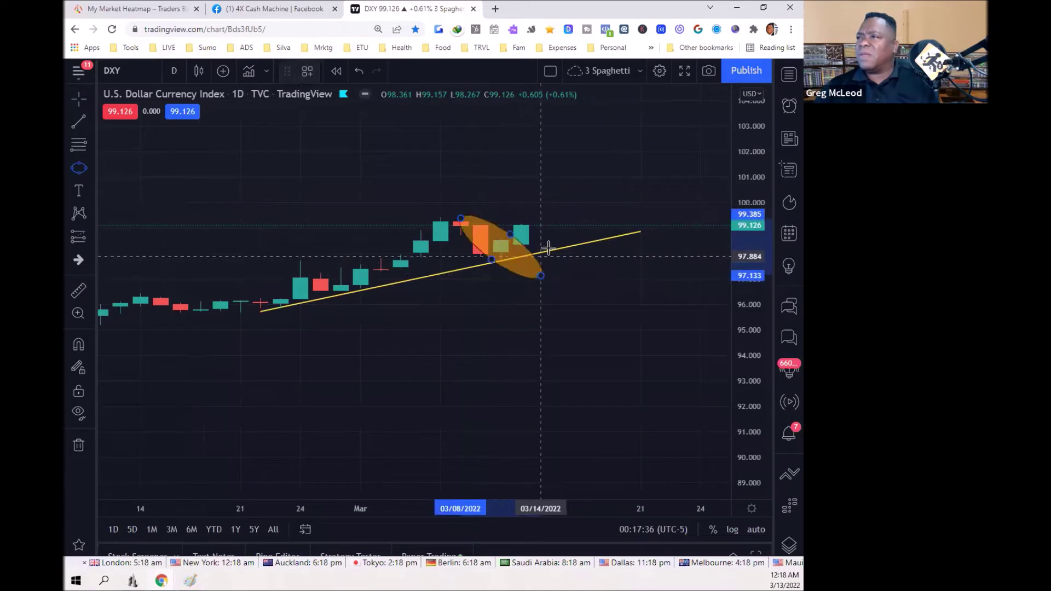
pyautogui.click(554, 236)
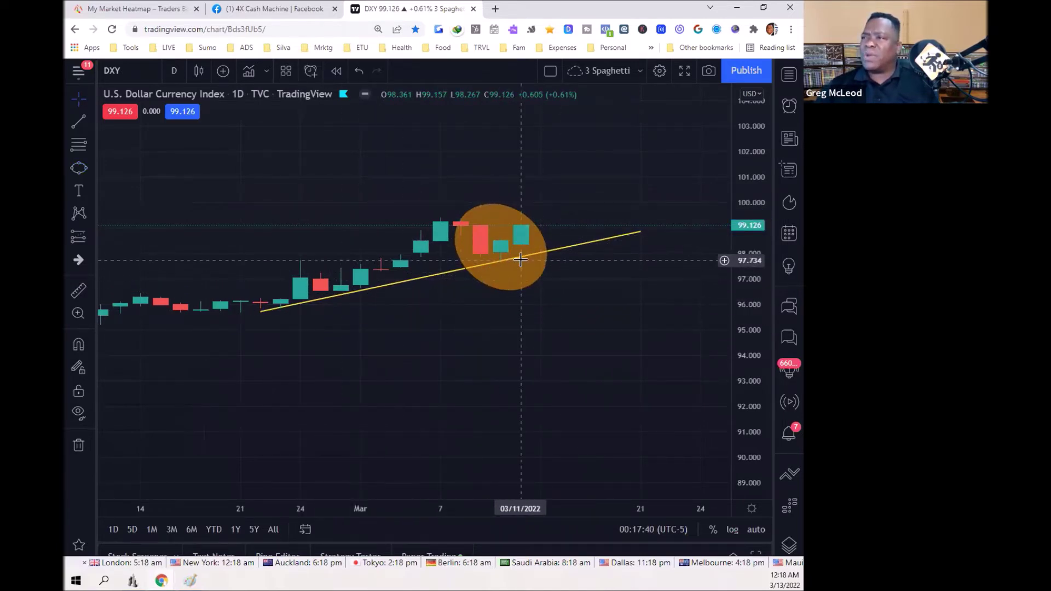
# Make the rising trend line under the circled March candles teal with the drawing toolbar's colour picker.
pyautogui.rightClick(418, 278)
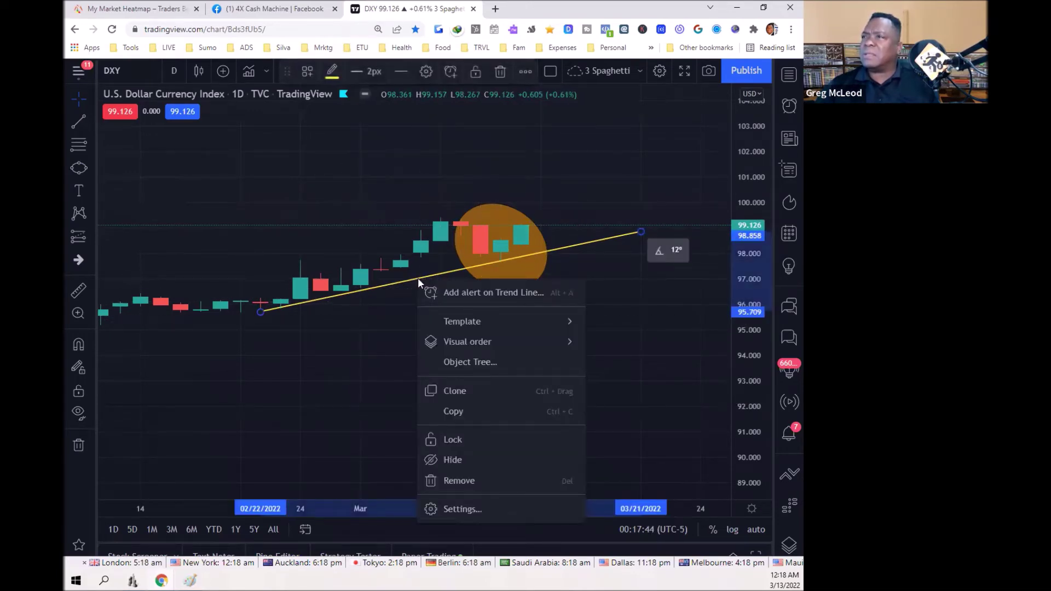
pyautogui.click(331, 71)
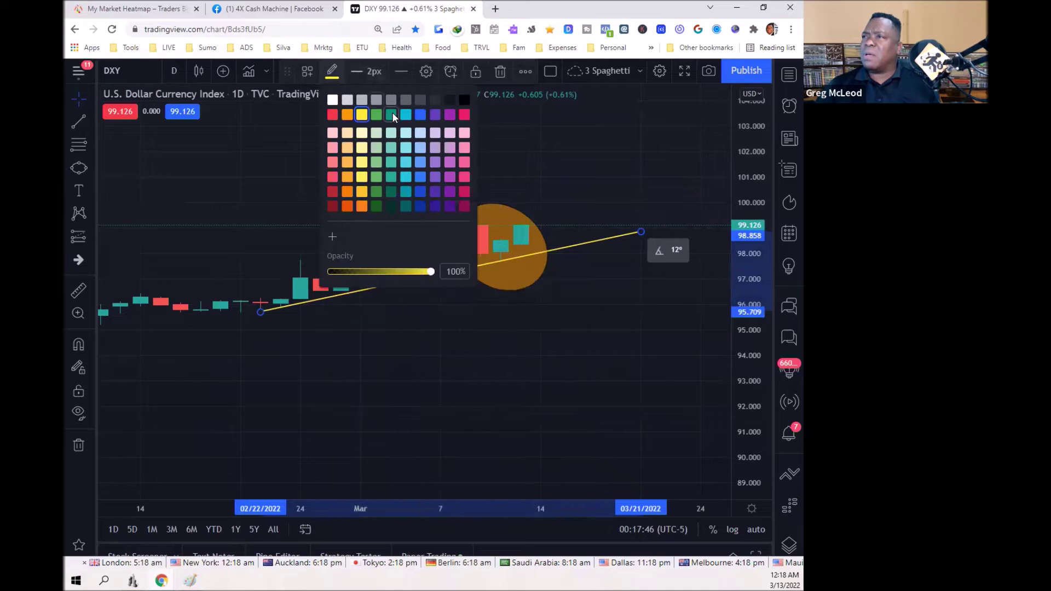
pyautogui.click(390, 114)
pyautogui.click(429, 326)
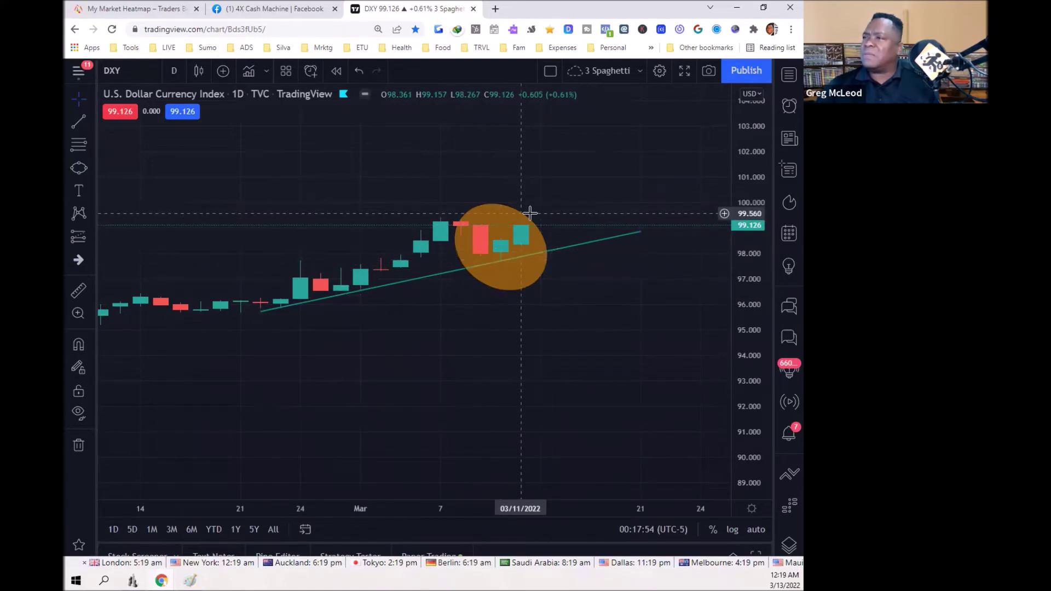
pyautogui.click(500, 264)
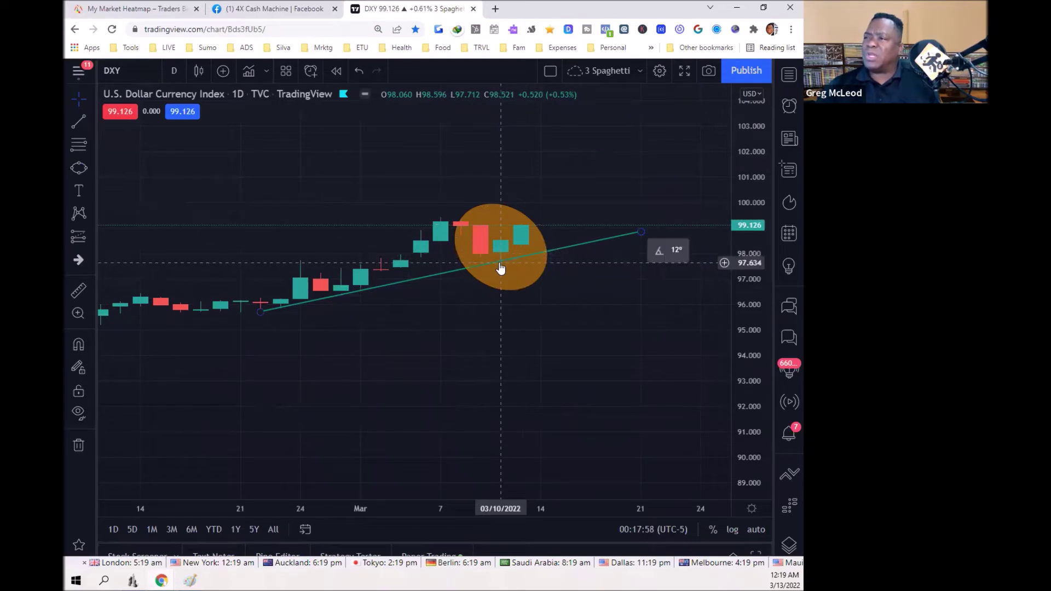
pyautogui.click(503, 257)
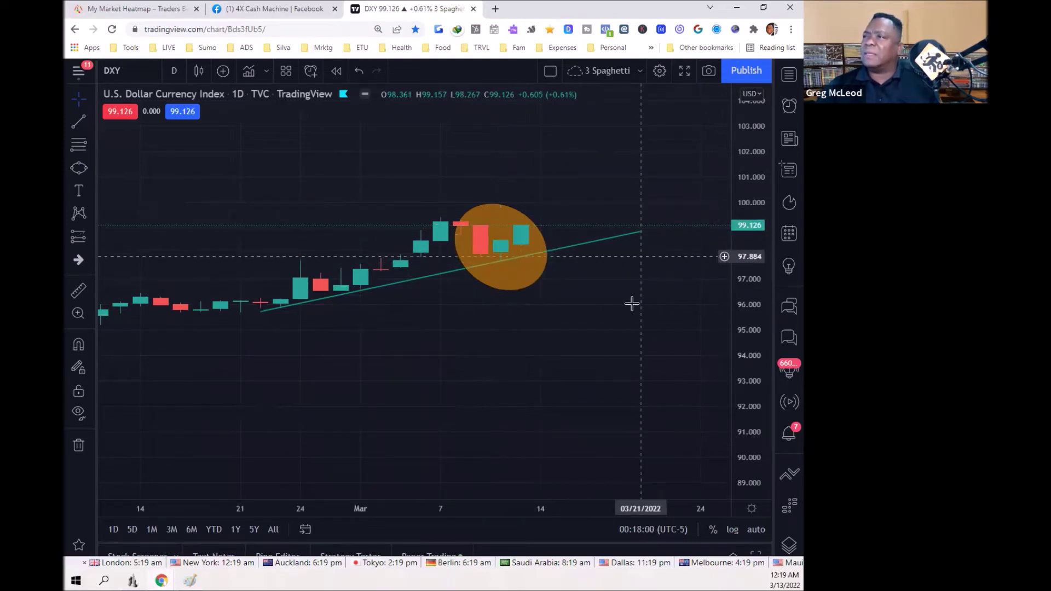
# Zoom the DXY daily chart out to show several years, 2018 through 2022.
pyautogui.scroll(-1, 477, 508)
pyautogui.moveTo(477, 508); pyautogui.dragTo(701, 509)
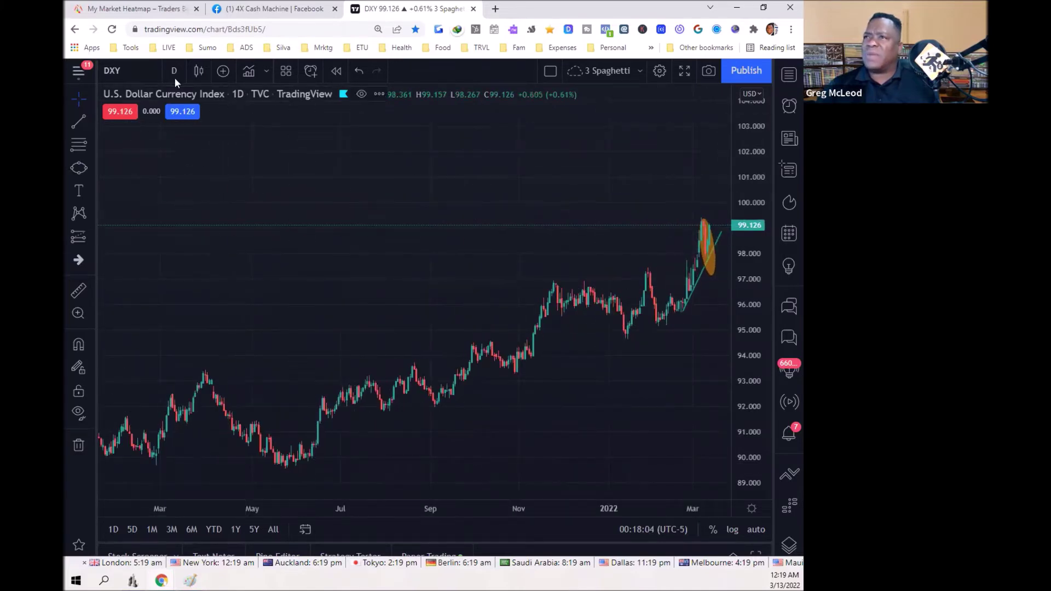
pyautogui.scroll(-2, 465, 475)
pyautogui.scroll(-2, 515, 508)
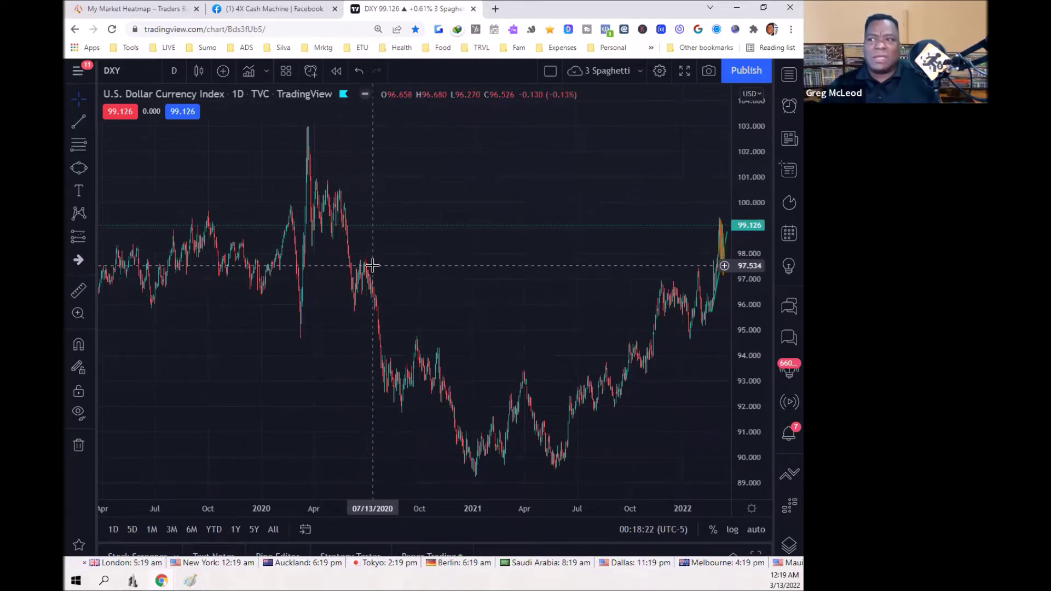
pyautogui.moveTo(291, 509); pyautogui.dragTo(446, 522)
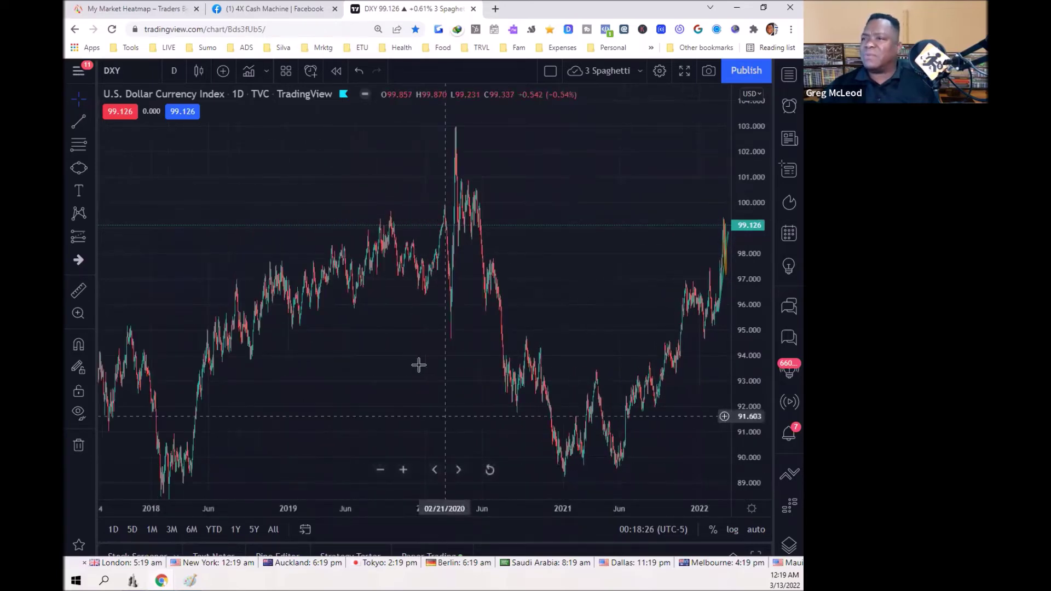
pyautogui.hscroll(3, 420, 337)
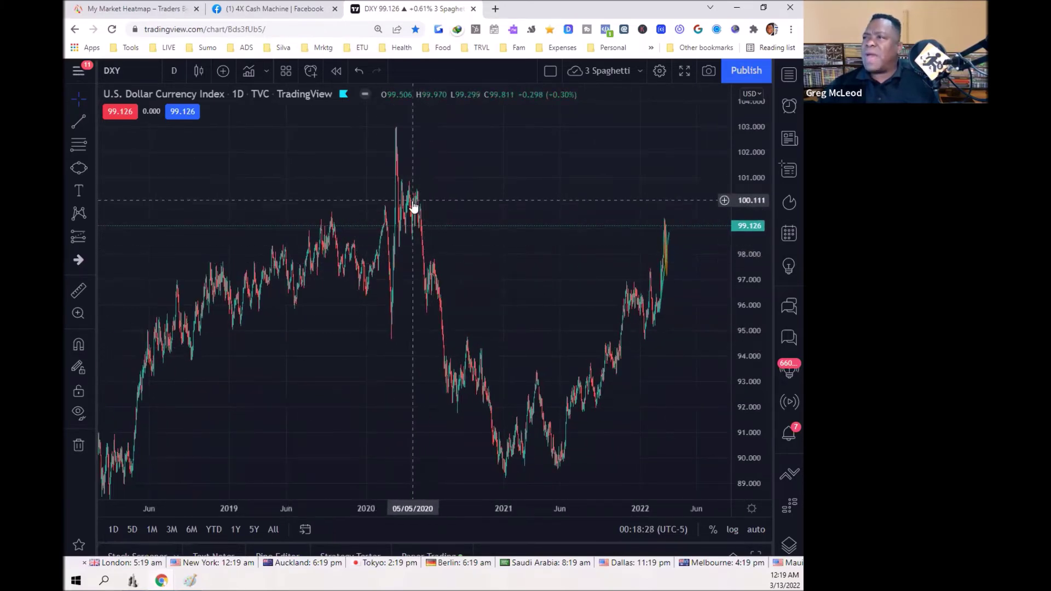
pyautogui.click(91, 168)
# Draw a red rectangle from the 2020 peak to the right edge, spanning about 99.1–100.7.
pyautogui.click(137, 219)
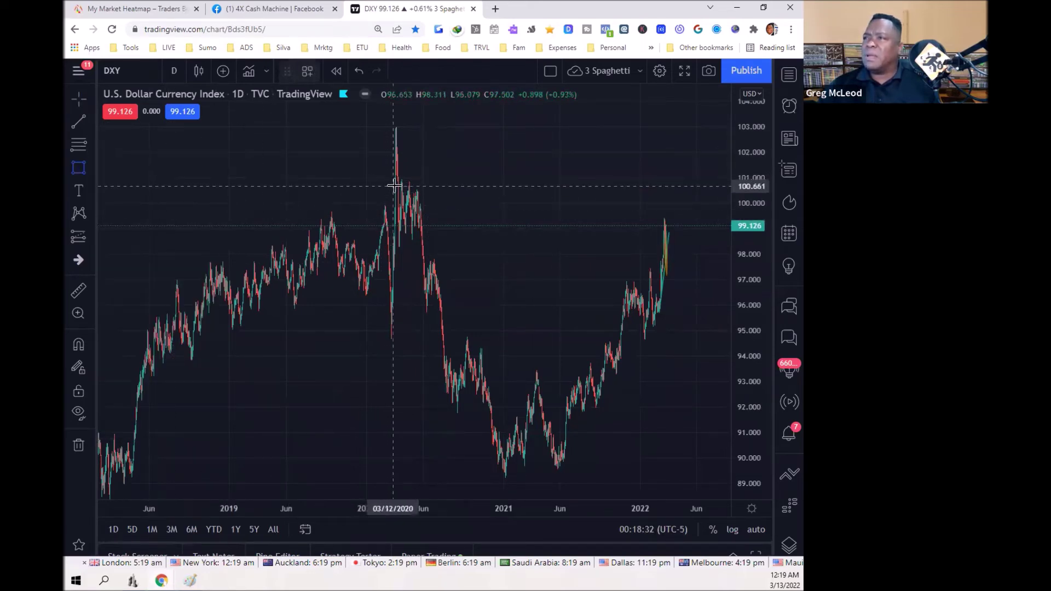
pyautogui.click(735, 218)
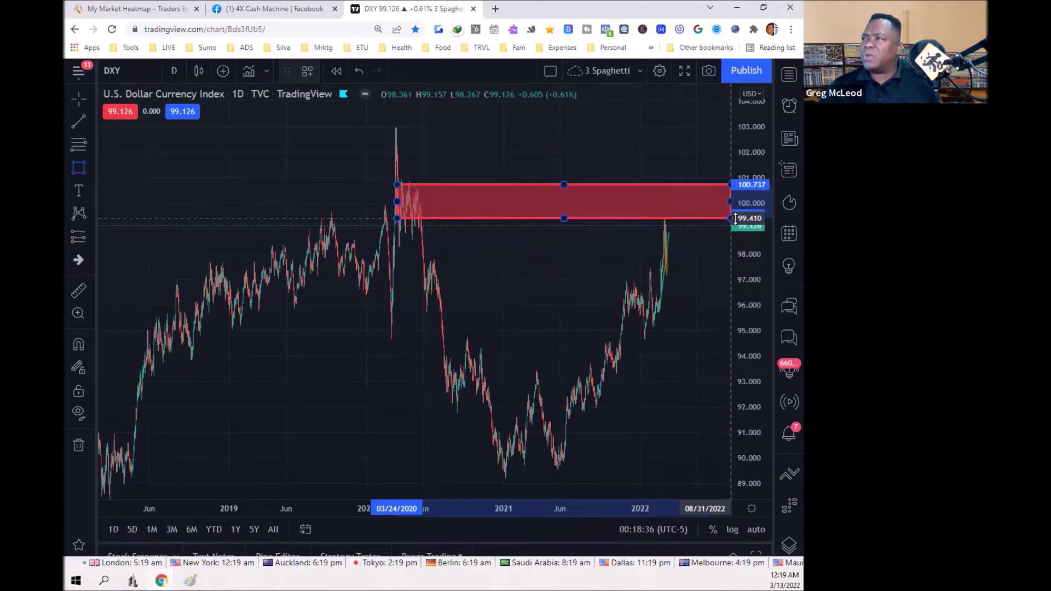
pyautogui.moveTo(730, 219)
pyautogui.mouseDown()
pyautogui.moveTo(622, 169)
pyautogui.moveTo(732, 226)
pyautogui.mouseUp()
pyautogui.click(724, 226)
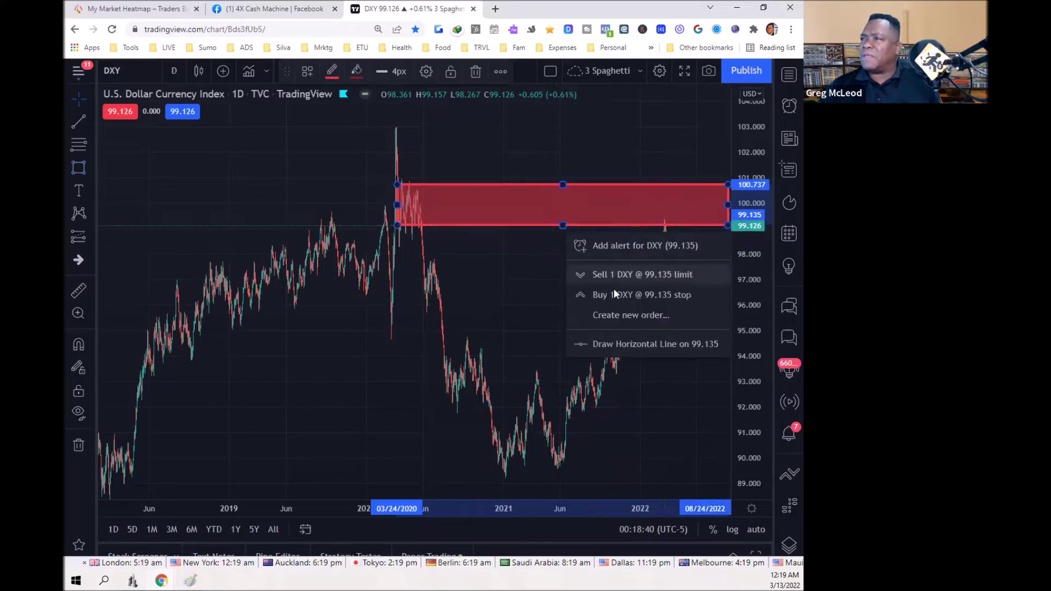
pyautogui.click(534, 286)
pyautogui.scroll(5, 300, 487)
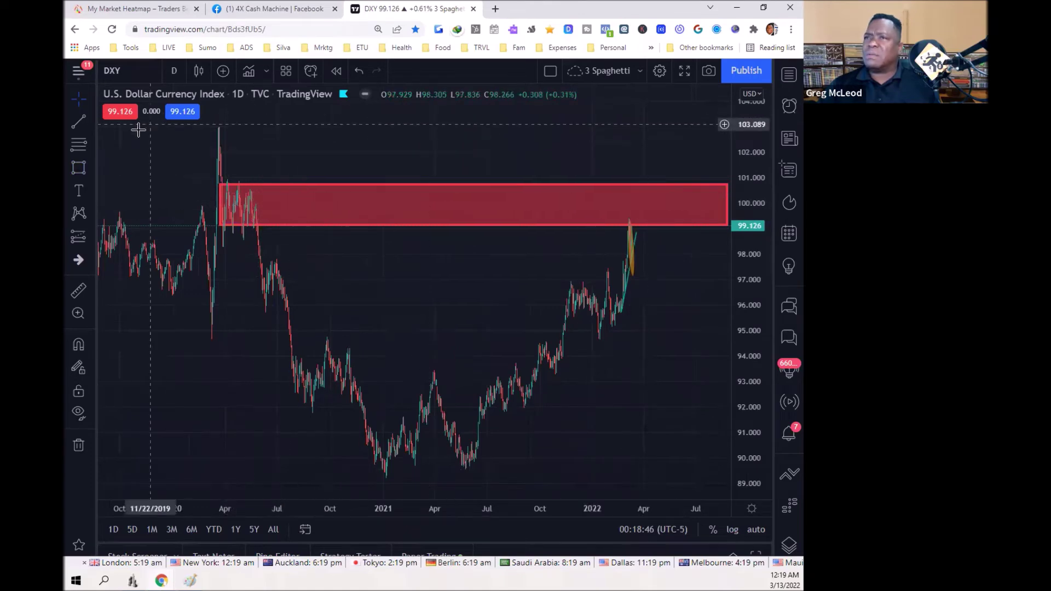
pyautogui.click(78, 147)
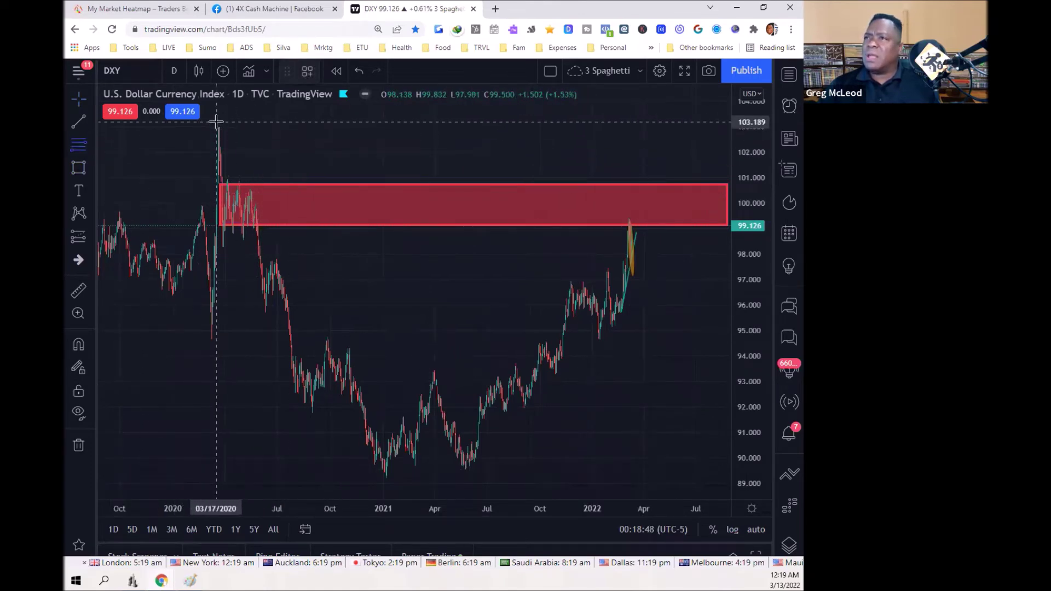
# Draw a Fib retracement from the 2020 high at 103.014 to the 2021 low at 89.576.
pyautogui.click(221, 126)
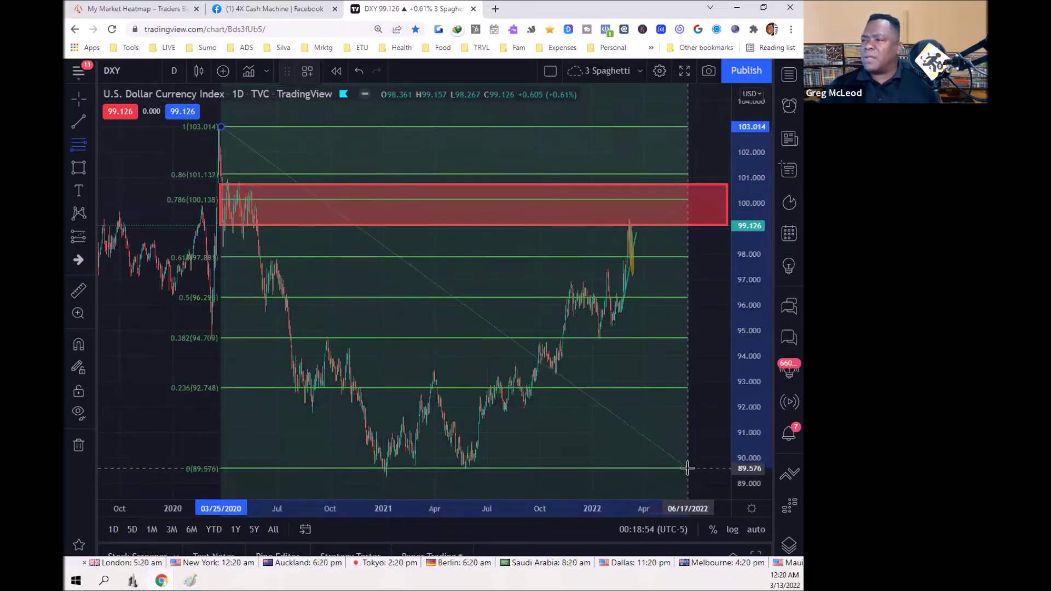
pyautogui.click(687, 468)
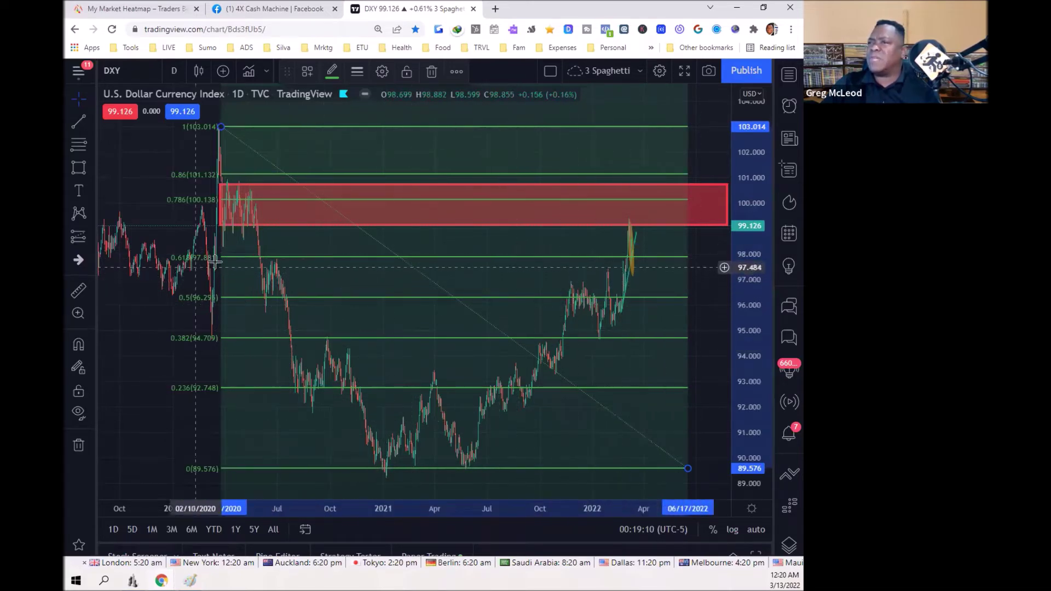
pyautogui.moveTo(571, 508); pyautogui.dragTo(465, 492)
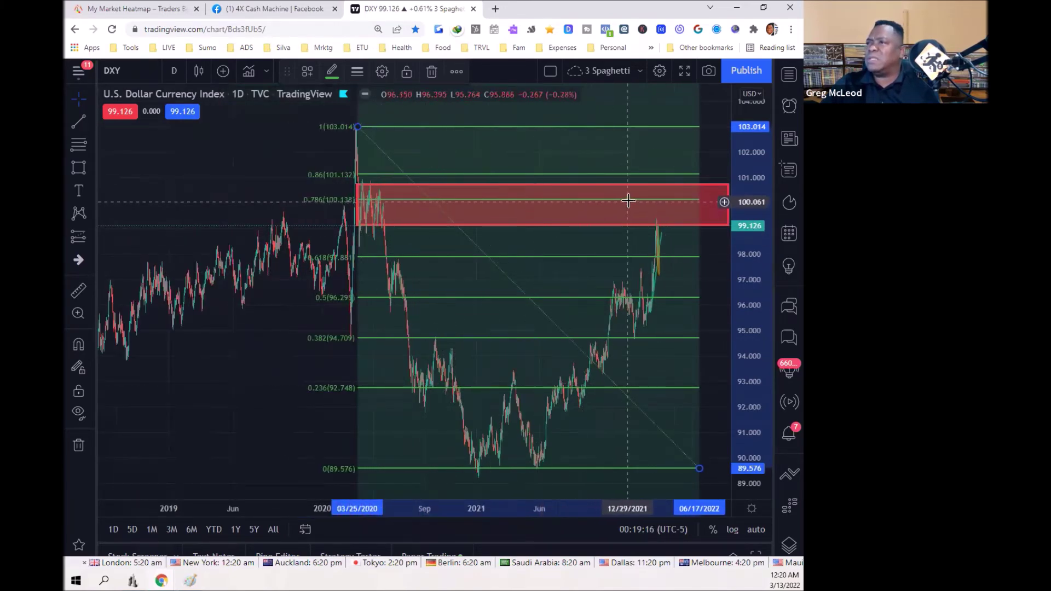
# Raise the trend line's top anchor into the red zone at about 100.136.
pyautogui.scroll(5, 487, 465)
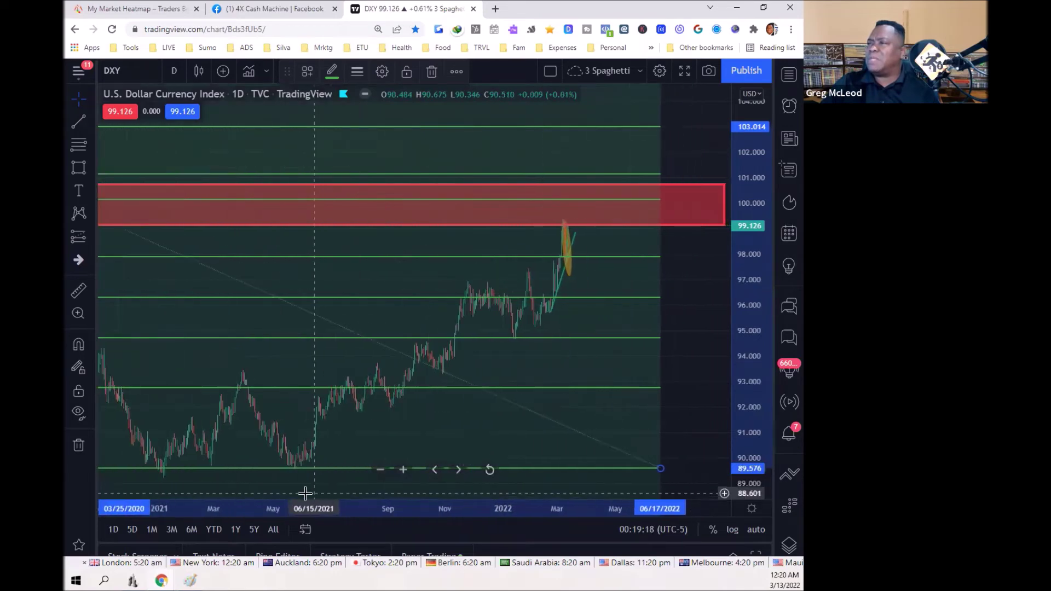
pyautogui.moveTo(265, 507); pyautogui.dragTo(450, 511)
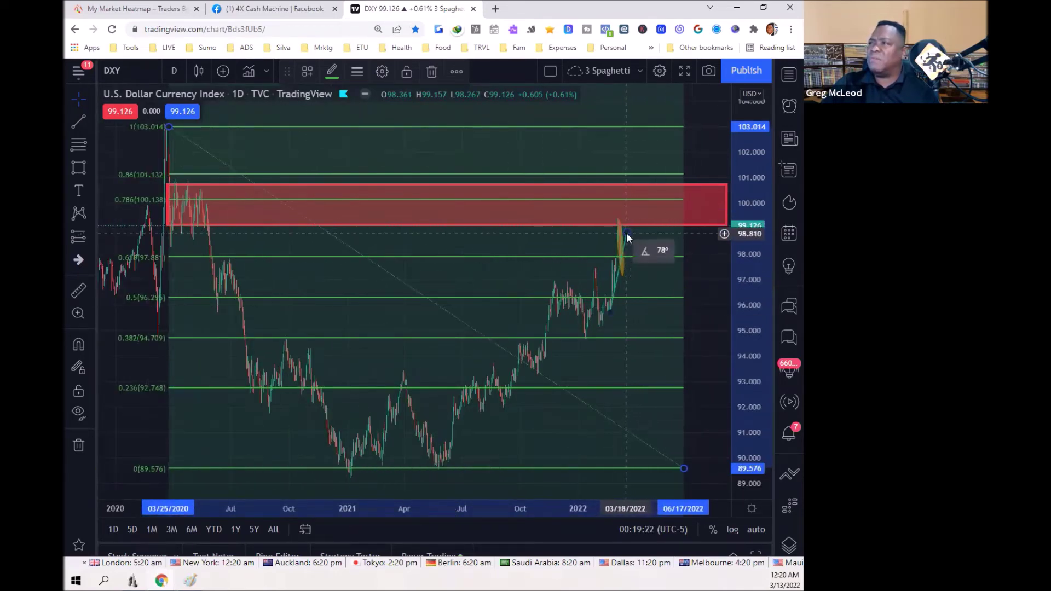
pyautogui.moveTo(627, 232); pyautogui.dragTo(641, 199)
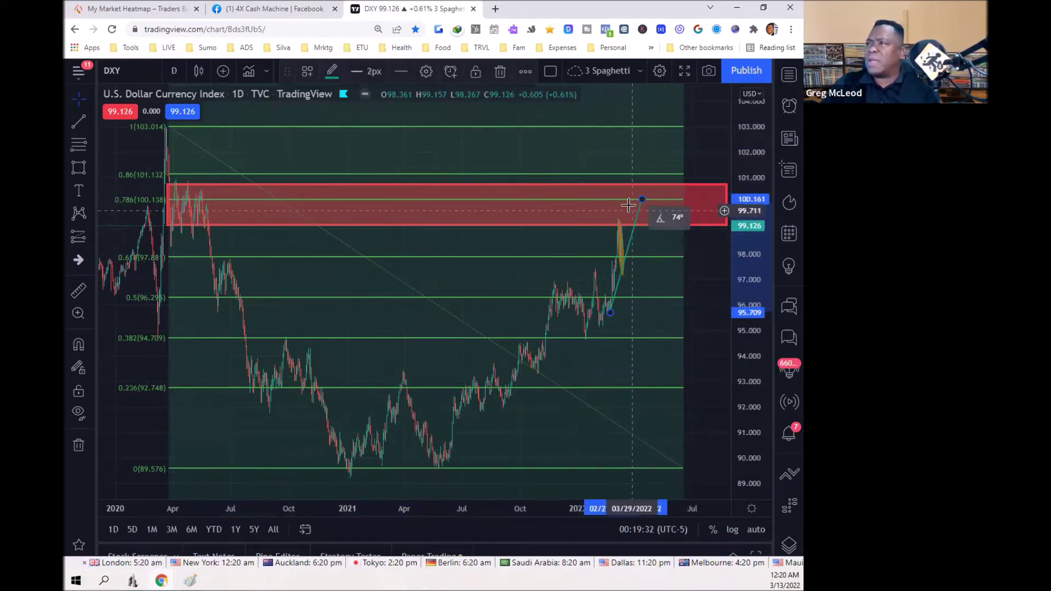
pyautogui.click(86, 120)
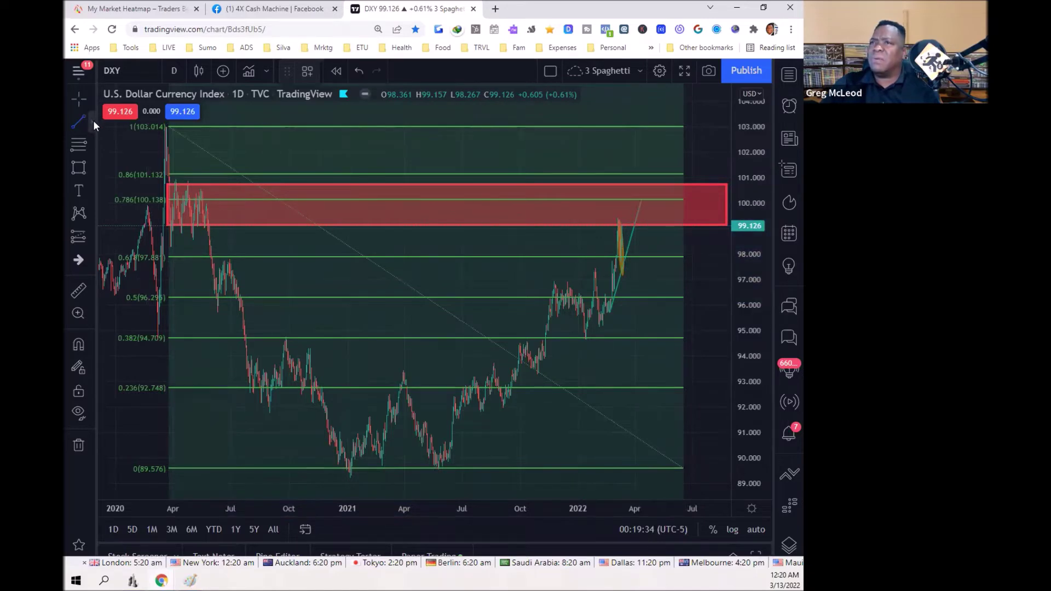
# Draw two red arrows from the red zone, one down toward 95.5 and one up toward 103.
pyautogui.click(92, 117)
pyautogui.click(113, 125)
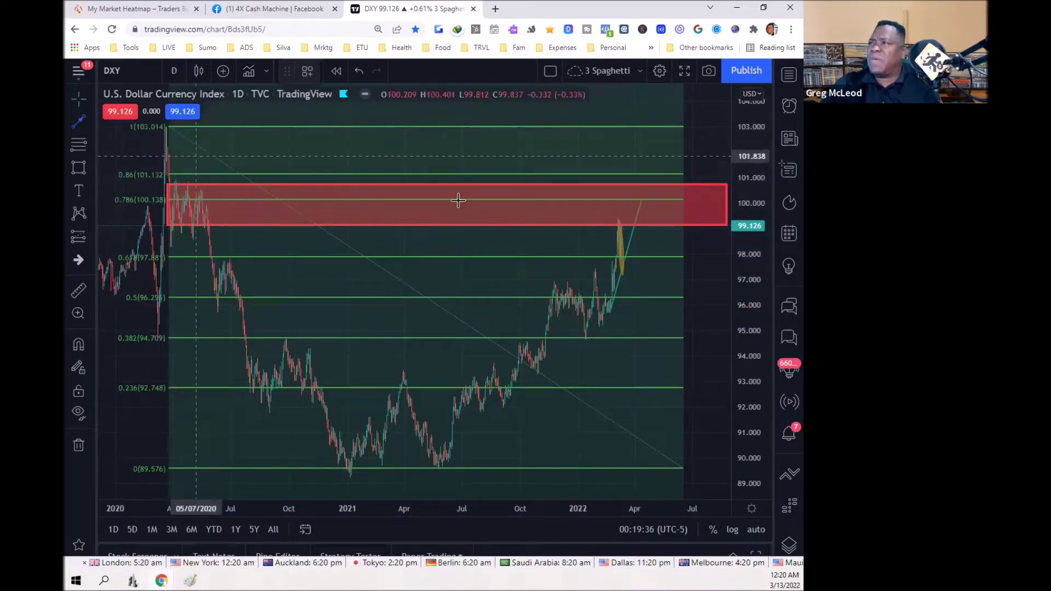
pyautogui.click(636, 228)
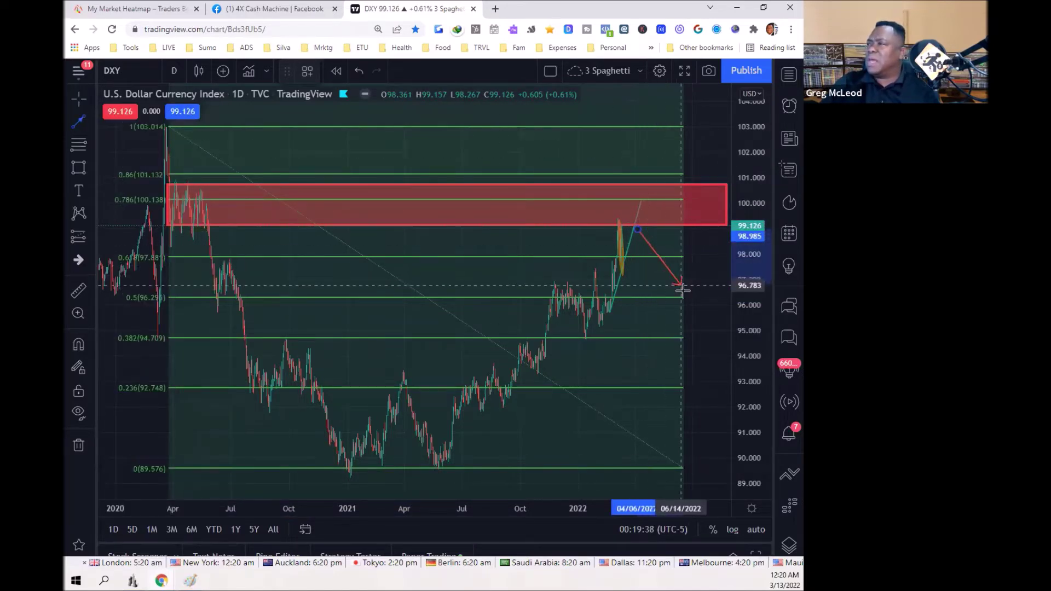
pyautogui.click(695, 320)
pyautogui.click(577, 405)
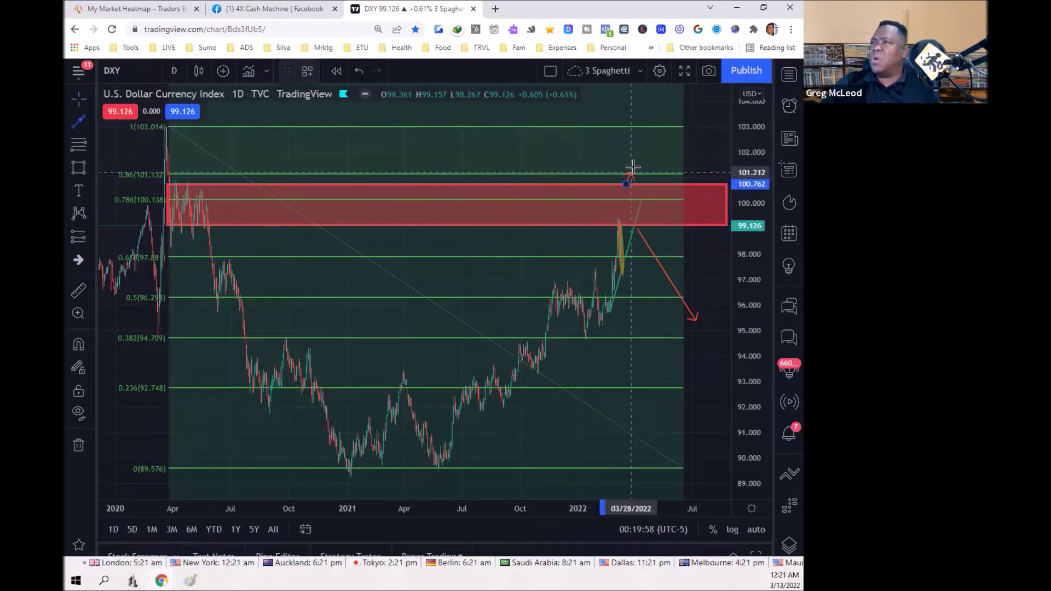
pyautogui.click(656, 127)
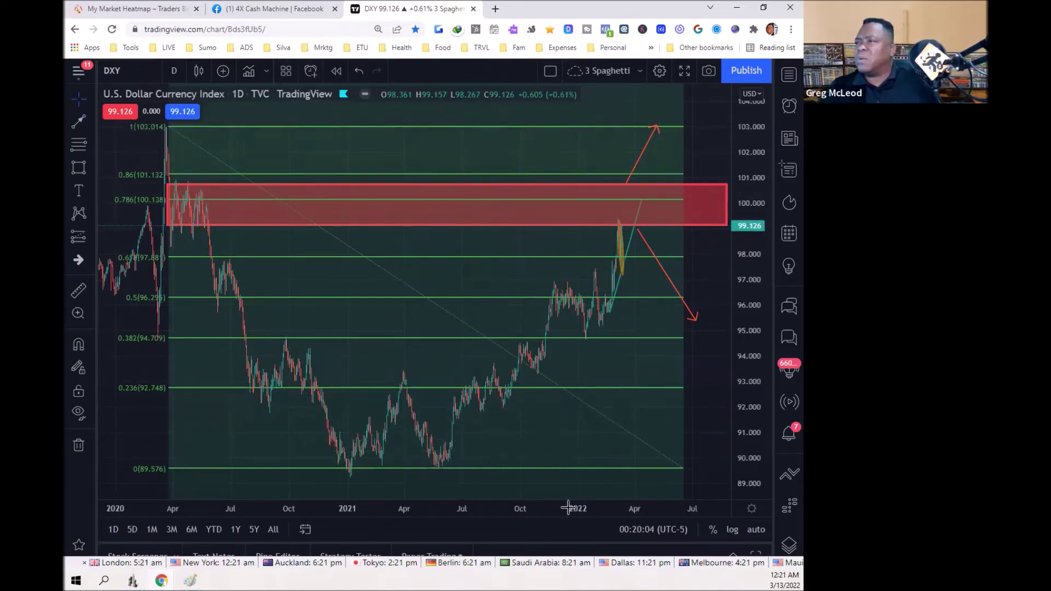
pyautogui.moveTo(537, 515); pyautogui.dragTo(387, 514)
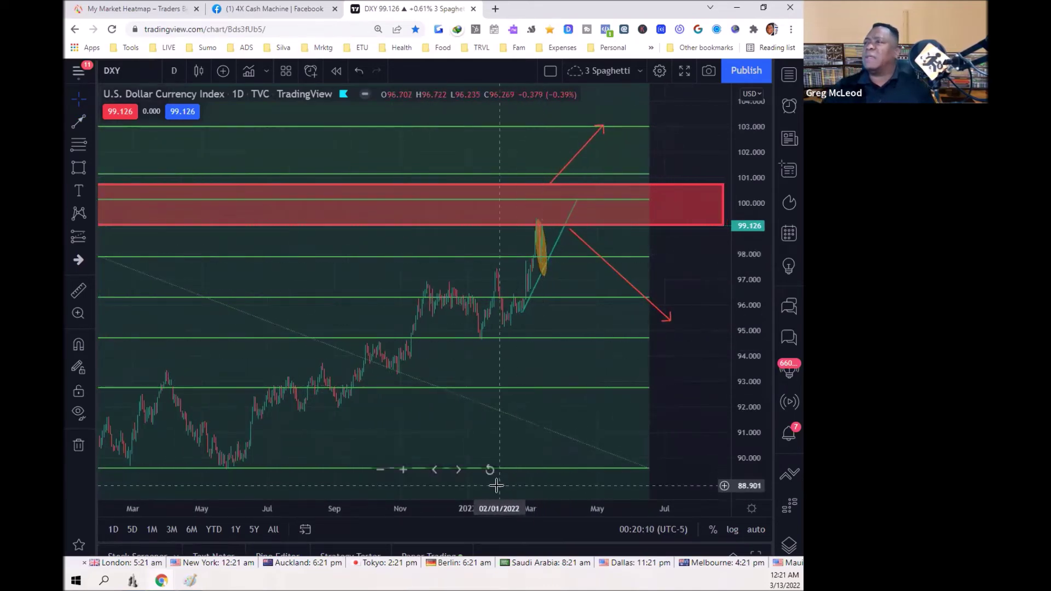
pyautogui.moveTo(433, 507); pyautogui.dragTo(246, 507)
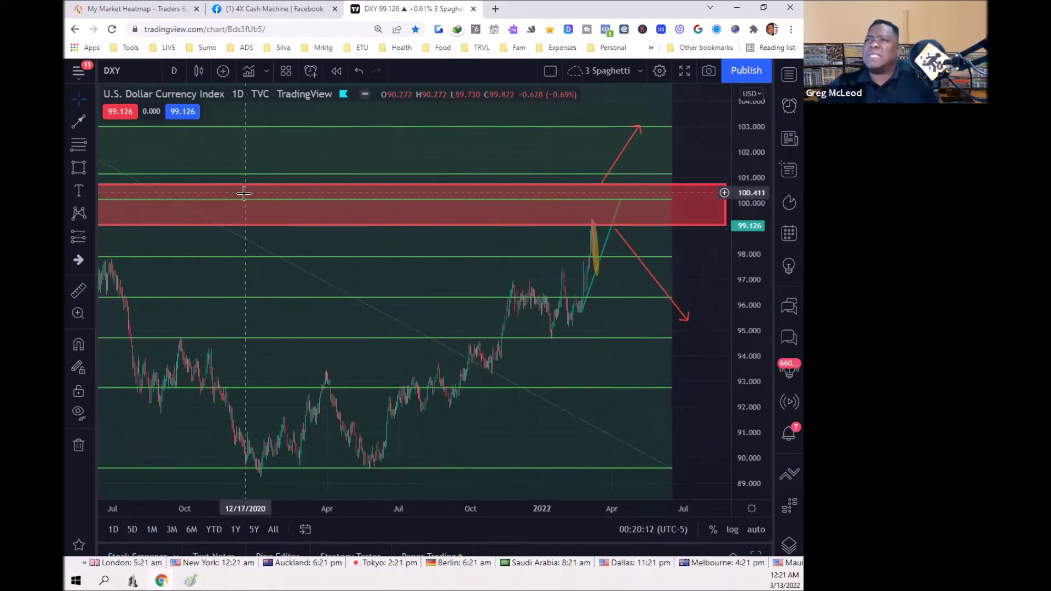
# Search for the AUDJPY symbol and load its chart.
pyautogui.click(125, 70)
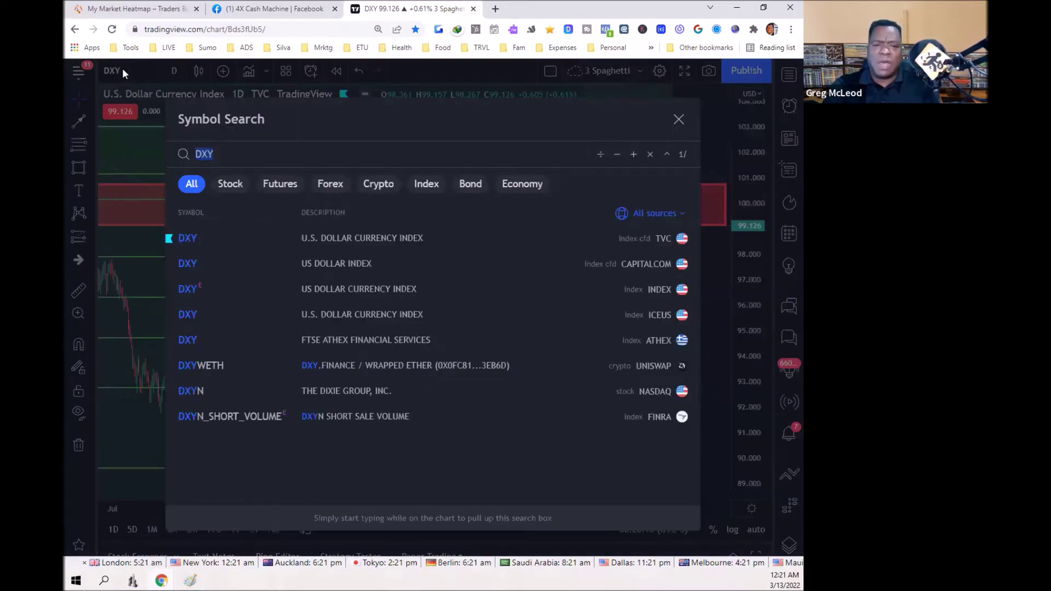
pyautogui.write('A')
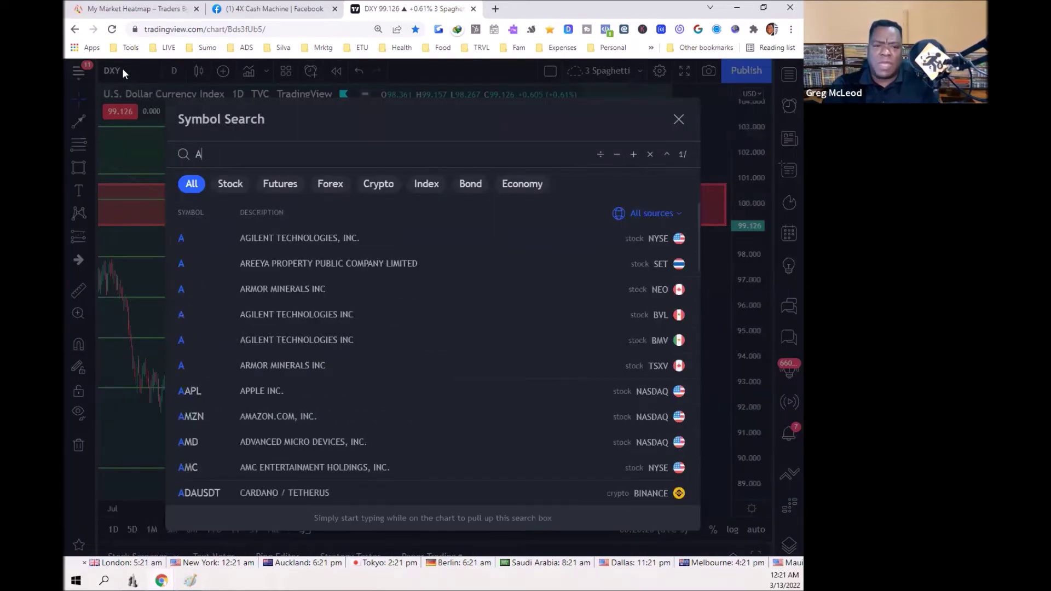
pyautogui.write('UD')
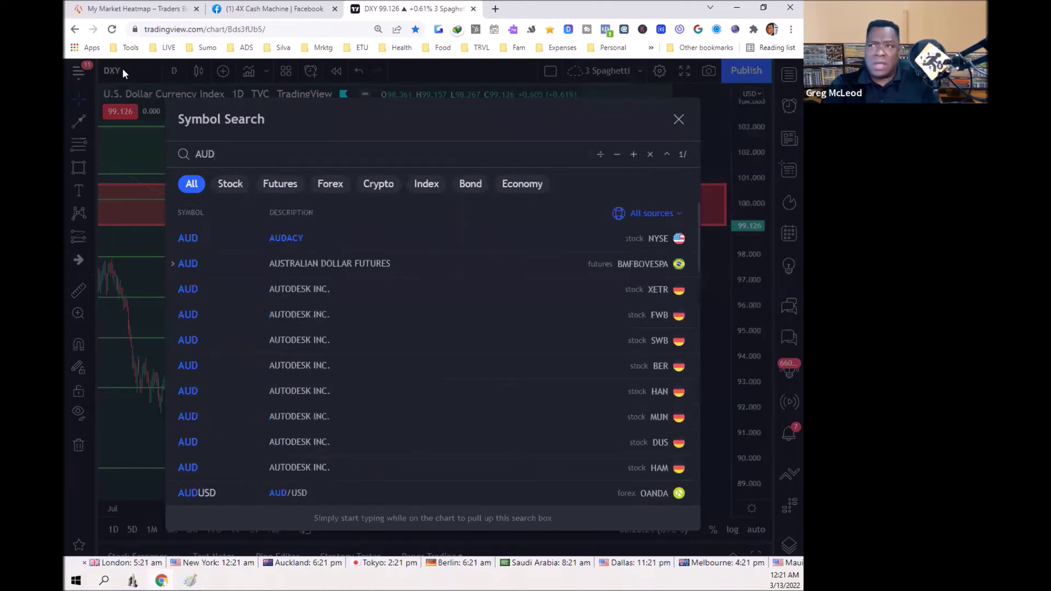
pyautogui.write('USD')
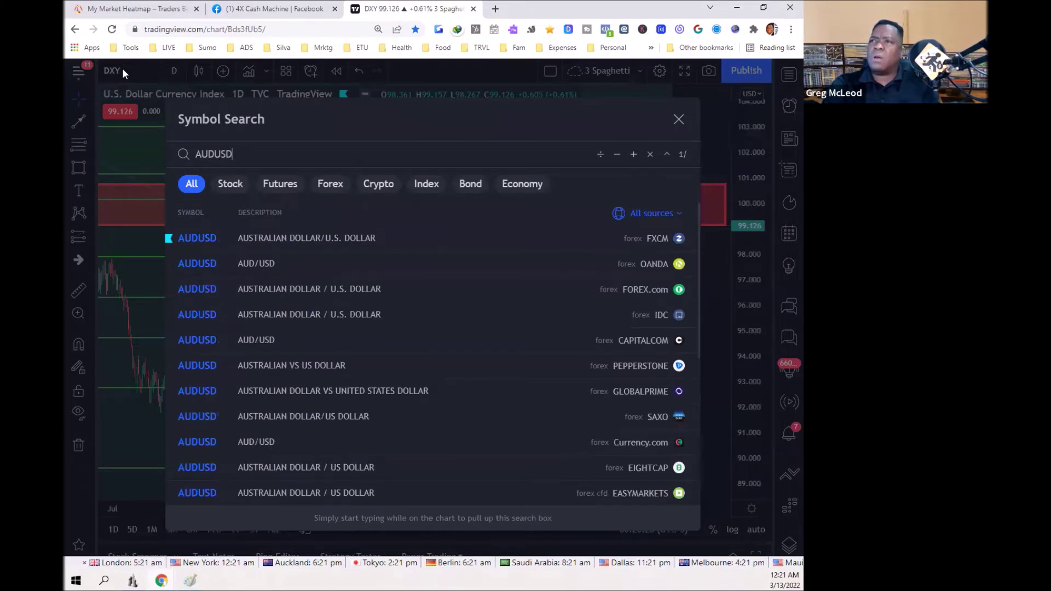
pyautogui.press('BackSpace')
pyautogui.press('BackSpace')
pyautogui.press('BackSpace')
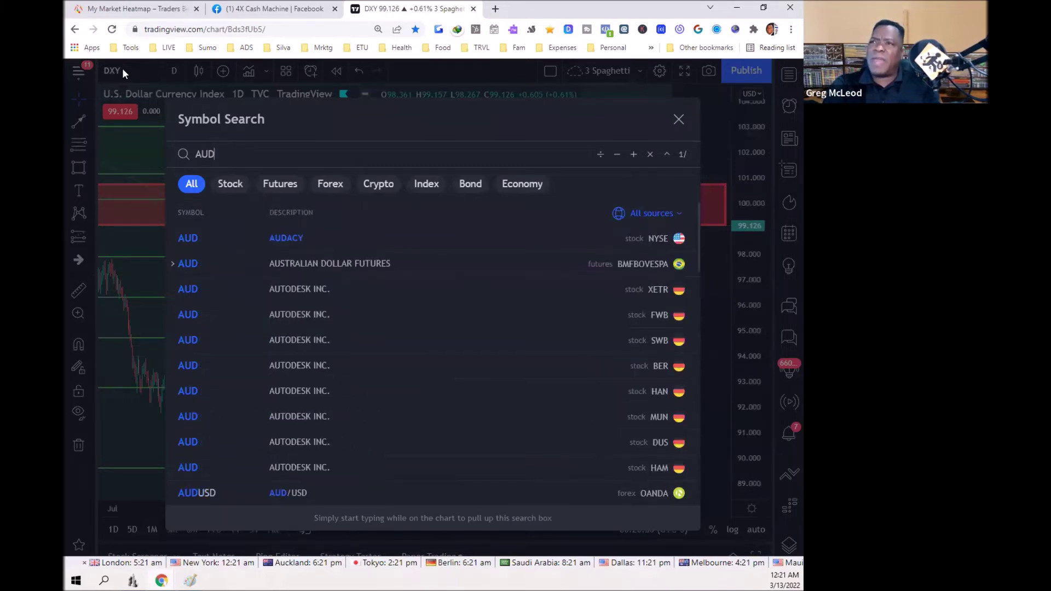
pyautogui.write('J')
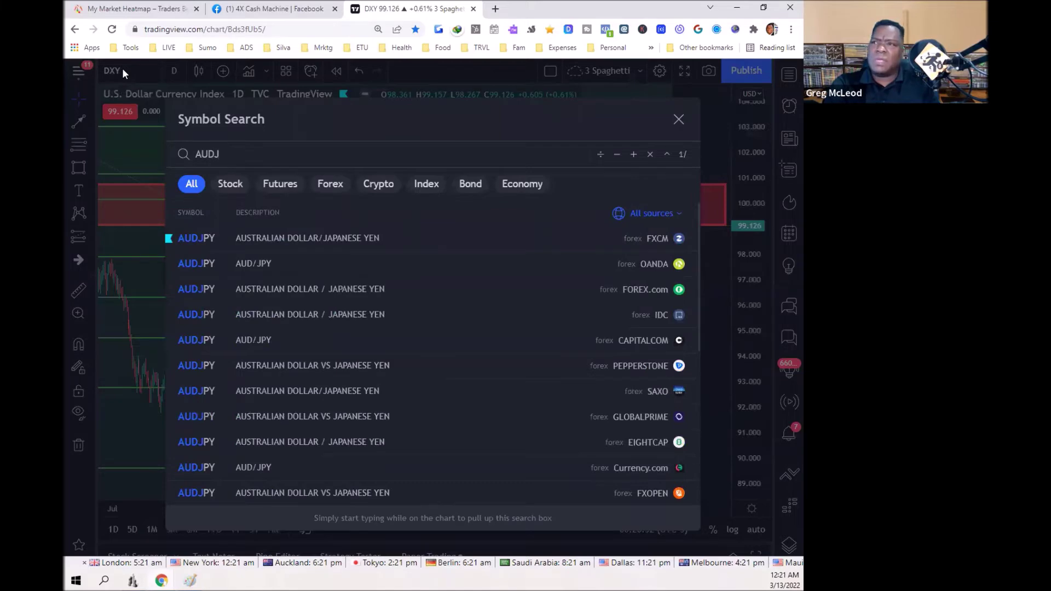
pyautogui.write('PY')
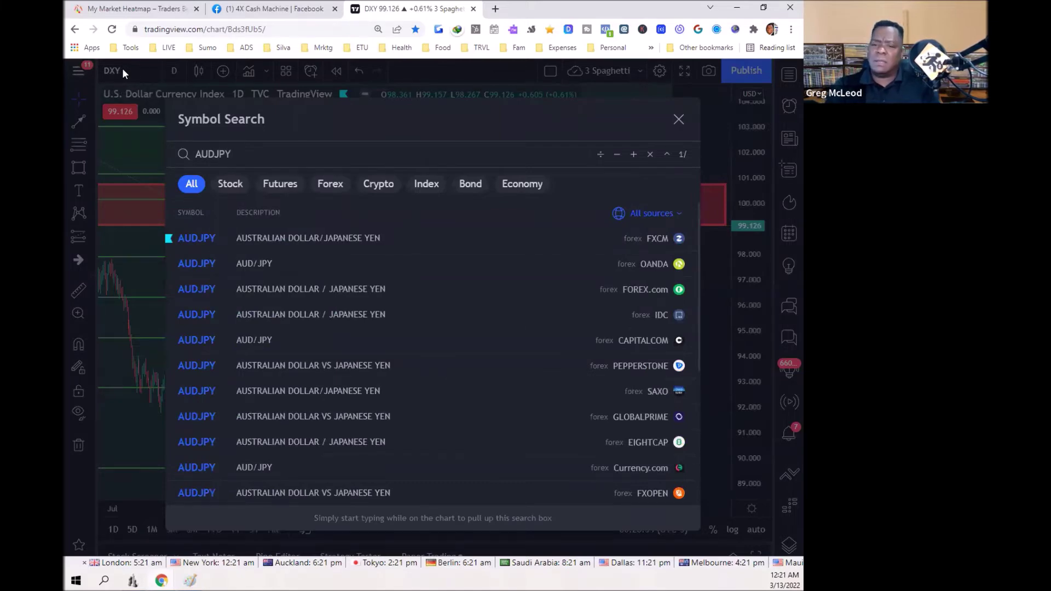
pyautogui.press('Return')
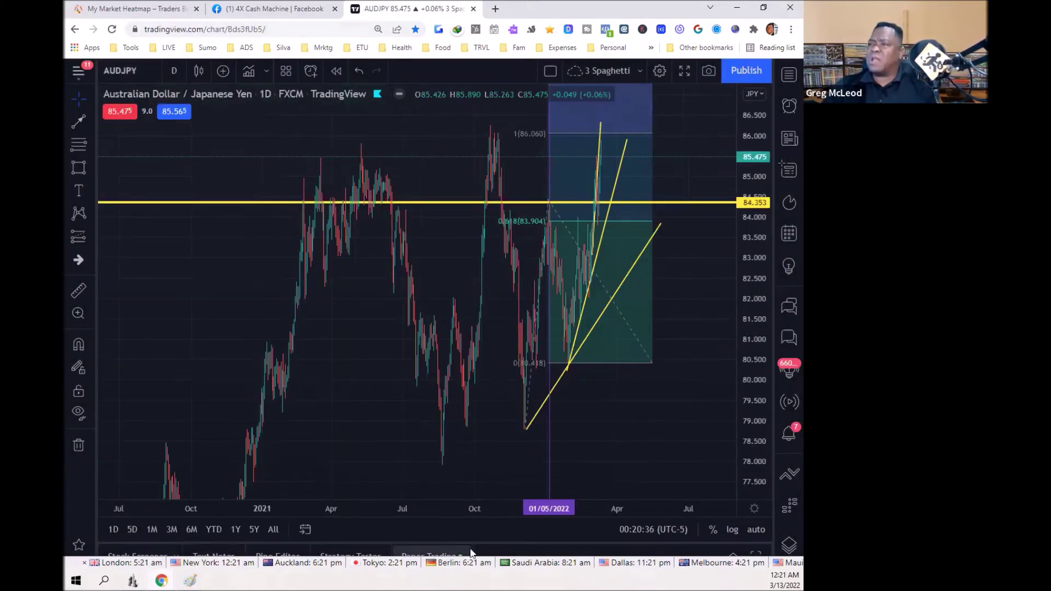
# Rescale the price and time axes so the AUDJPY trend lines and Fib extensions all fit on screen.
pyautogui.moveTo(493, 516); pyautogui.dragTo(370, 509)
pyautogui.scroll(2, 655, 338)
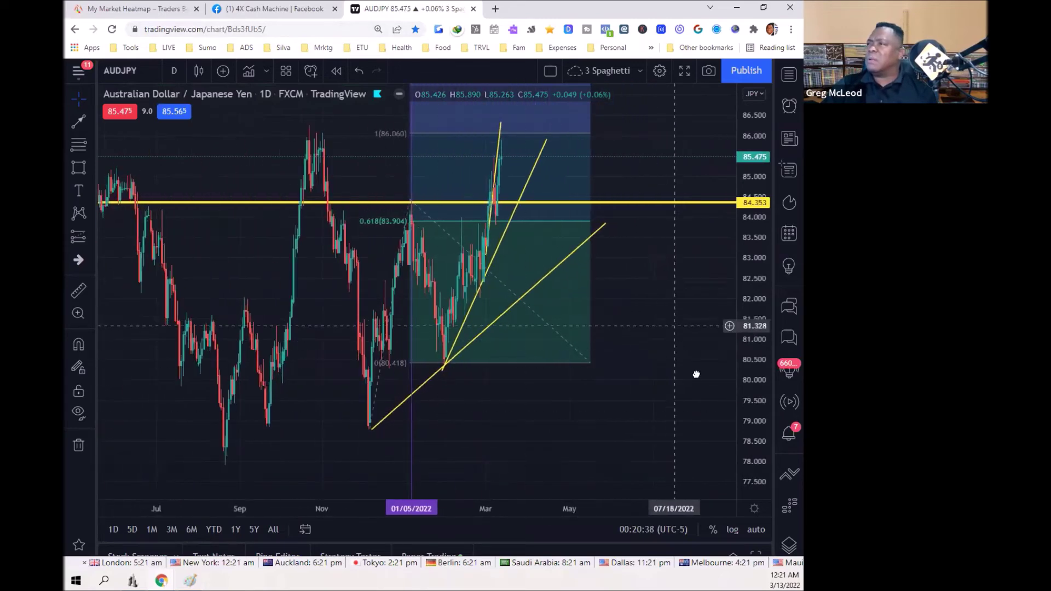
pyautogui.moveTo(762, 315); pyautogui.dragTo(762, 383)
pyautogui.moveTo(520, 510); pyautogui.dragTo(492, 502)
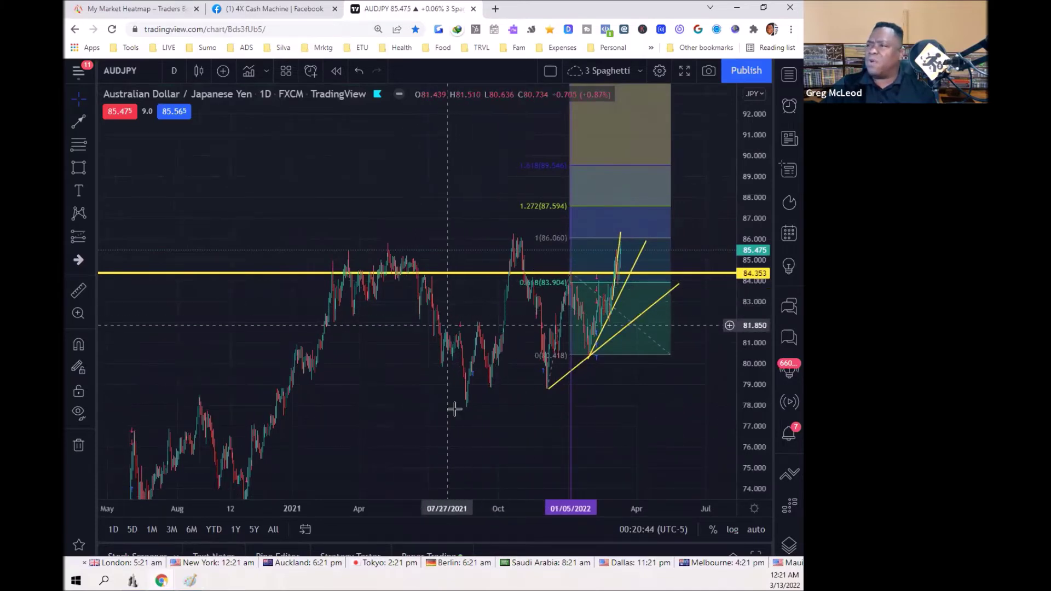
pyautogui.moveTo(479, 509); pyautogui.dragTo(351, 485)
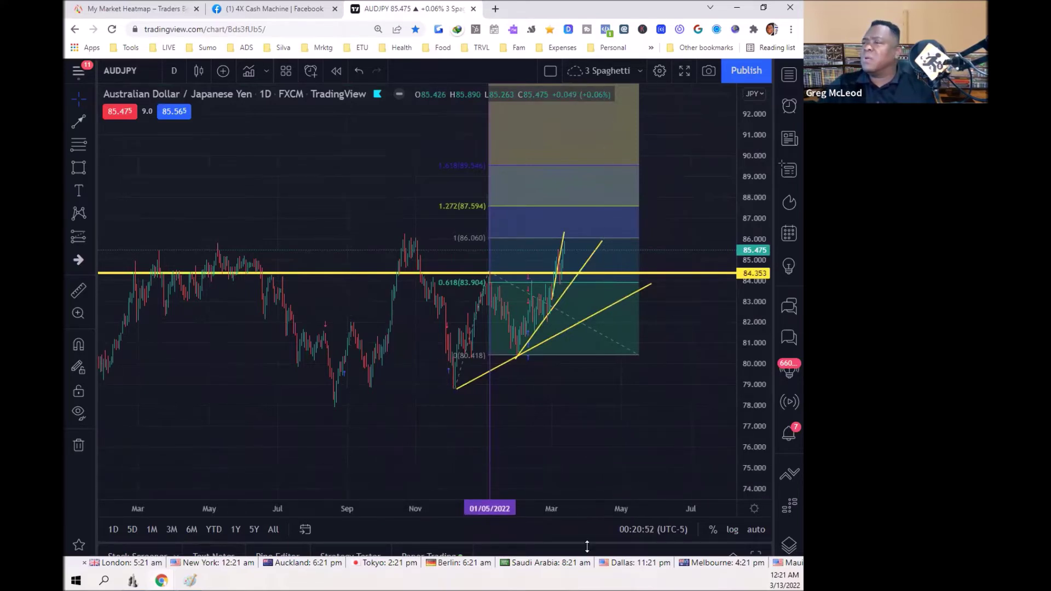
pyautogui.click(573, 274)
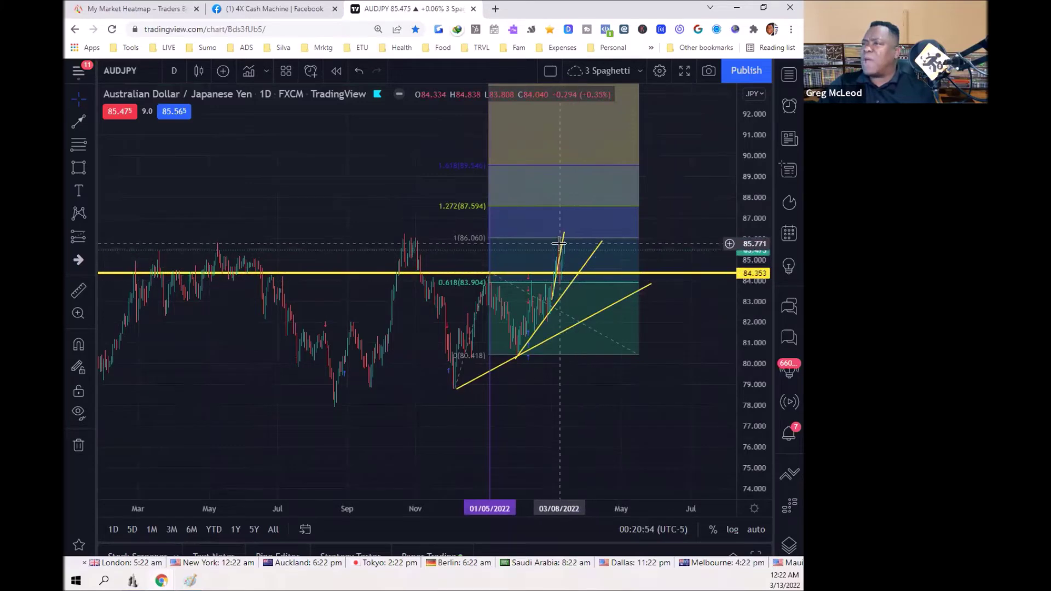
# Delete the short yellow trend line, then remove all drawings from the AUDJPY chart.
pyautogui.rightClick(564, 246)
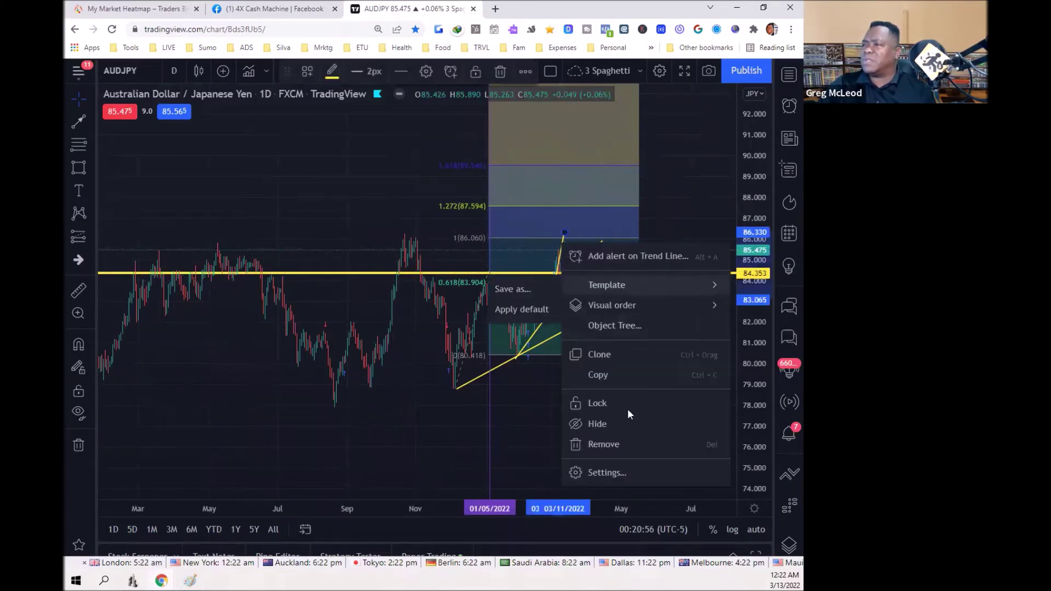
pyautogui.click(612, 444)
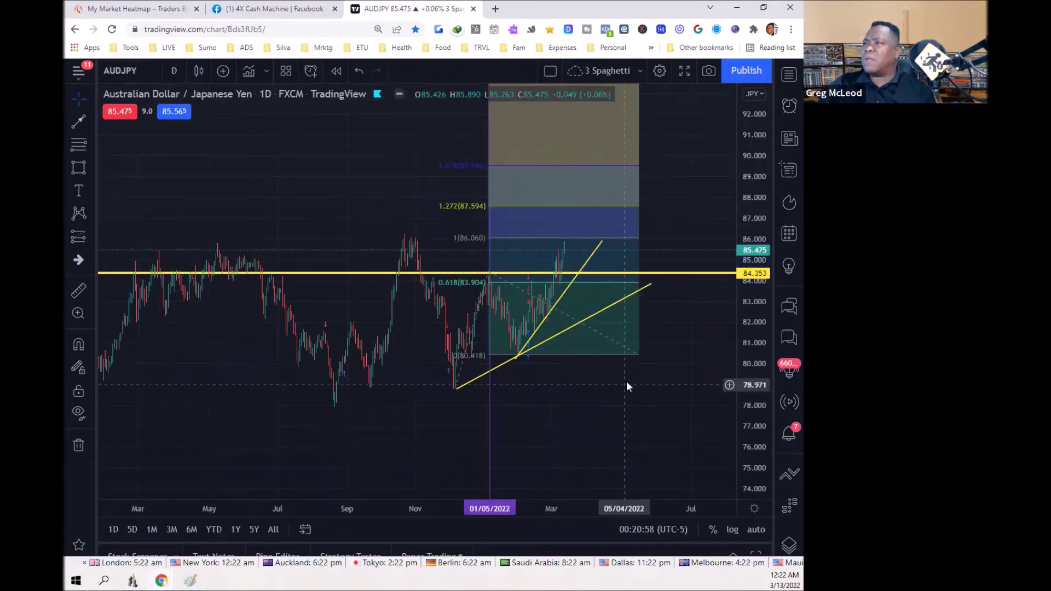
pyautogui.rightClick(625, 385)
pyautogui.click(674, 504)
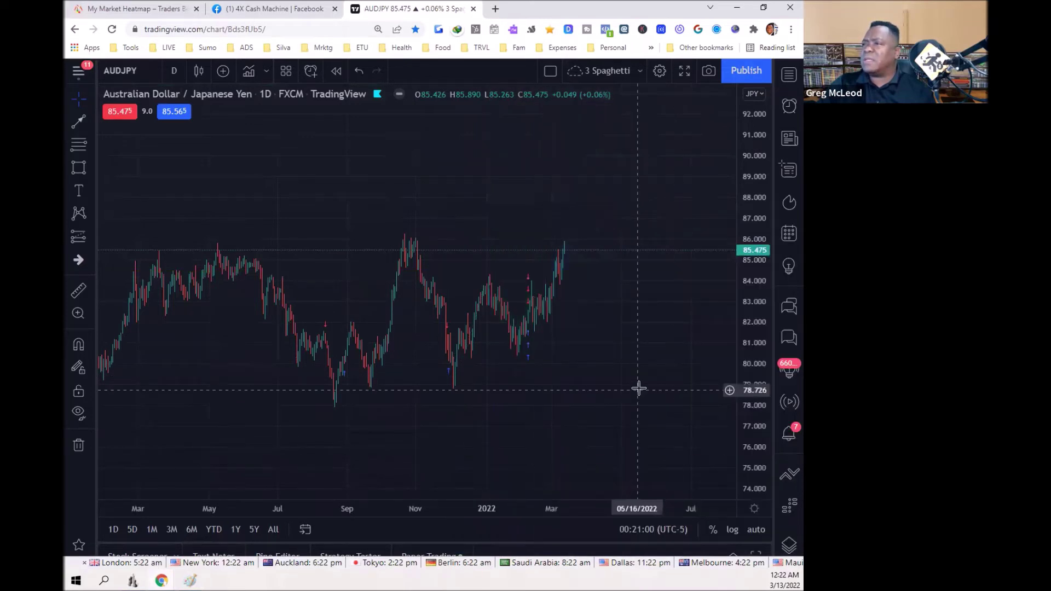
# Zoom and pan the time axis to show the candles from August through April.
pyautogui.scroll(-5, 655, 410)
pyautogui.moveTo(614, 508); pyautogui.dragTo(445, 507)
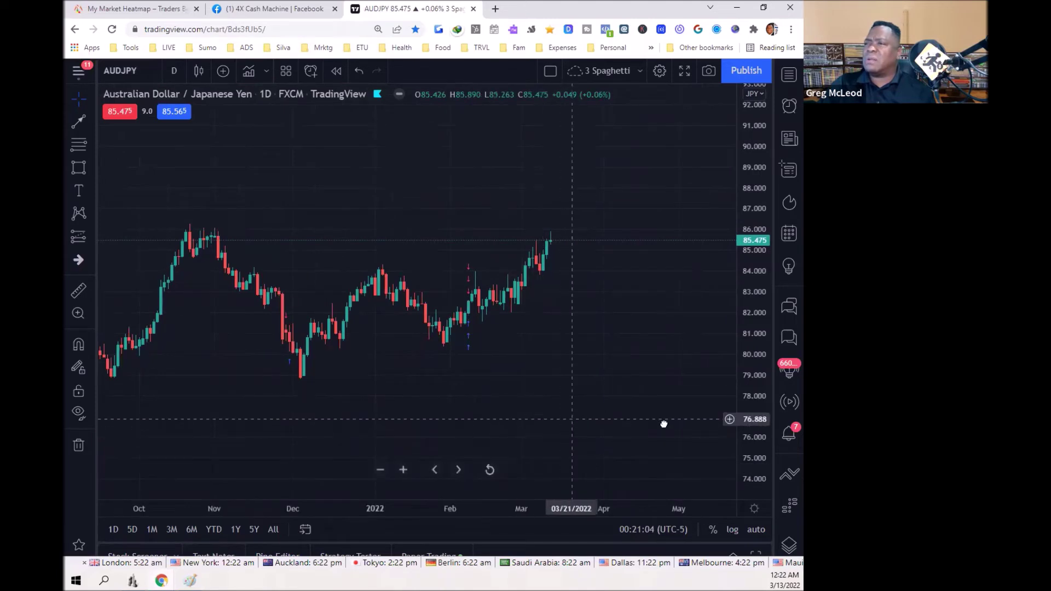
pyautogui.moveTo(499, 350); pyautogui.dragTo(630, 350)
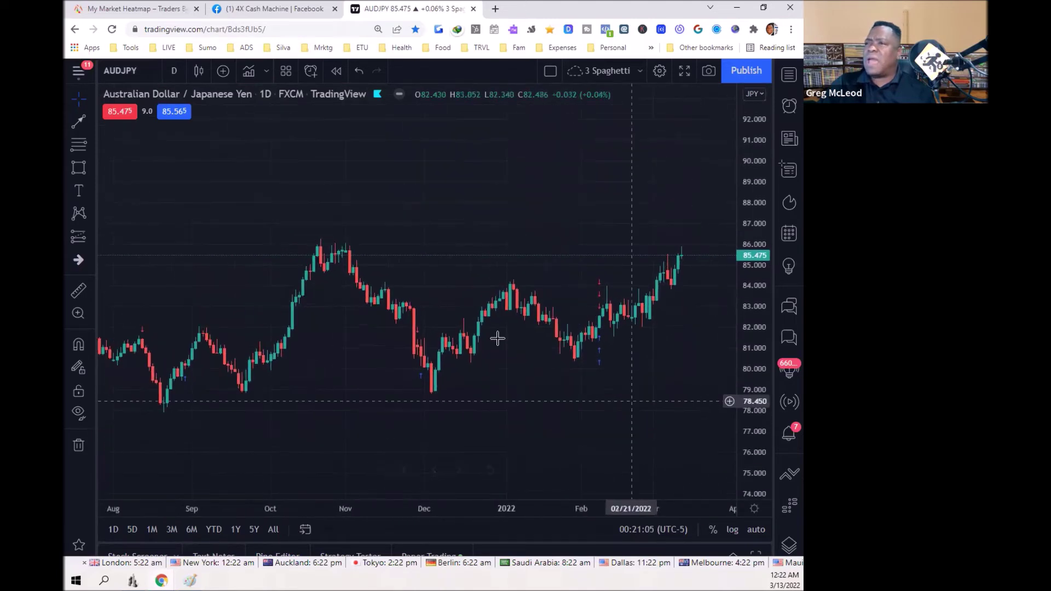
pyautogui.click(91, 125)
# Place a horizontal line at about 86.08 and zoom out to show more price history.
pyautogui.click(126, 273)
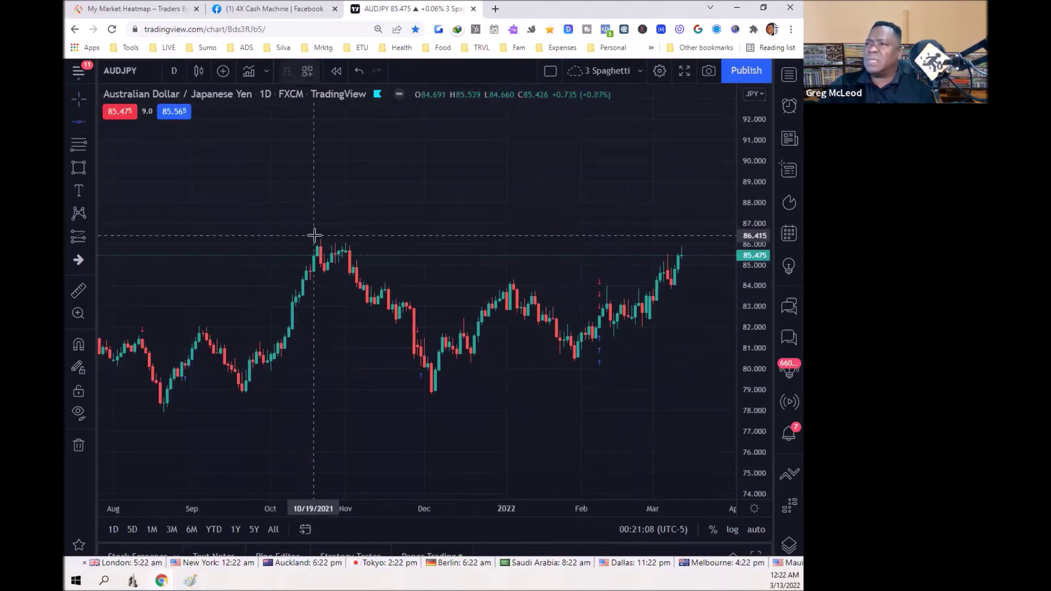
pyautogui.click(318, 241)
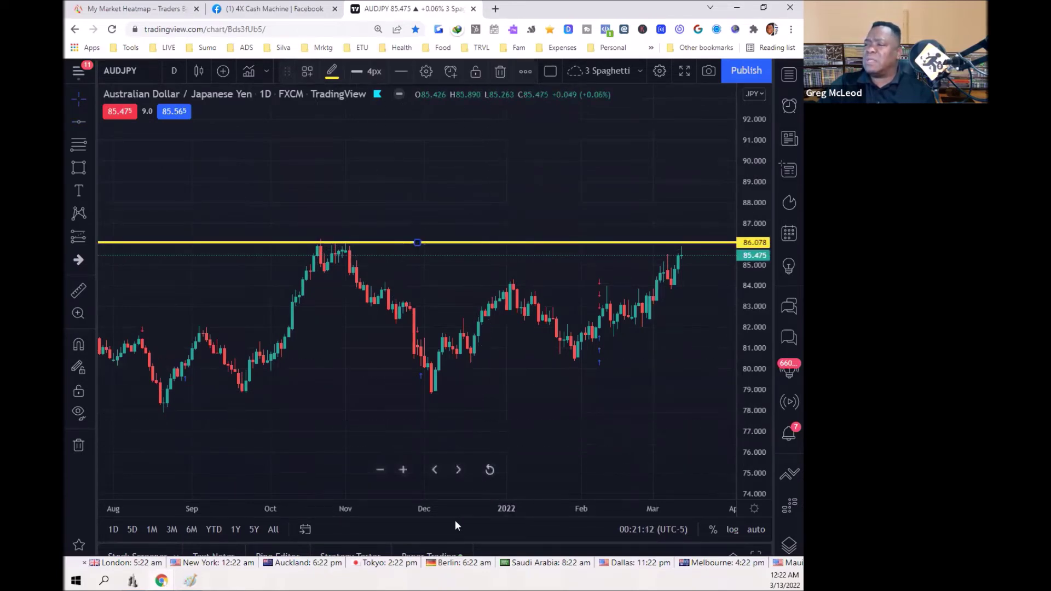
pyautogui.moveTo(448, 507); pyautogui.dragTo(597, 507)
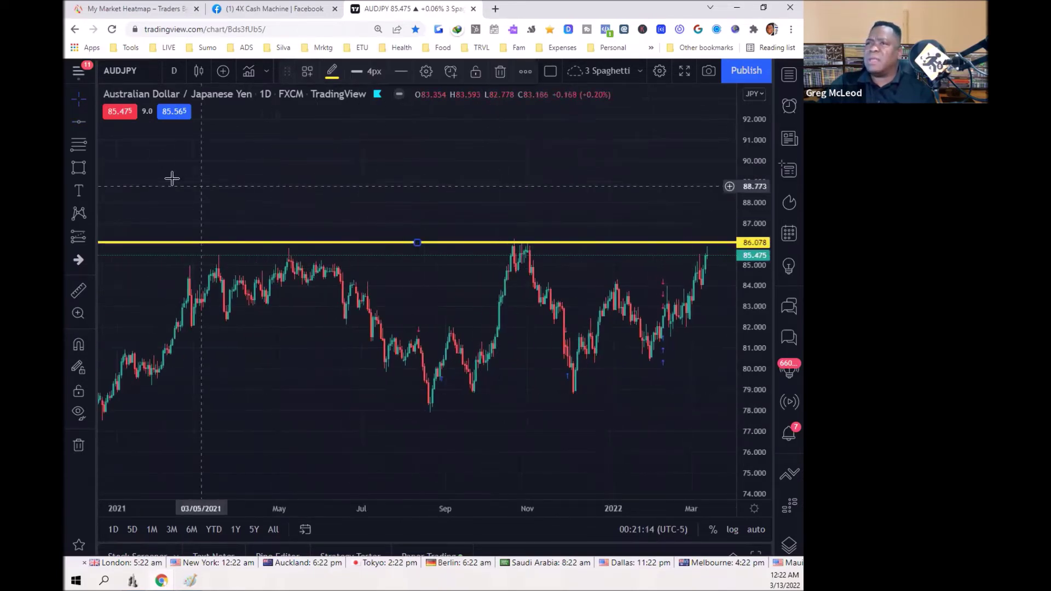
# Add a second horizontal level below the lows and lower it to 77.868.
pyautogui.click(83, 123)
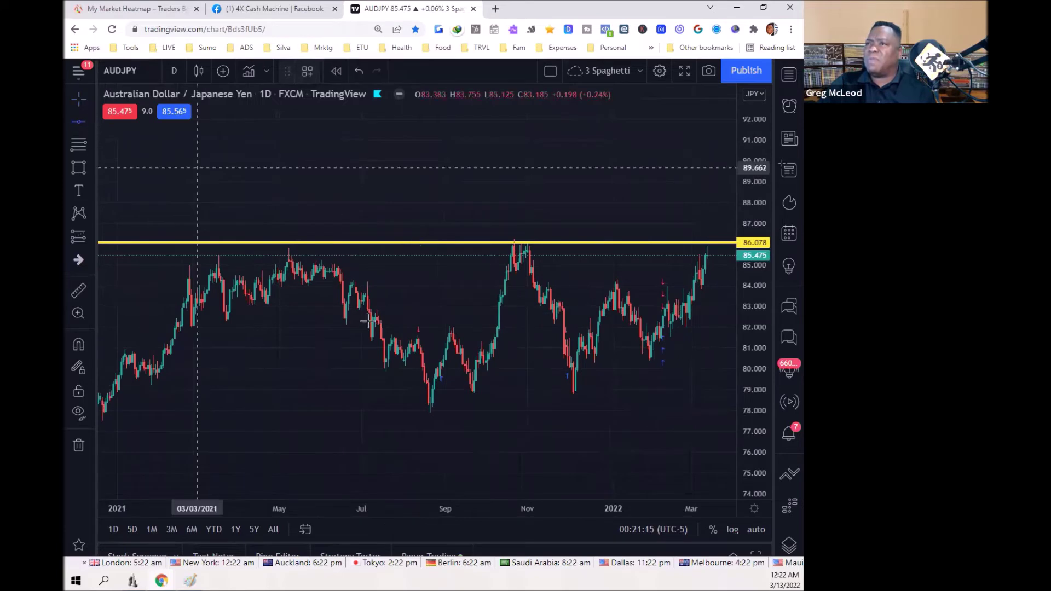
pyautogui.click(444, 395)
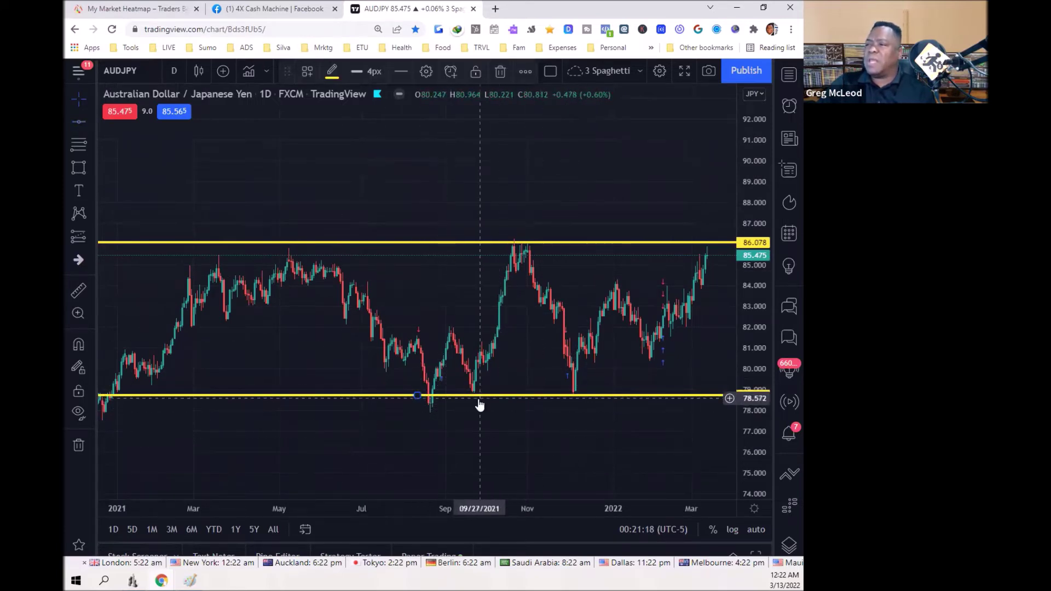
pyautogui.moveTo(418, 395); pyautogui.dragTo(417, 408)
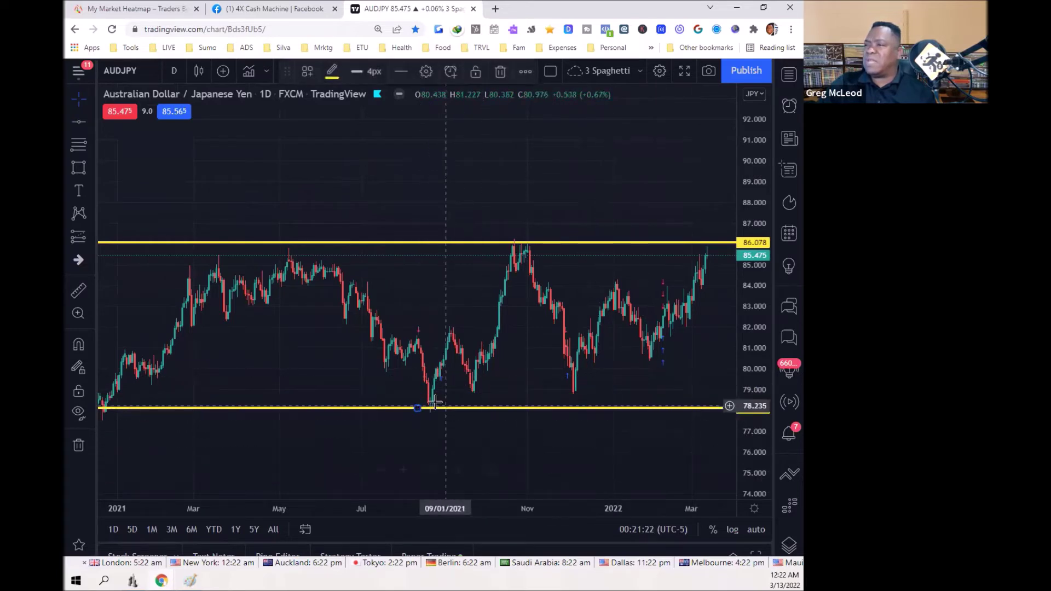
pyautogui.moveTo(418, 408); pyautogui.dragTo(417, 413)
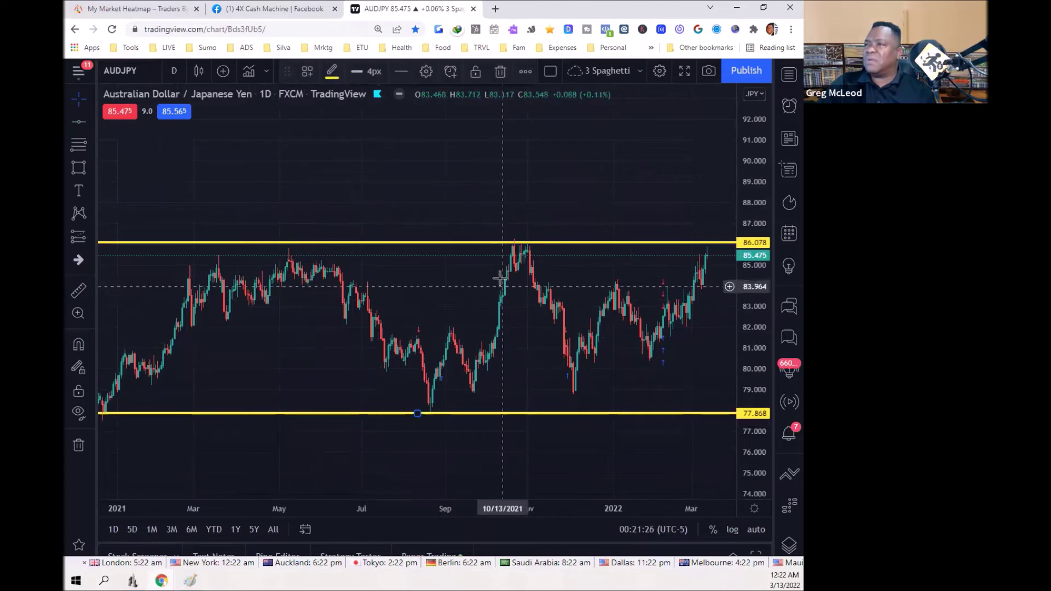
# Raise the upper level to 86.353 and zoom out to show history back to 2020.
pyautogui.moveTo(454, 251); pyautogui.dragTo(456, 236)
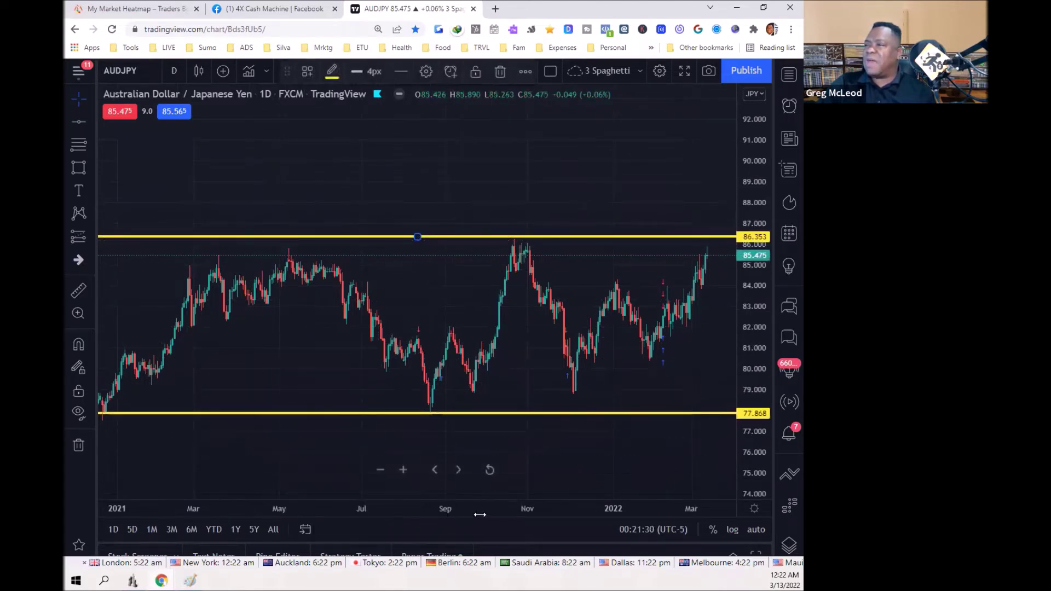
pyautogui.moveTo(255, 324); pyautogui.dragTo(142, 305)
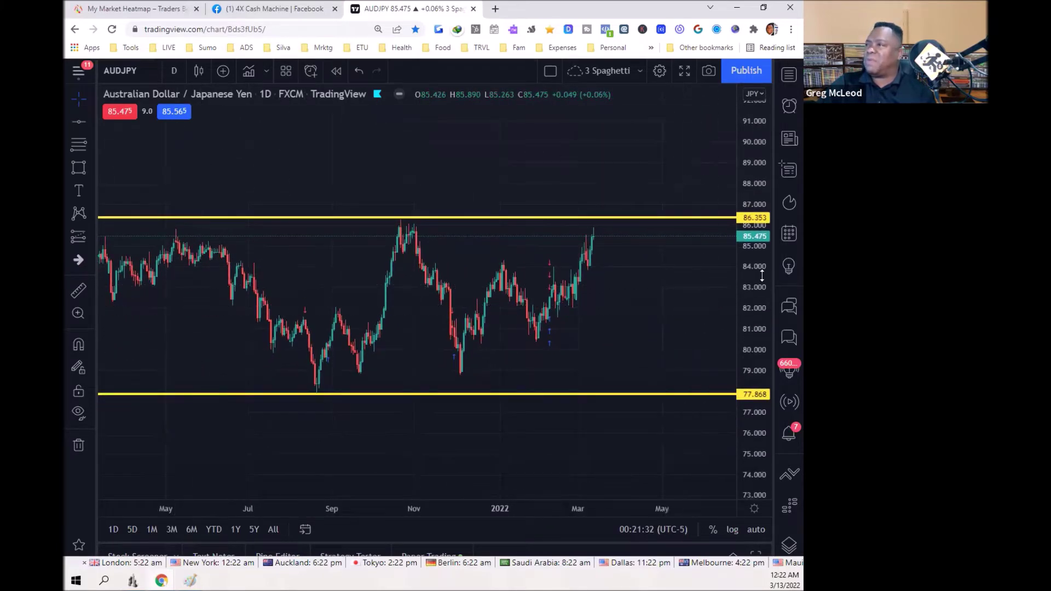
pyautogui.moveTo(760, 284); pyautogui.dragTo(760, 298)
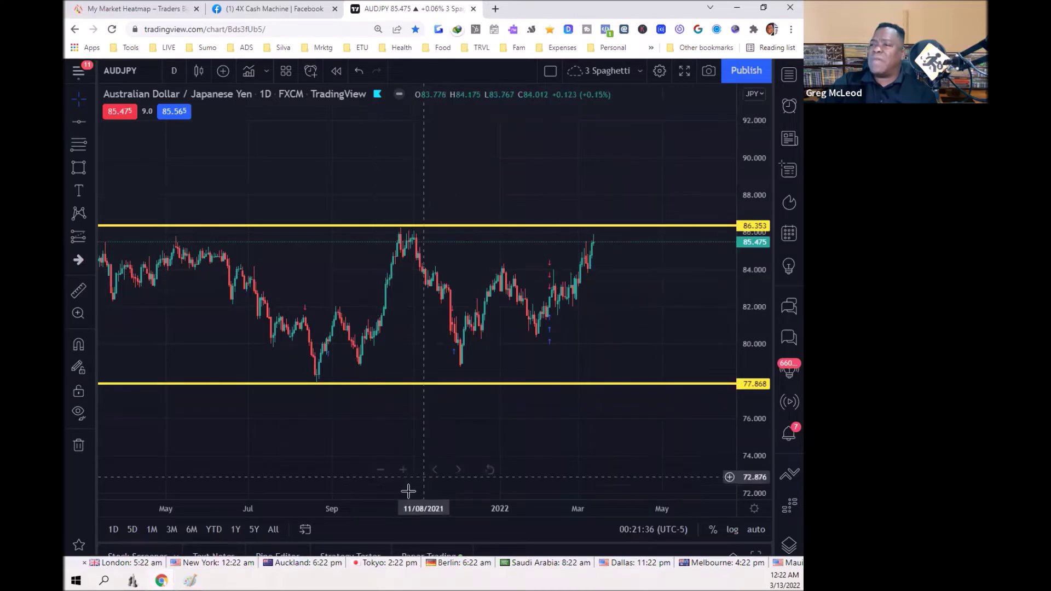
pyautogui.moveTo(398, 508); pyautogui.dragTo(514, 508)
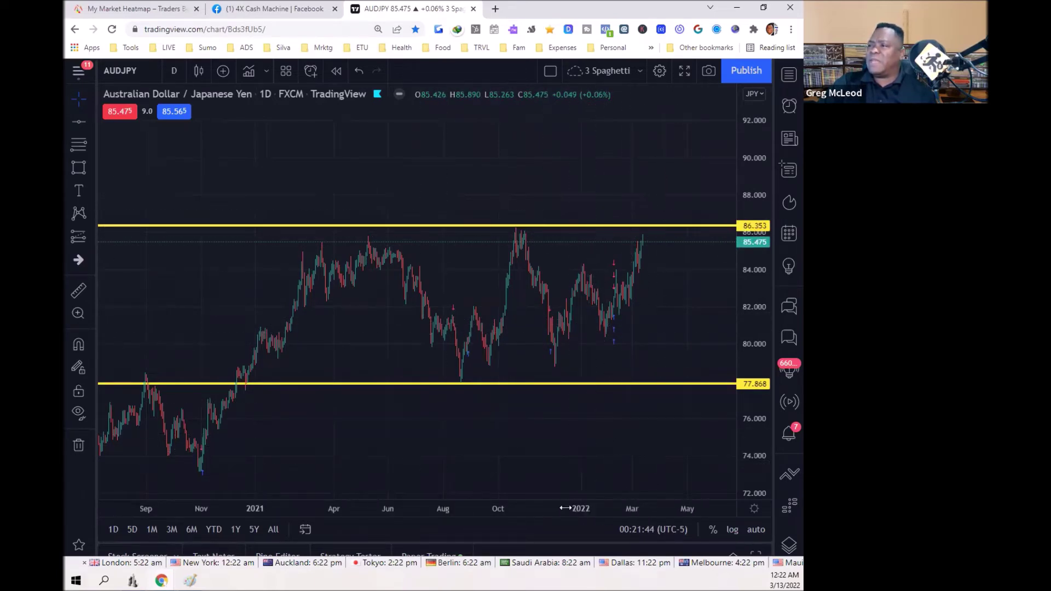
pyautogui.scroll(5, 457, 492)
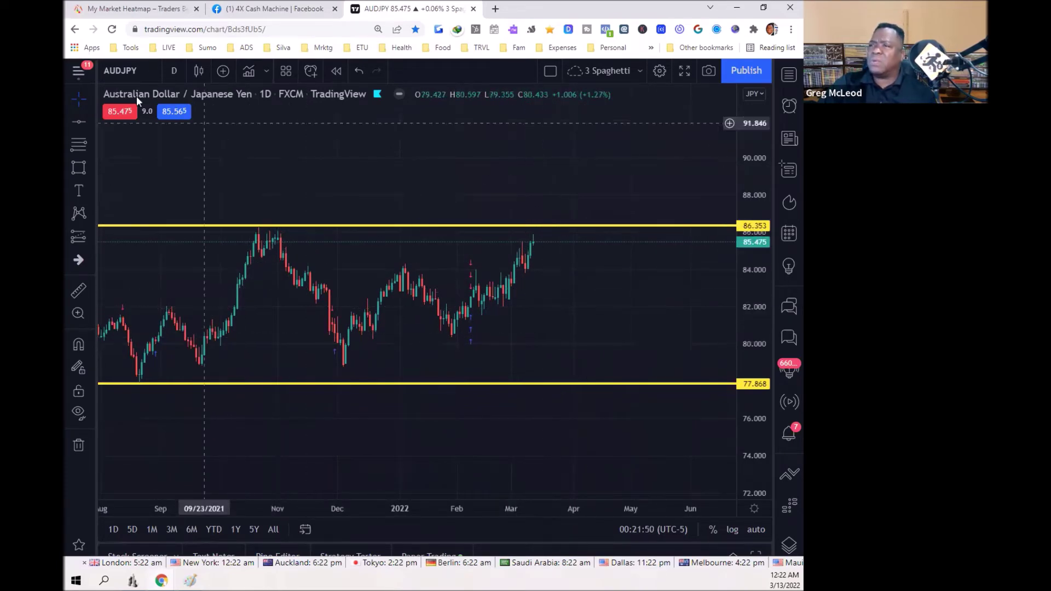
# Draw a trend line from the 81.968 low, extending its upper end to 87.266.
pyautogui.click(90, 122)
pyautogui.click(115, 122)
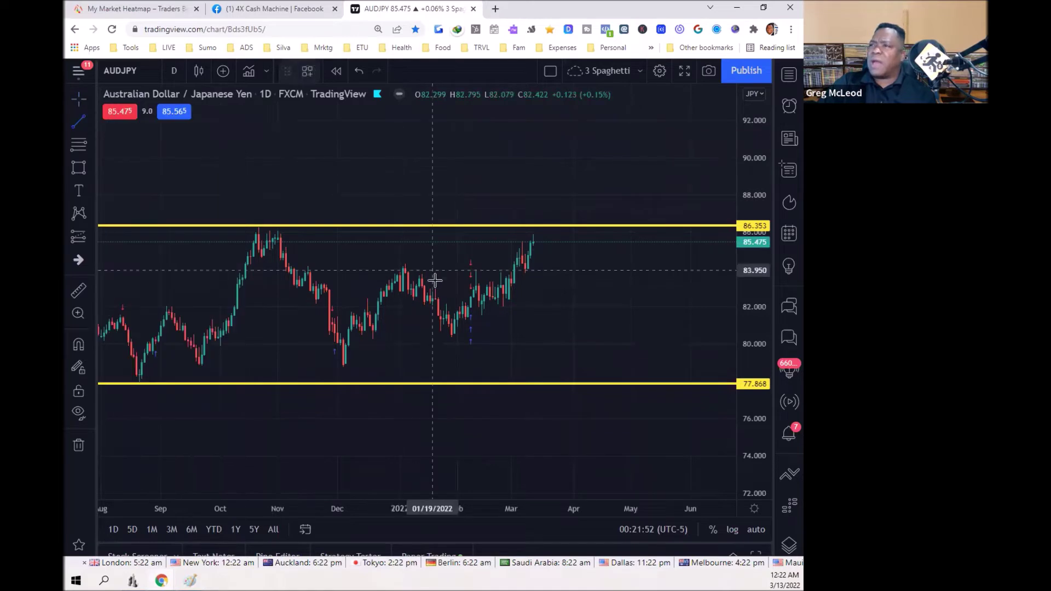
pyautogui.click(506, 307)
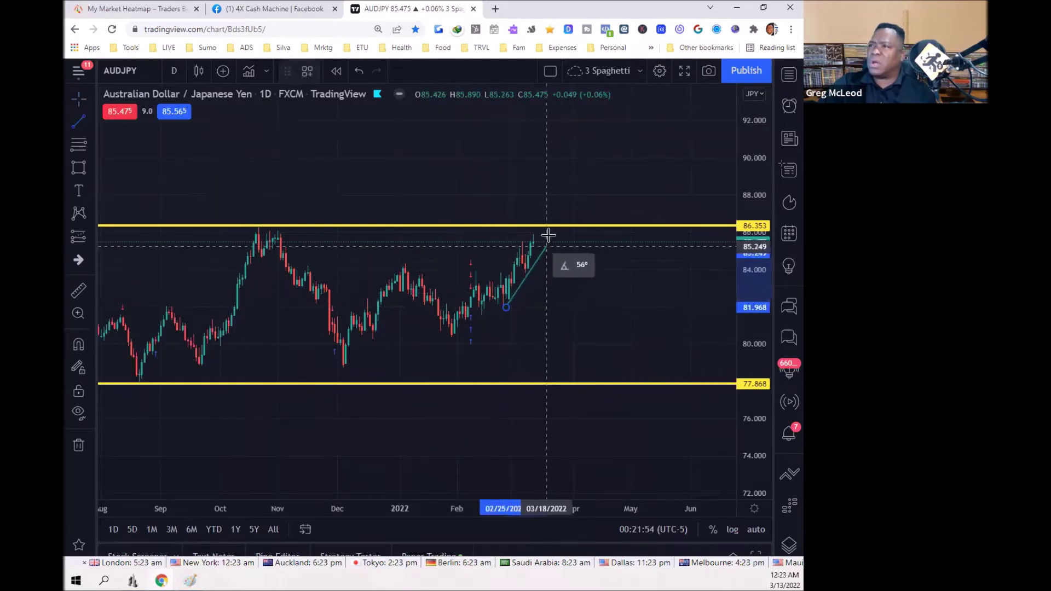
pyautogui.click(557, 213)
pyautogui.moveTo(559, 215); pyautogui.dragTo(560, 209)
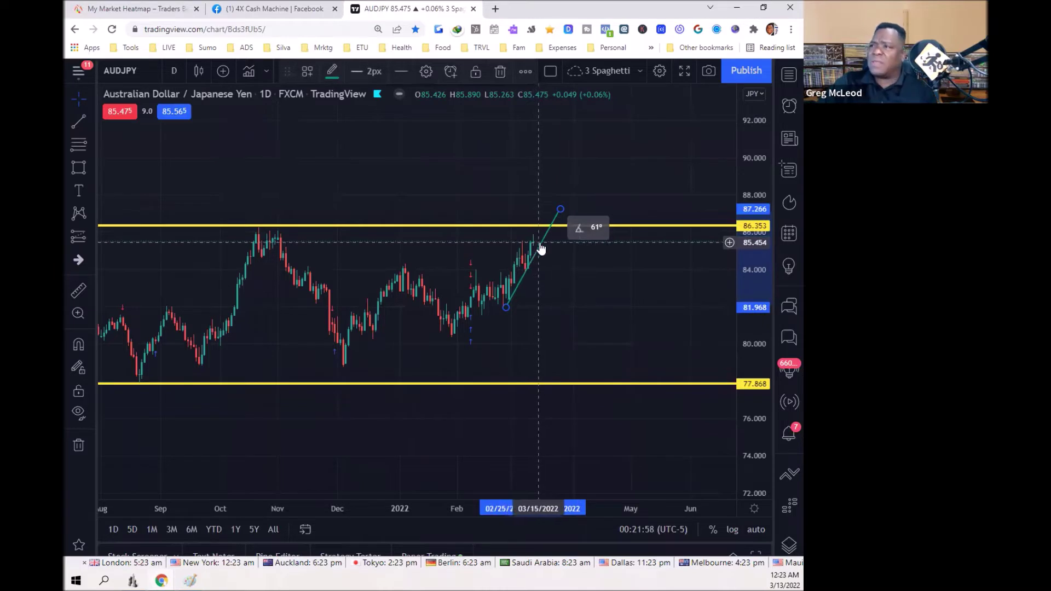
# Pan and rescale the chart to center the recent months.
pyautogui.moveTo(553, 438)
pyautogui.mouseDown()
pyautogui.moveTo(499, 328)
pyautogui.moveTo(647, 323)
pyautogui.mouseUp()
pyautogui.moveTo(754, 325); pyautogui.dragTo(754, 310)
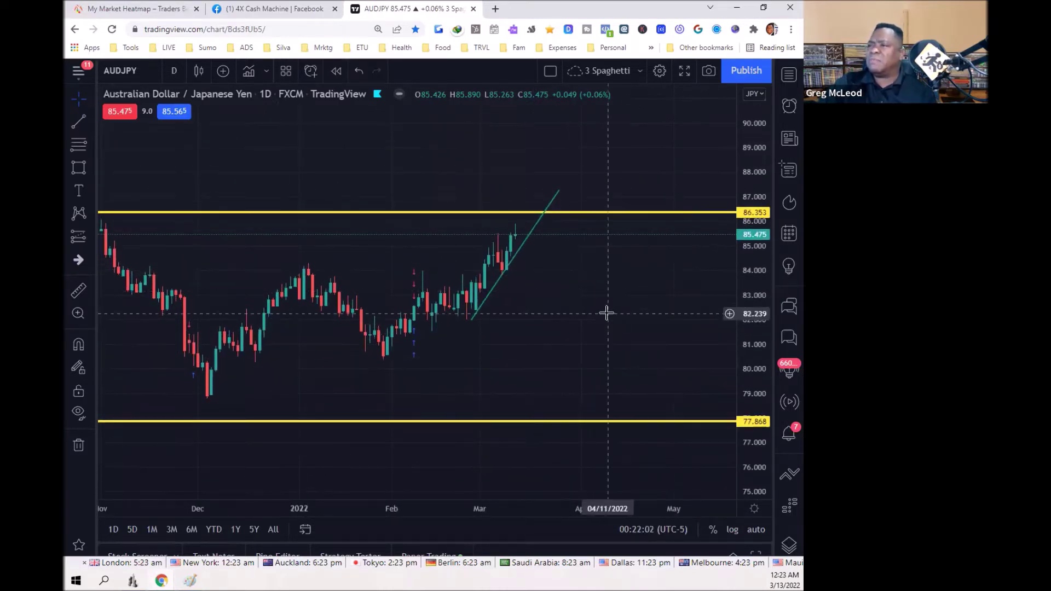
pyautogui.moveTo(613, 310); pyautogui.dragTo(684, 323)
pyautogui.moveTo(512, 505); pyautogui.dragTo(452, 487)
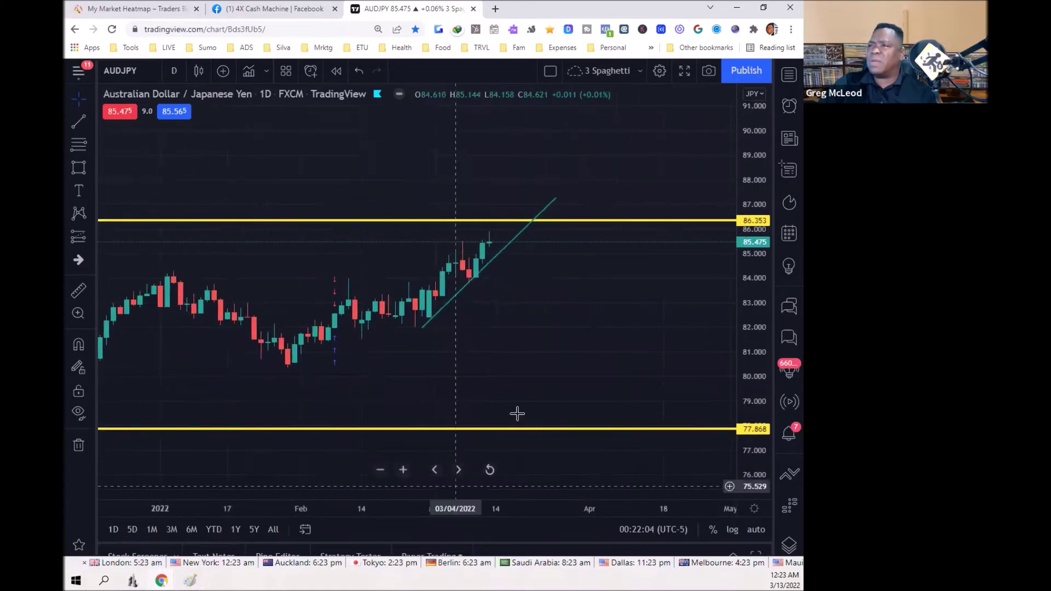
pyautogui.moveTo(508, 246); pyautogui.dragTo(564, 296)
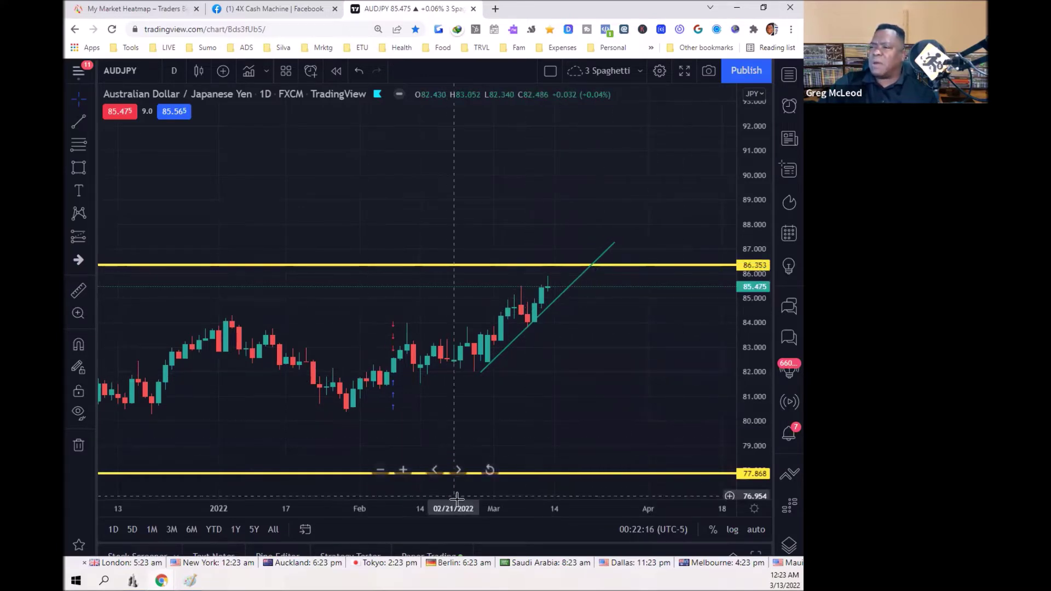
pyautogui.scroll(-4, 546, 506)
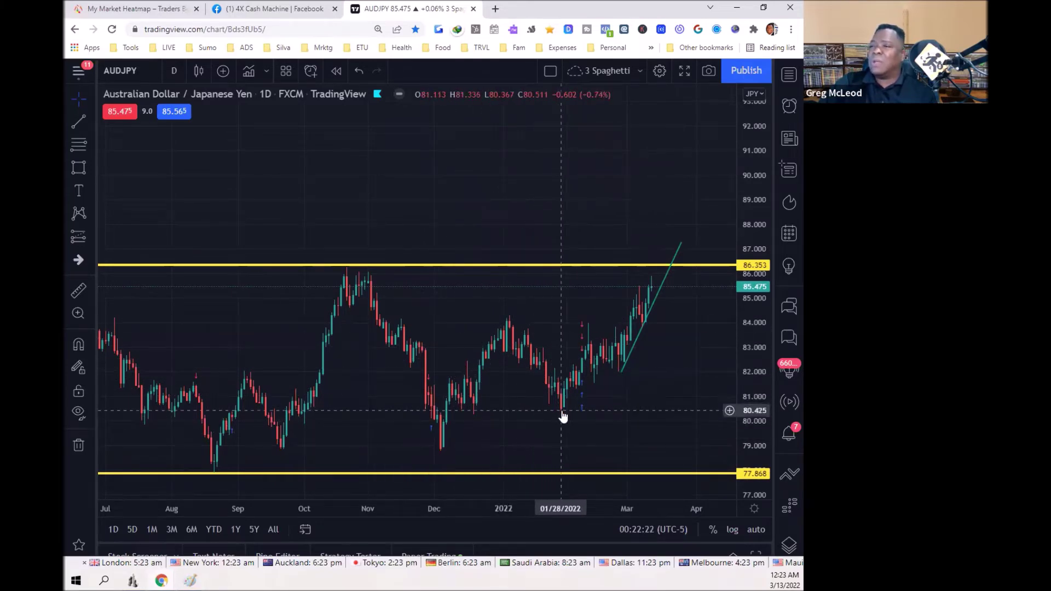
pyautogui.click(91, 144)
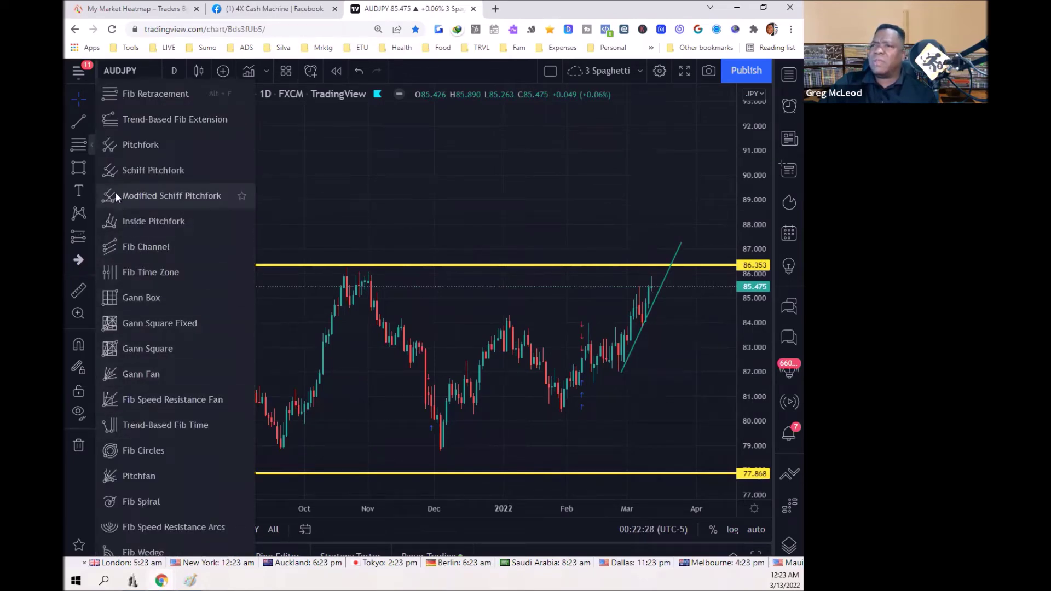
# Draw a trend-based Fib extension from the December low through the 84.389 high to 80.374.
pyautogui.click(113, 119)
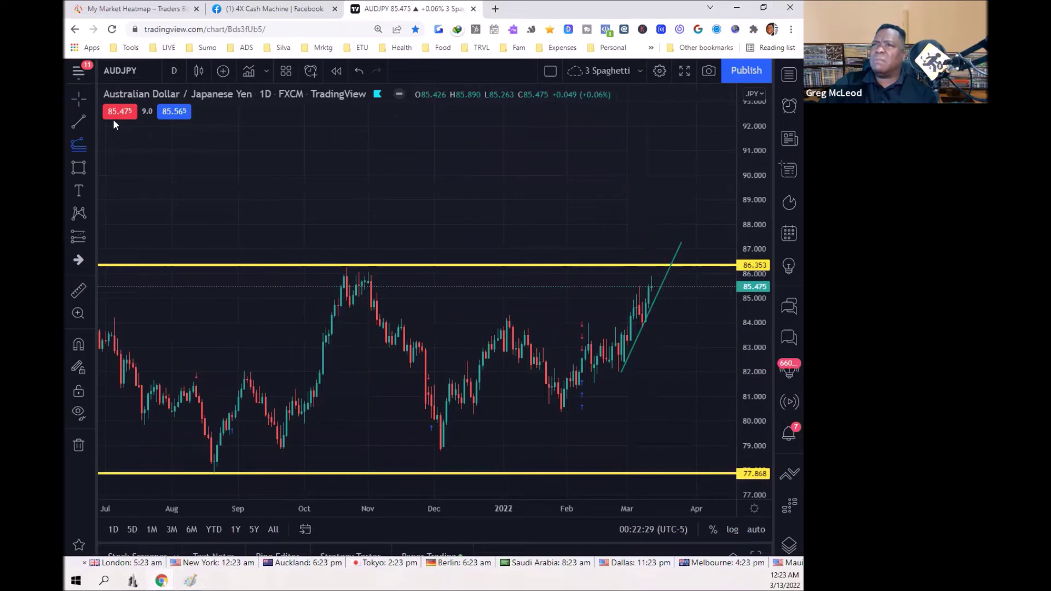
pyautogui.click(440, 452)
pyautogui.click(509, 312)
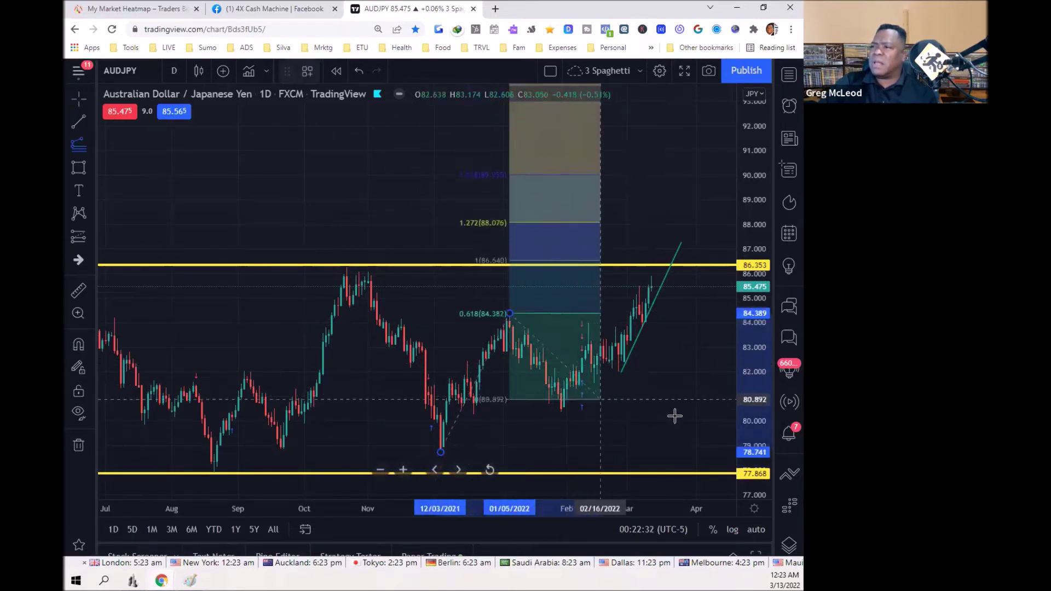
pyautogui.click(701, 411)
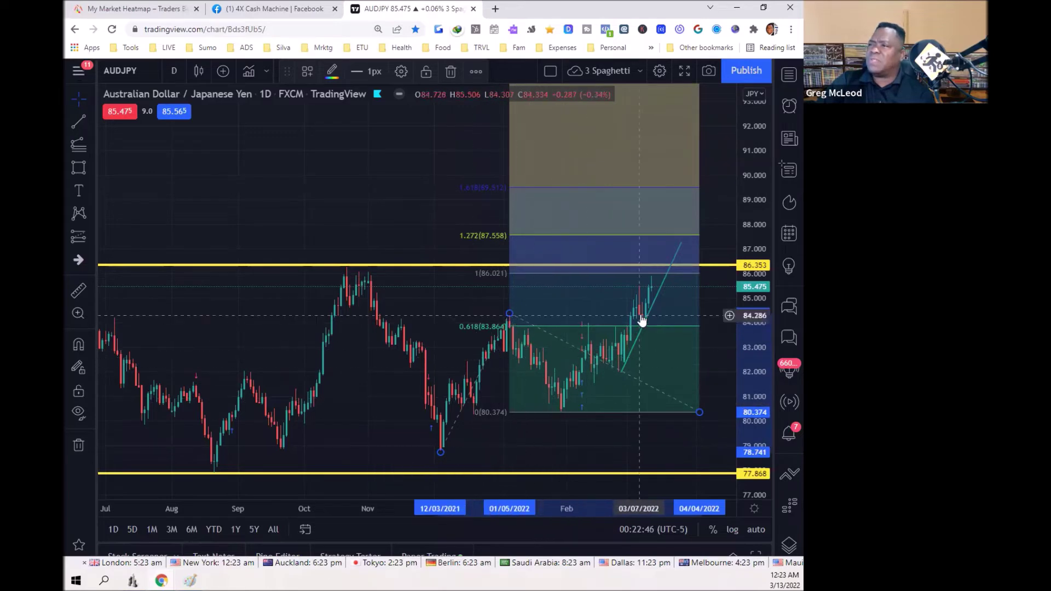
pyautogui.click(89, 212)
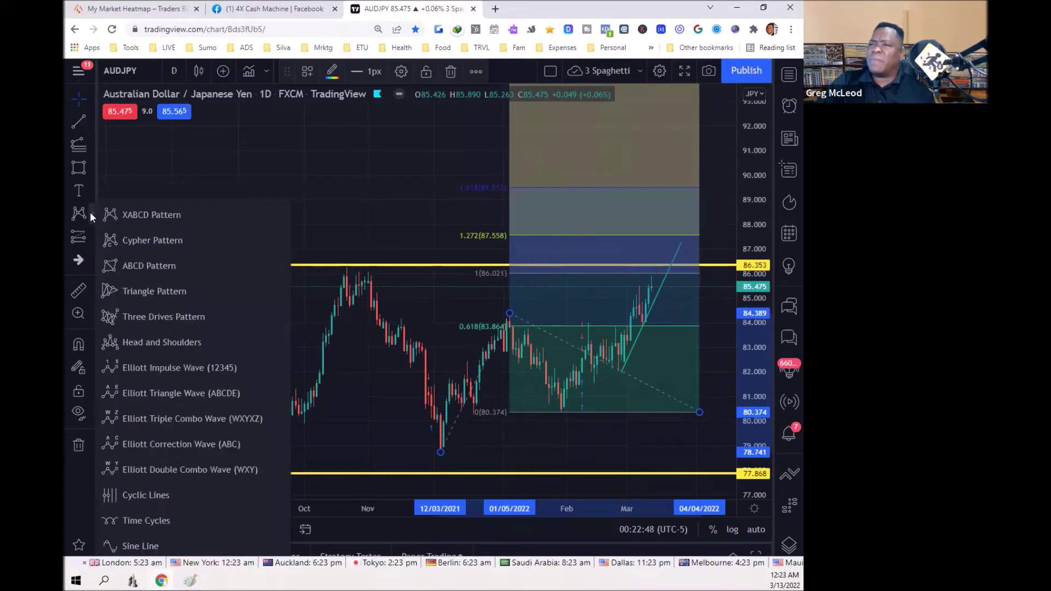
# Place ABCD points at the December low, January high, late-January low and about 85.99.
pyautogui.click(141, 266)
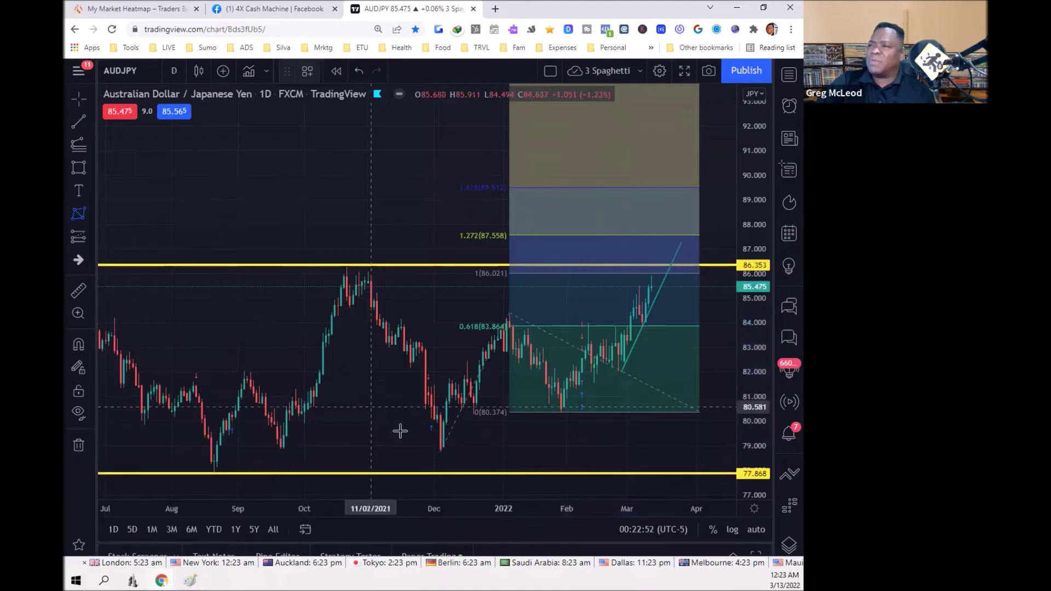
pyautogui.click(433, 450)
pyautogui.click(509, 312)
pyautogui.click(562, 406)
pyautogui.click(657, 272)
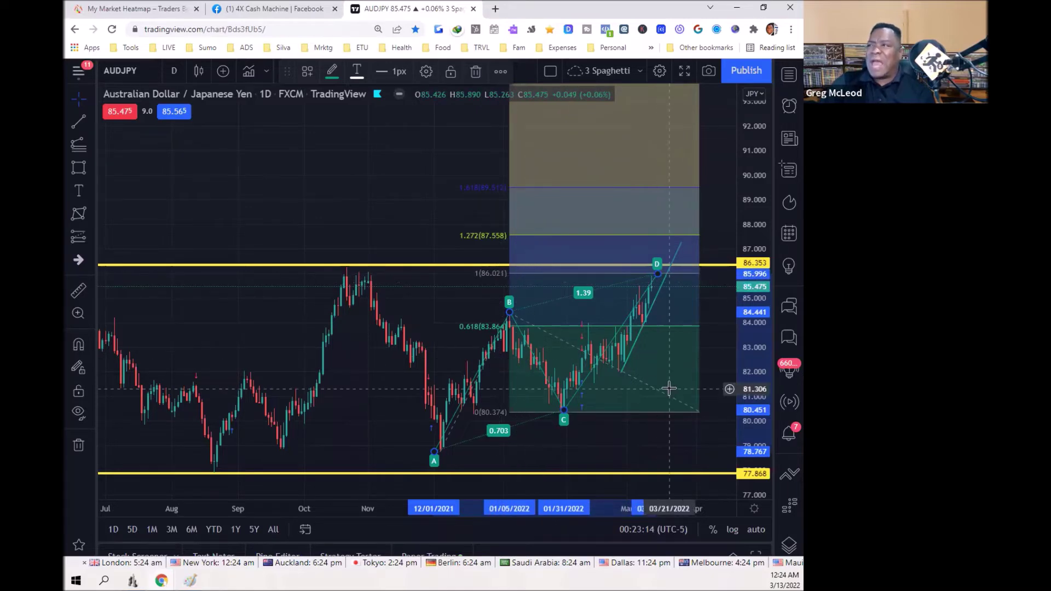
pyautogui.click(142, 72)
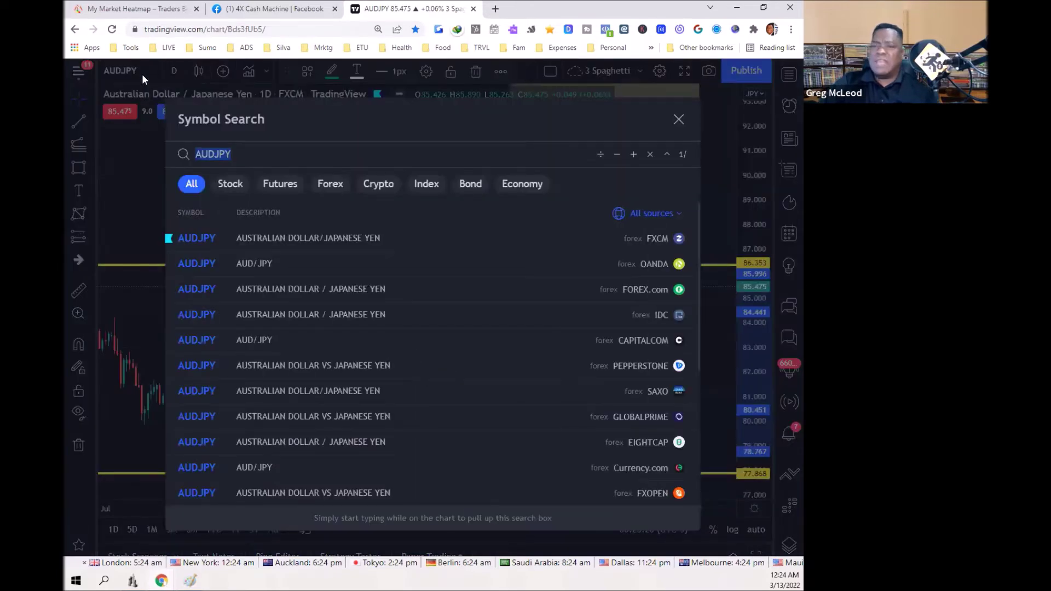
# Load the GBPAUD chart and remove all of its existing drawings.
pyautogui.write('GBPAUD')
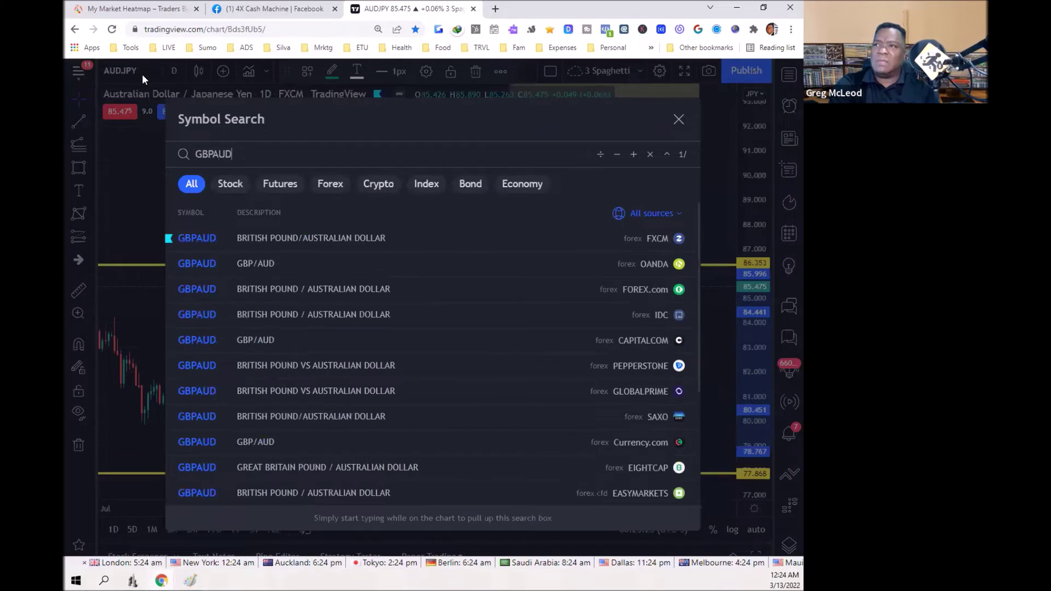
pyautogui.press('Return')
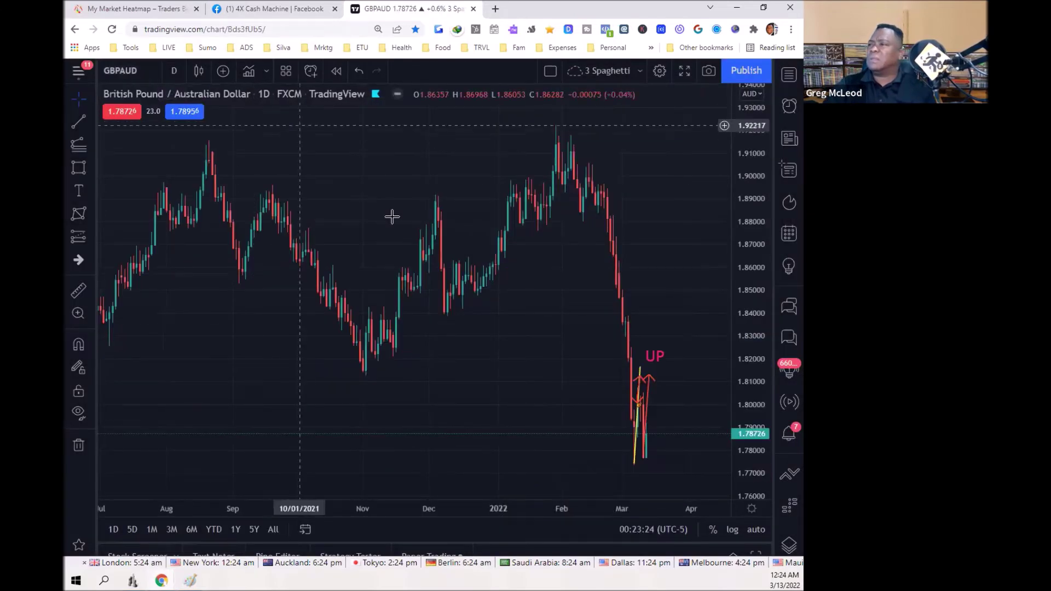
pyautogui.rightClick(480, 366)
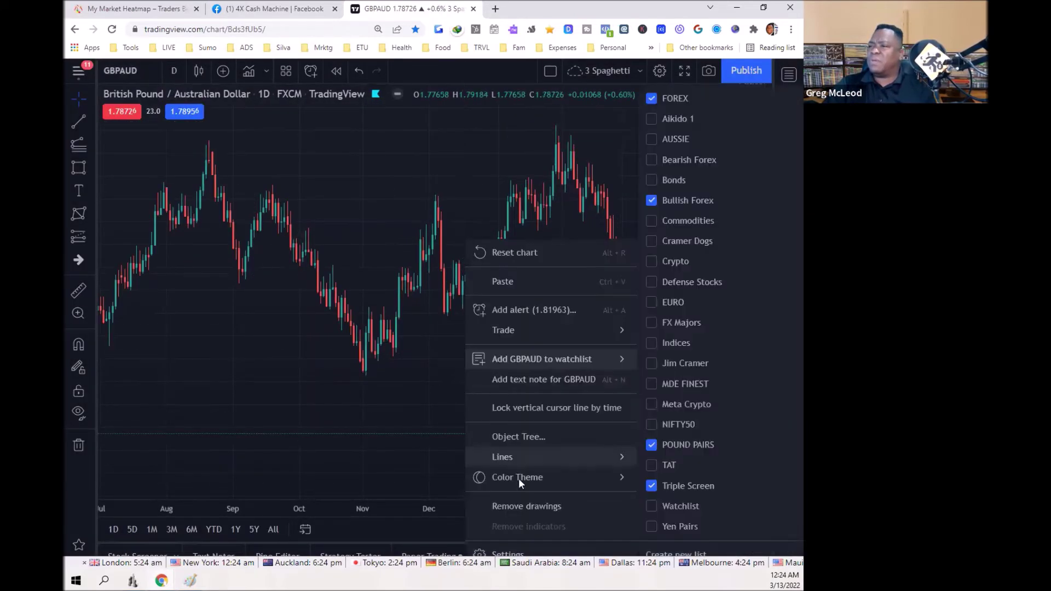
pyautogui.click(533, 508)
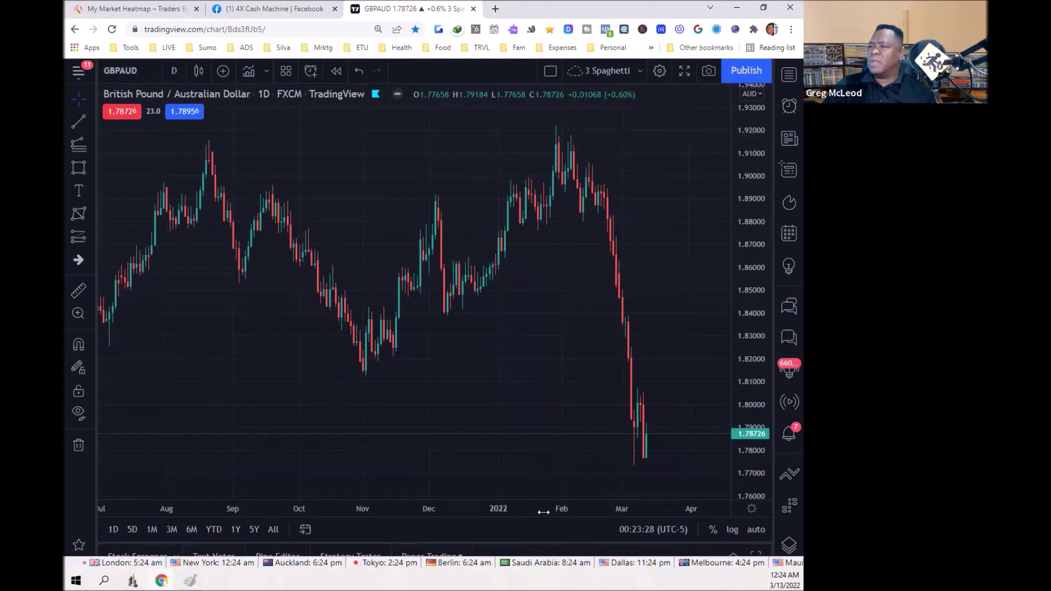
pyautogui.scroll(5, 542, 508)
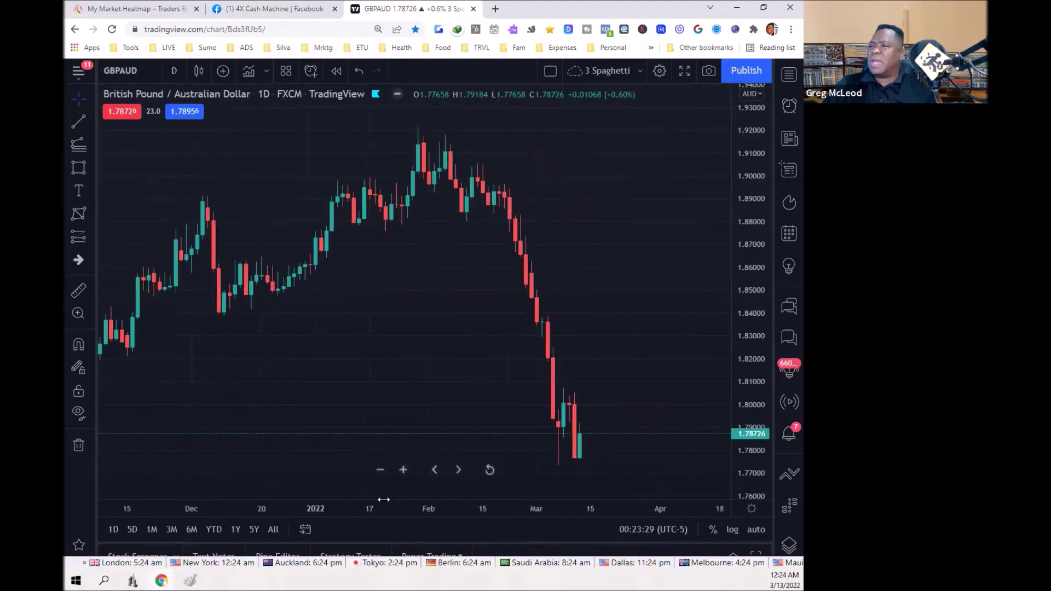
# Place a horizontal line at the recent GBPAUD candle lows, about 1.7728.
pyautogui.click(92, 122)
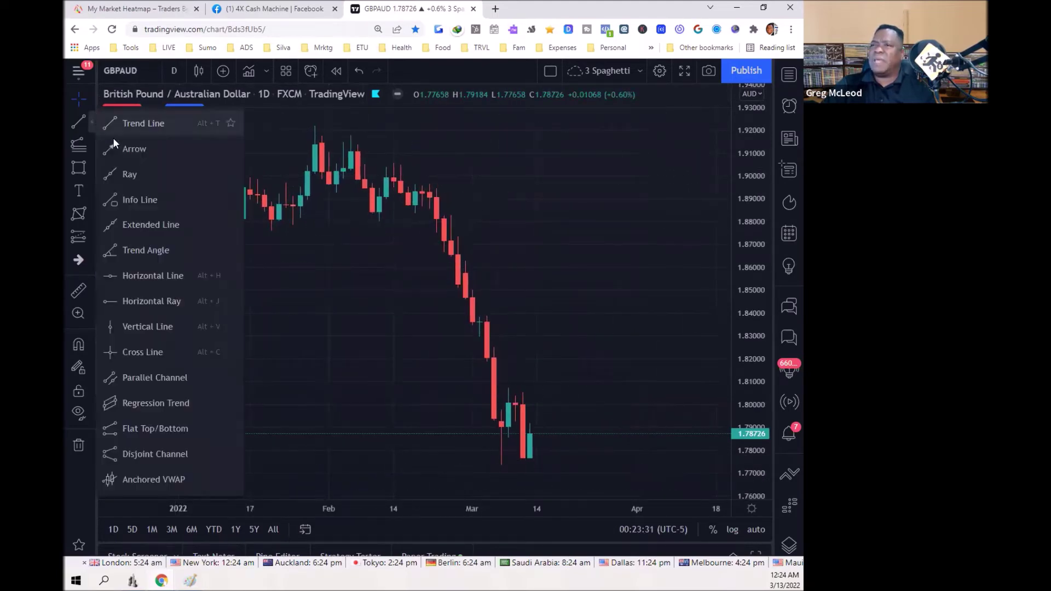
pyautogui.click(124, 276)
pyautogui.click(544, 463)
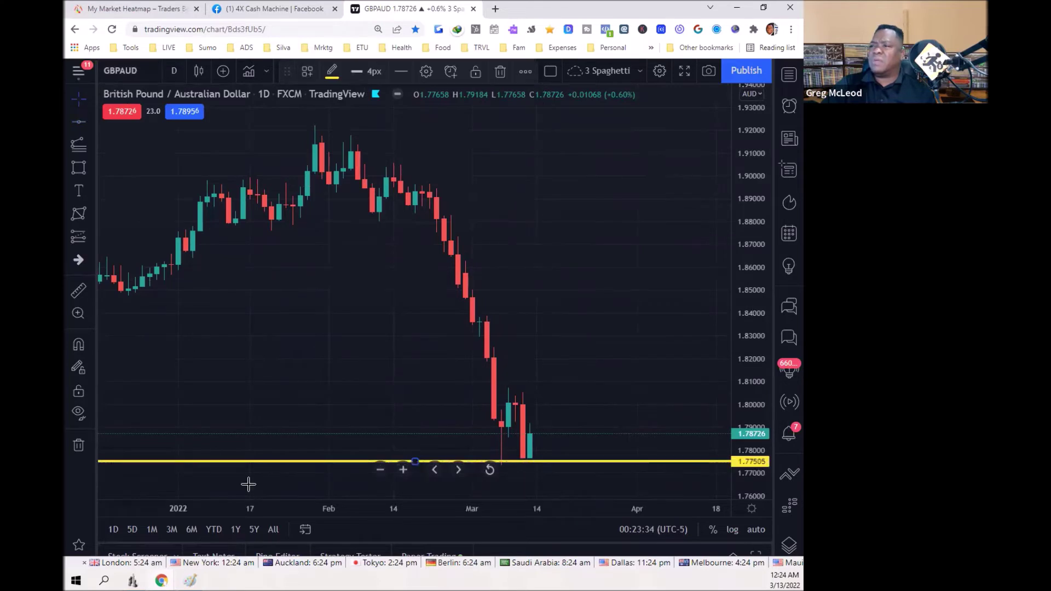
pyautogui.moveTo(560, 464); pyautogui.dragTo(561, 467)
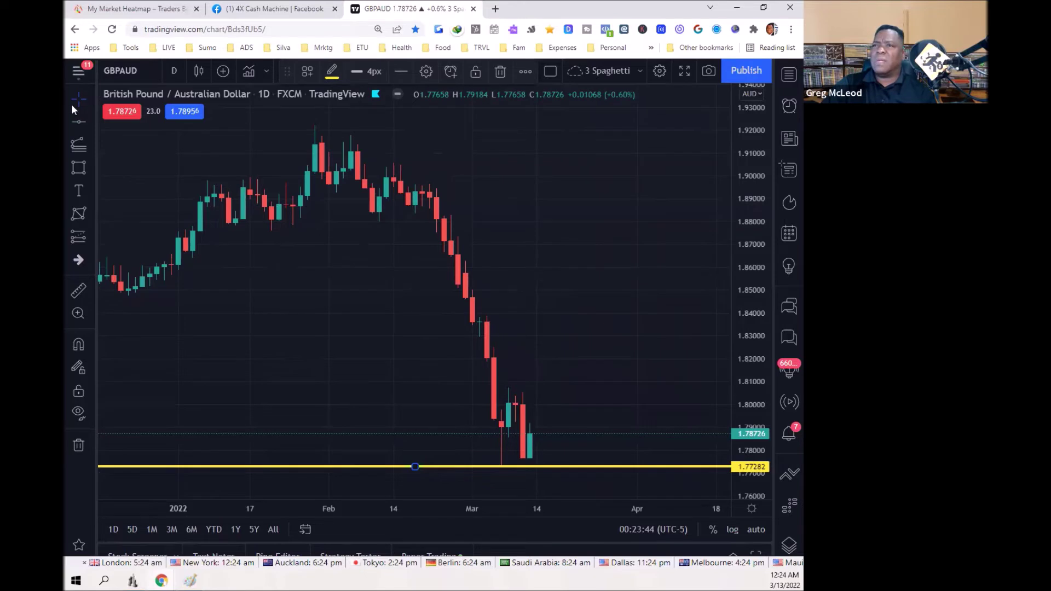
pyautogui.click(89, 121)
# Draw a falling trend line from about 1.853 down to the yellow 1.77282 line.
pyautogui.click(108, 124)
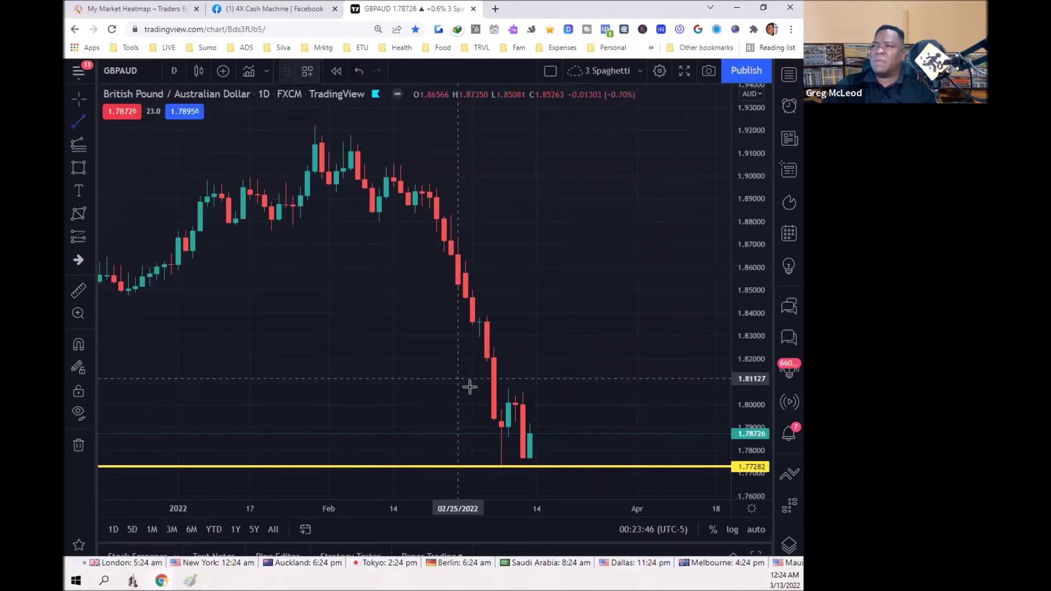
pyautogui.click(488, 290)
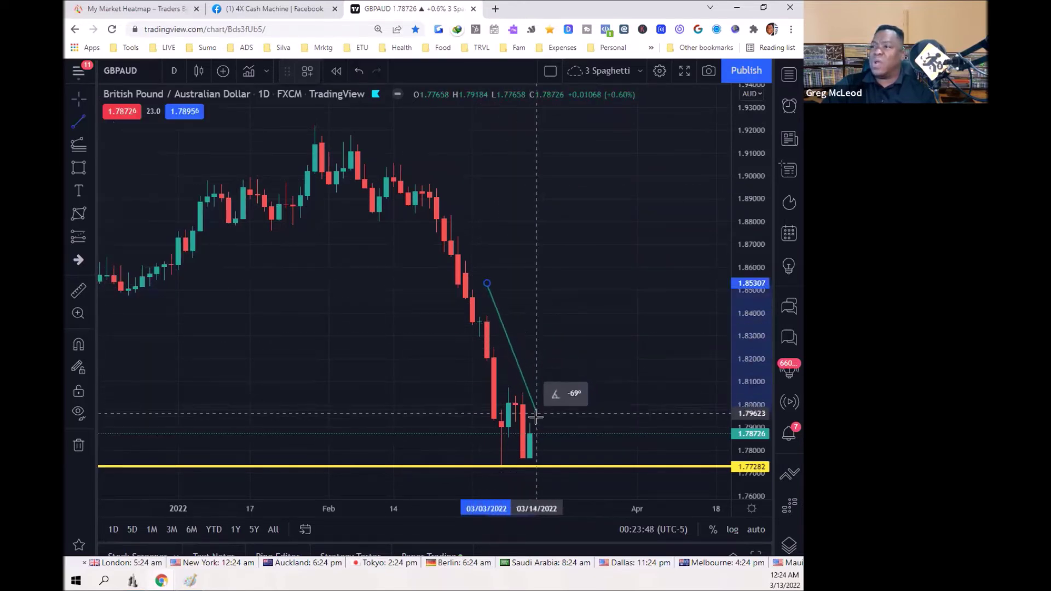
pyautogui.click(551, 468)
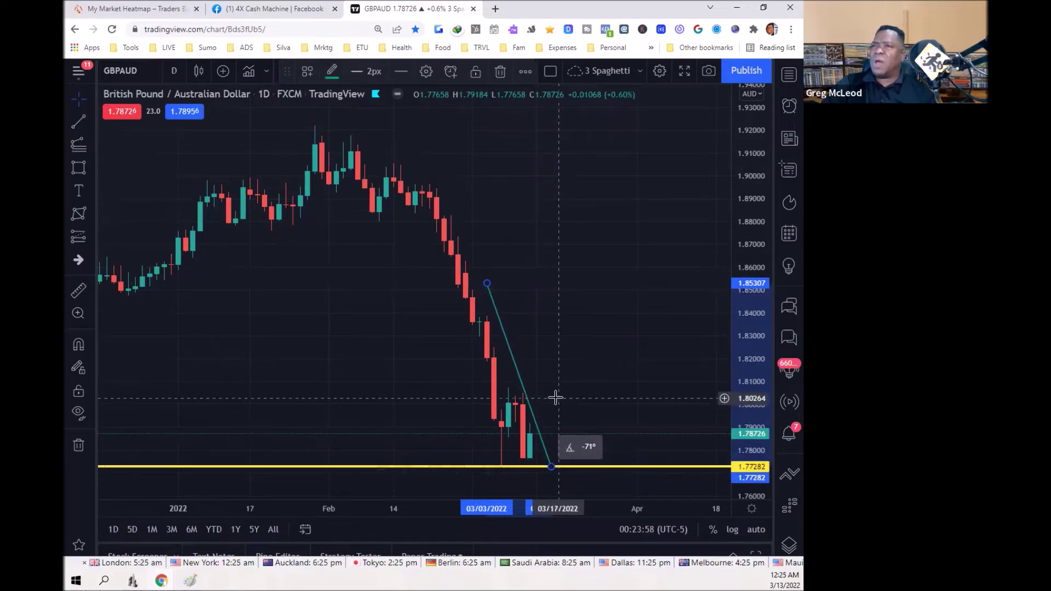
pyautogui.scroll(-5, 677, 515)
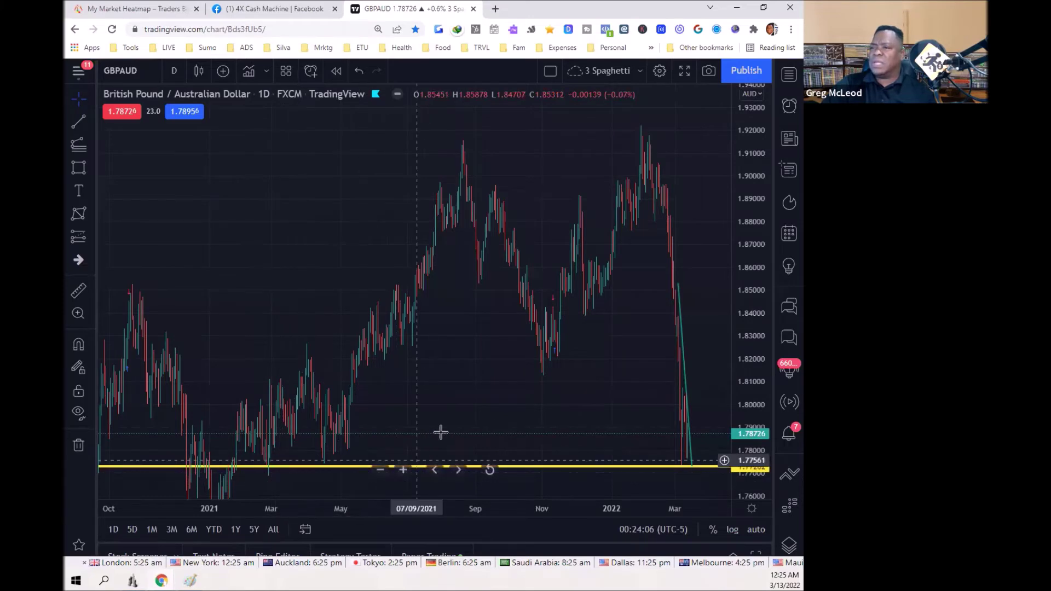
# Draw a Fib retracement from the 1.92273 high down to the low near 1.7737.
pyautogui.moveTo(509, 408); pyautogui.dragTo(408, 416)
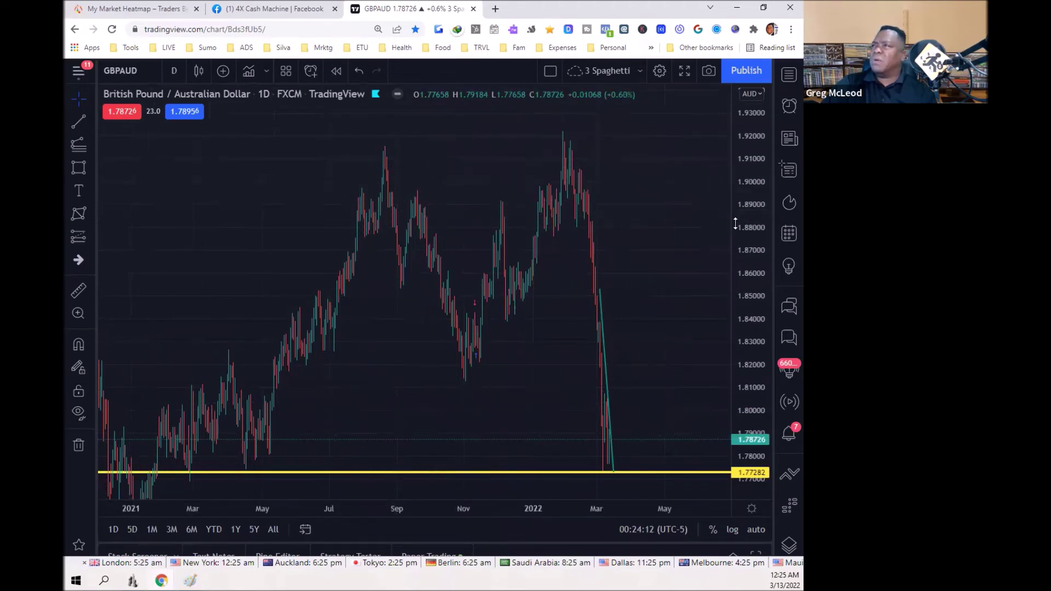
pyautogui.click(91, 145)
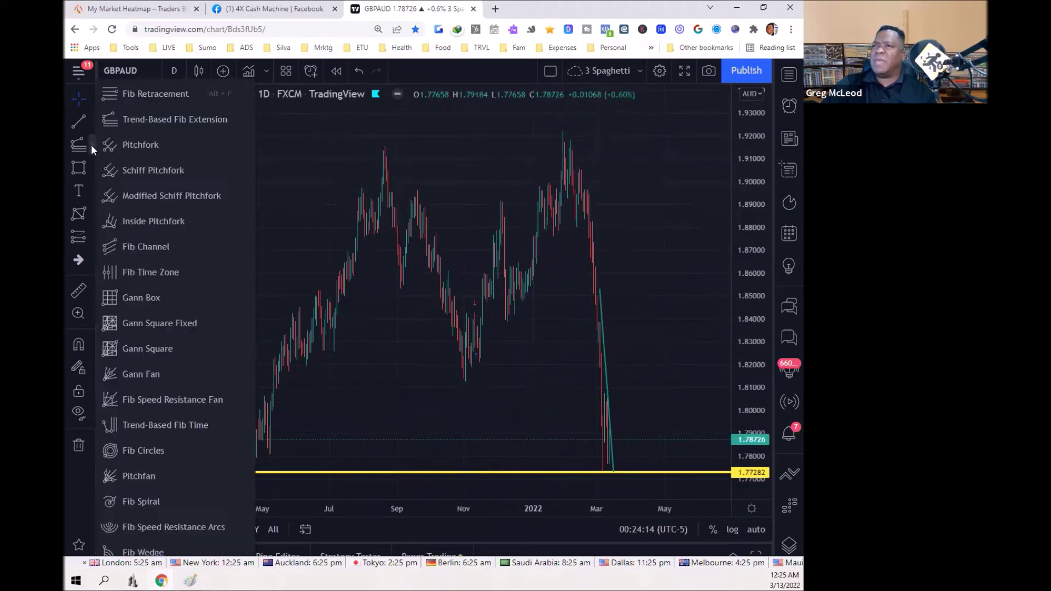
pyautogui.click(116, 94)
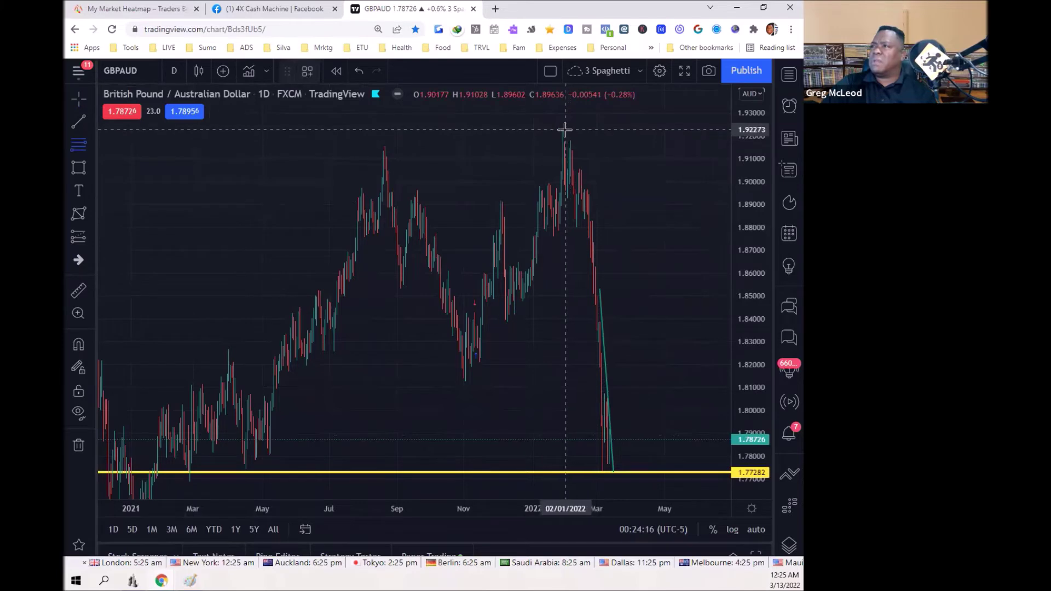
pyautogui.click(565, 129)
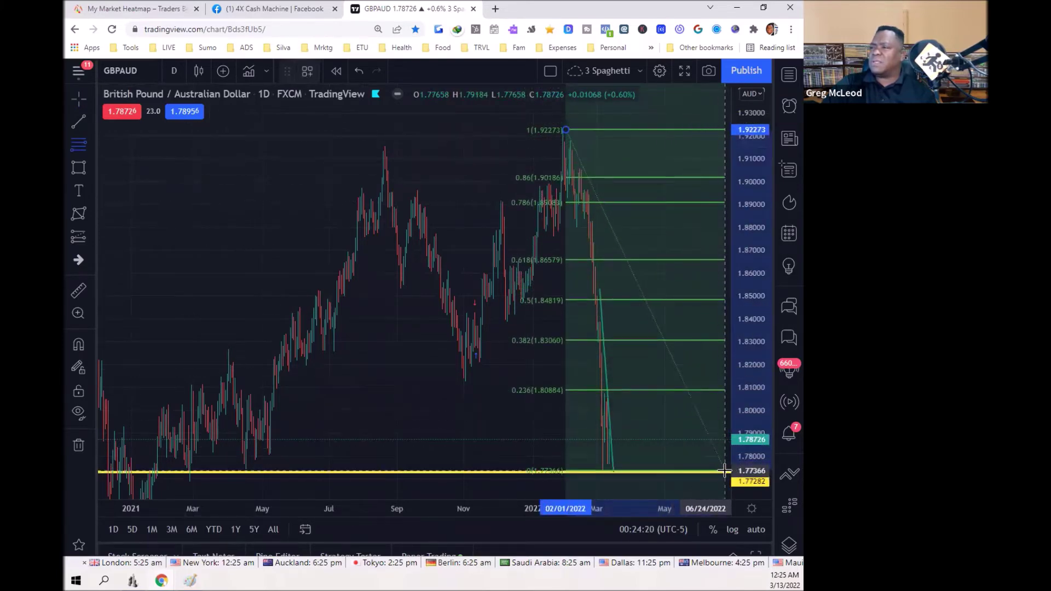
pyautogui.click(724, 470)
pyautogui.click(433, 419)
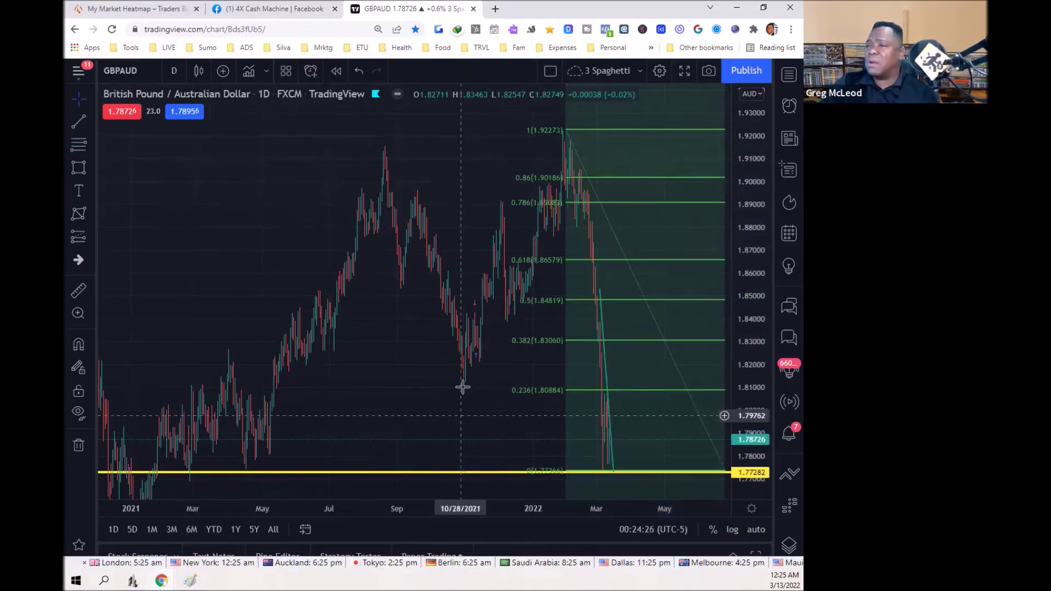
pyautogui.moveTo(462, 383); pyautogui.dragTo(460, 289)
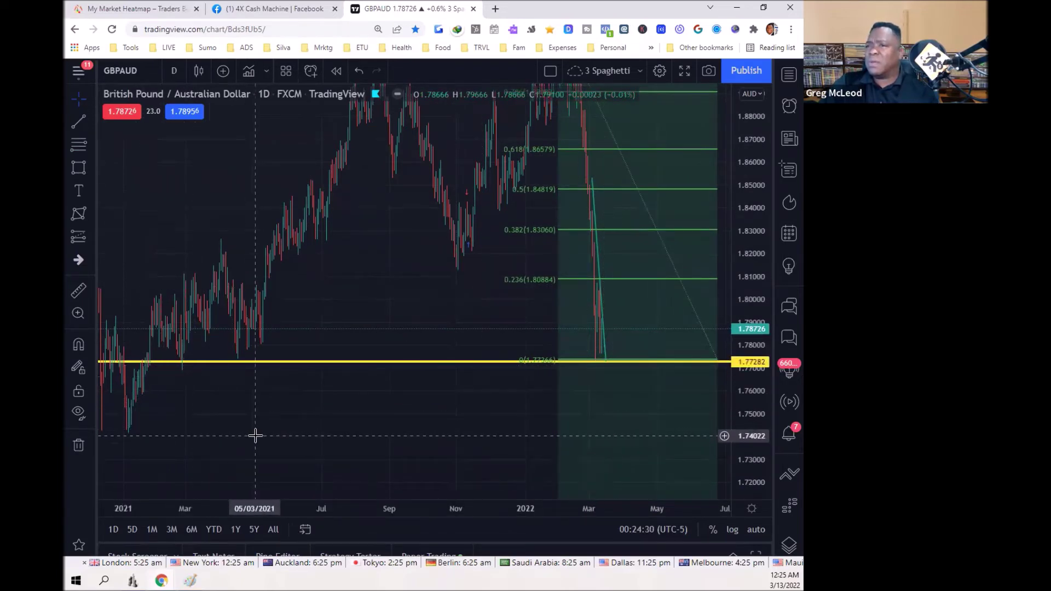
# Place another horizontal line at 1.74301 beneath the early-2021 lows.
pyautogui.hscroll(-3, 134, 213)
pyautogui.click(91, 122)
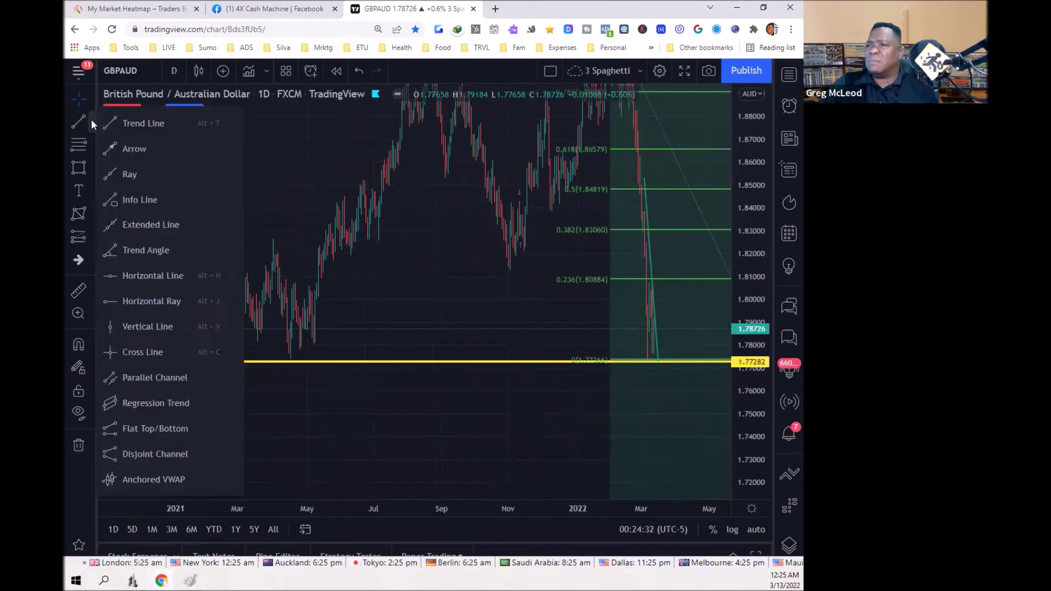
pyautogui.click(115, 274)
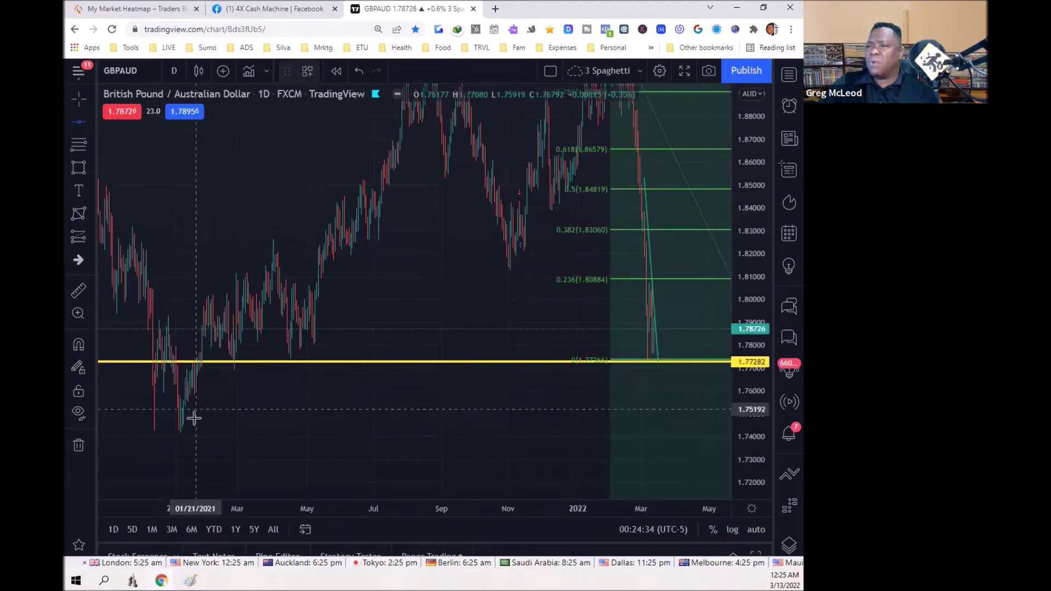
pyautogui.click(189, 429)
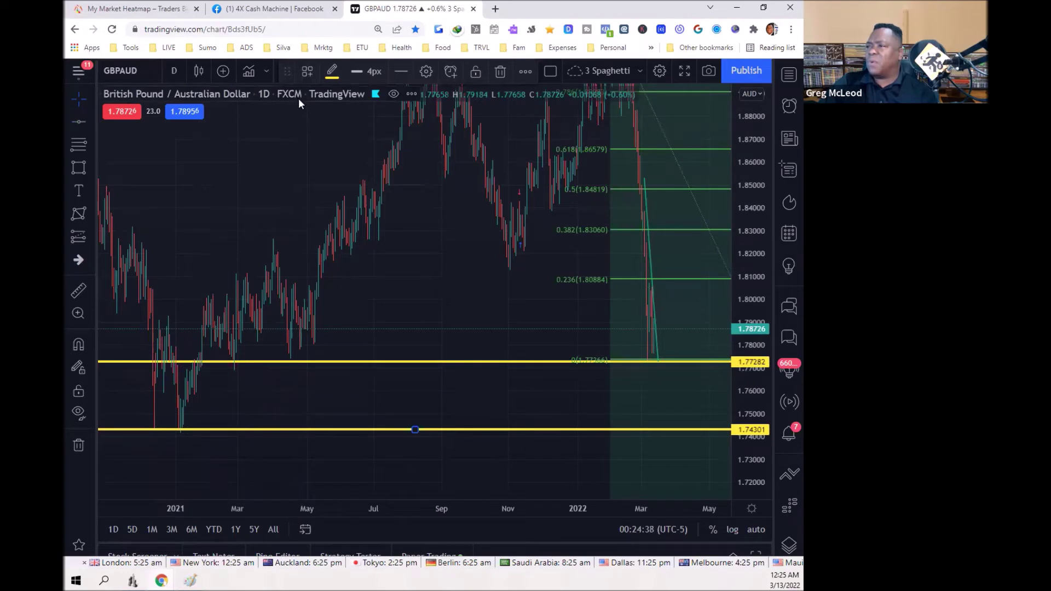
pyautogui.scroll(1, 442, 503)
# Enter AUDCAD in Symbol Search, fixing a typo, and load that pair.
pyautogui.scroll(2, 442, 503)
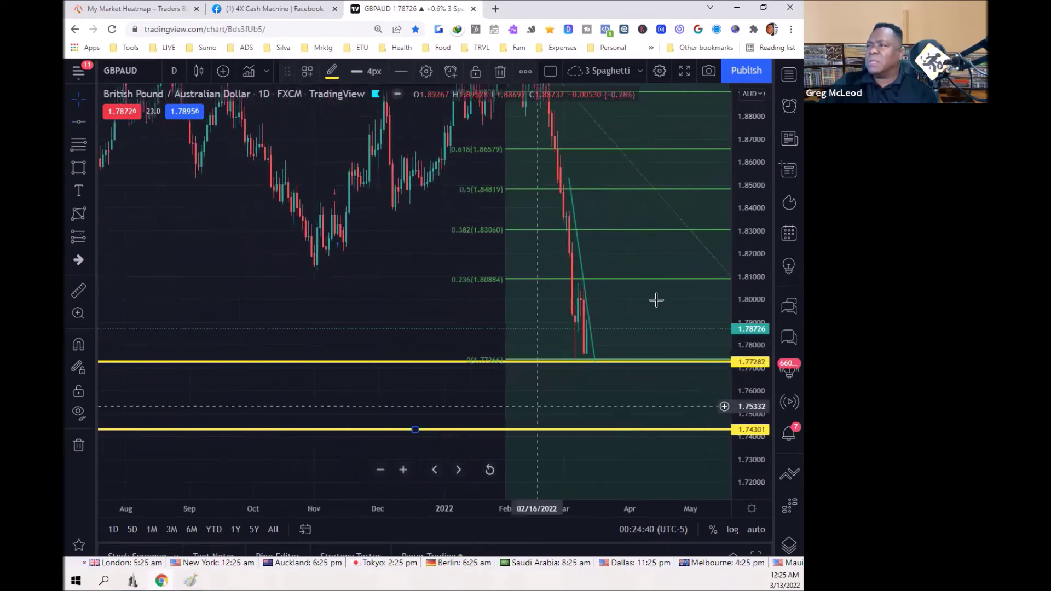
pyautogui.click(144, 70)
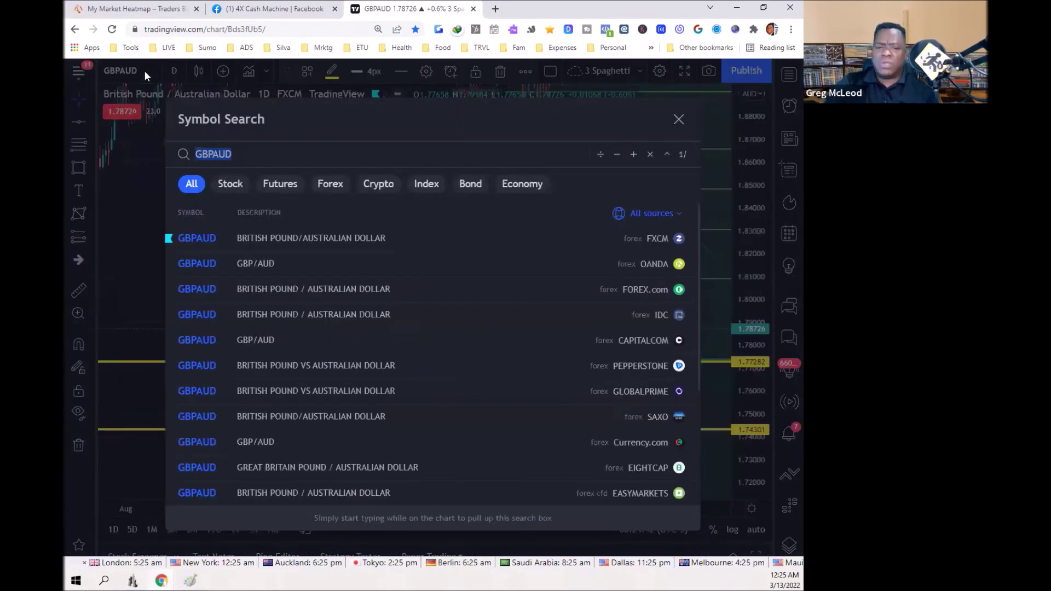
pyautogui.write('AUCAD')
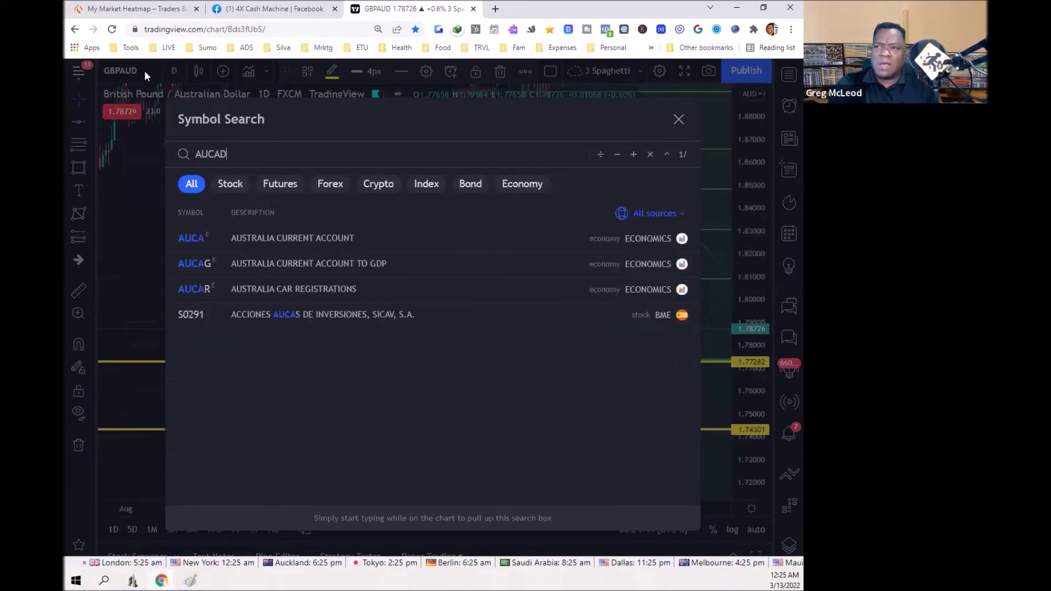
pyautogui.press('BackSpace')
pyautogui.press('BackSpace')
pyautogui.press('BackSpace')
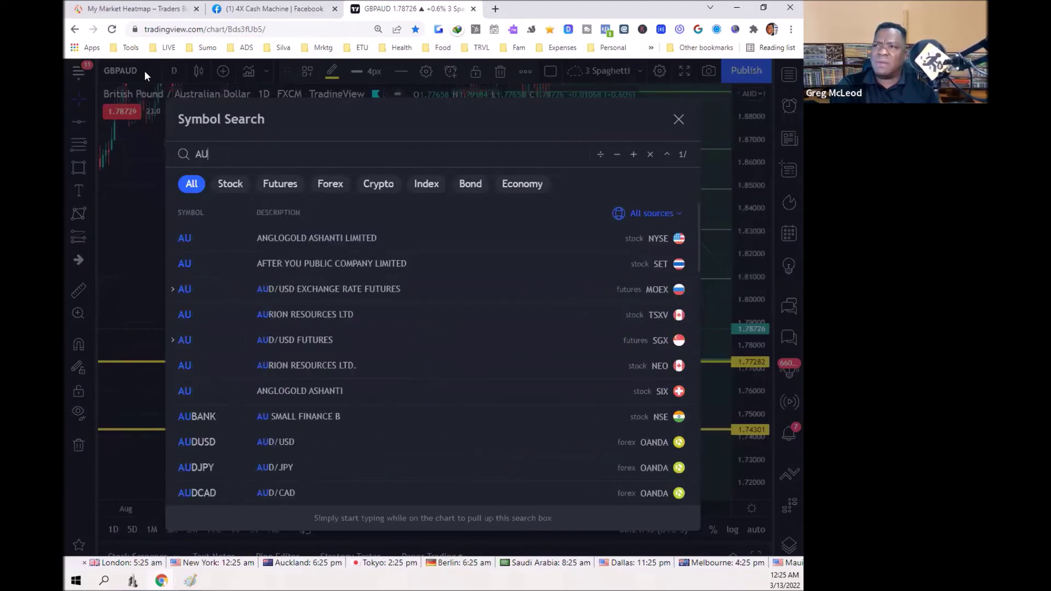
pyautogui.write('DCAD')
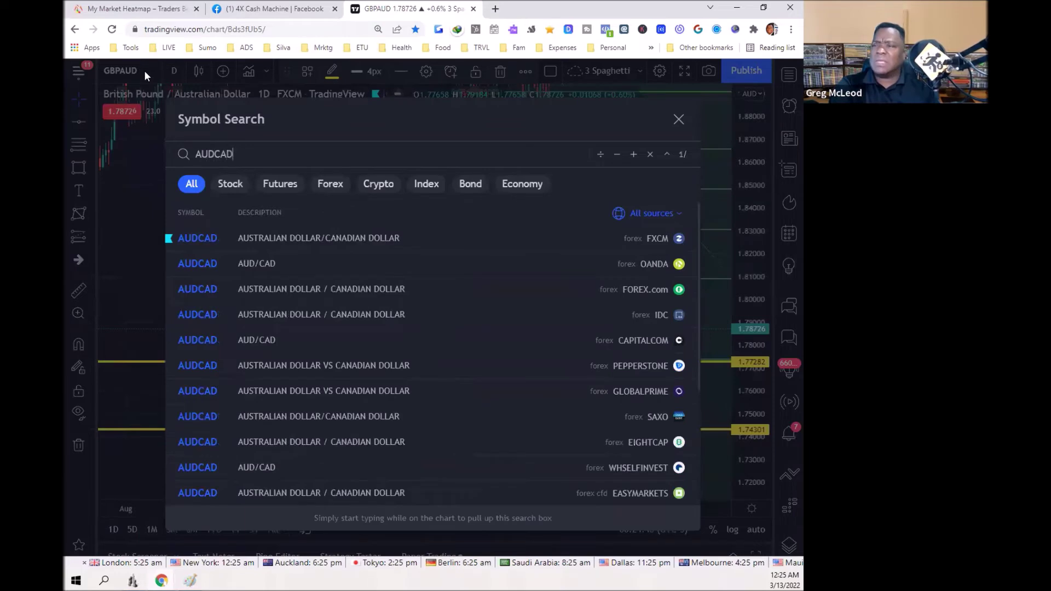
pyautogui.press('Return')
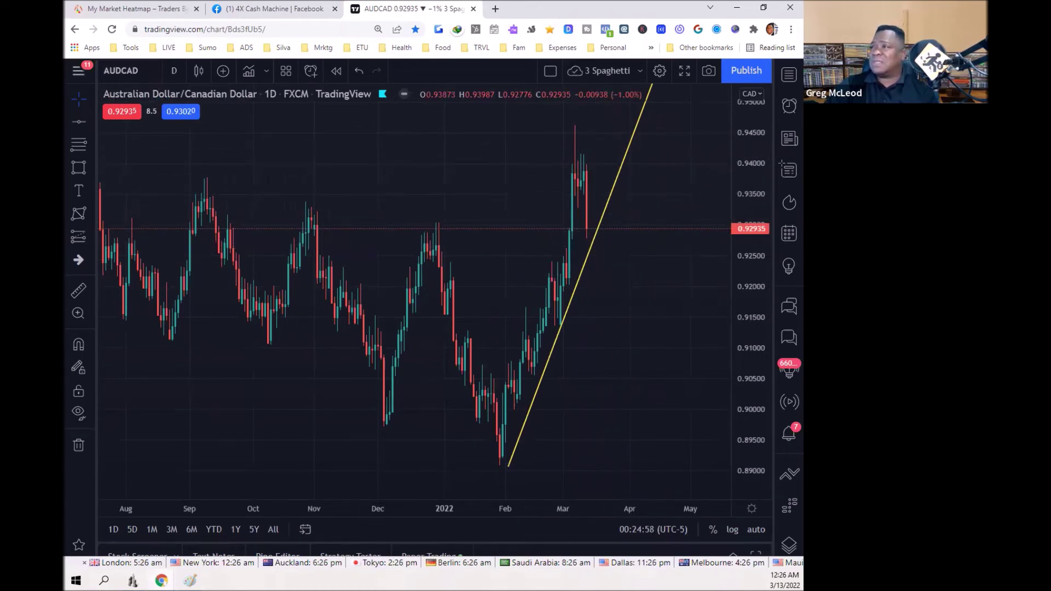
# Finish the Fib retracement from the 0.88999 February low to 0.94599, then deselect it.
pyautogui.moveTo(761, 166); pyautogui.dragTo(762, 230)
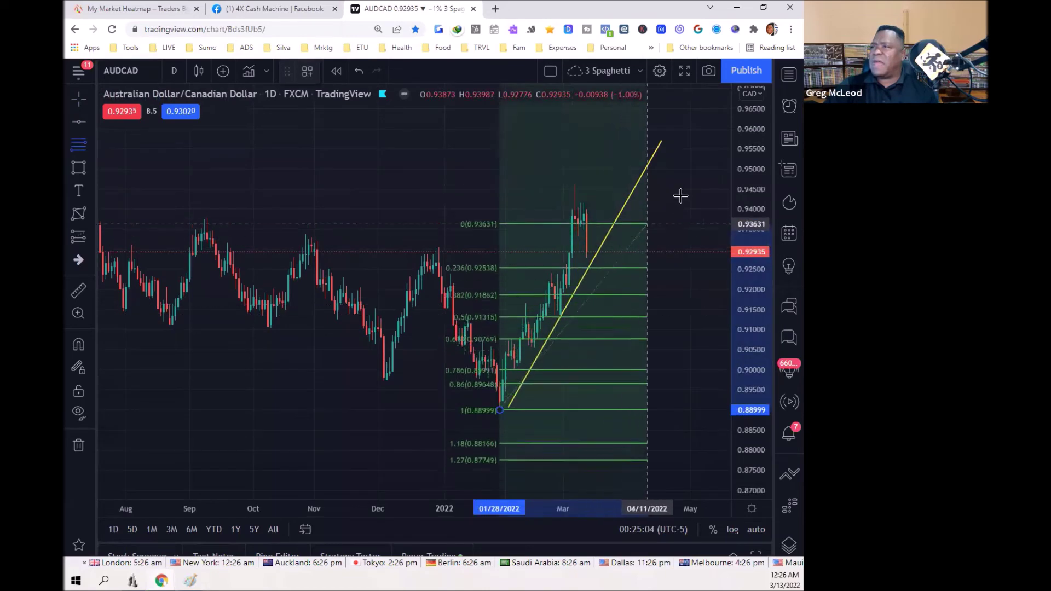
pyautogui.click(714, 185)
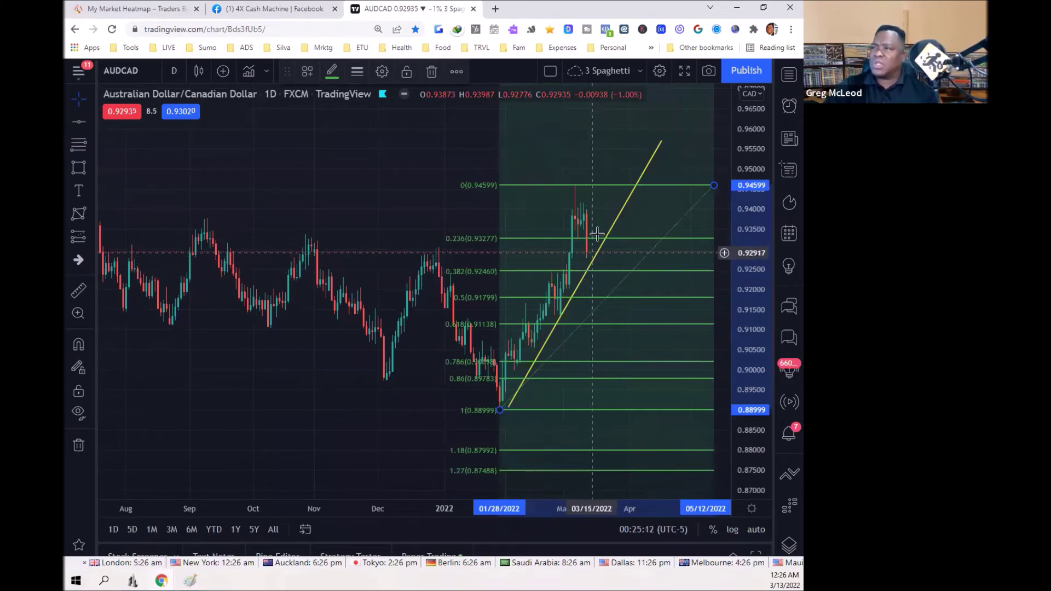
pyautogui.click(377, 435)
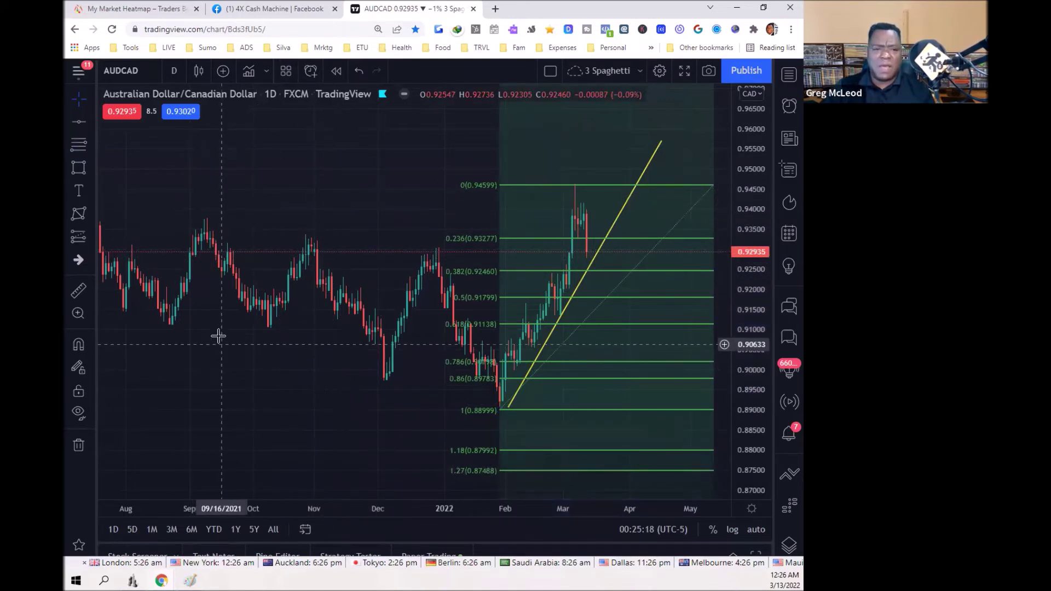
# Switch AUDCAD to the 1-hour interval and zoom out to show mid-February through March.
pyautogui.click(175, 71)
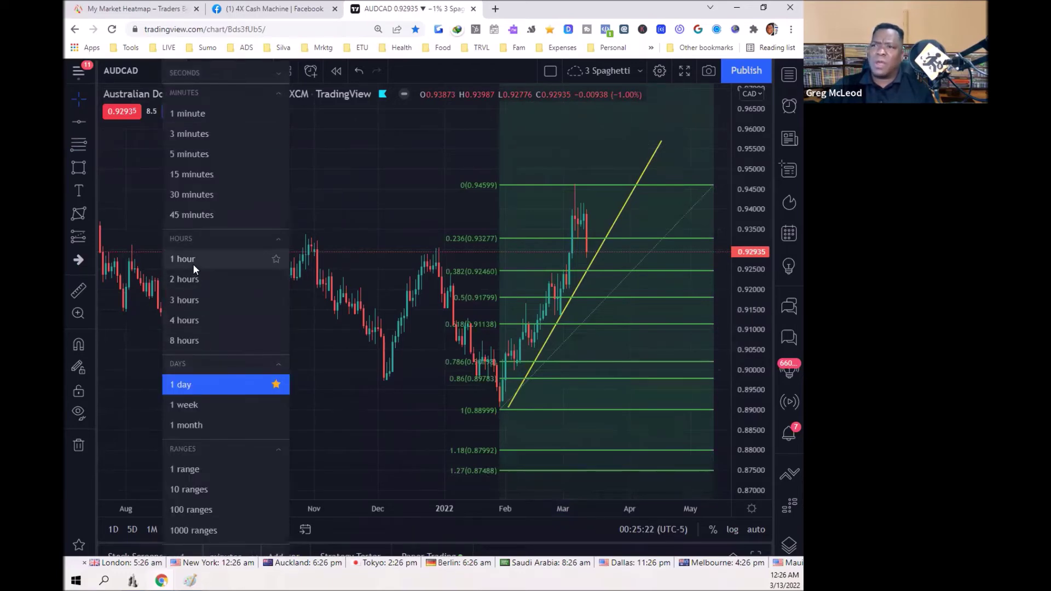
pyautogui.click(179, 261)
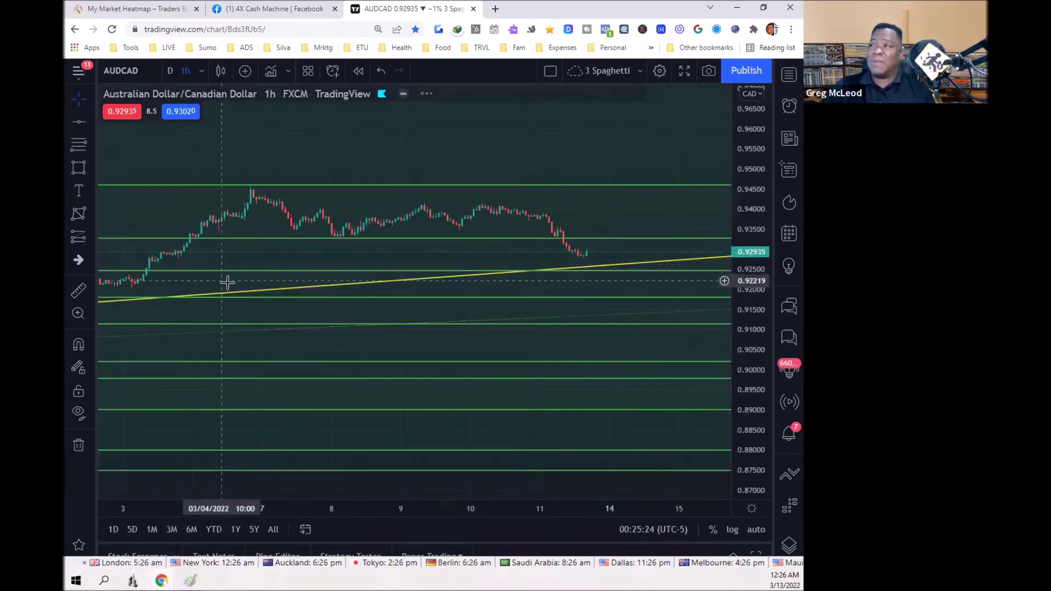
pyautogui.moveTo(428, 510); pyautogui.dragTo(312, 511)
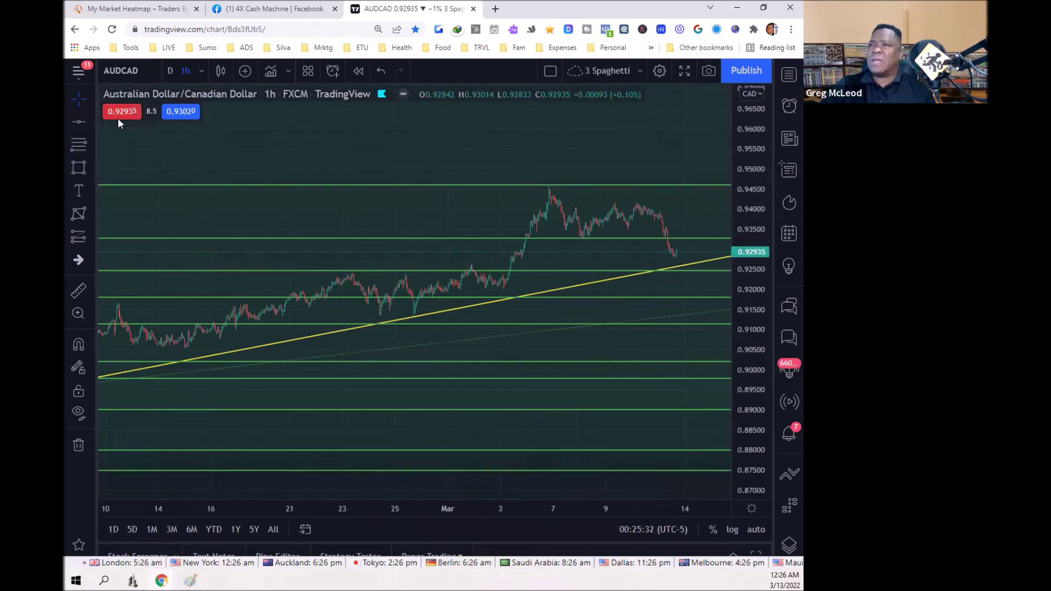
# Draw a red arrow rising from the latest candle toward about 0.9447, then place a text label above it.
pyautogui.click(94, 122)
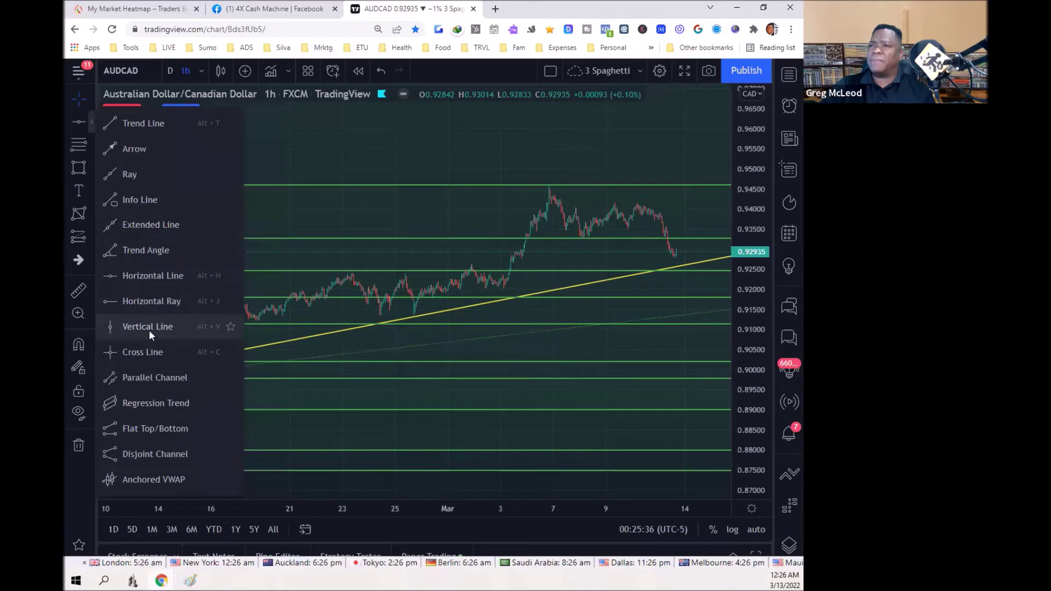
pyautogui.click(125, 149)
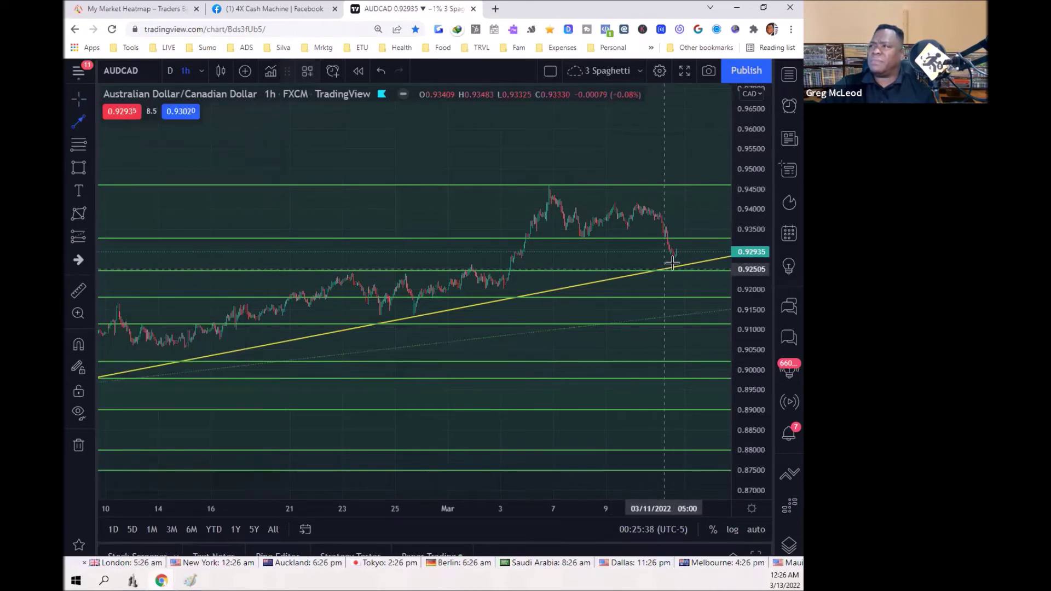
pyautogui.moveTo(682, 258); pyautogui.dragTo(711, 191)
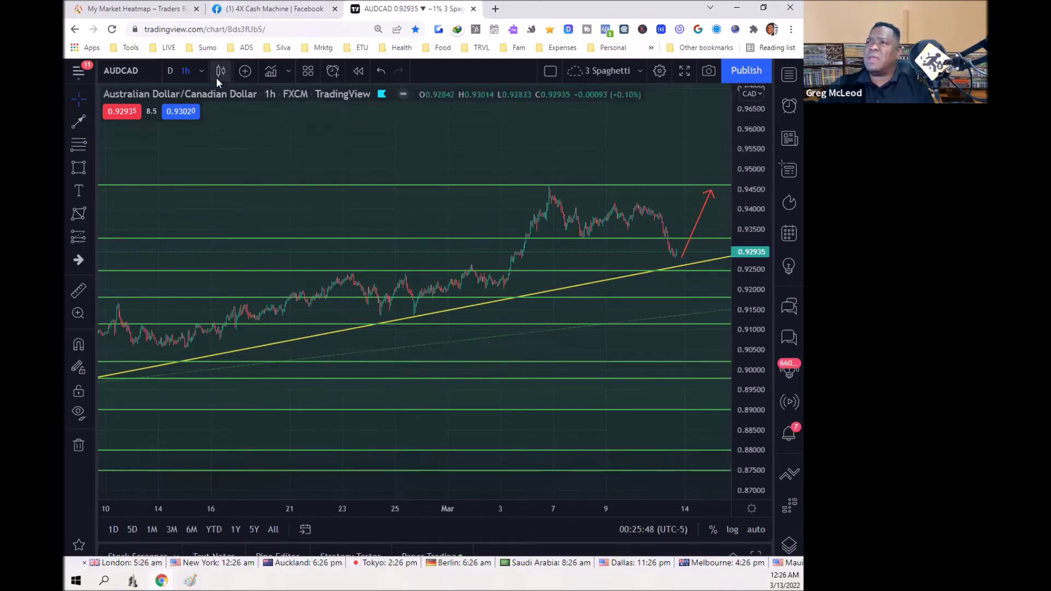
pyautogui.click(79, 190)
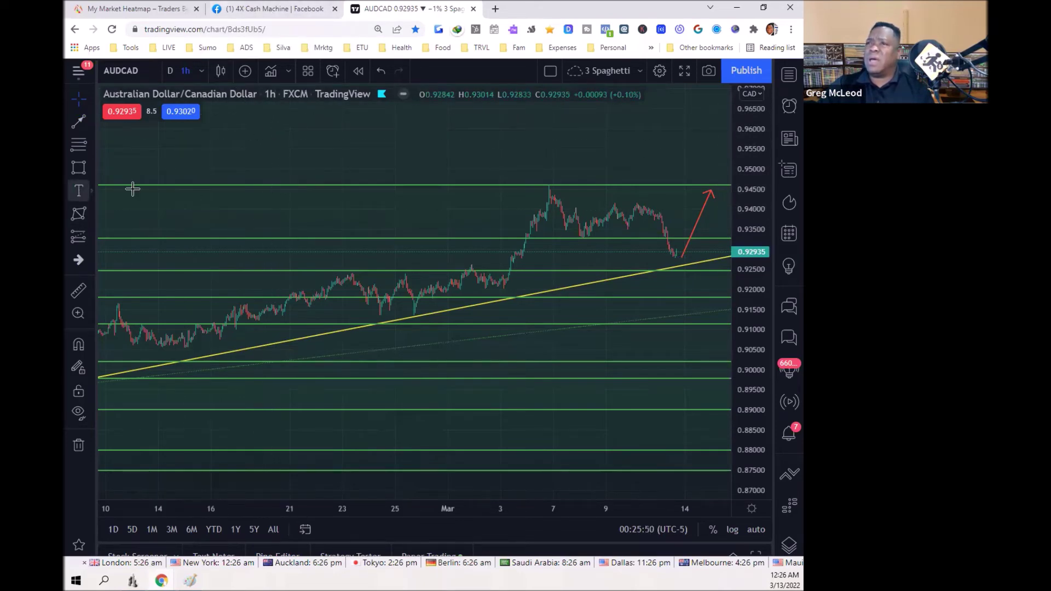
pyautogui.click(273, 148)
pyautogui.write('https:')
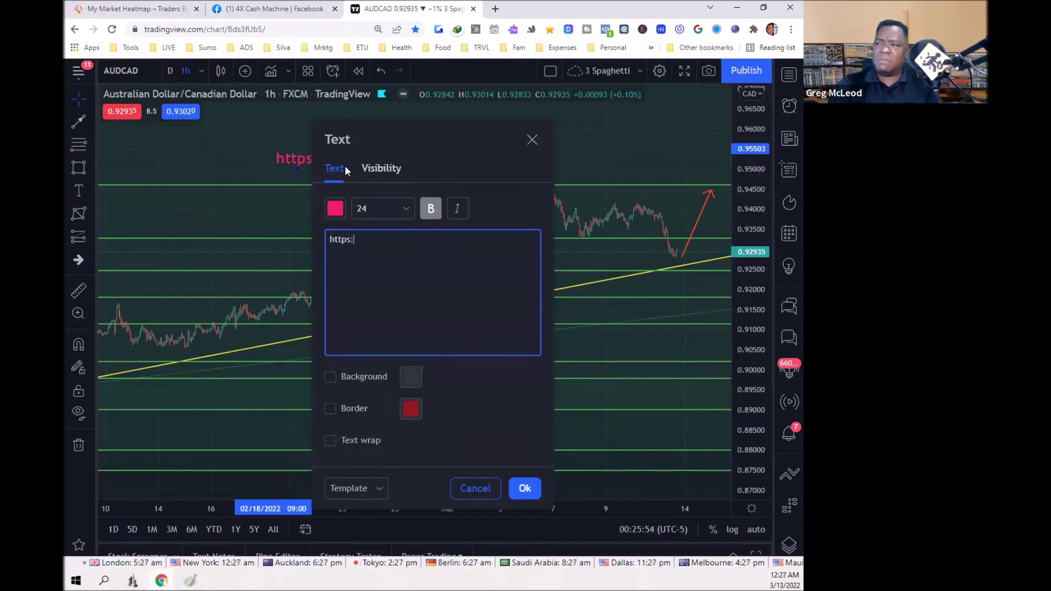
pyautogui.write('//')
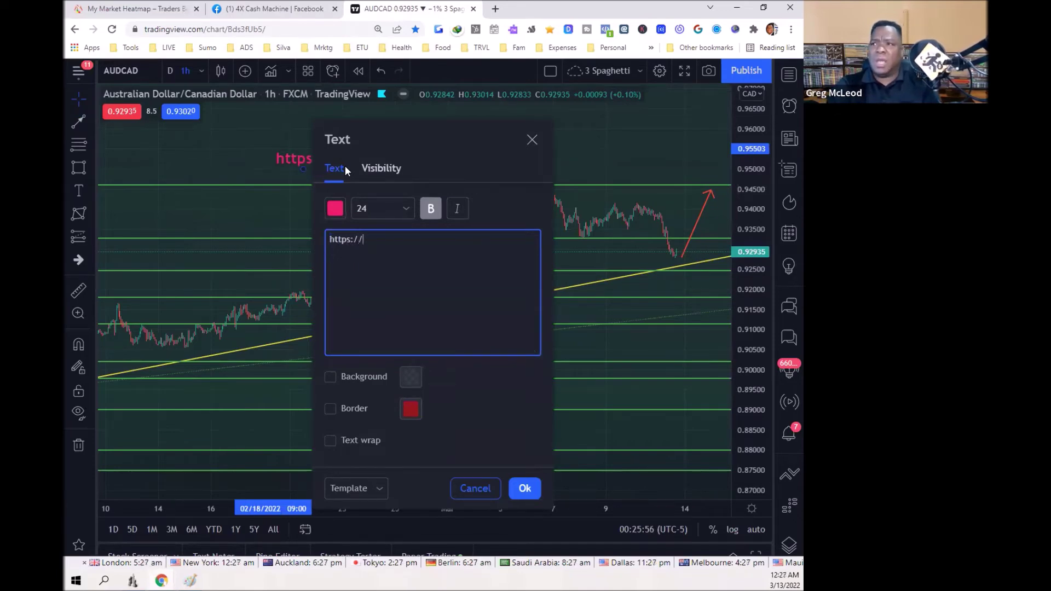
pyautogui.write('www.th')
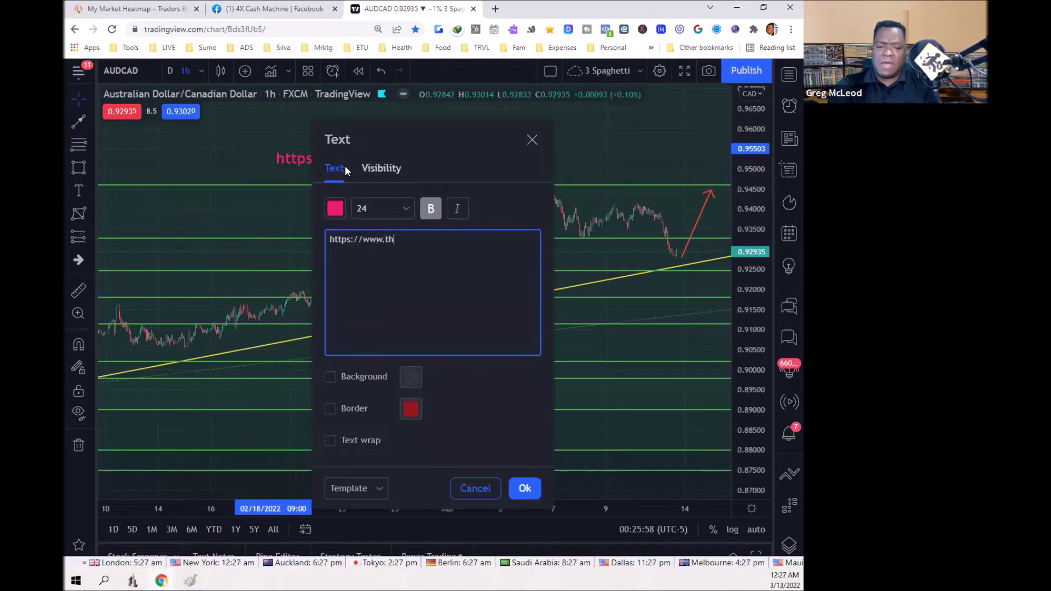
pyautogui.write('eforex')
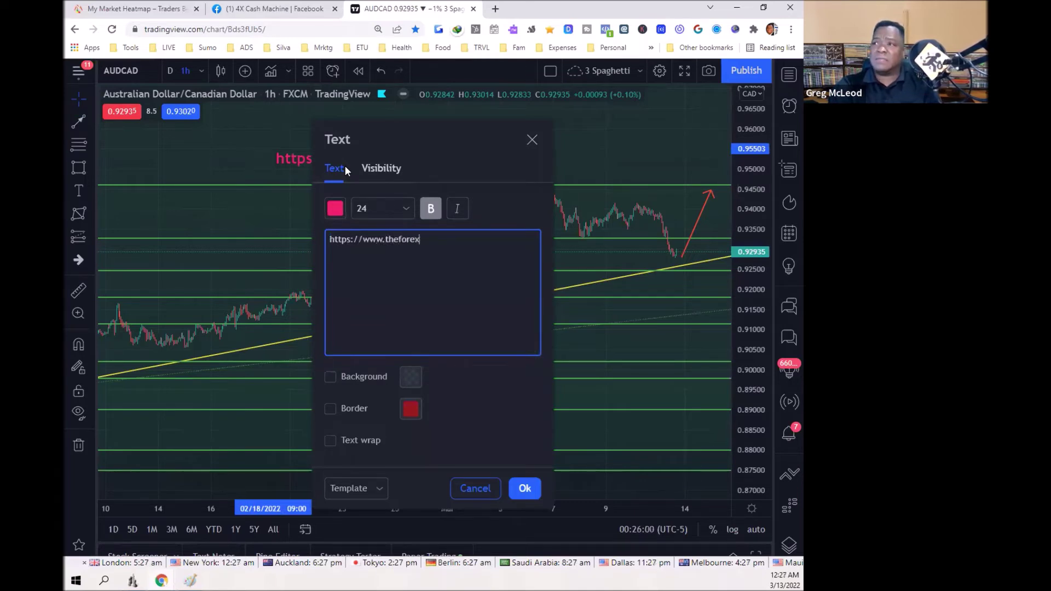
pyautogui.write('ca')
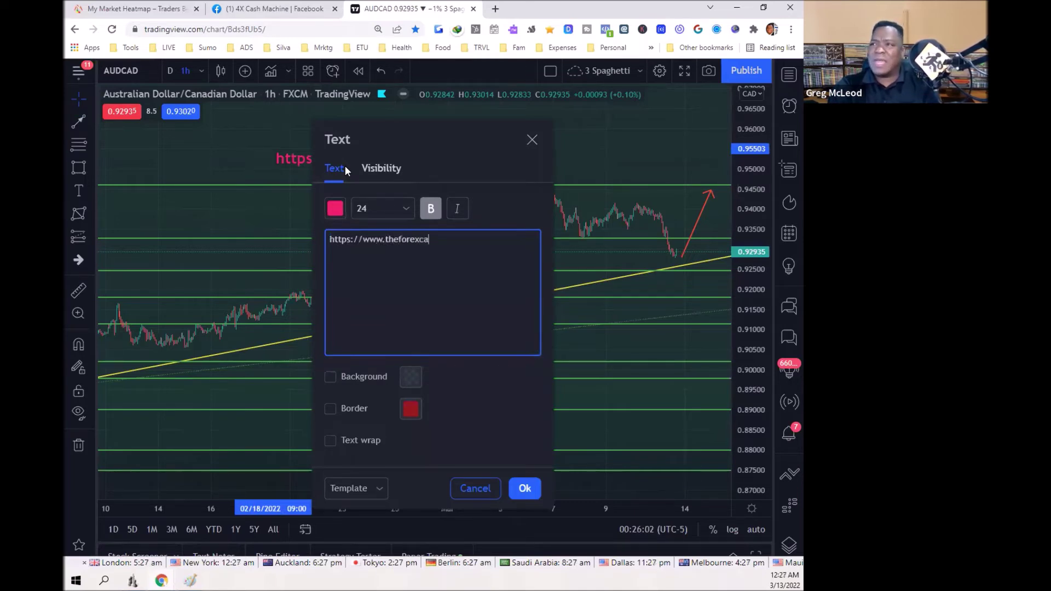
pyautogui.write('shmac')
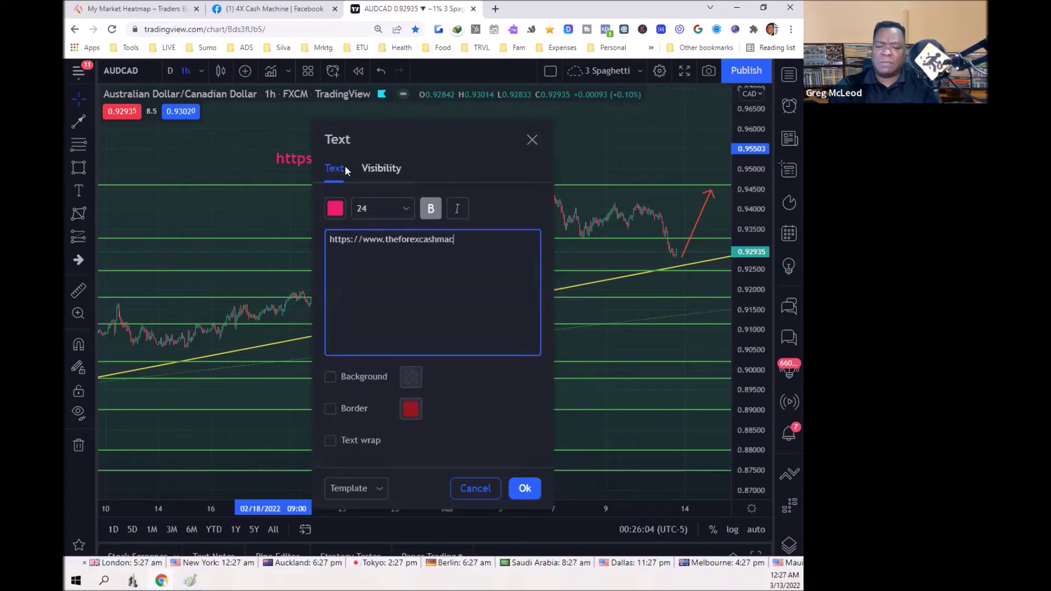
pyautogui.write('hine.com')
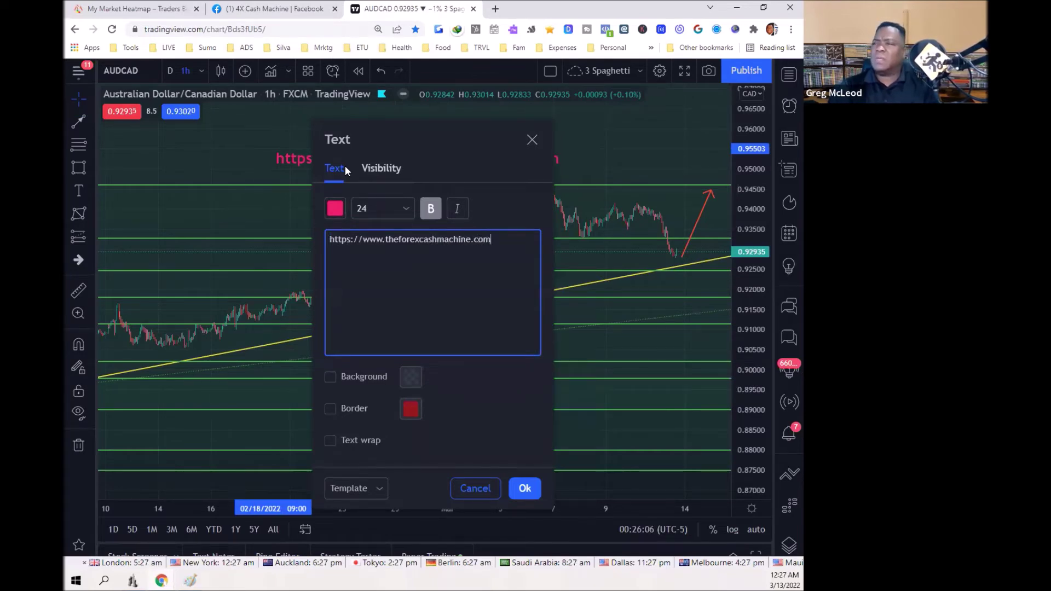
pyautogui.click(524, 489)
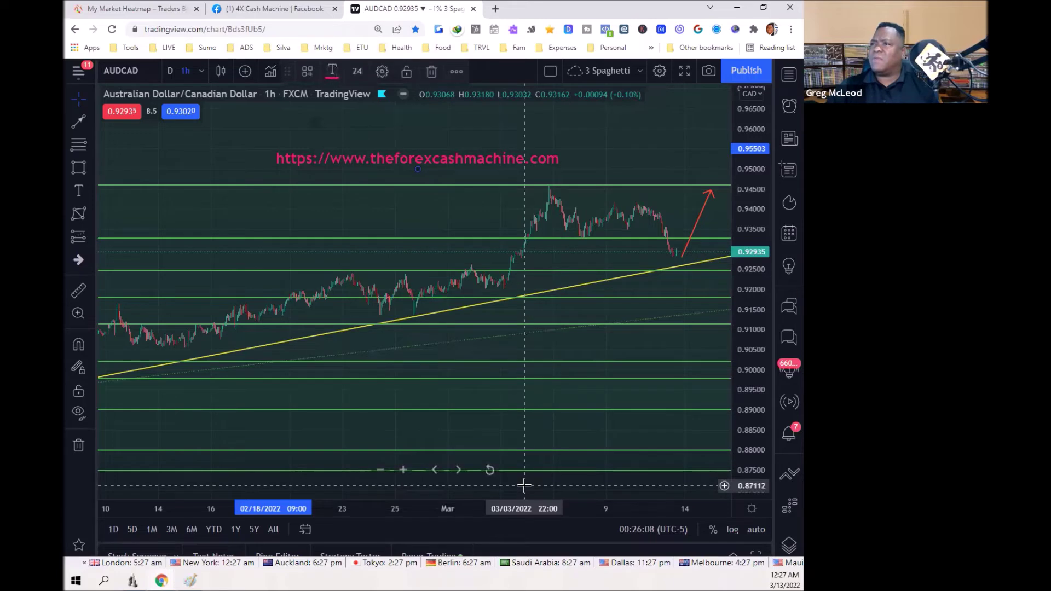
pyautogui.moveTo(382, 157); pyautogui.dragTo(364, 121)
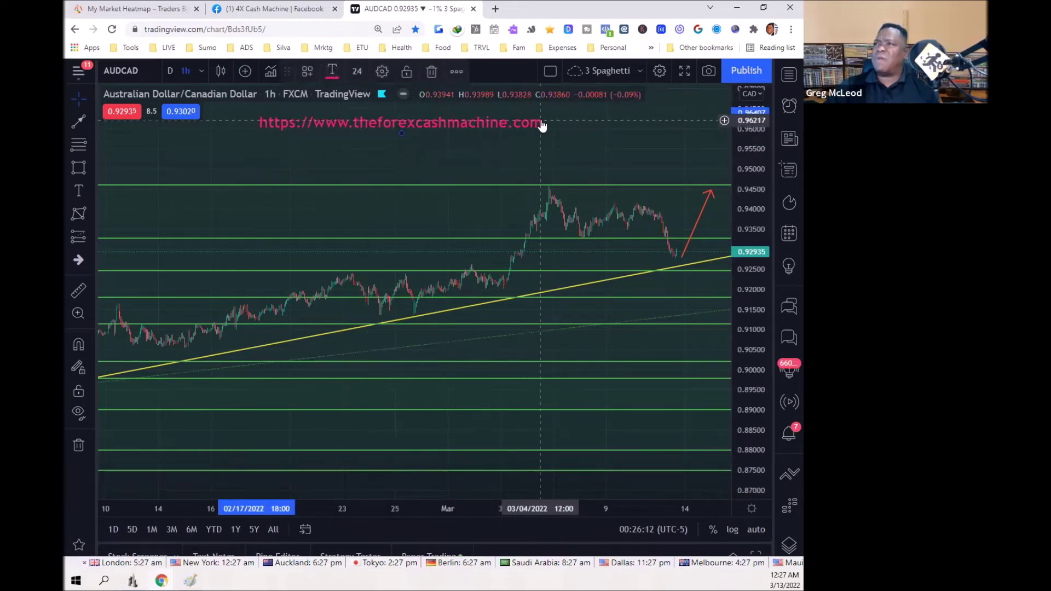
# Append ' free Scalping VIP Facebook' to the URL label, shift it left, and deselect it.
pyautogui.doubleClick(523, 124)
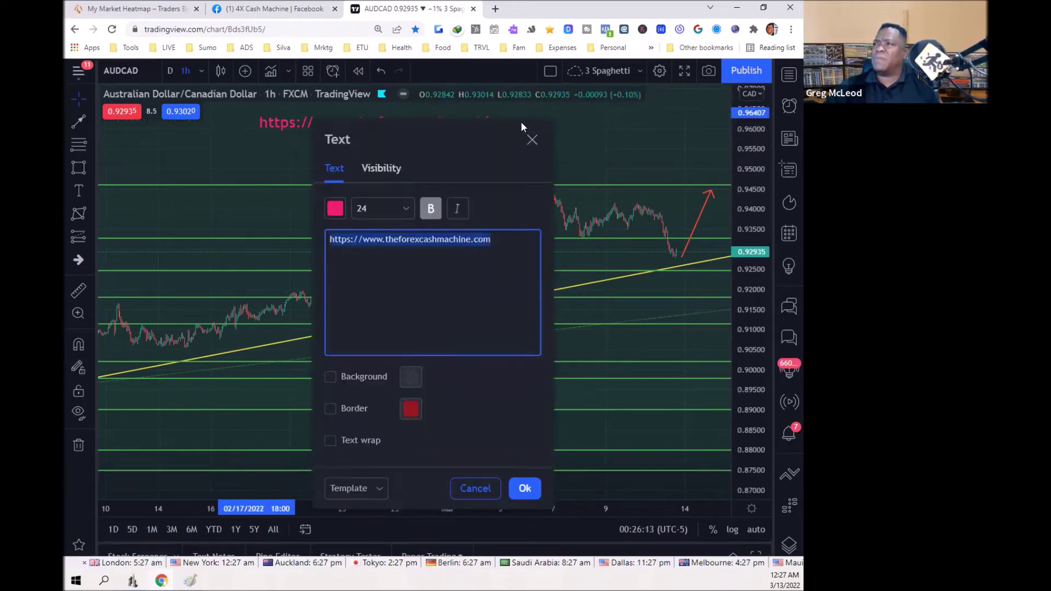
pyautogui.click(484, 245)
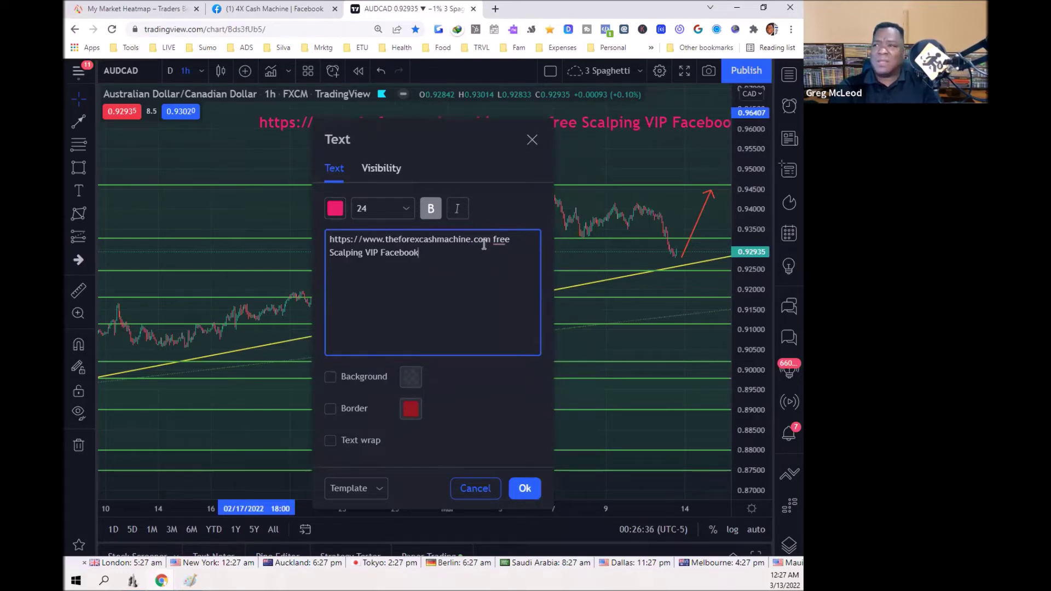
pyautogui.click(527, 488)
pyautogui.moveTo(469, 130); pyautogui.dragTo(363, 137)
pyautogui.click(394, 164)
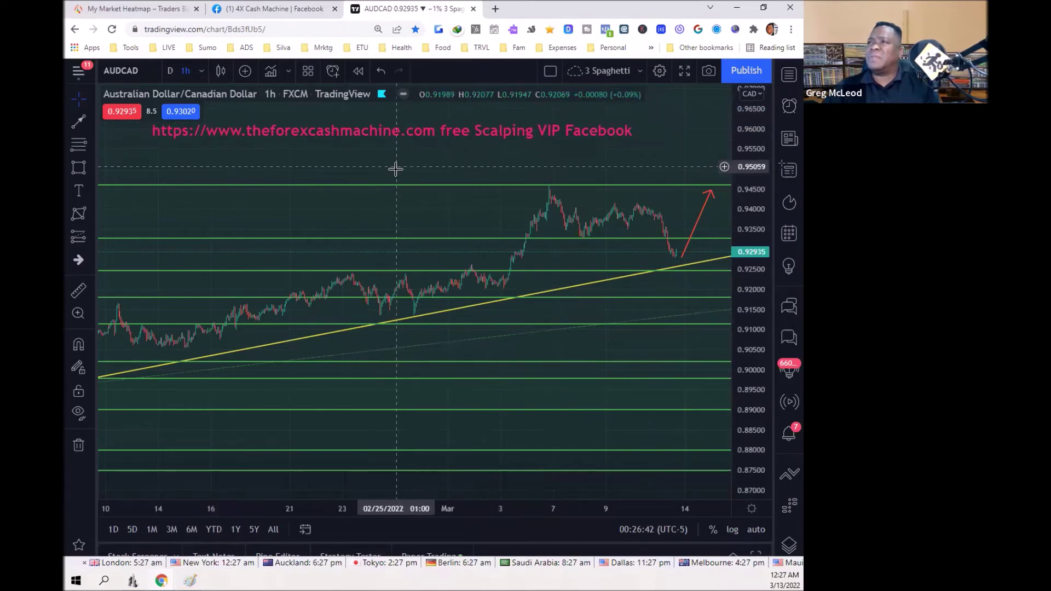
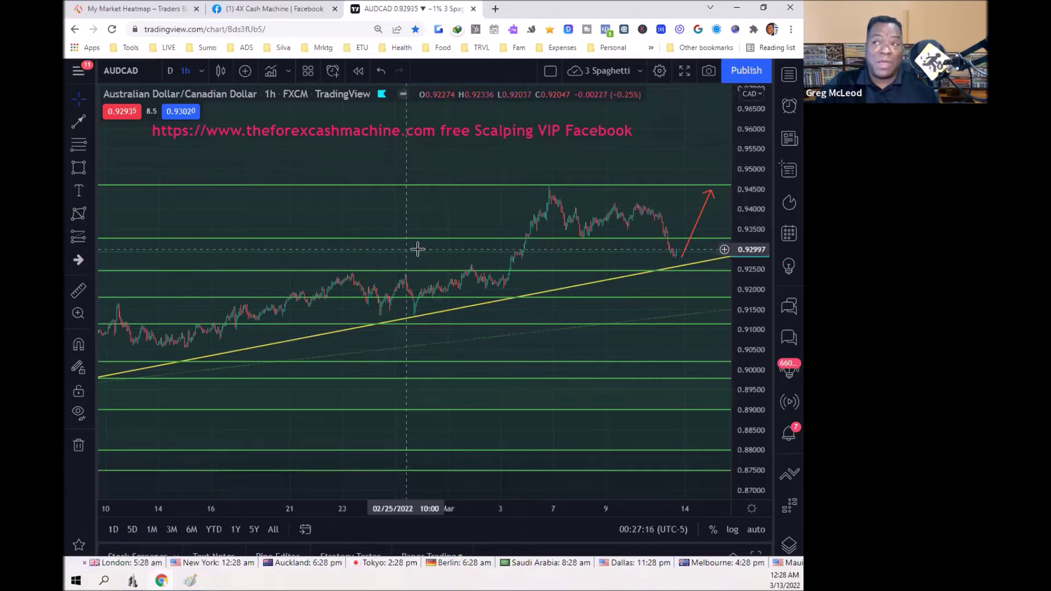
# Search for GBPUSD and load its chart in place of AUDCAD.
pyautogui.click(140, 76)
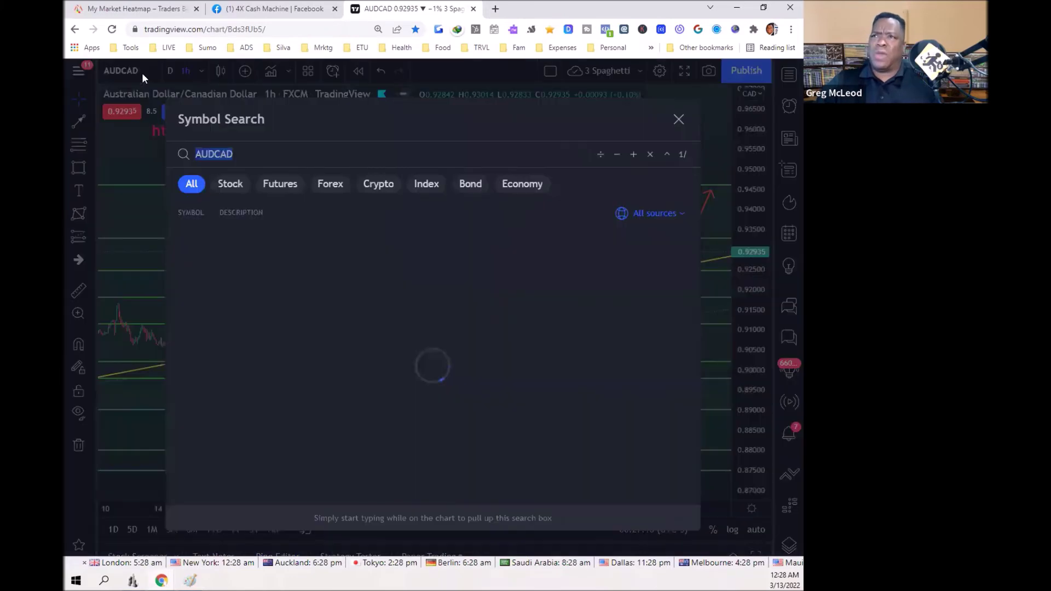
pyautogui.write('G')
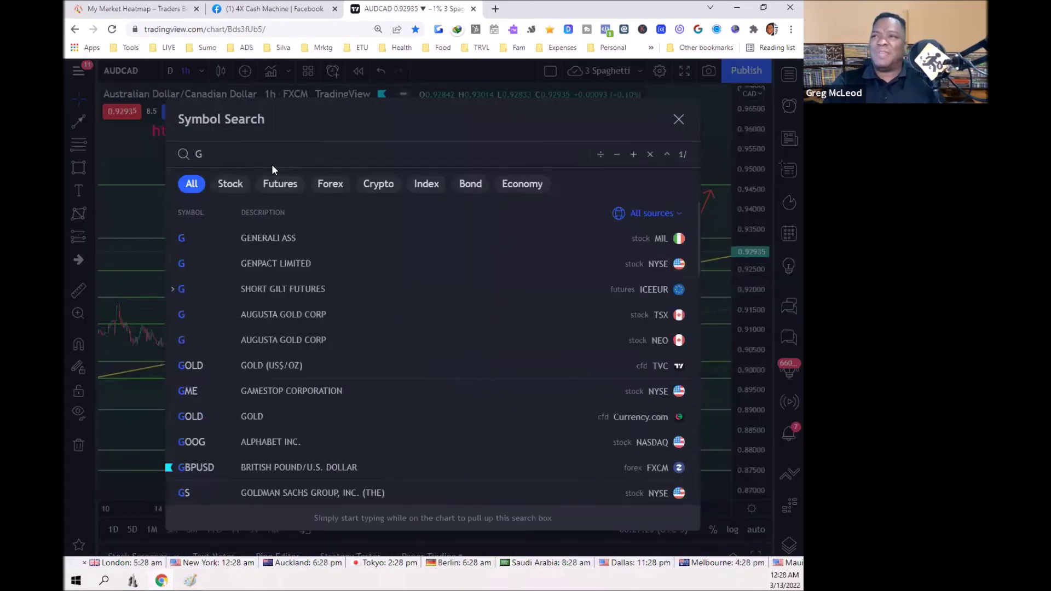
pyautogui.write('B')
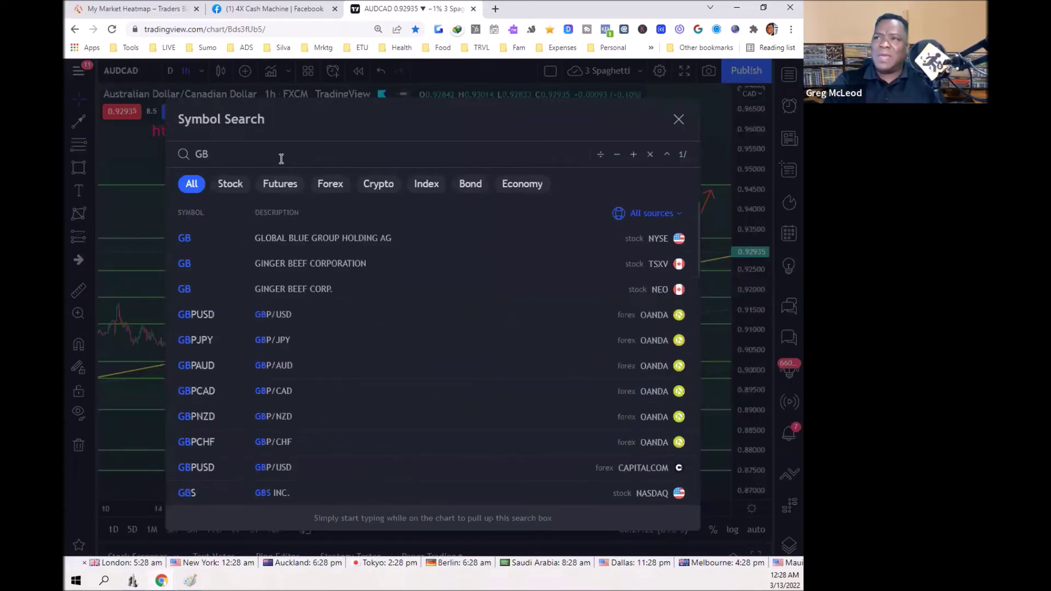
pyautogui.write('PU')
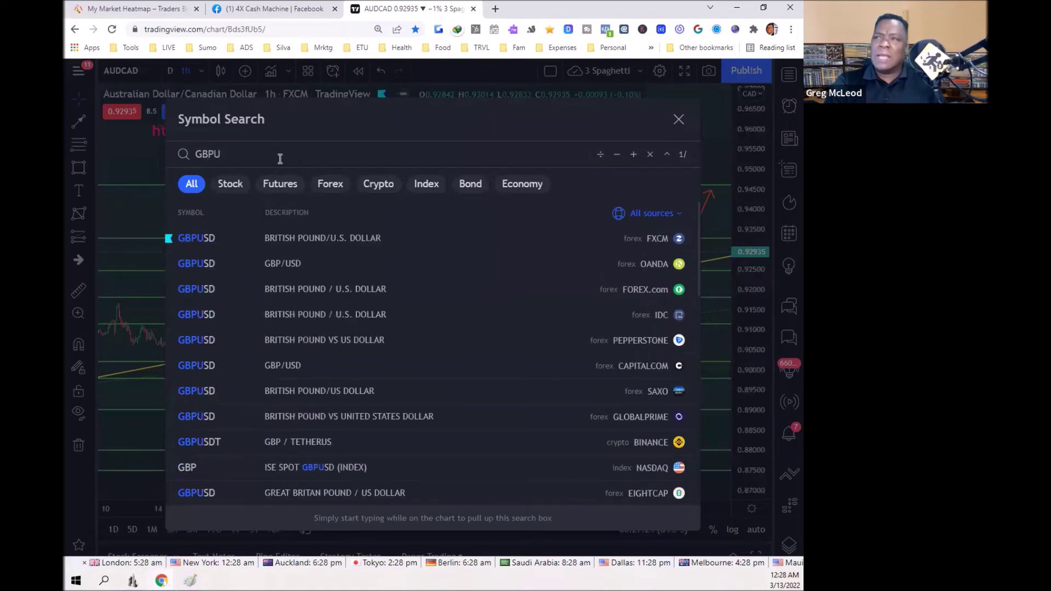
pyautogui.write('SD')
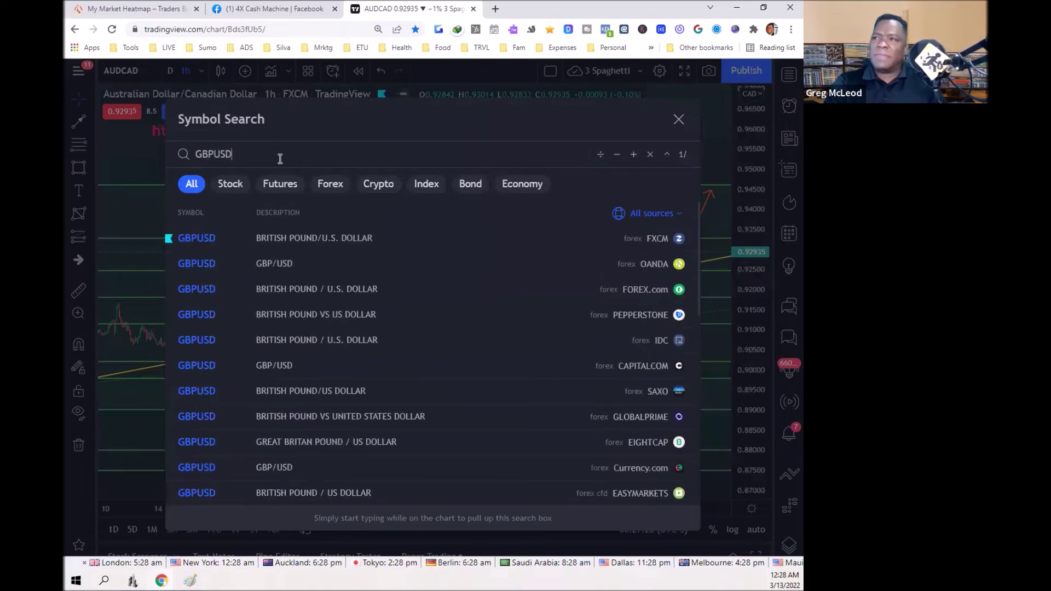
pyautogui.press('Return')
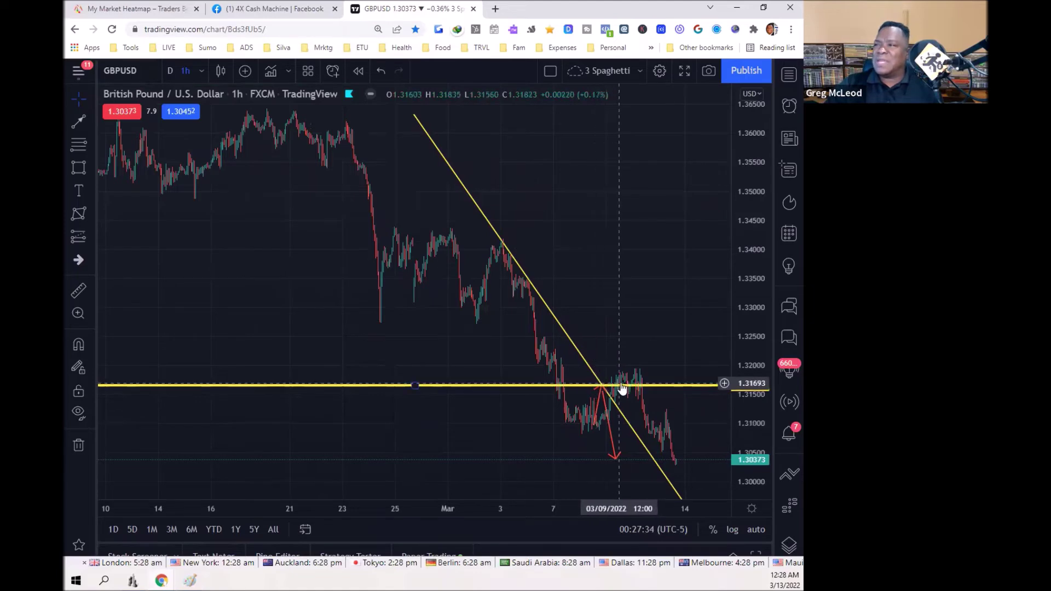
# Remove the yellow drawings from the GBPUSD chart.
pyautogui.moveTo(426, 505); pyautogui.dragTo(274, 495)
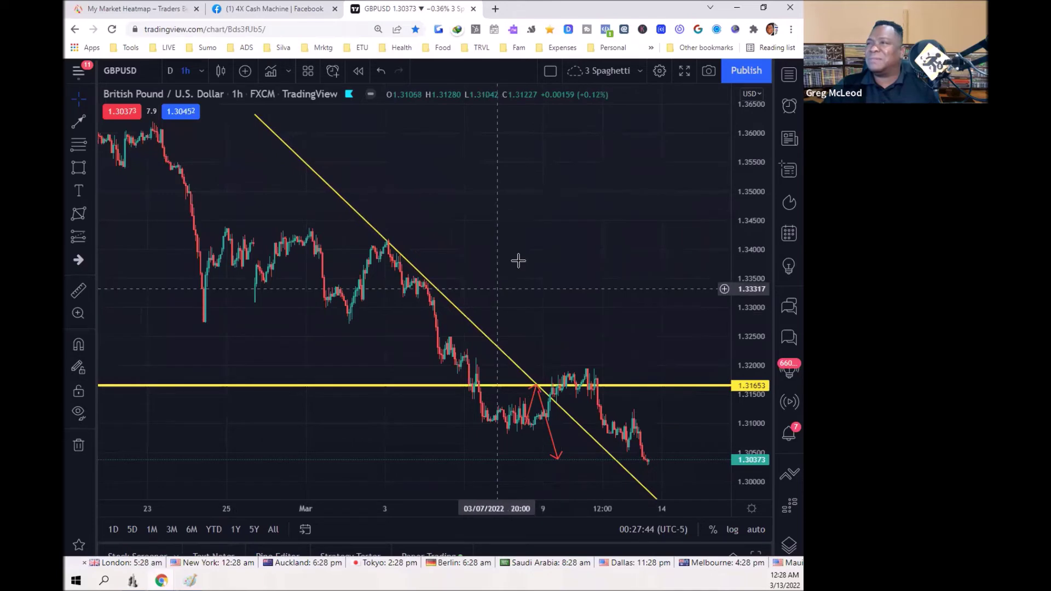
pyautogui.rightClick(523, 242)
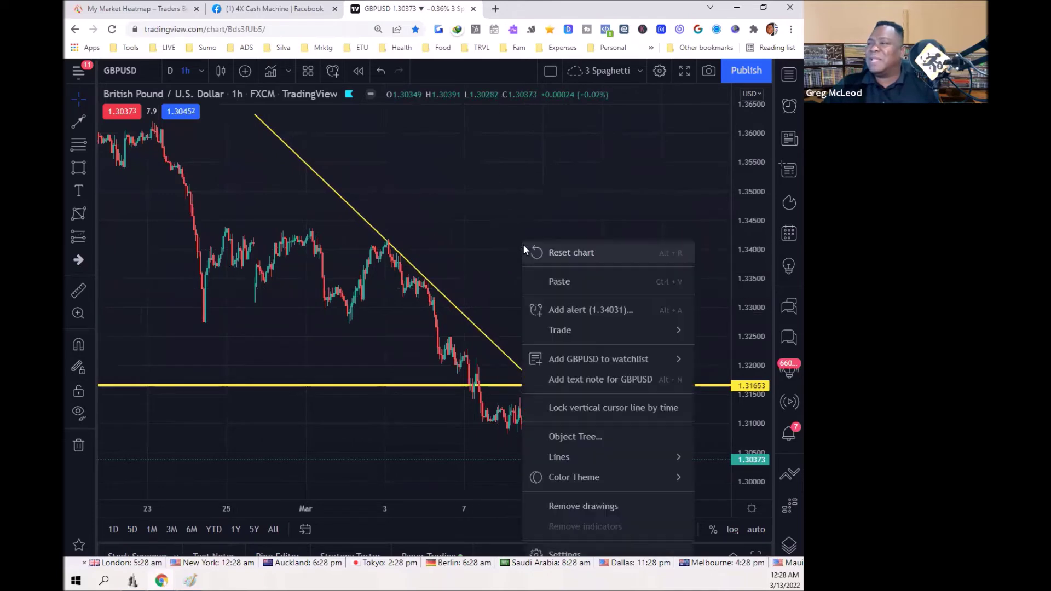
pyautogui.click(593, 507)
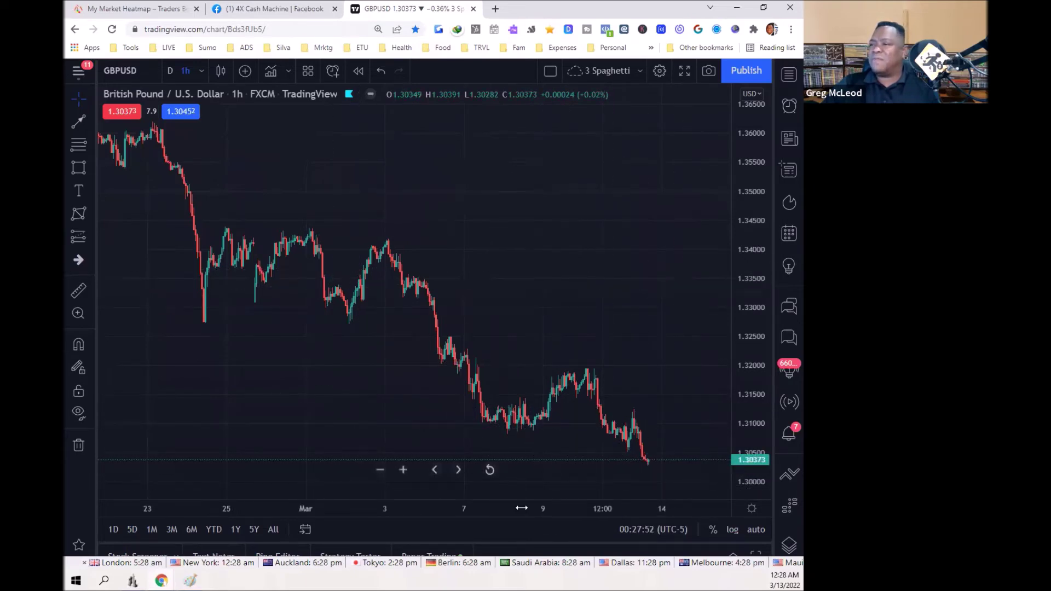
pyautogui.scroll(-10, 521, 508)
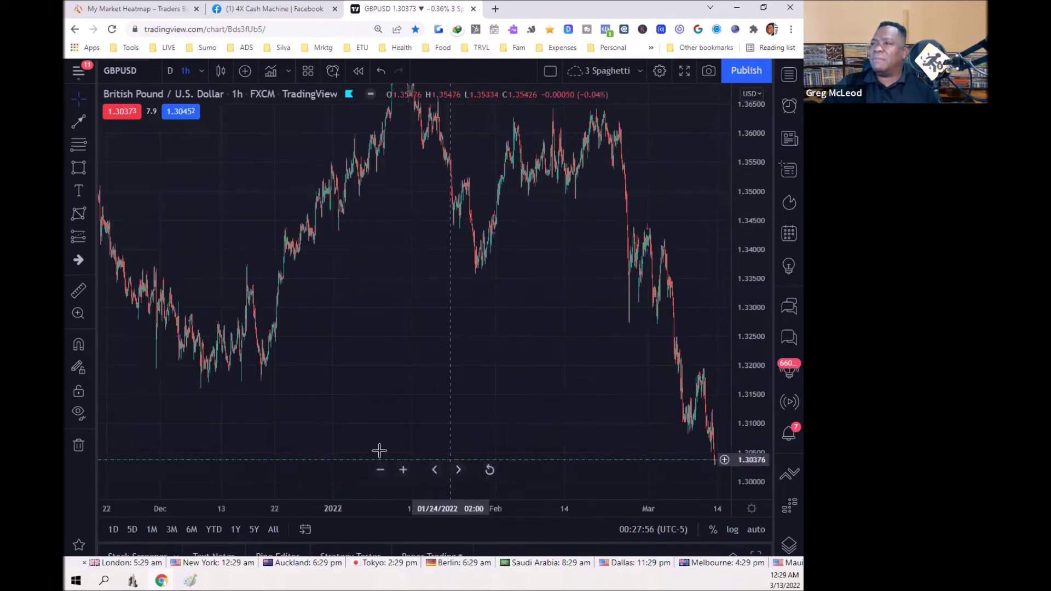
# Switch to daily candles and fit the view to late 2019 through 2022.
pyautogui.click(170, 71)
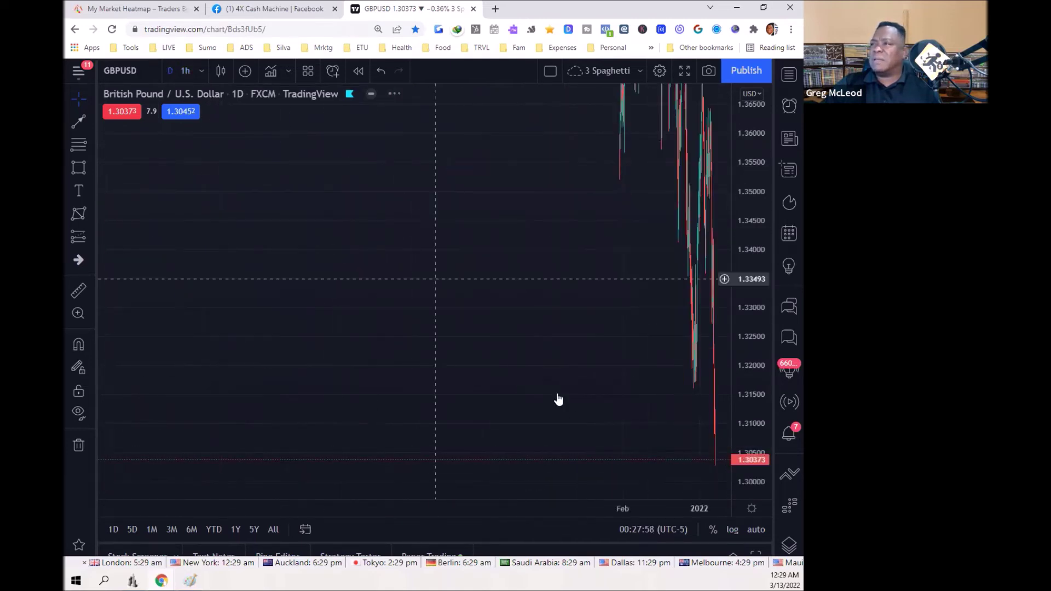
pyautogui.moveTo(751, 288); pyautogui.dragTo(757, 438)
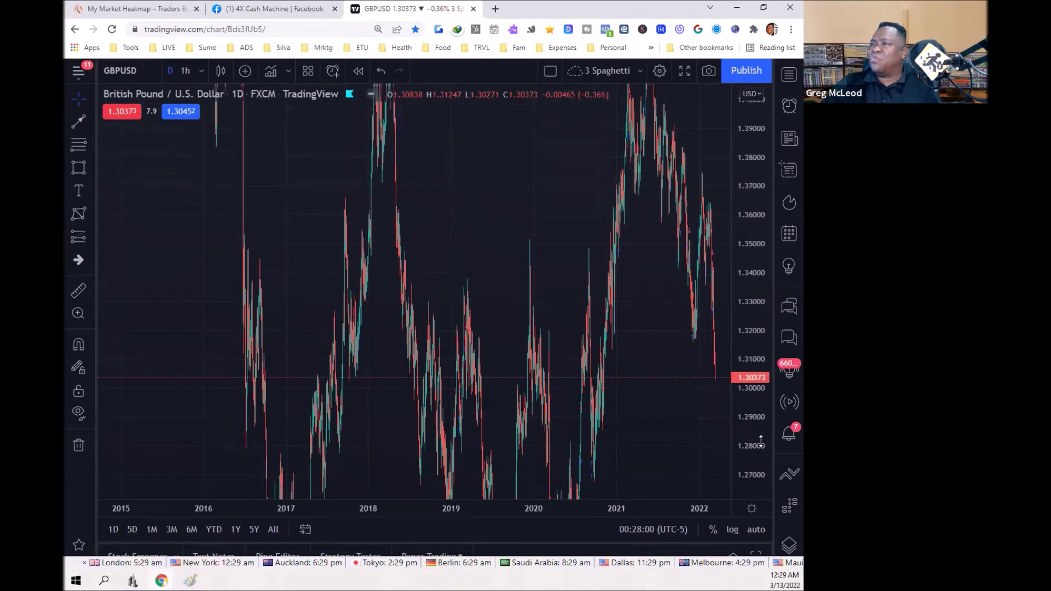
pyautogui.moveTo(739, 258); pyautogui.dragTo(720, 436)
pyautogui.moveTo(608, 518); pyautogui.dragTo(504, 504)
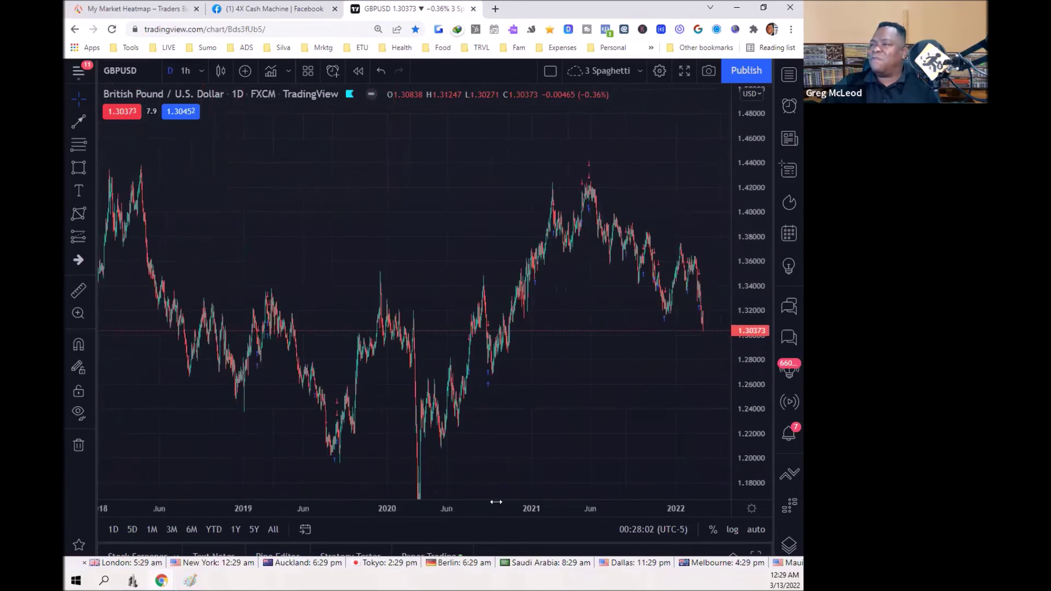
pyautogui.moveTo(411, 483); pyautogui.dragTo(429, 367)
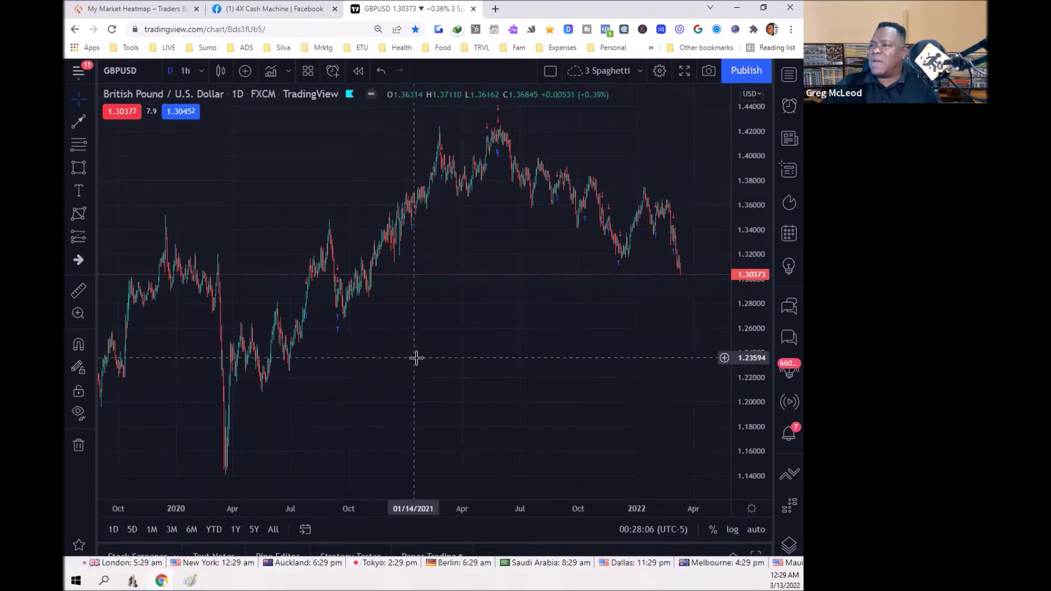
# Draw a Fibonacci retracement from the March 2020 low at 1.14224 to the 1.42542 high.
pyautogui.click(79, 144)
pyautogui.click(228, 473)
pyautogui.click(554, 223)
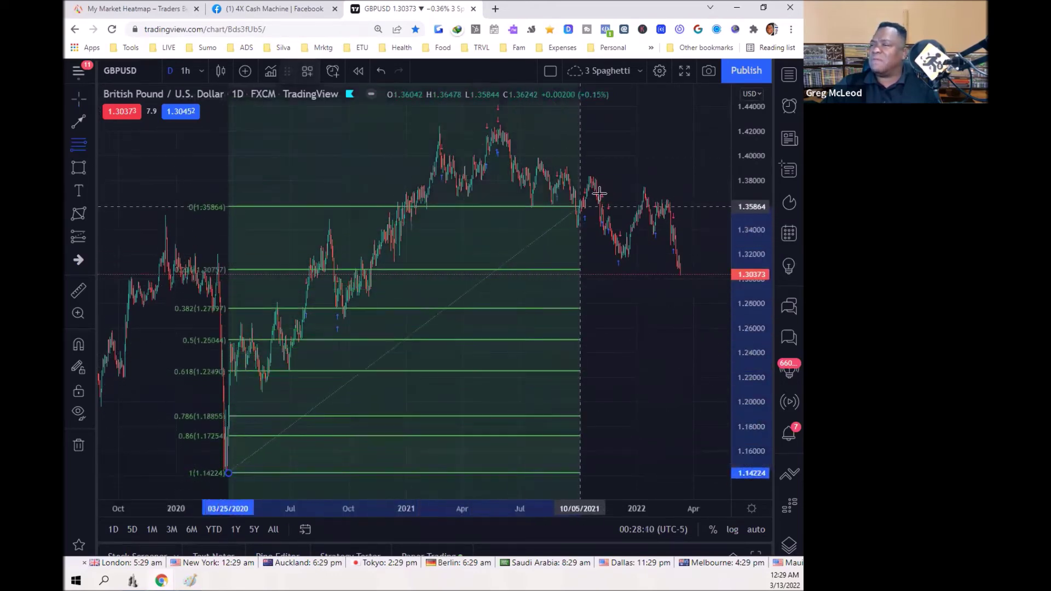
pyautogui.click(696, 124)
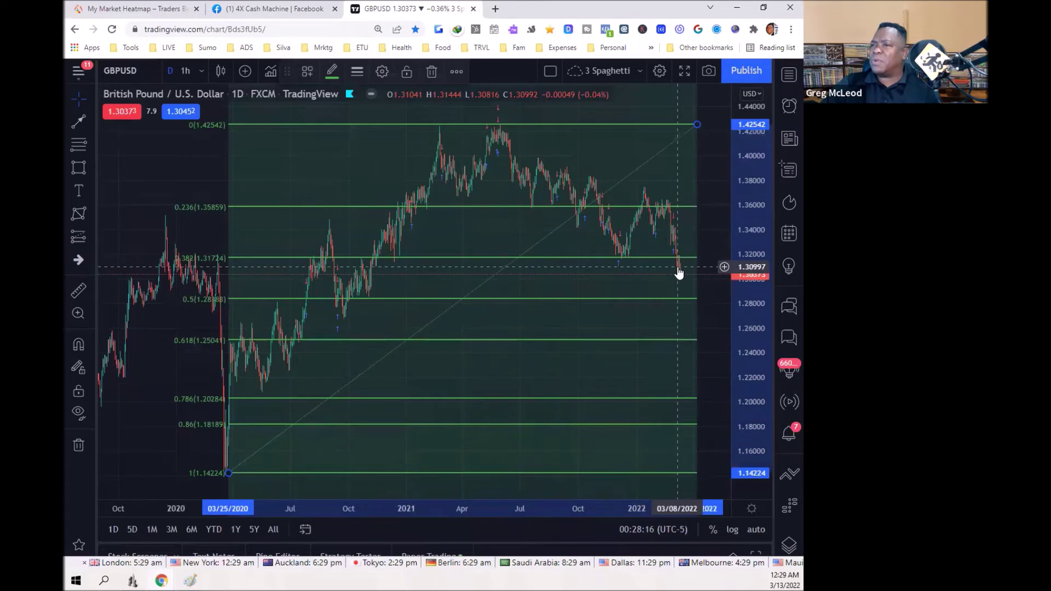
# Draw a trend line from the early March high down along the latest GBPUSD drop.
pyautogui.moveTo(604, 511); pyautogui.dragTo(307, 483)
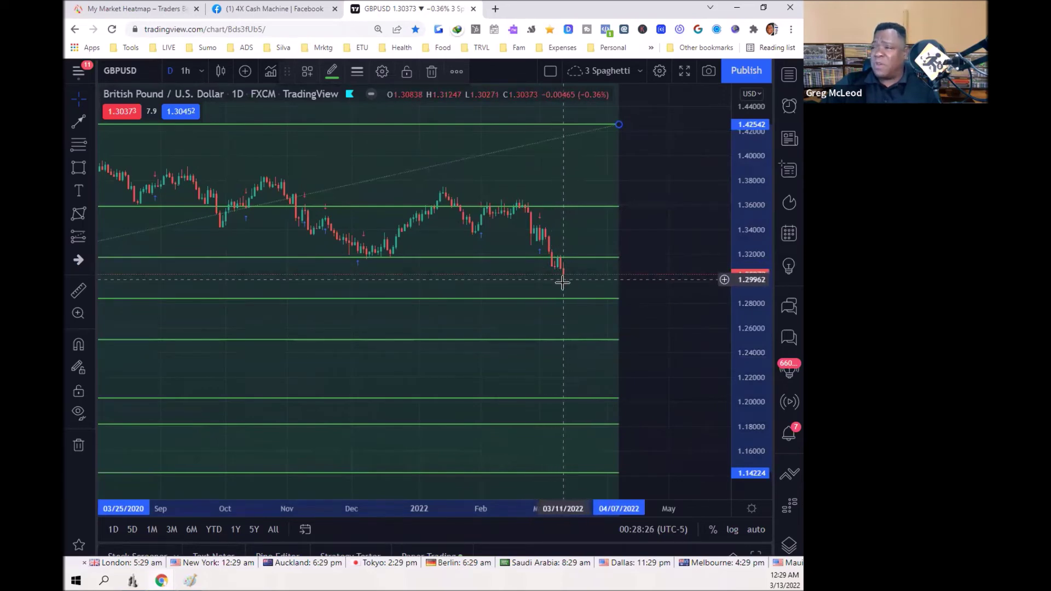
pyautogui.scroll(3, 592, 509)
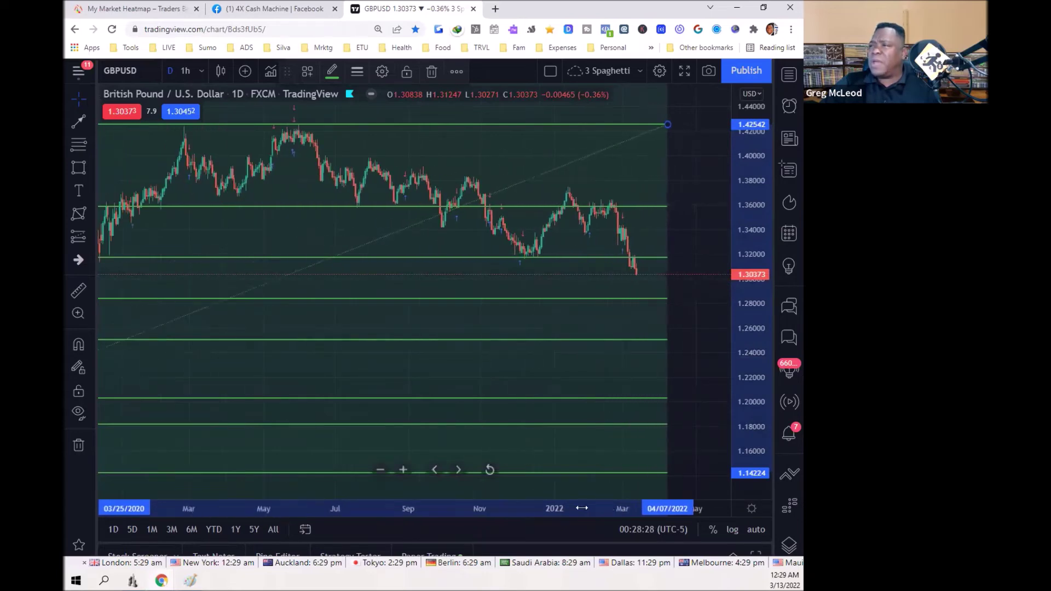
pyautogui.click(92, 119)
pyautogui.click(111, 122)
pyautogui.click(553, 225)
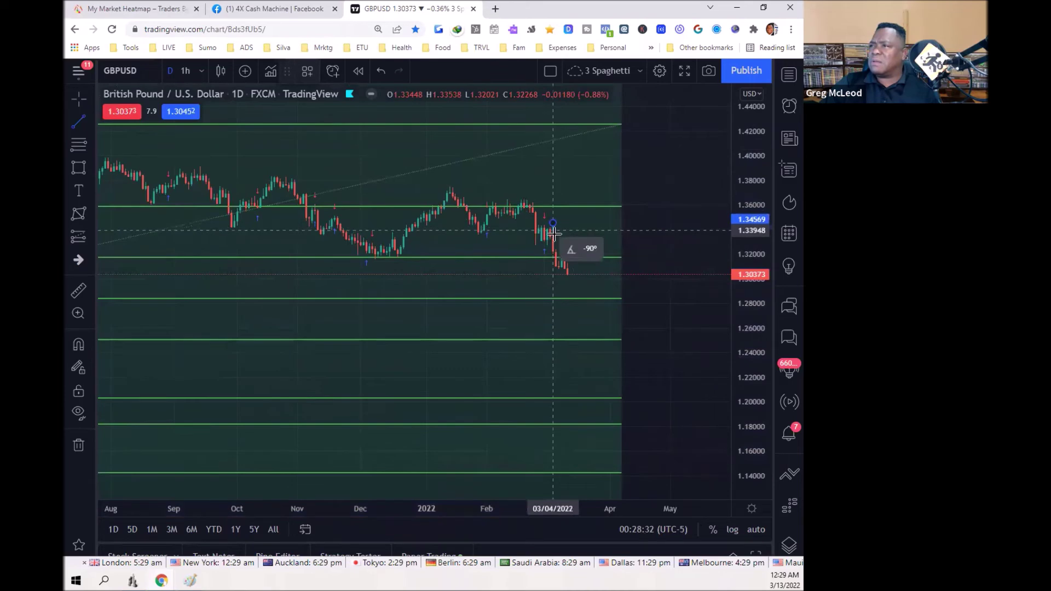
pyautogui.click(576, 289)
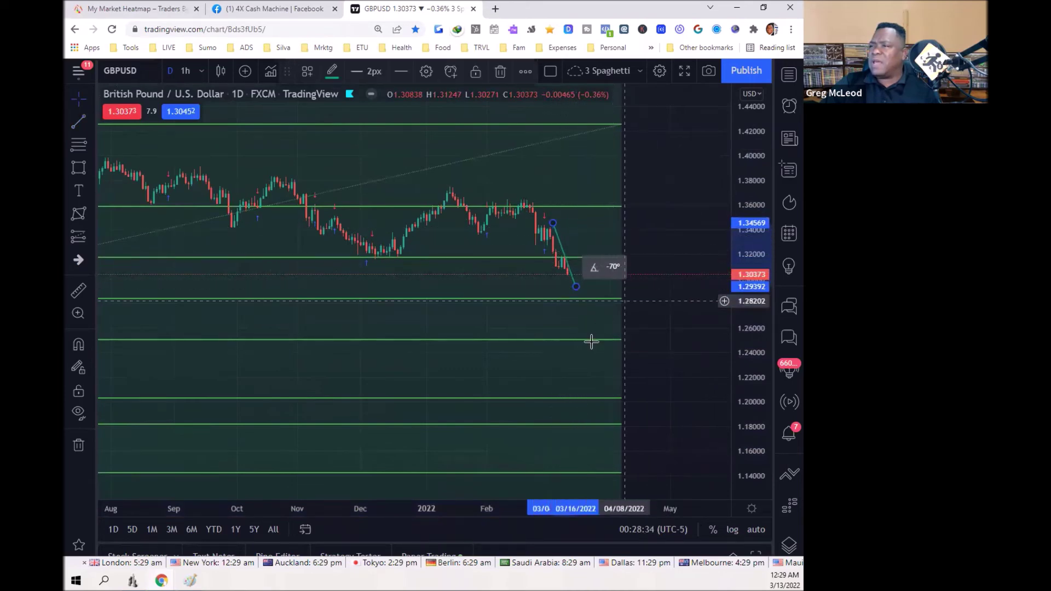
pyautogui.click(527, 282)
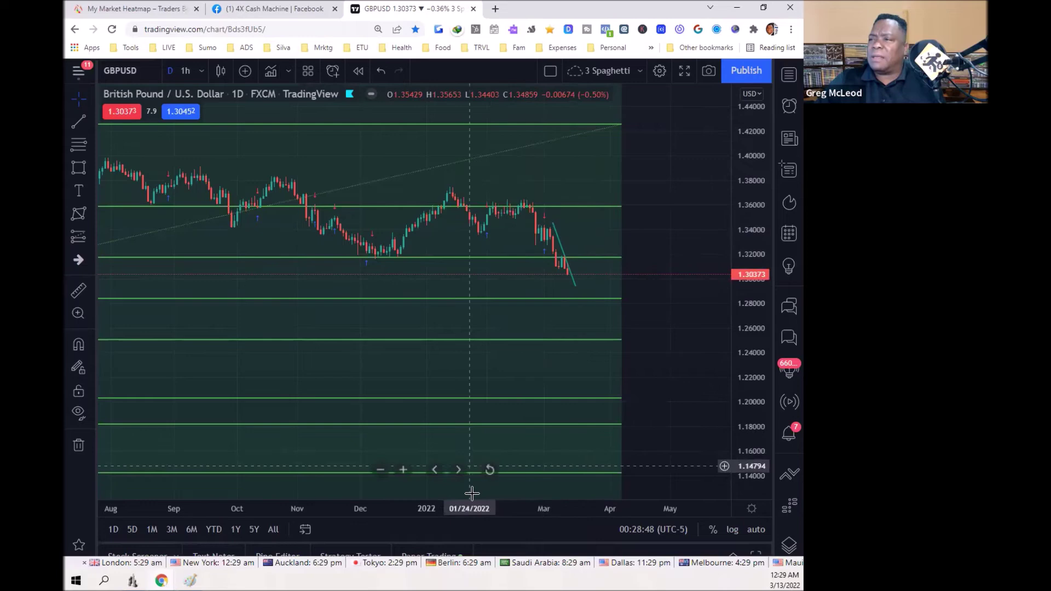
pyautogui.moveTo(472, 510); pyautogui.dragTo(661, 517)
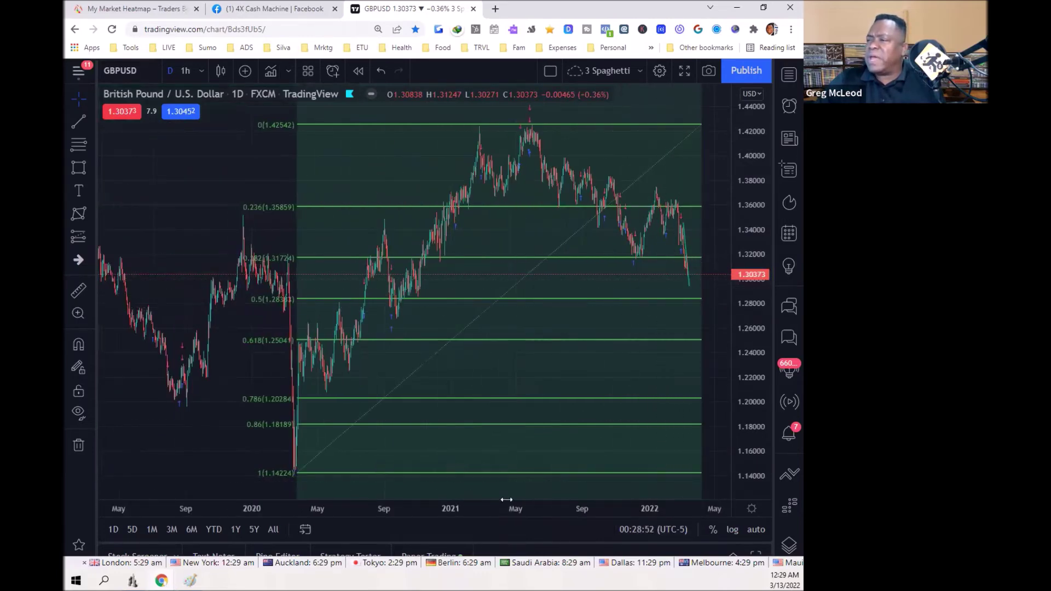
pyautogui.moveTo(506, 499); pyautogui.dragTo(460, 501)
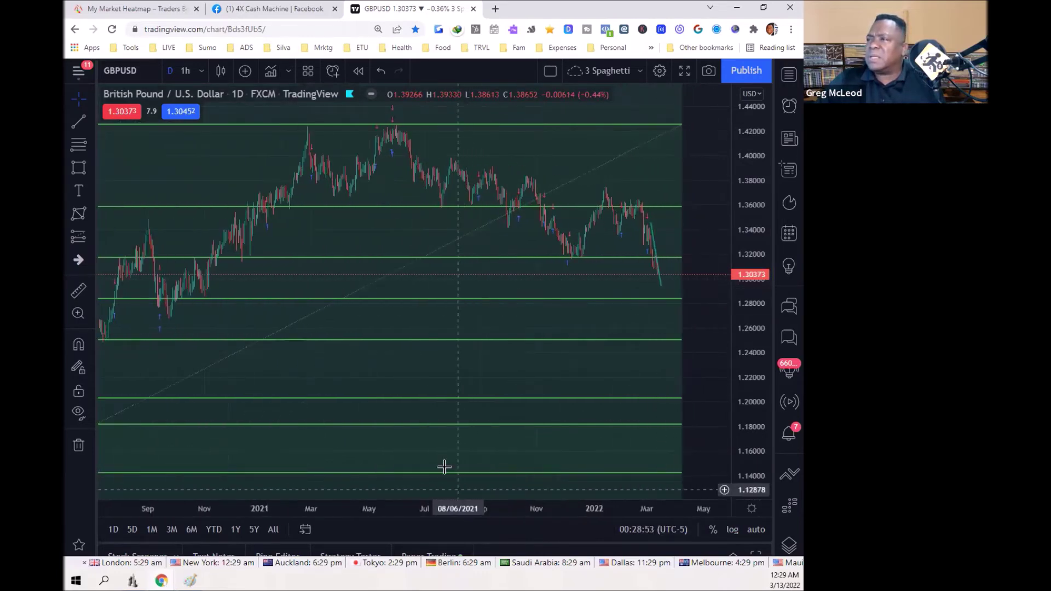
# Draw a line from the latest candle down to the 0.5 retracement level.
pyautogui.click(90, 123)
pyautogui.click(115, 122)
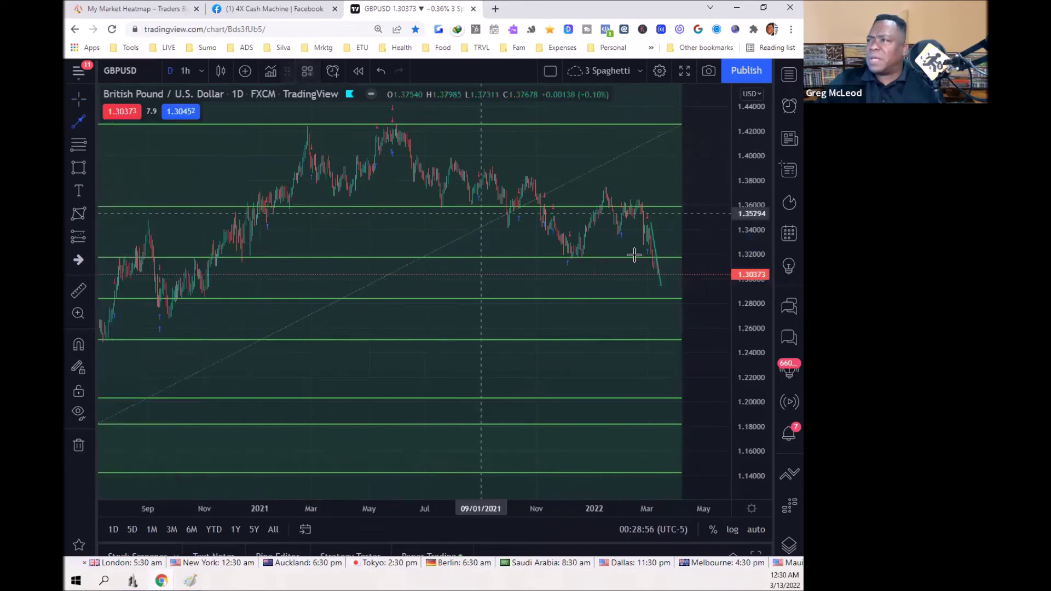
pyautogui.click(653, 273)
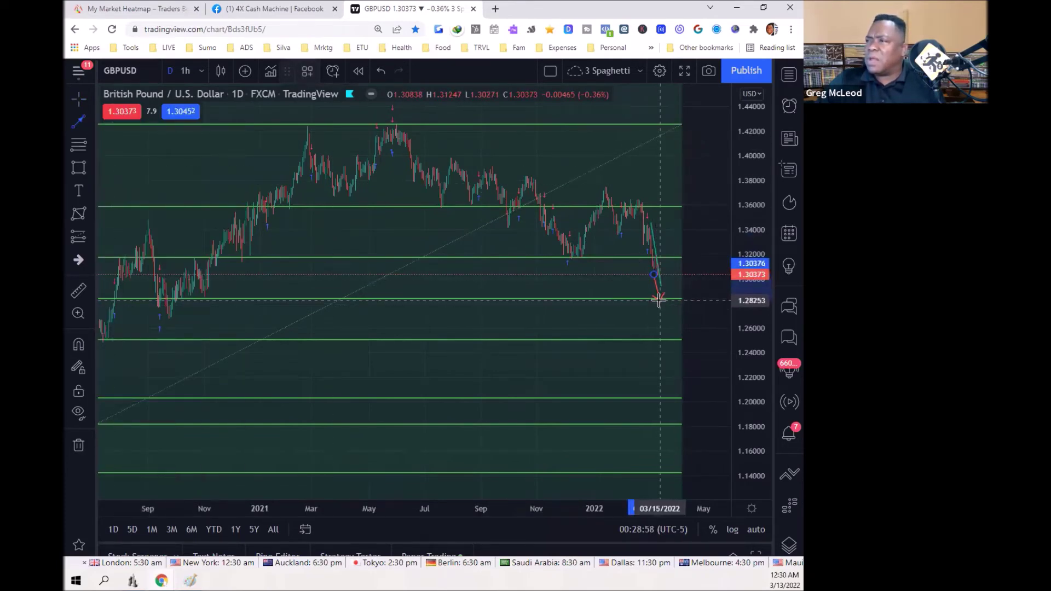
pyautogui.click(658, 300)
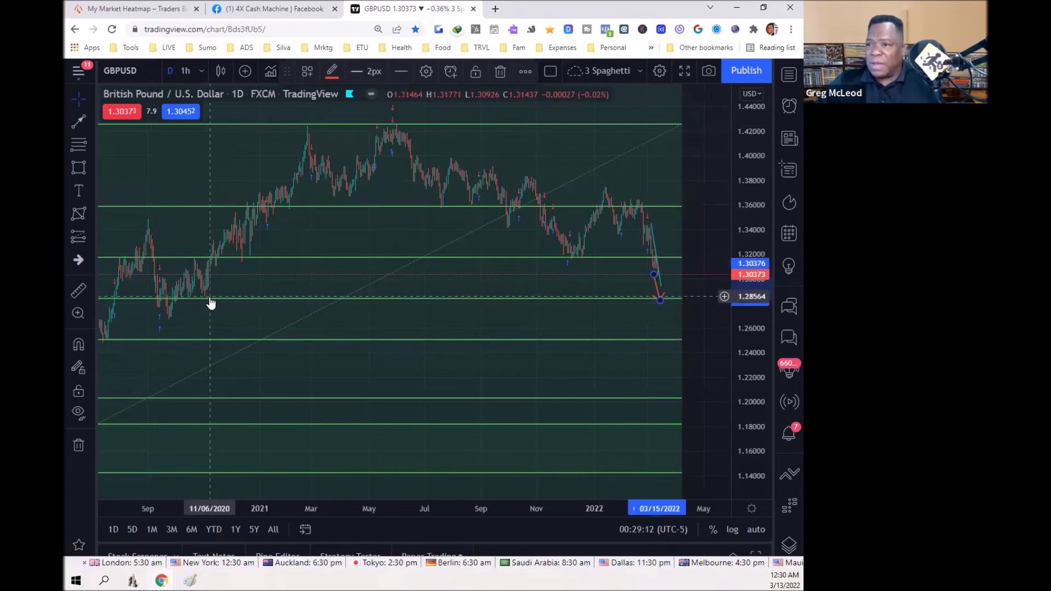
# Draw a red box across the zone just above the 0.5 level, about 1.2816–1.2958.
pyautogui.moveTo(352, 512); pyautogui.dragTo(474, 504)
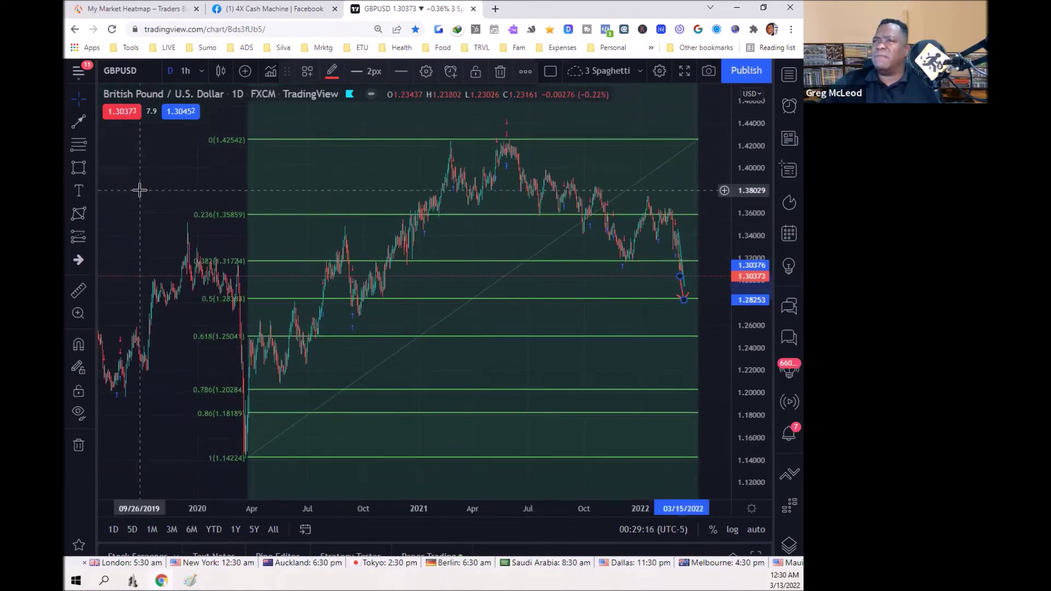
pyautogui.click(79, 168)
pyautogui.moveTo(351, 286)
pyautogui.mouseDown()
pyautogui.moveTo(665, 290)
pyautogui.moveTo(693, 300)
pyautogui.mouseUp()
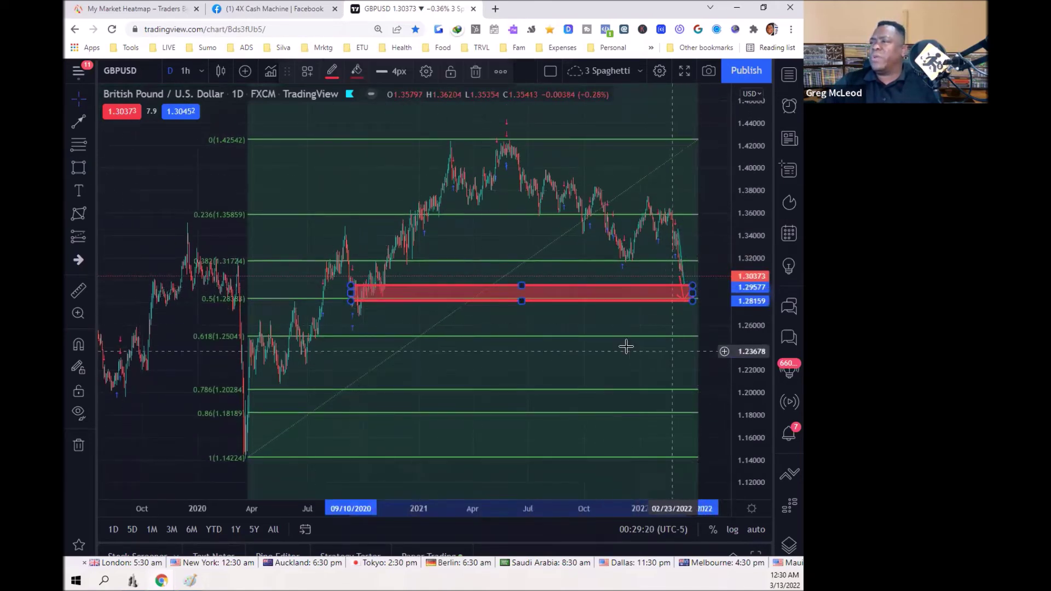
pyautogui.click(606, 325)
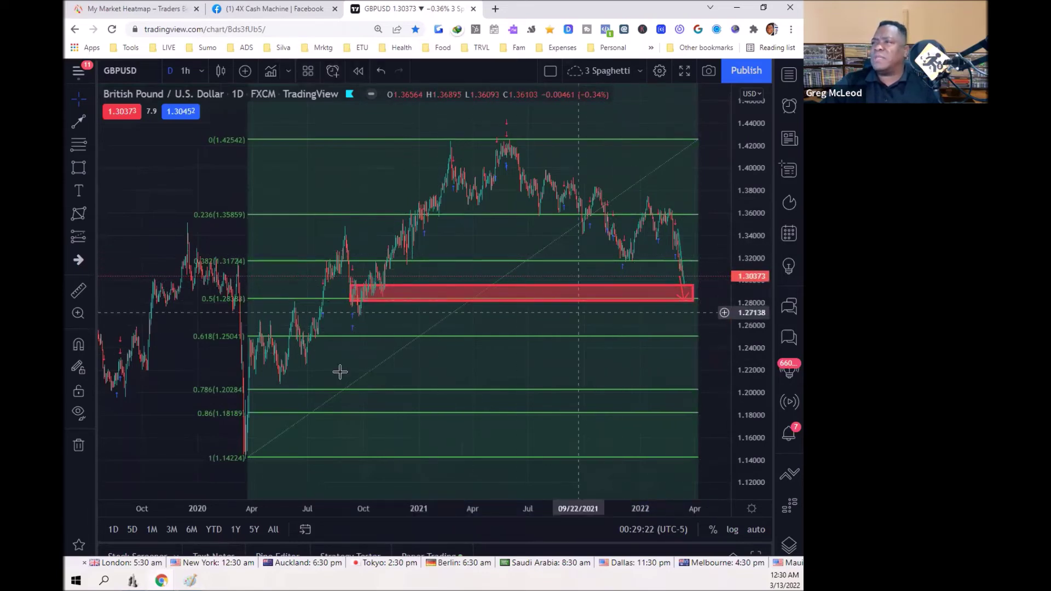
# Draw red arrows showing price dipping into the red zone and bouncing upward.
pyautogui.moveTo(460, 249); pyautogui.dragTo(382, 237)
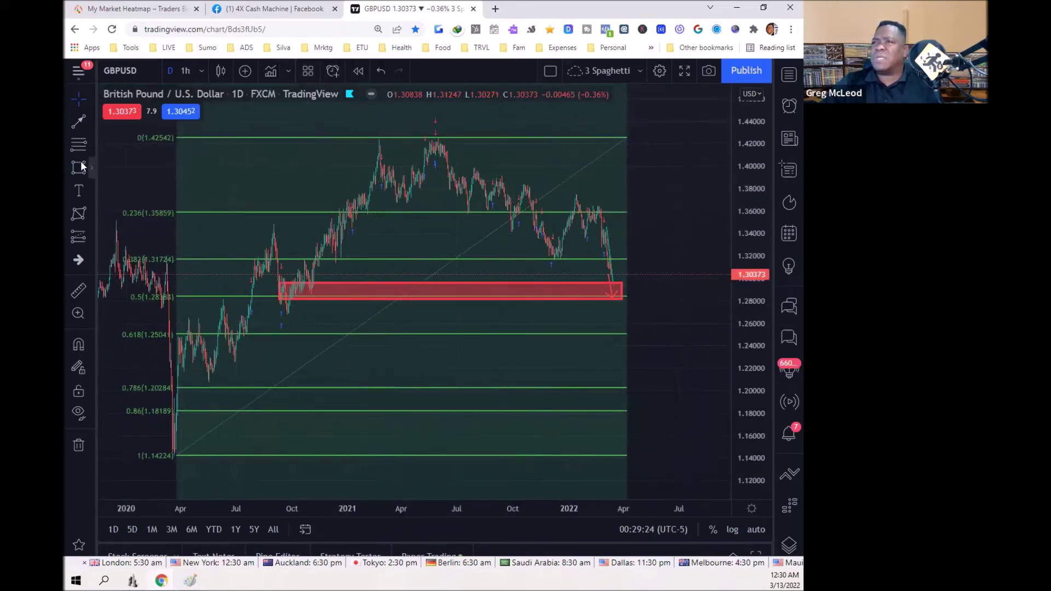
pyautogui.click(78, 121)
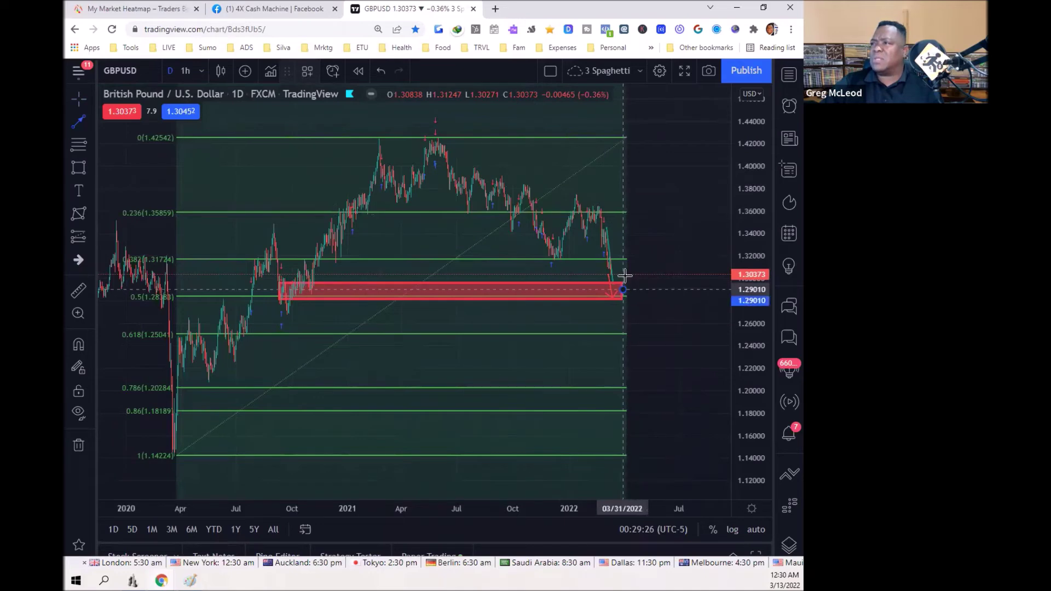
pyautogui.click(635, 228)
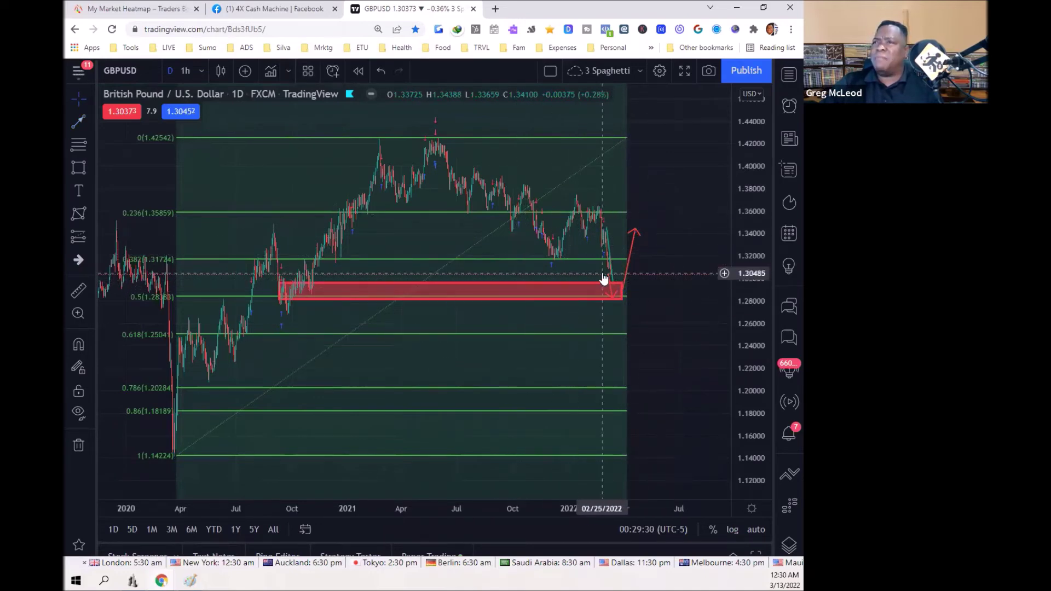
pyautogui.moveTo(612, 286); pyautogui.dragTo(611, 297)
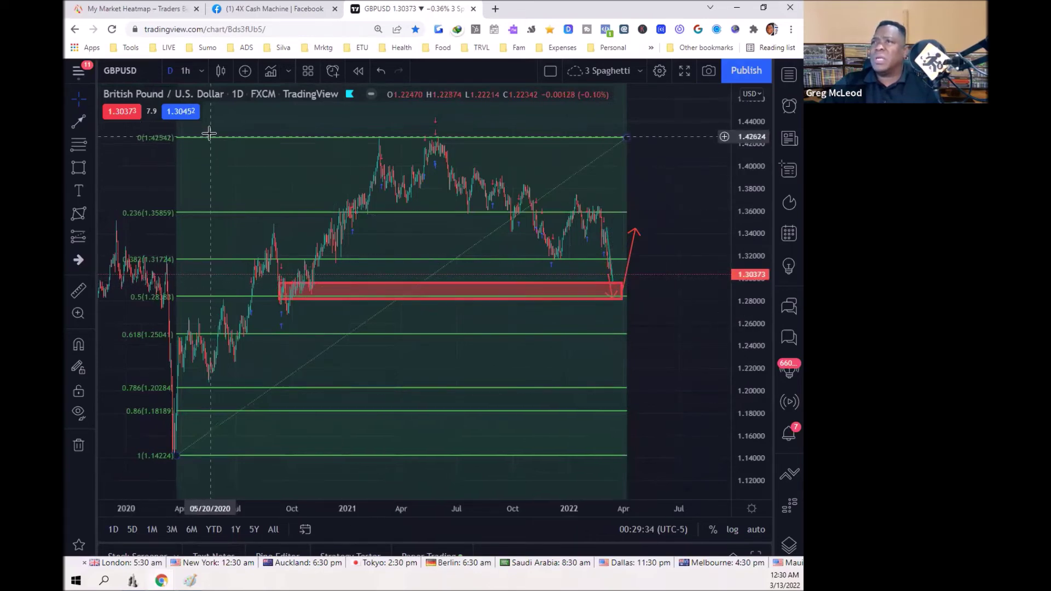
# Zoom into recent months and draw a line along the latest drop ending at the red zone.
pyautogui.click(201, 72)
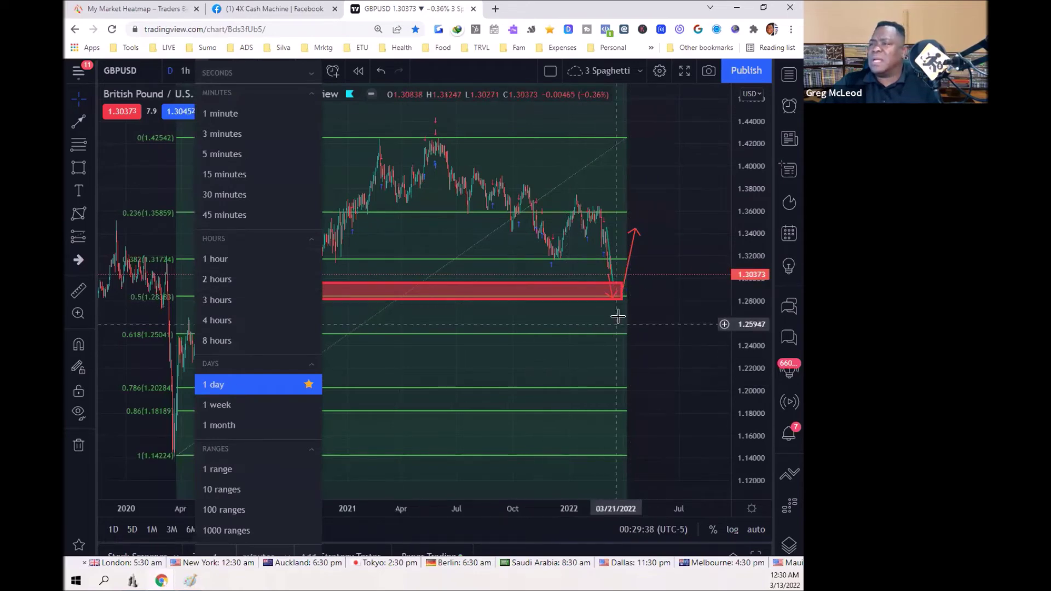
pyautogui.click(481, 244)
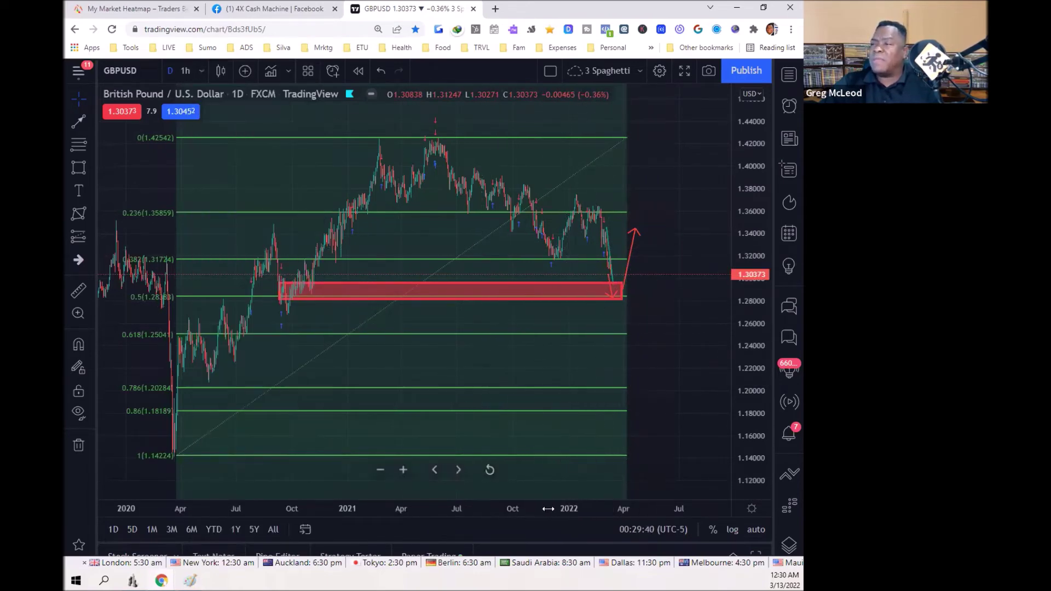
pyautogui.click(404, 467)
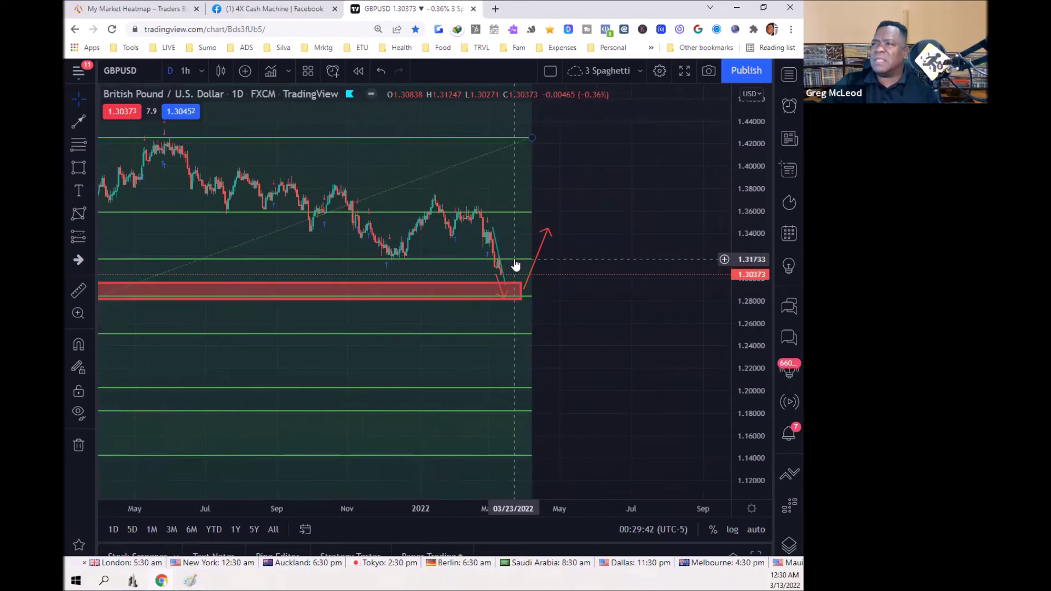
pyautogui.moveTo(422, 508); pyautogui.dragTo(438, 512)
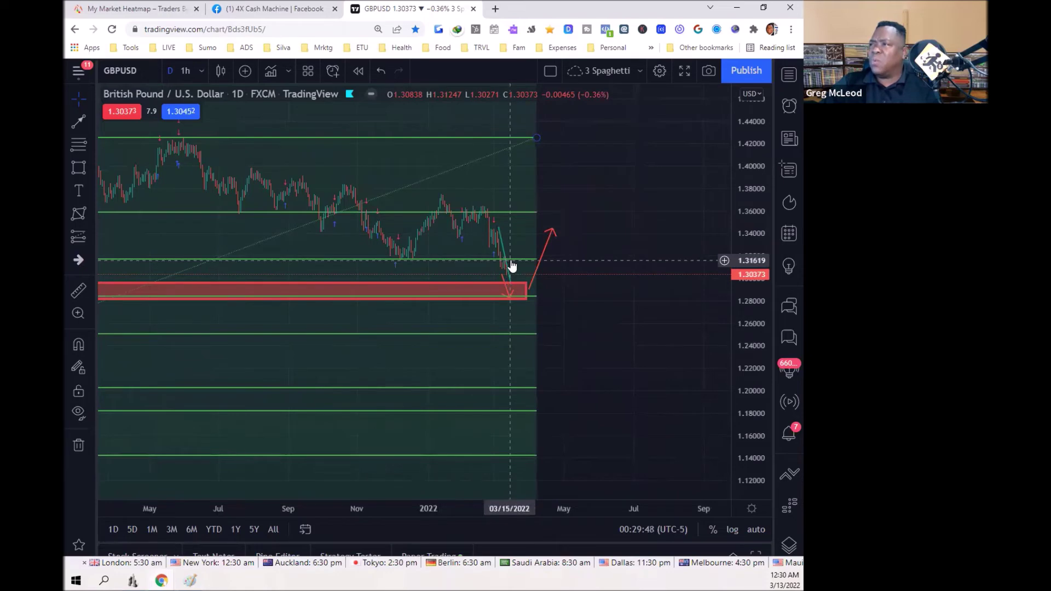
pyautogui.moveTo(512, 267); pyautogui.dragTo(512, 281)
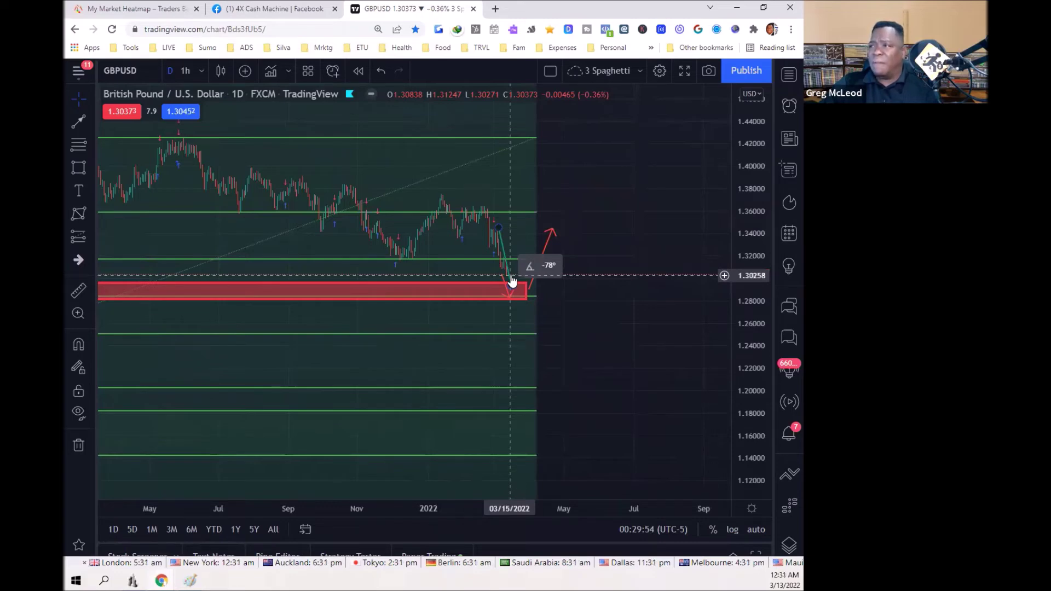
pyautogui.moveTo(512, 280); pyautogui.dragTo(512, 282)
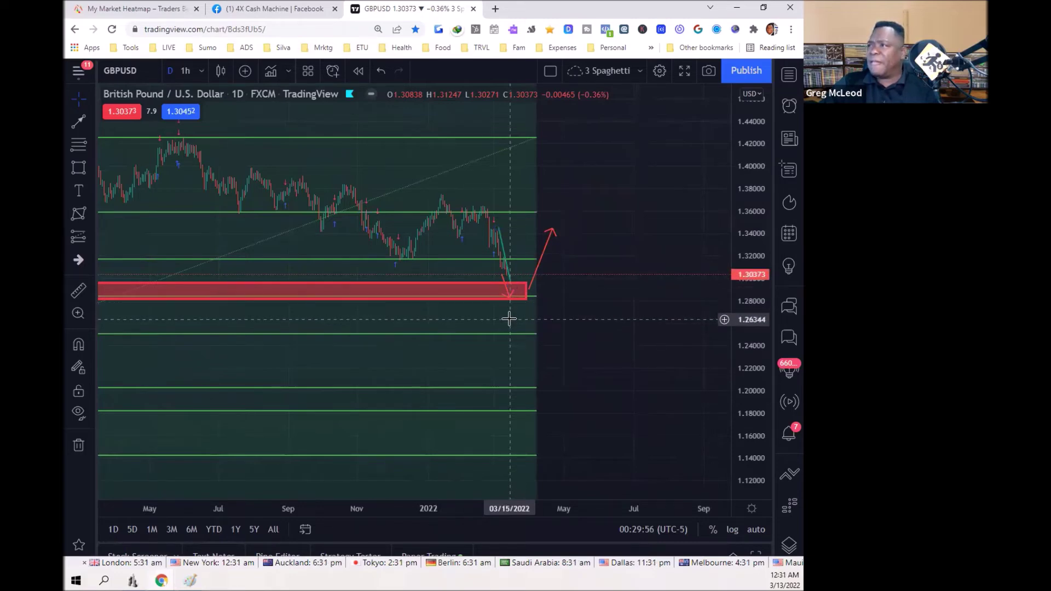
pyautogui.scroll(-5, 601, 494)
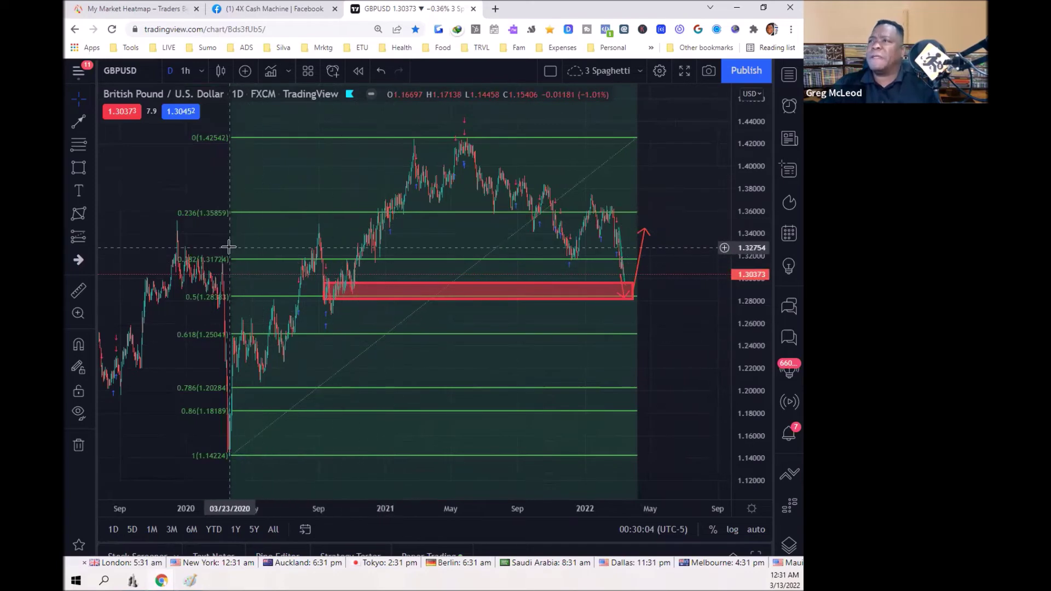
# Search for EURUSD and load the OANDA EURUSD chart.
pyautogui.click(141, 78)
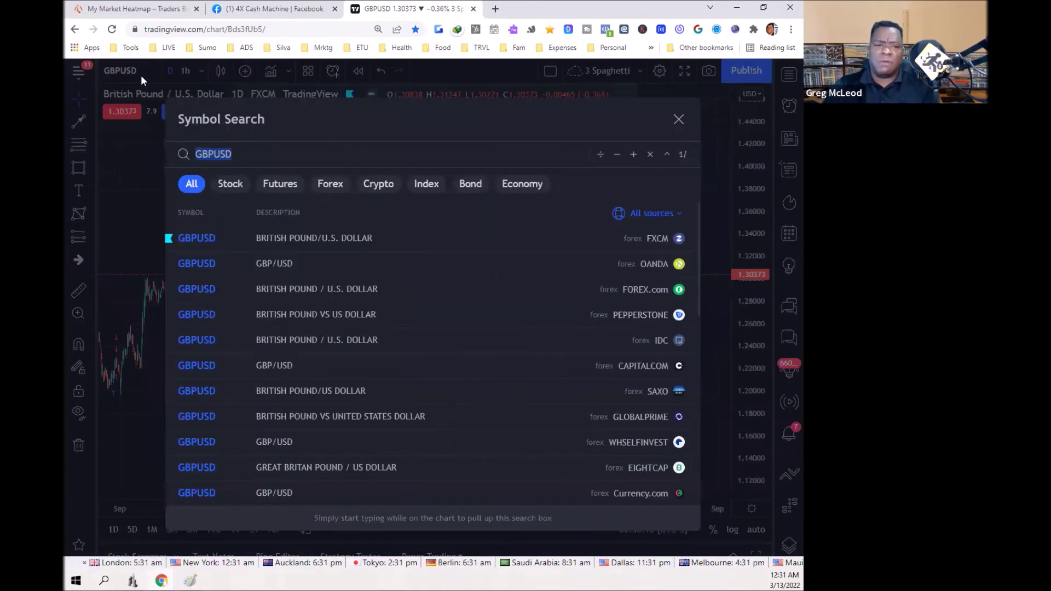
pyautogui.write('EUR')
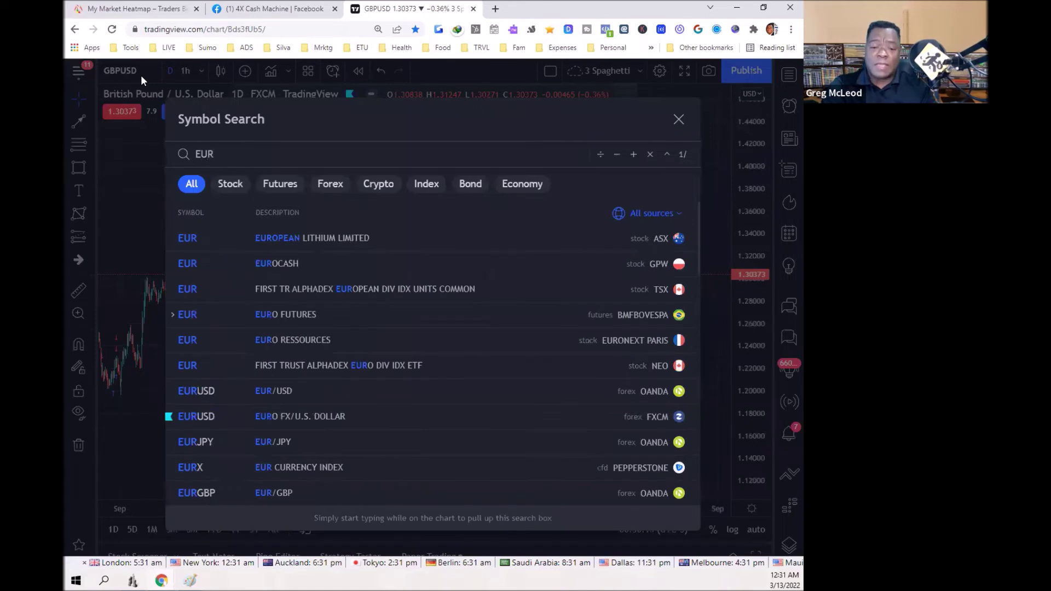
pyautogui.write('USD')
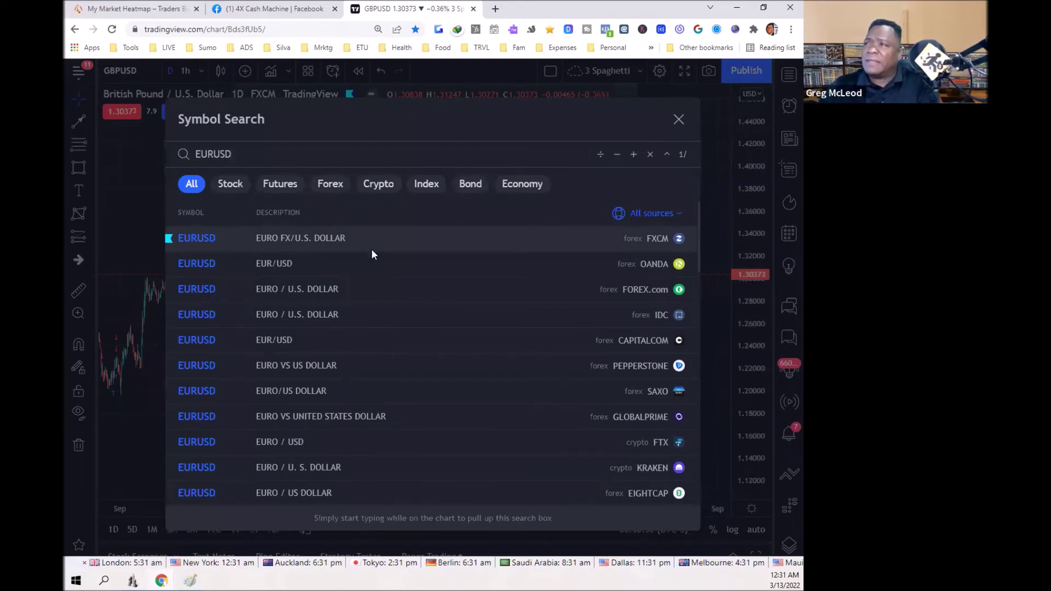
pyautogui.click(297, 267)
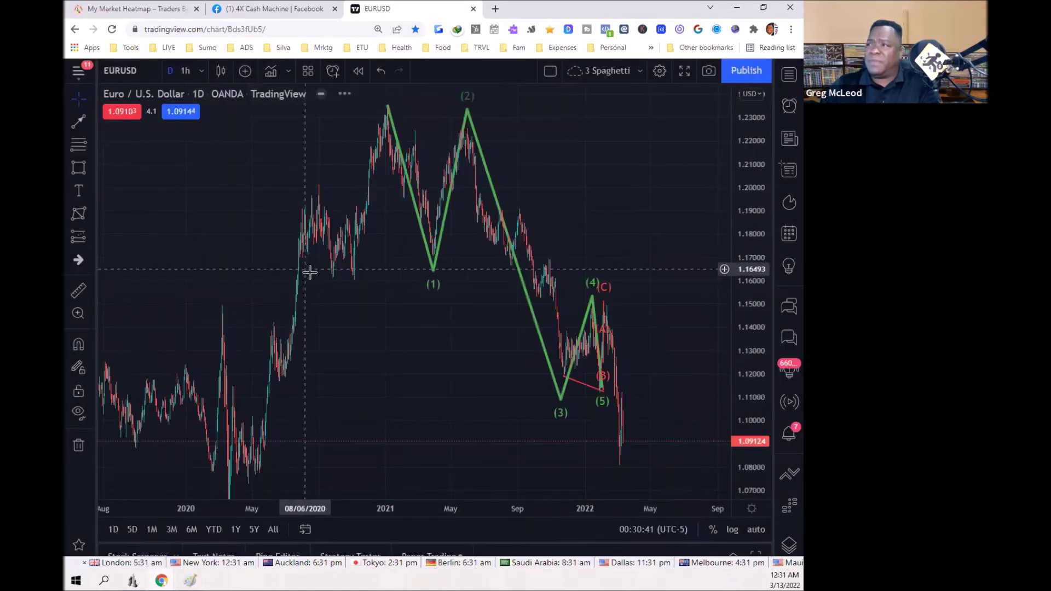
# Remove all the old wave-count drawings from the EURUSD chart.
pyautogui.rightClick(496, 319)
pyautogui.click(572, 501)
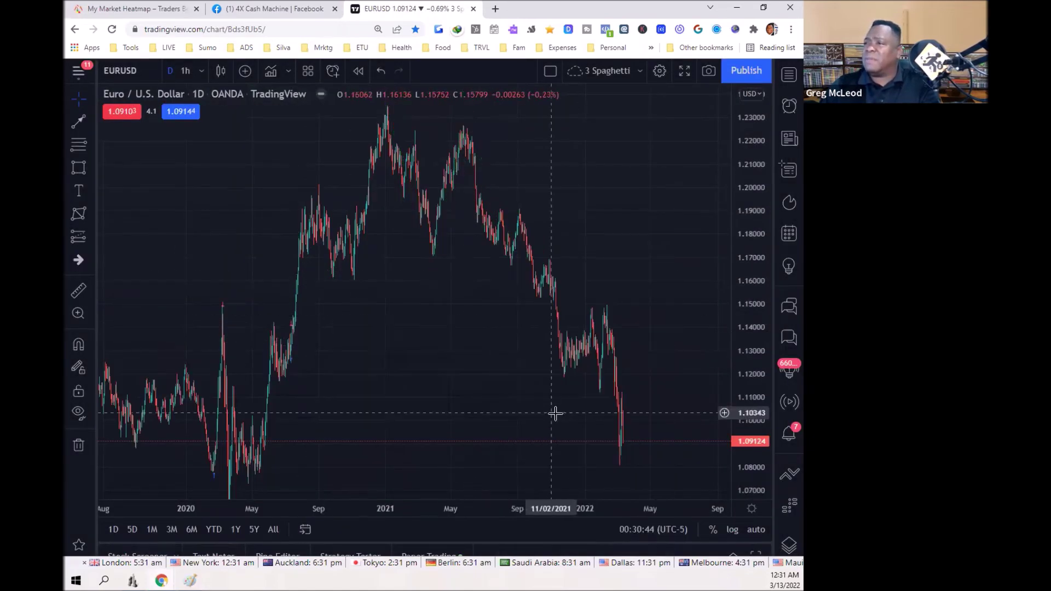
pyautogui.moveTo(562, 510); pyautogui.dragTo(236, 438)
pyautogui.scroll(2, 629, 294)
# Zoom in on the candles from December 2021 to mid-March 2022.
pyautogui.moveTo(586, 507); pyautogui.dragTo(424, 440)
pyautogui.moveTo(516, 352); pyautogui.dragTo(704, 284)
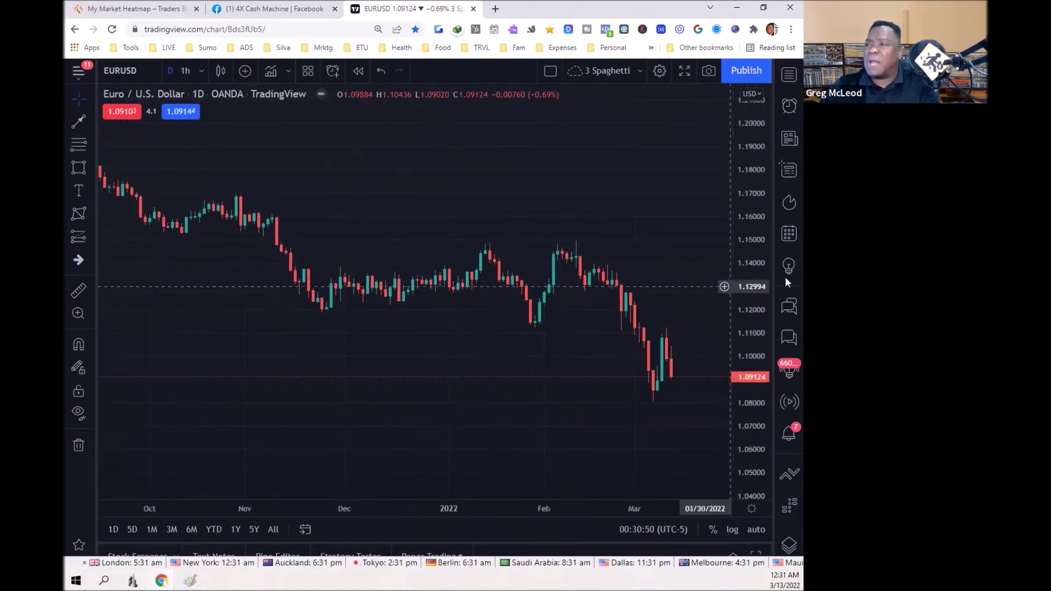
pyautogui.moveTo(601, 509); pyautogui.dragTo(329, 472)
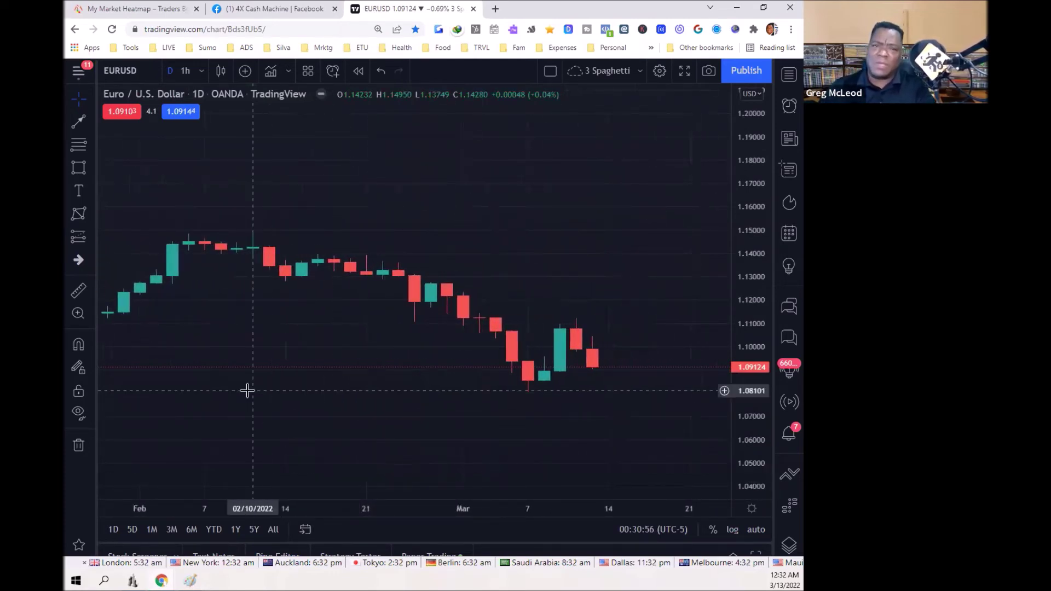
pyautogui.scroll(-1, 617, 503)
pyautogui.scroll(-3, 617, 503)
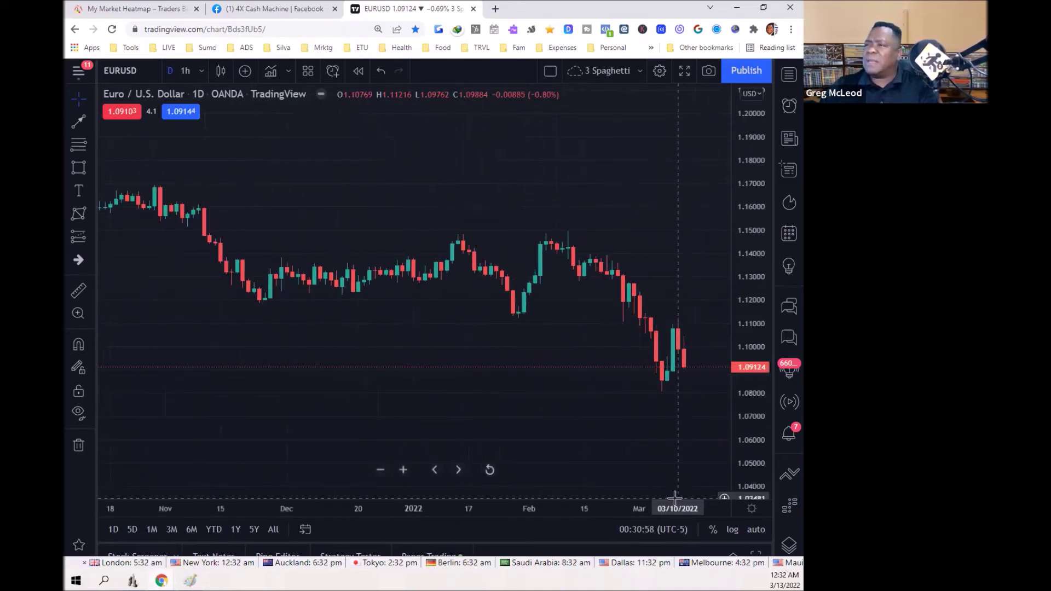
pyautogui.scroll(4, 655, 495)
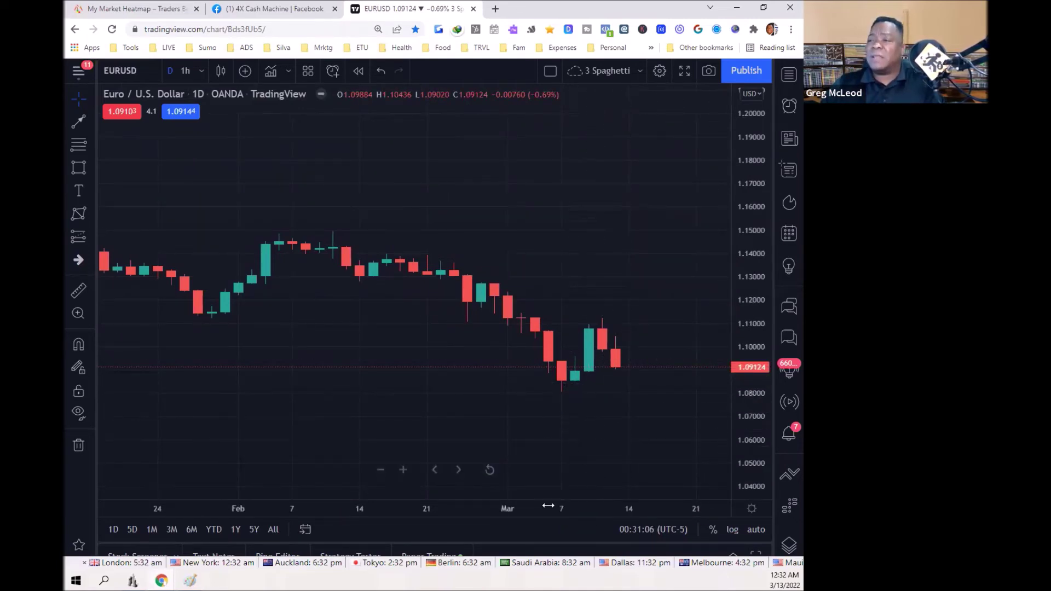
pyautogui.scroll(-5, 645, 494)
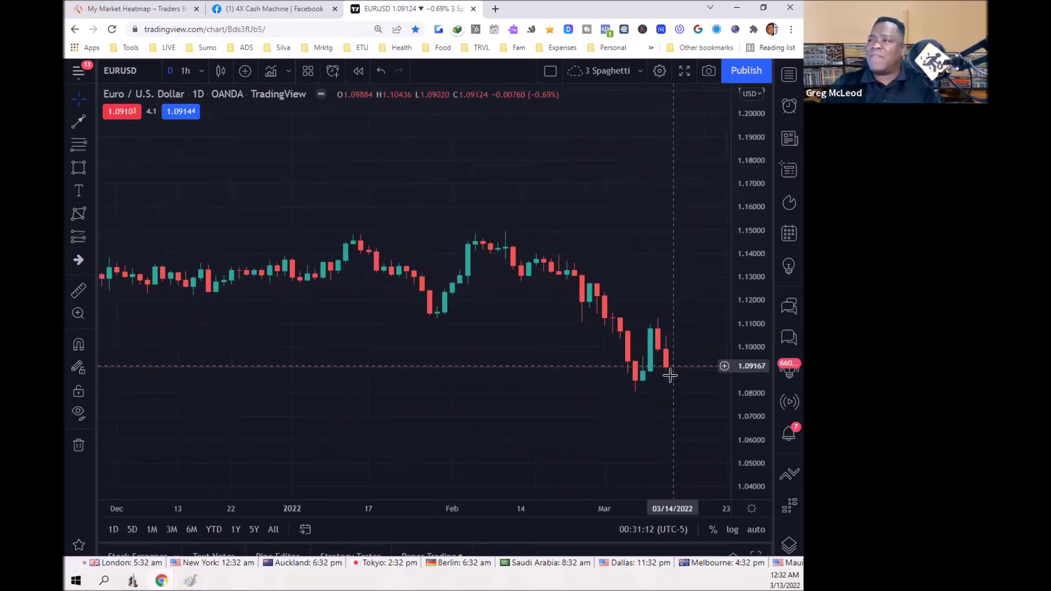
# Draw a downtrend line from the late-February high past the latest candles.
pyautogui.click(91, 124)
pyautogui.click(137, 121)
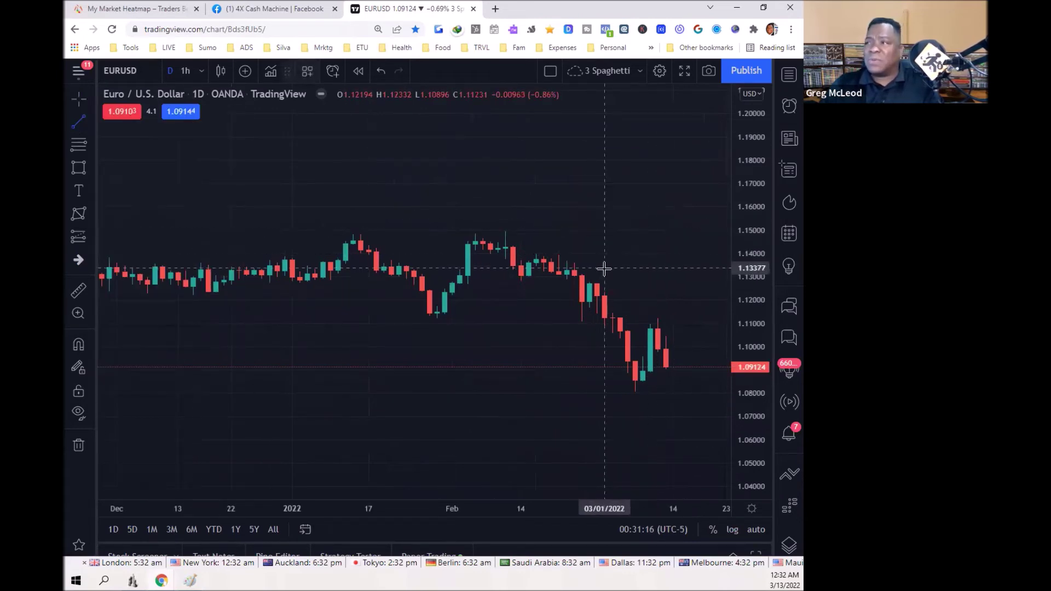
pyautogui.click(567, 255)
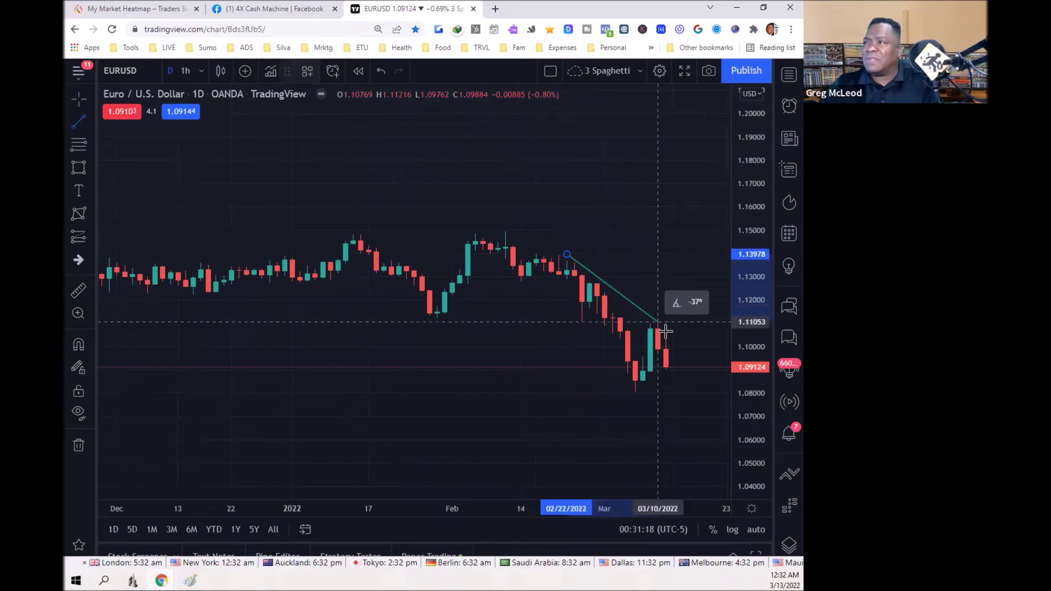
pyautogui.click(716, 366)
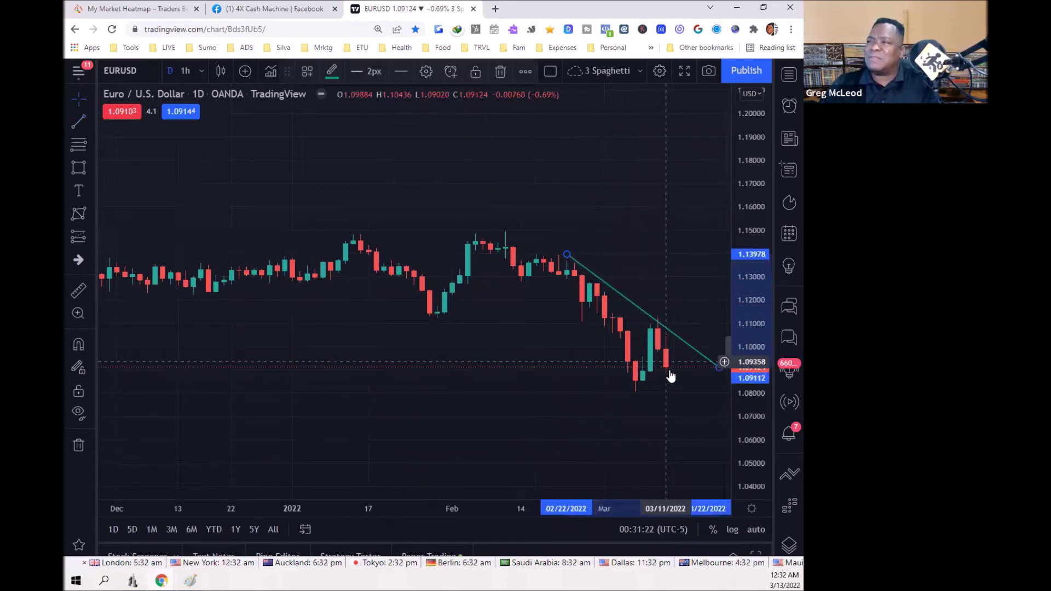
# Place a horizontal support line at 1.08046.
pyautogui.moveTo(457, 371); pyautogui.dragTo(462, 295)
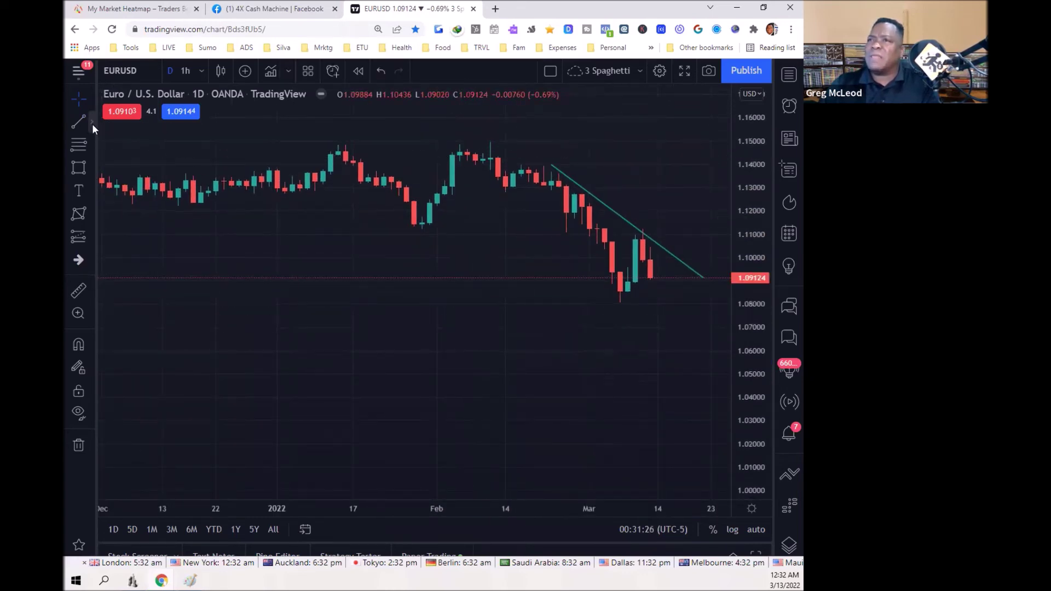
pyautogui.click(92, 124)
pyautogui.click(117, 275)
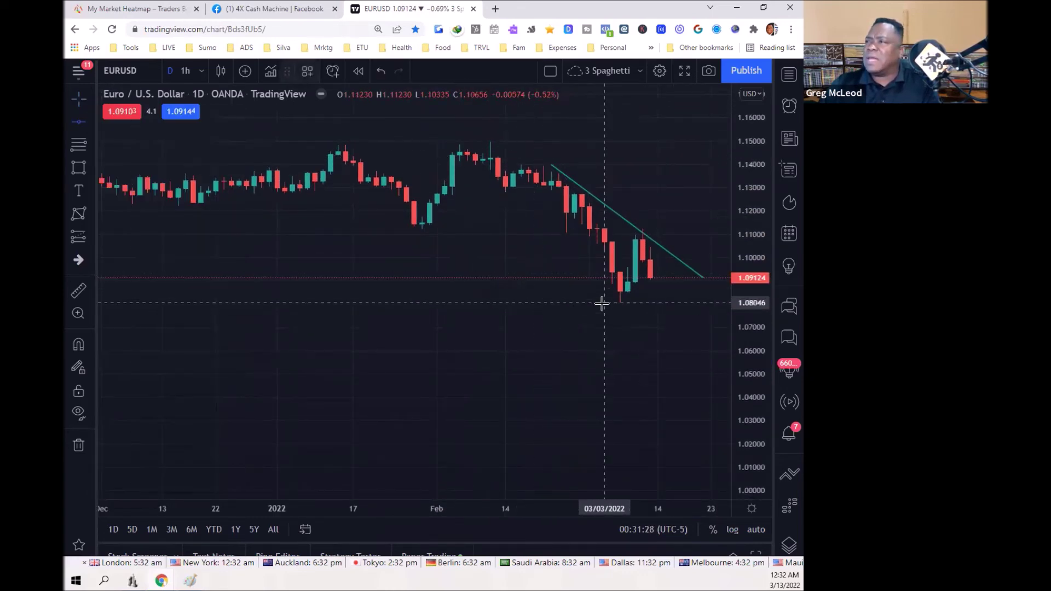
pyautogui.click(605, 302)
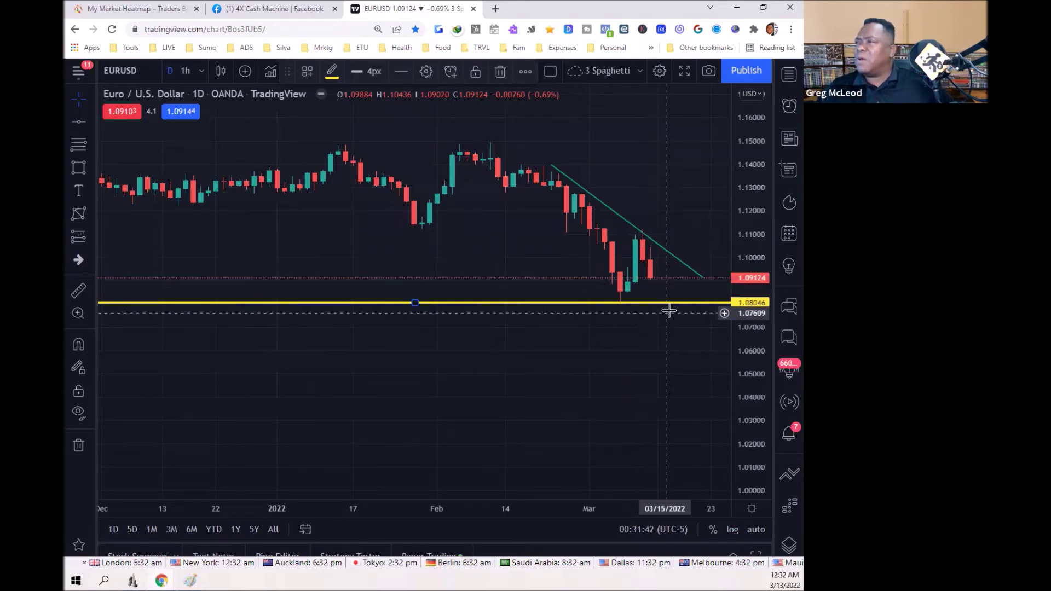
# Draw an arrow from the last candles down to the yellow support line.
pyautogui.click(92, 122)
pyautogui.click(120, 145)
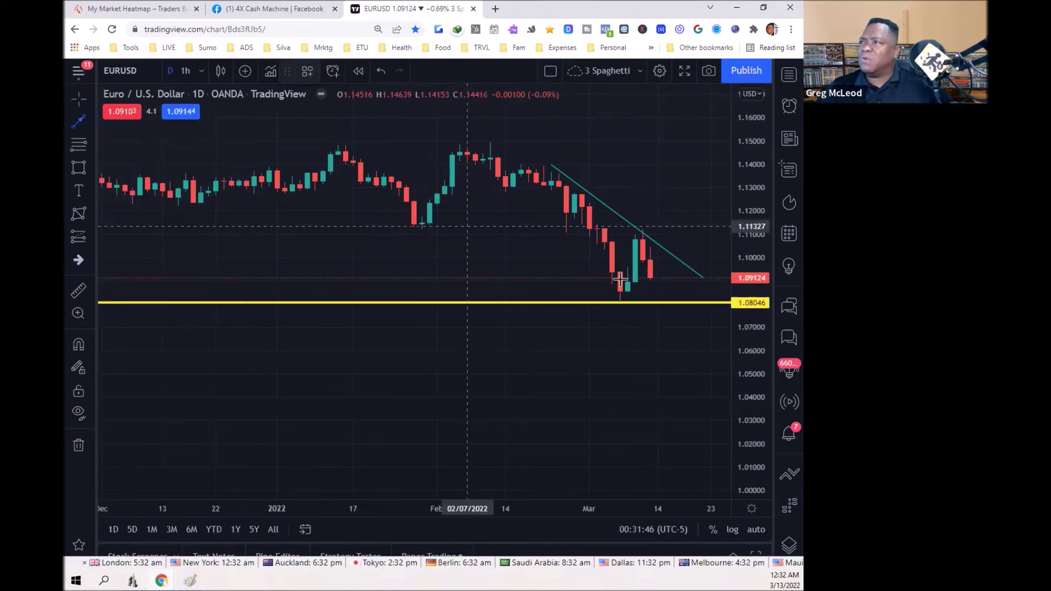
pyautogui.click(666, 300)
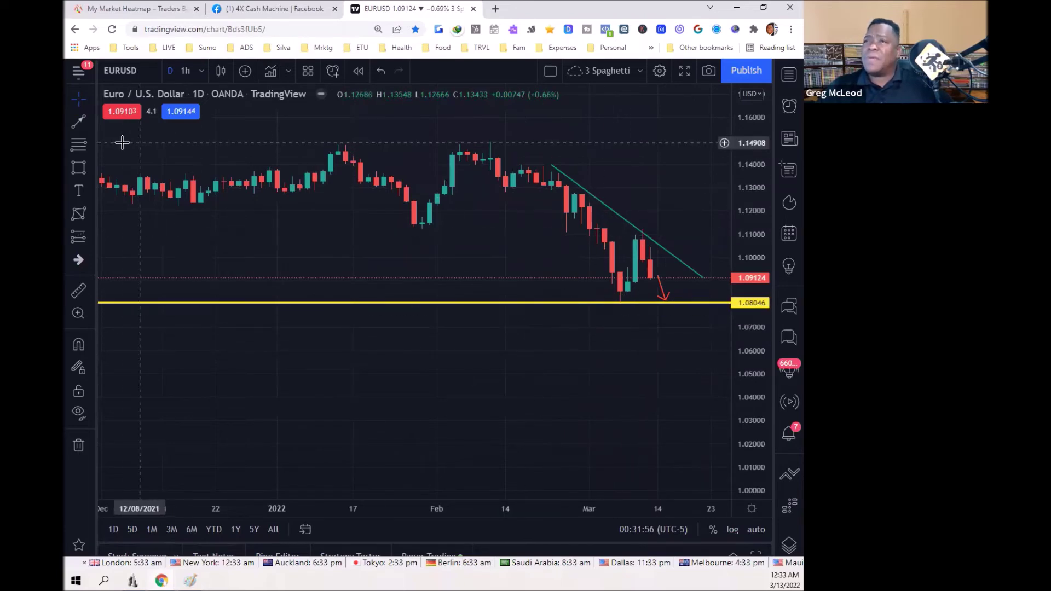
# Draw a steep trend line from the recent swing high down to the yellow line.
pyautogui.click(92, 124)
pyautogui.click(109, 124)
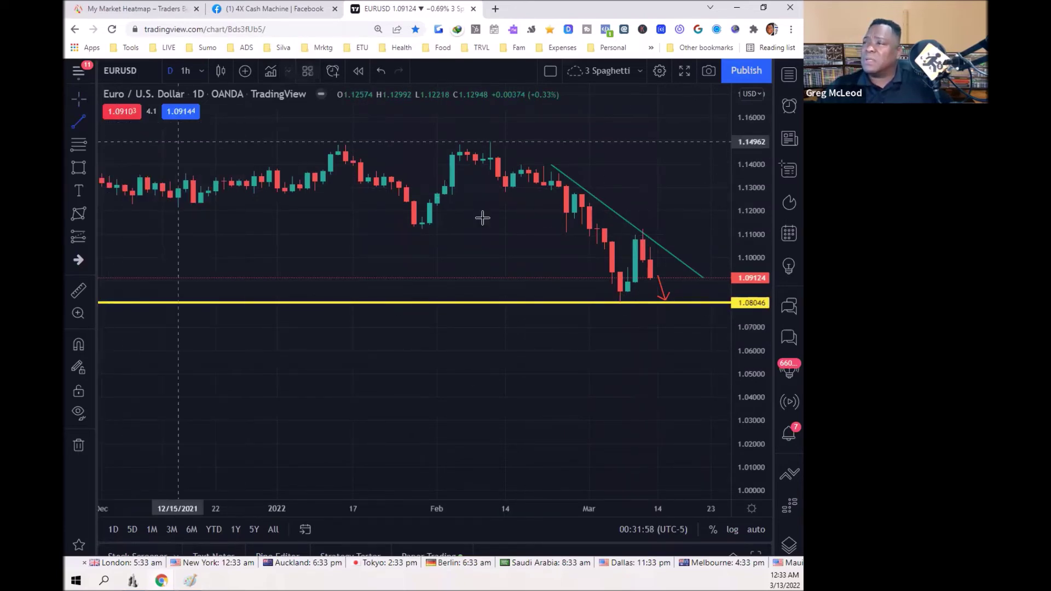
pyautogui.click(642, 227)
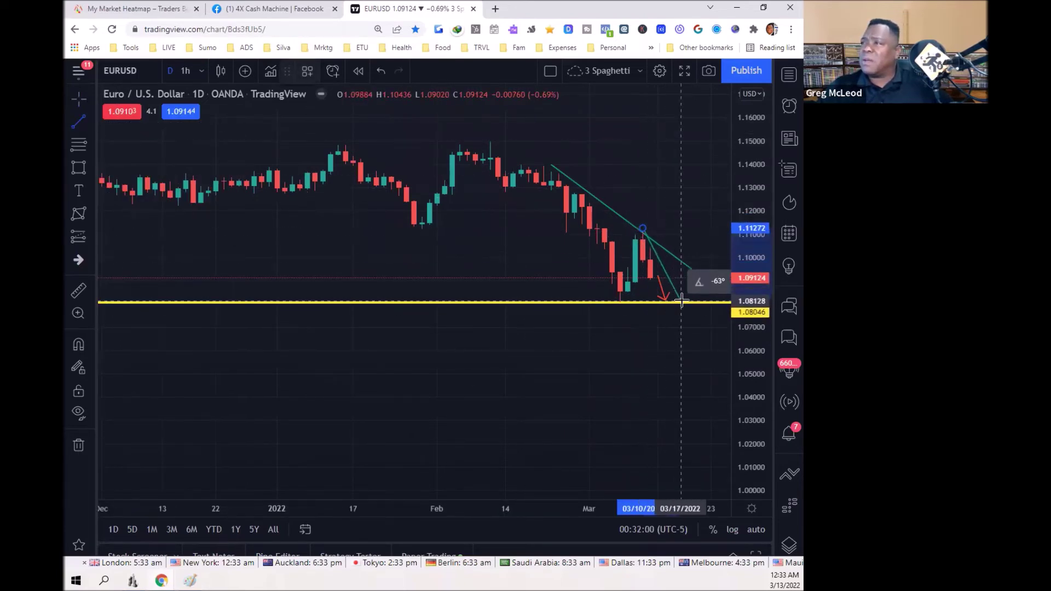
pyautogui.click(682, 304)
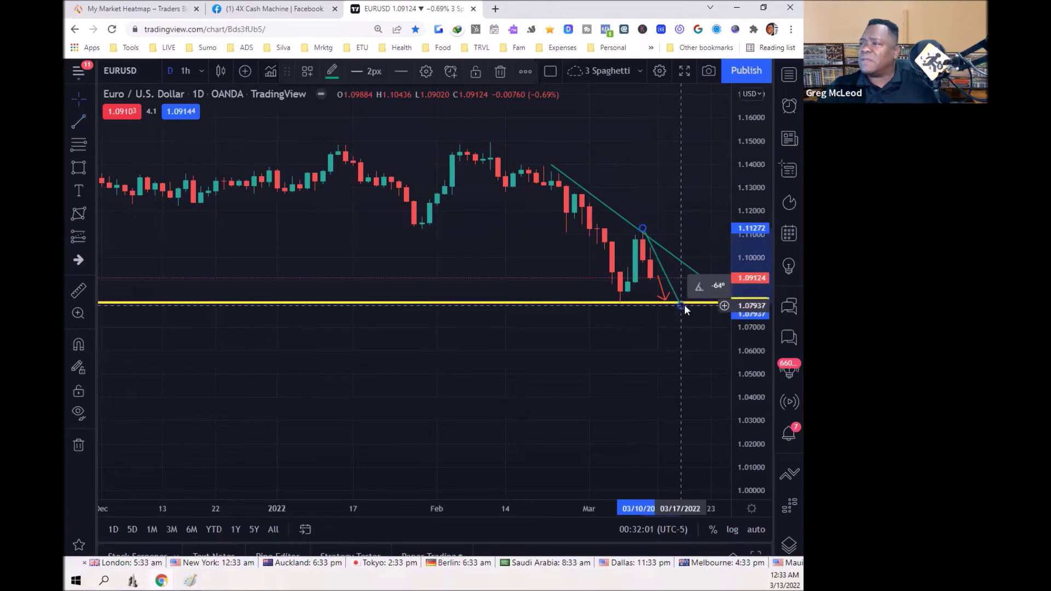
# Make both downtrend lines red, extend the steep one to the yellow line, and zoom out.
pyautogui.click(624, 221)
pyautogui.click(332, 71)
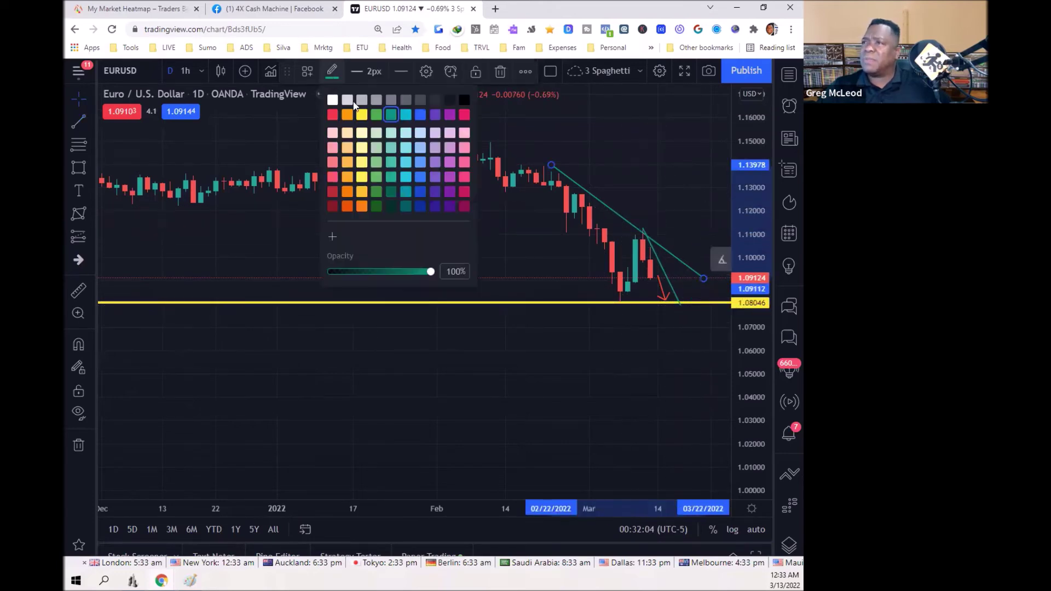
pyautogui.click(333, 116)
pyautogui.click(662, 268)
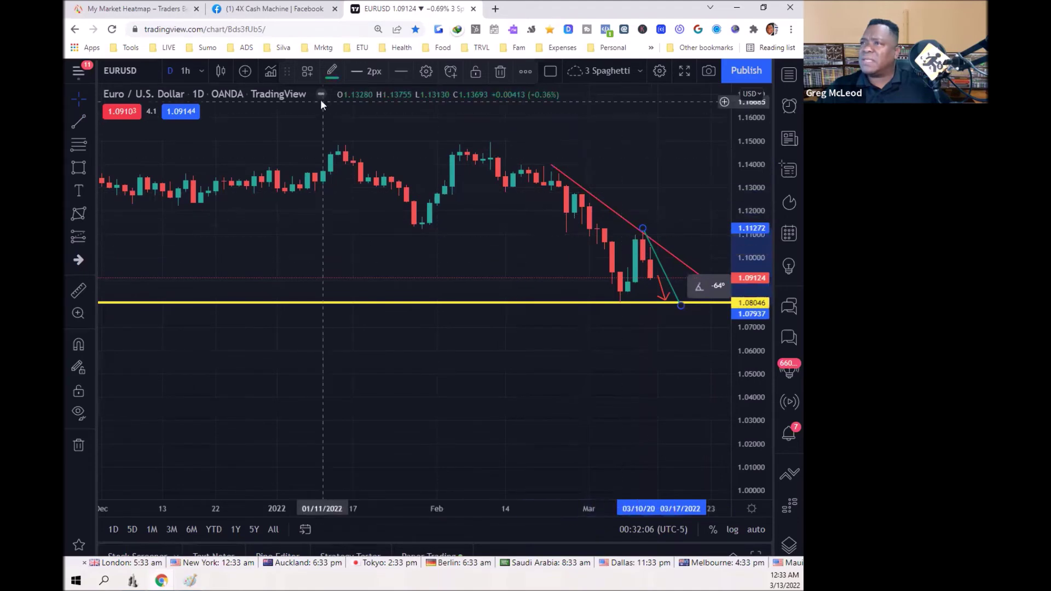
pyautogui.click(332, 72)
pyautogui.click(332, 116)
pyautogui.click(645, 162)
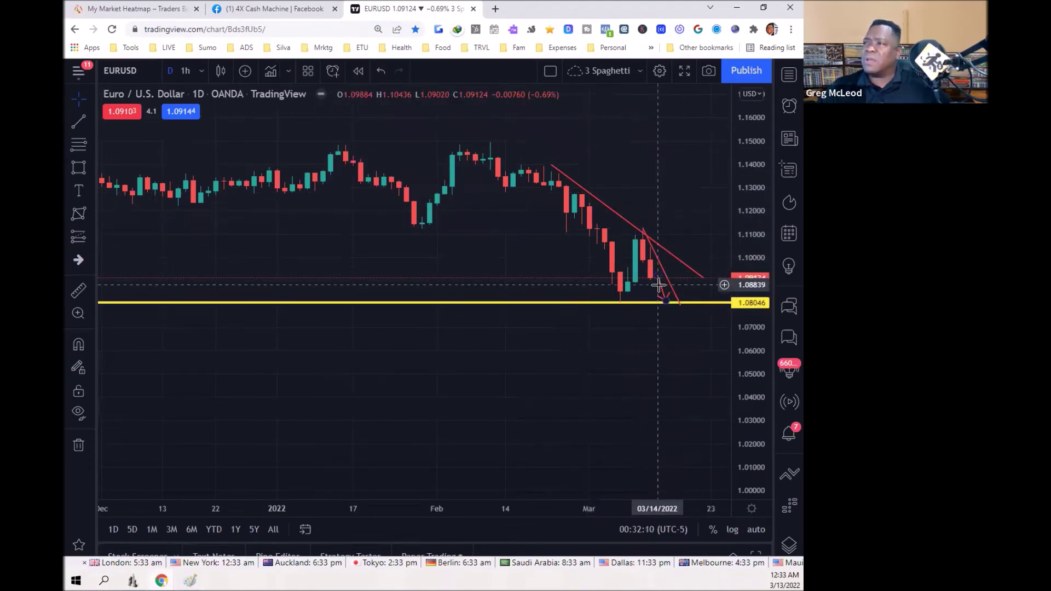
pyautogui.moveTo(660, 292); pyautogui.dragTo(679, 304)
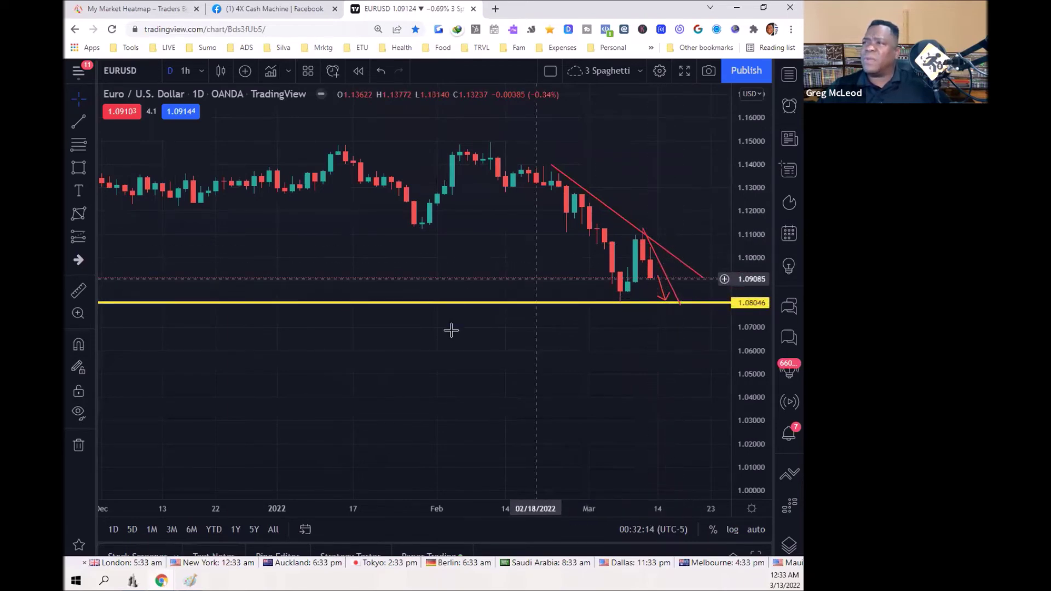
pyautogui.moveTo(462, 510); pyautogui.dragTo(698, 485)
# Zoom out to show EURUSD back to 2015 with prices spanning 0.85–1.25.
pyautogui.moveTo(746, 214); pyautogui.dragTo(745, 236)
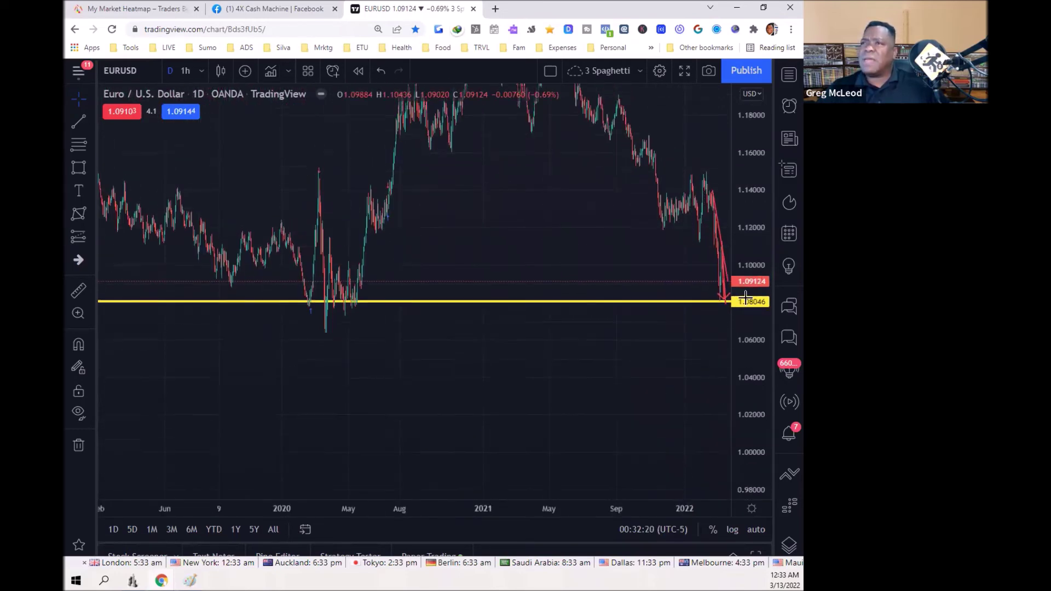
pyautogui.moveTo(365, 504); pyautogui.dragTo(563, 499)
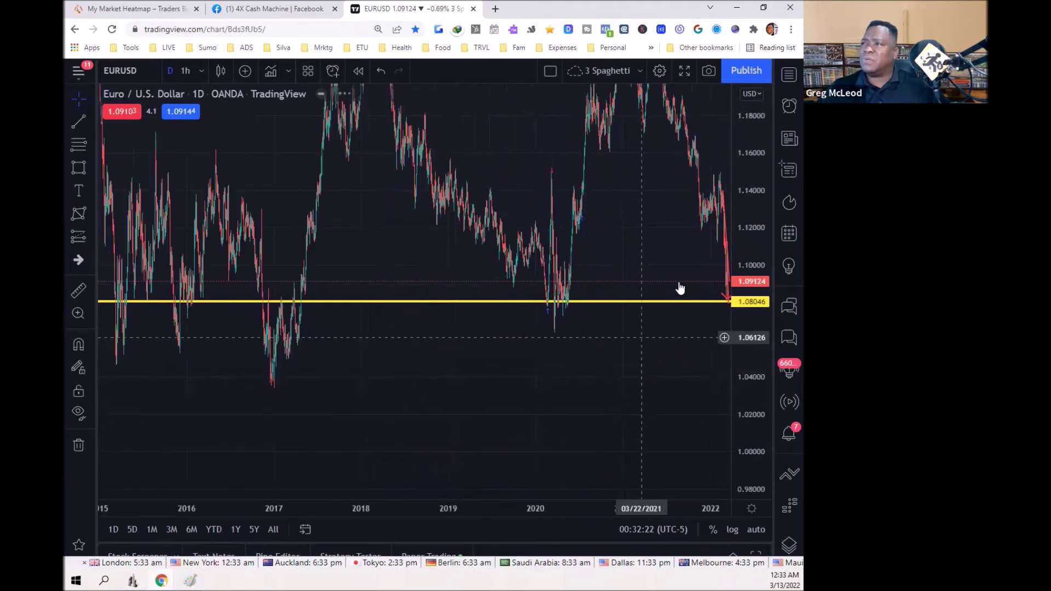
pyautogui.moveTo(750, 190); pyautogui.dragTo(785, 384)
pyautogui.moveTo(607, 391); pyautogui.dragTo(560, 339)
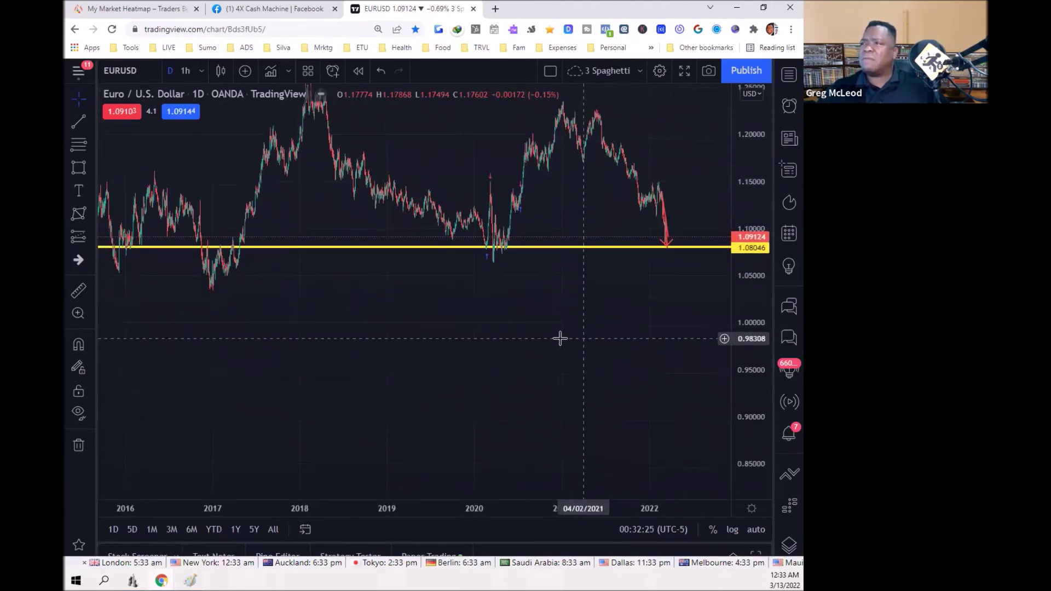
# Add yellow horizontal levels at 1.03518 and 1.06360.
pyautogui.click(90, 120)
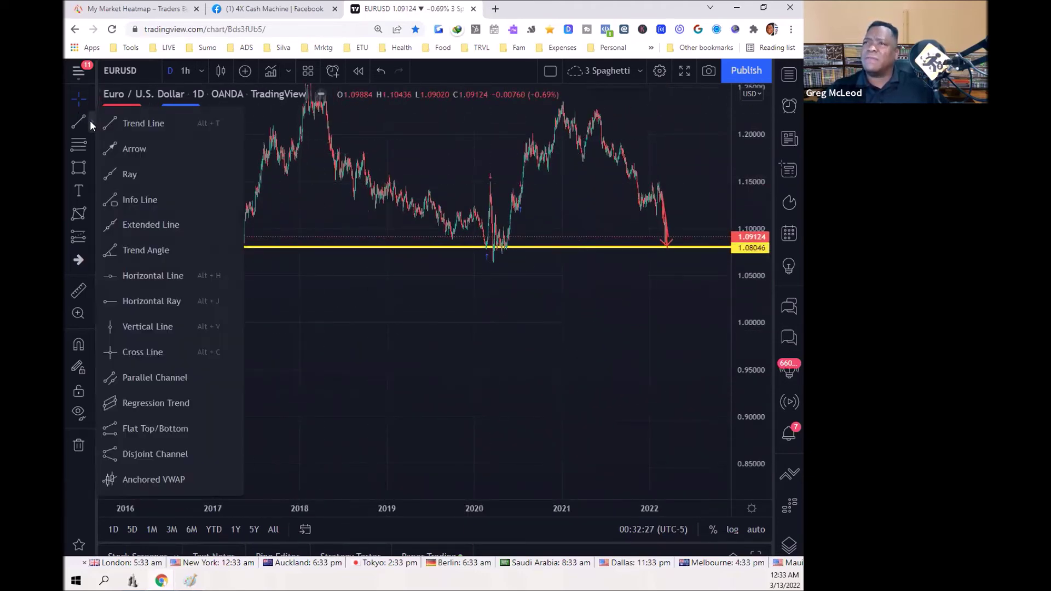
pyautogui.click(123, 276)
pyautogui.click(211, 288)
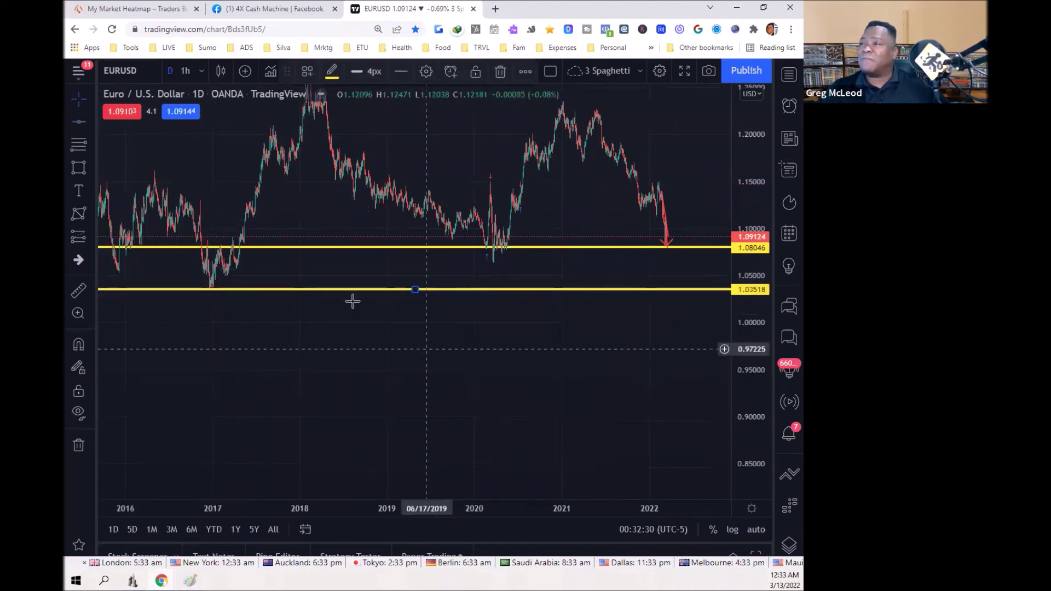
pyautogui.click(78, 121)
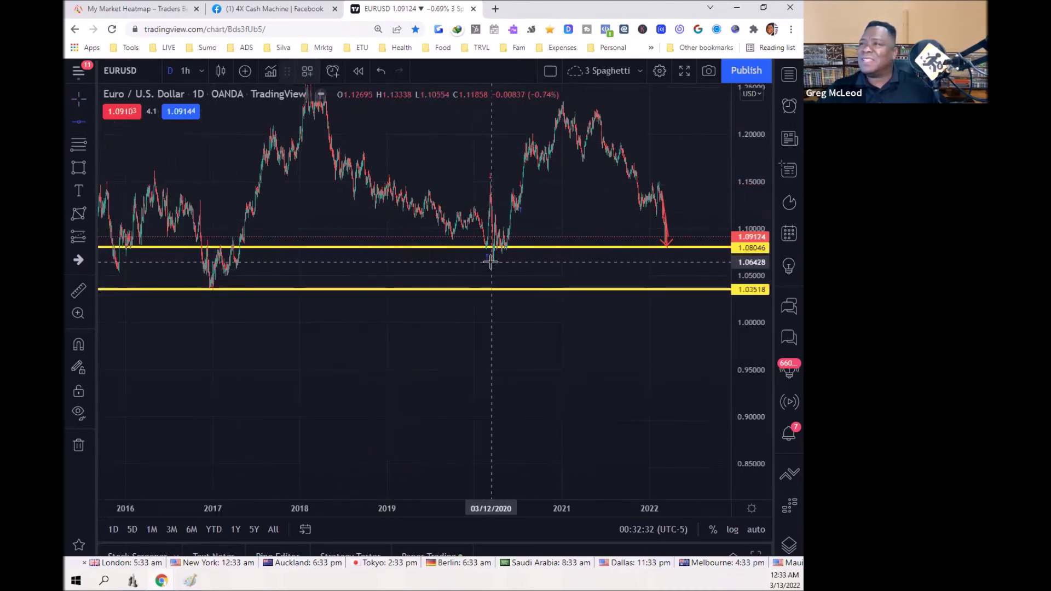
pyautogui.click(490, 262)
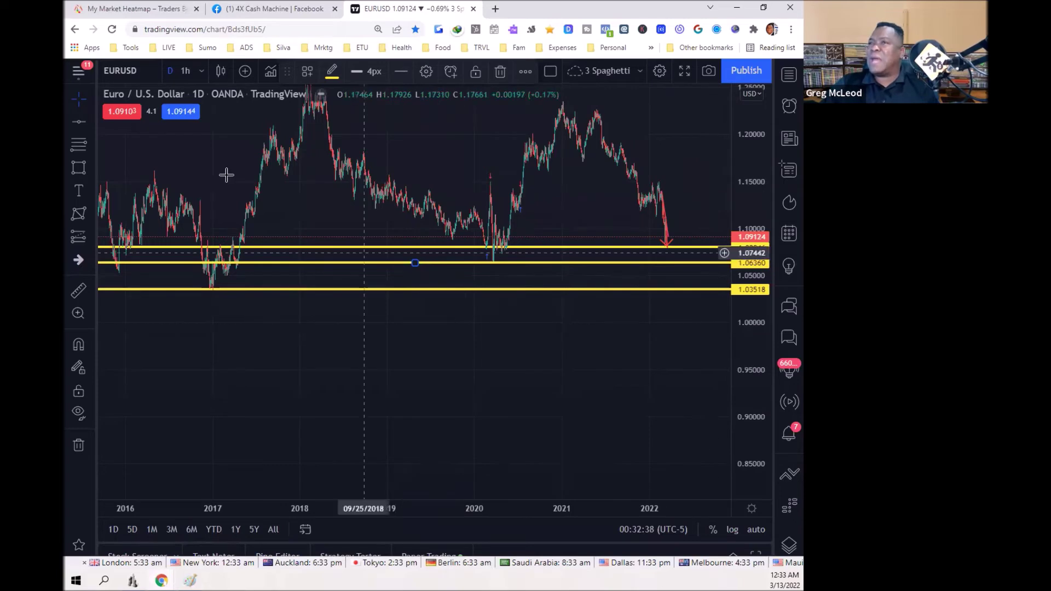
pyautogui.click(242, 180)
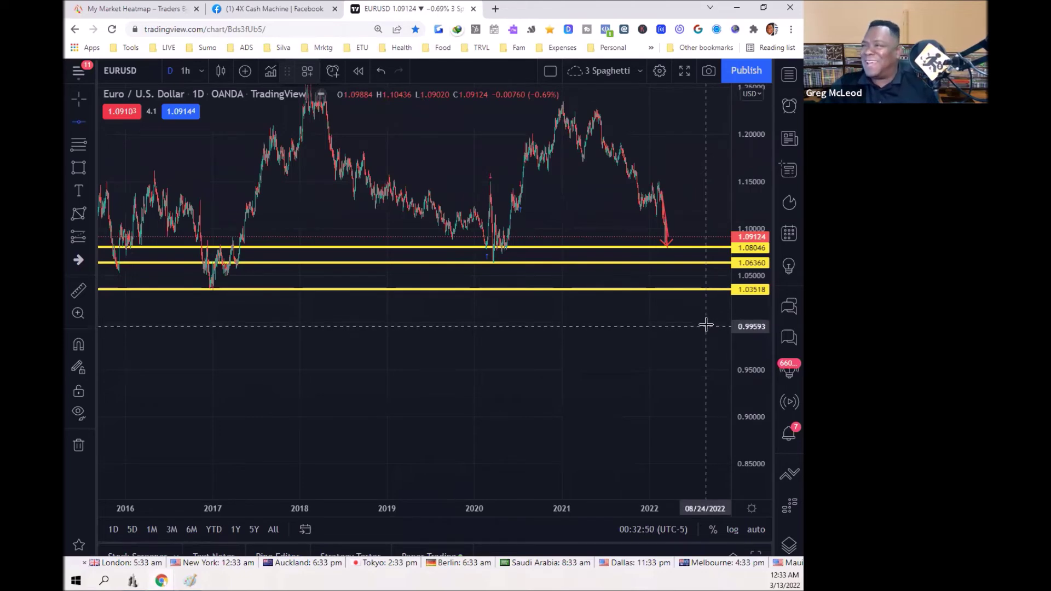
# Add a yellow horizontal level at 1.00202, then browse back to the earliest candles and forward again.
pyautogui.click(706, 321)
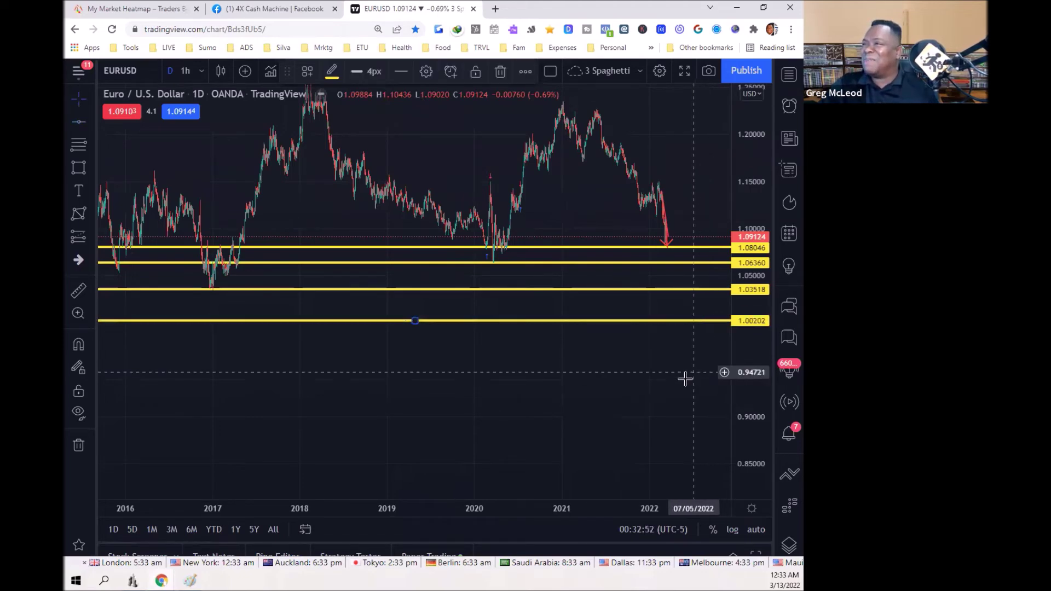
pyautogui.moveTo(610, 504); pyautogui.dragTo(720, 477)
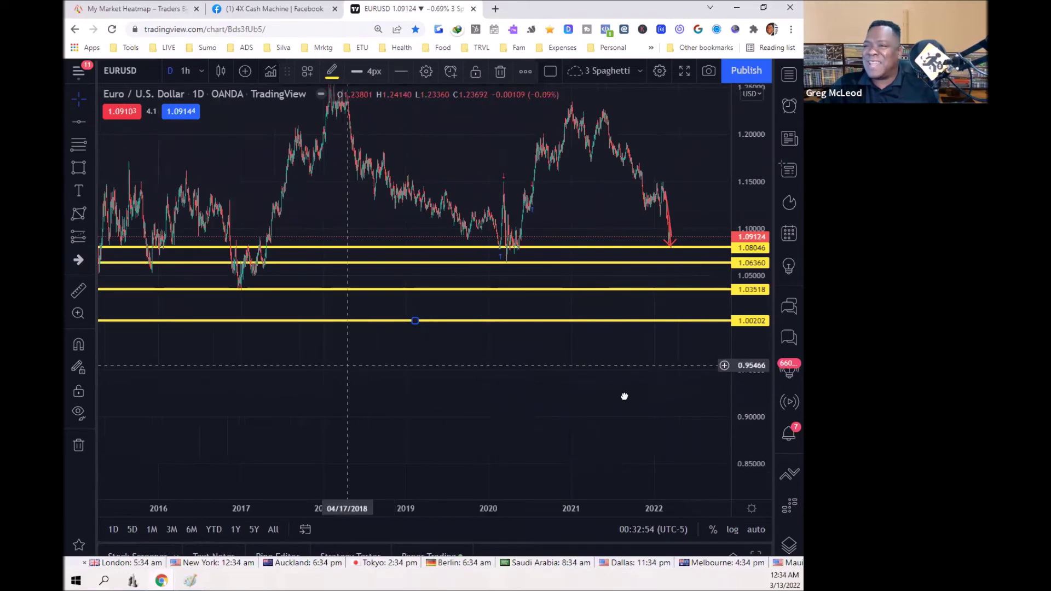
pyautogui.moveTo(262, 416); pyautogui.dragTo(547, 417)
pyautogui.moveTo(387, 418); pyautogui.dragTo(504, 416)
pyautogui.moveTo(394, 406); pyautogui.dragTo(631, 425)
pyautogui.moveTo(542, 417); pyautogui.dragTo(445, 365)
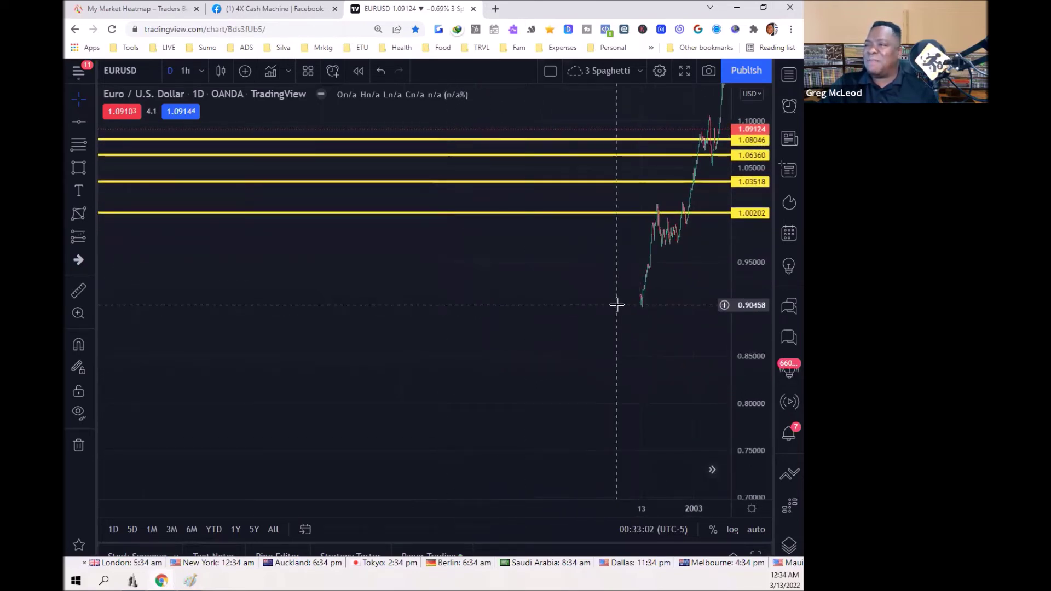
pyautogui.hscroll(10, 692, 334)
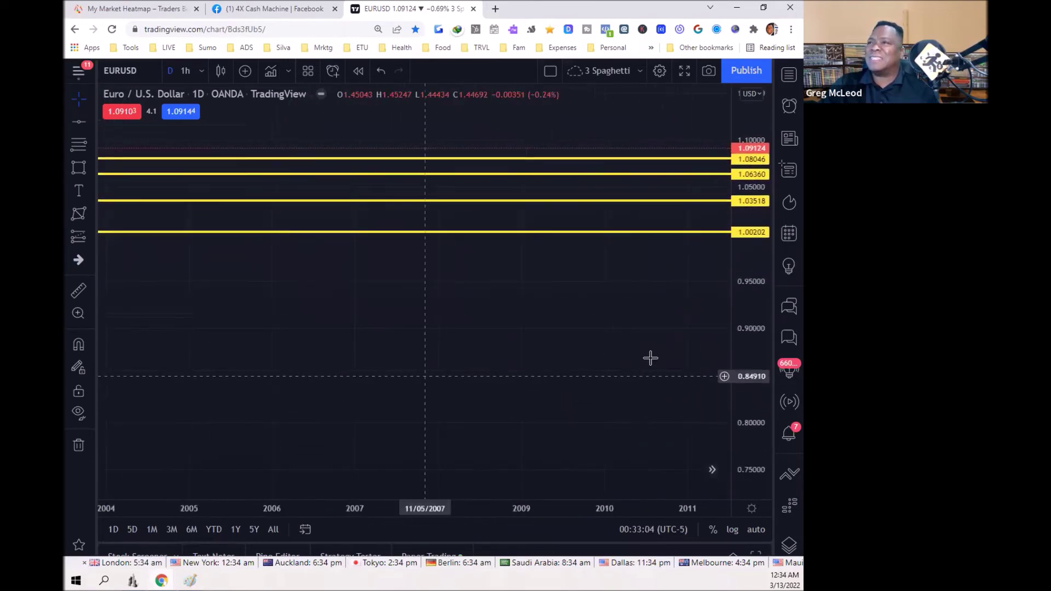
pyautogui.hscroll(10, 593, 398)
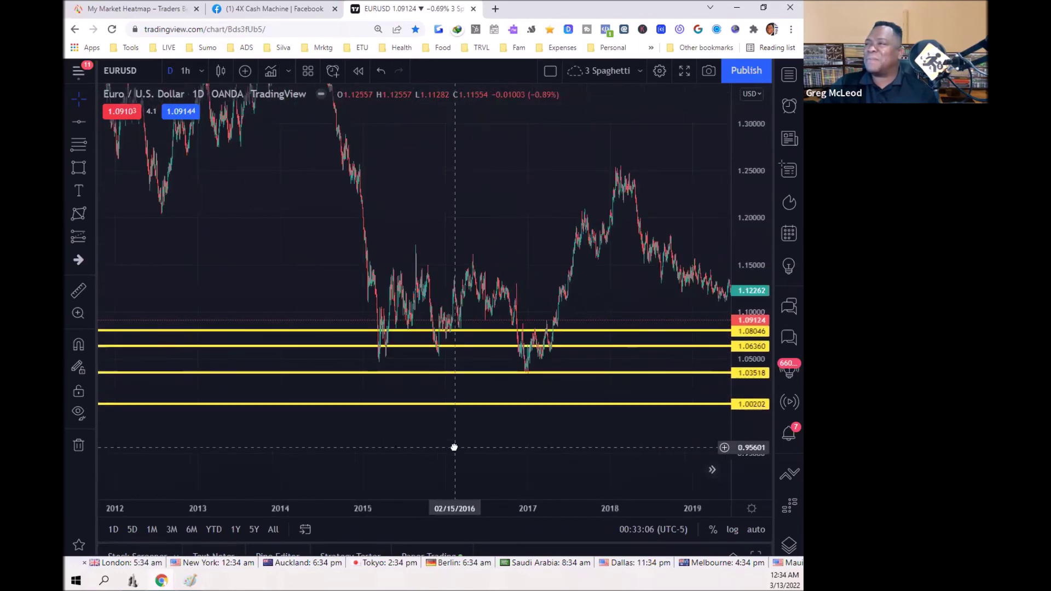
pyautogui.hscroll(10, 644, 332)
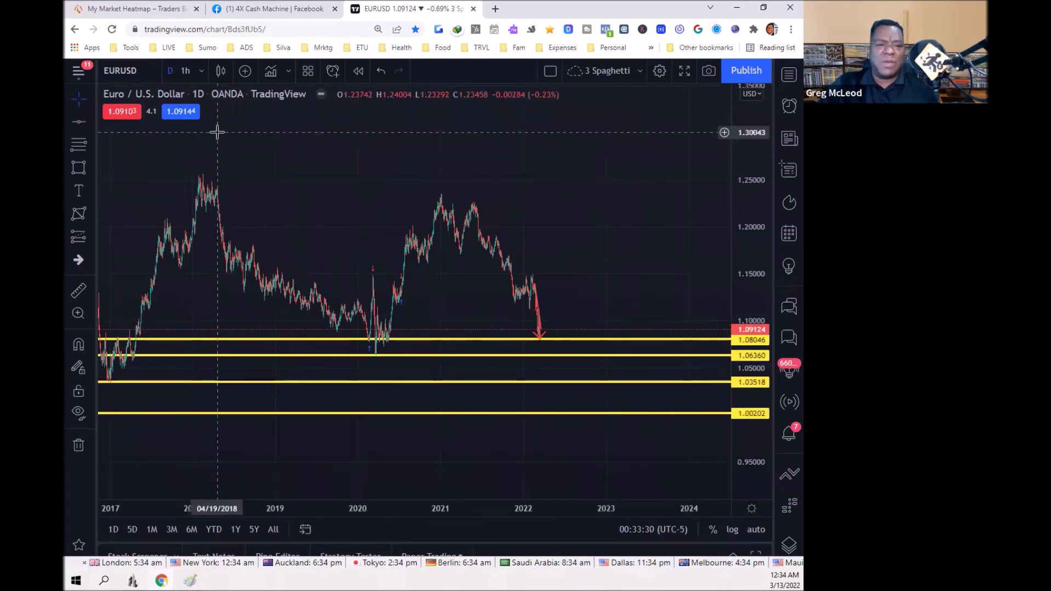
# Switch the chart to USDCAD and remove all existing drawings.
pyautogui.click(133, 70)
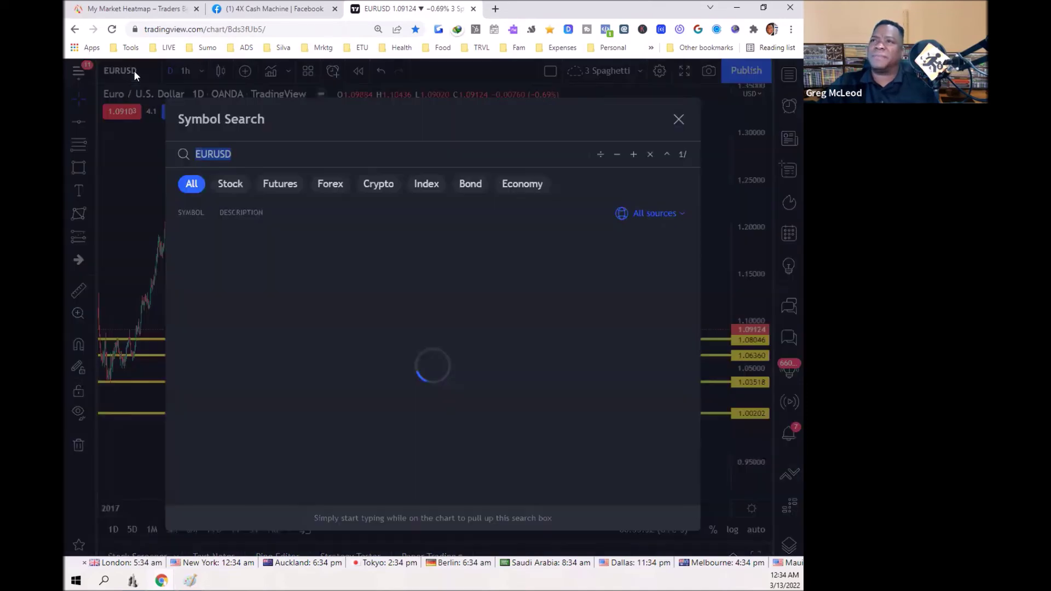
pyautogui.write('CAD')
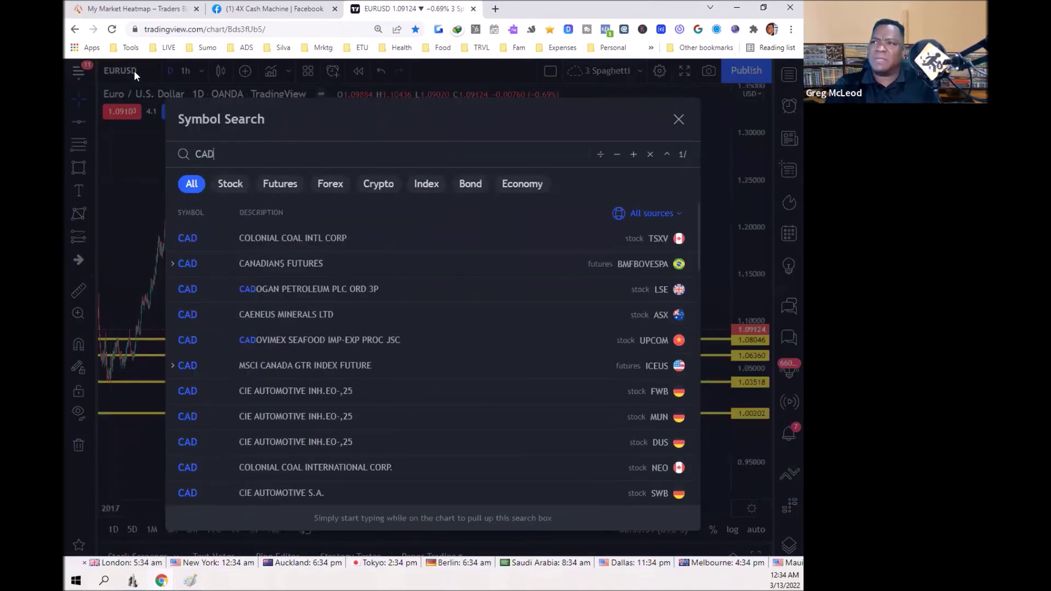
pyautogui.press('BackSpace')
pyautogui.press('BackSpace')
pyautogui.press('BackSpace')
pyautogui.write('USDCAD')
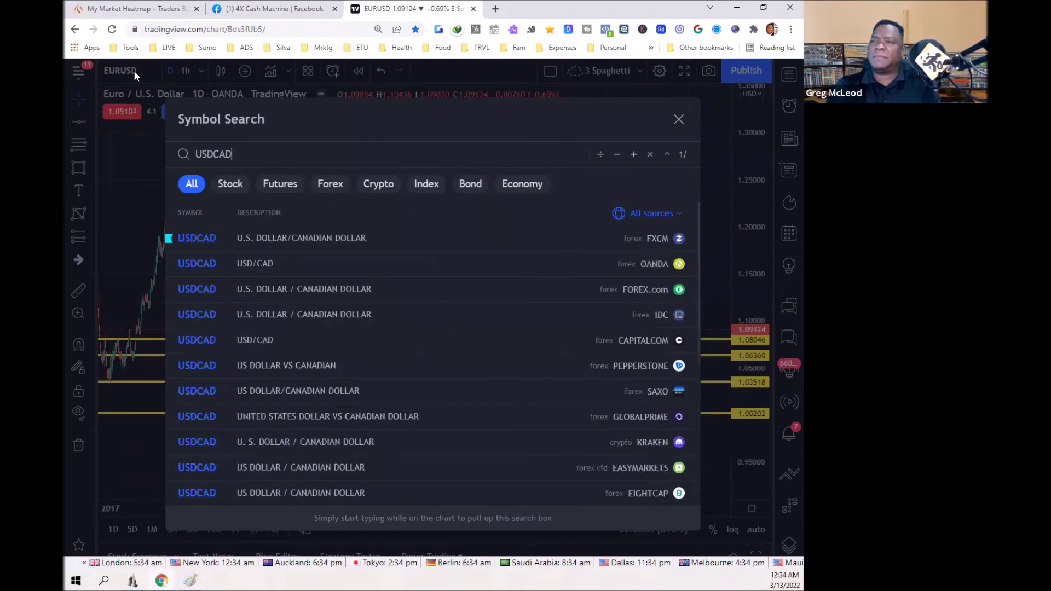
pyautogui.press('Return')
pyautogui.rightClick(586, 283)
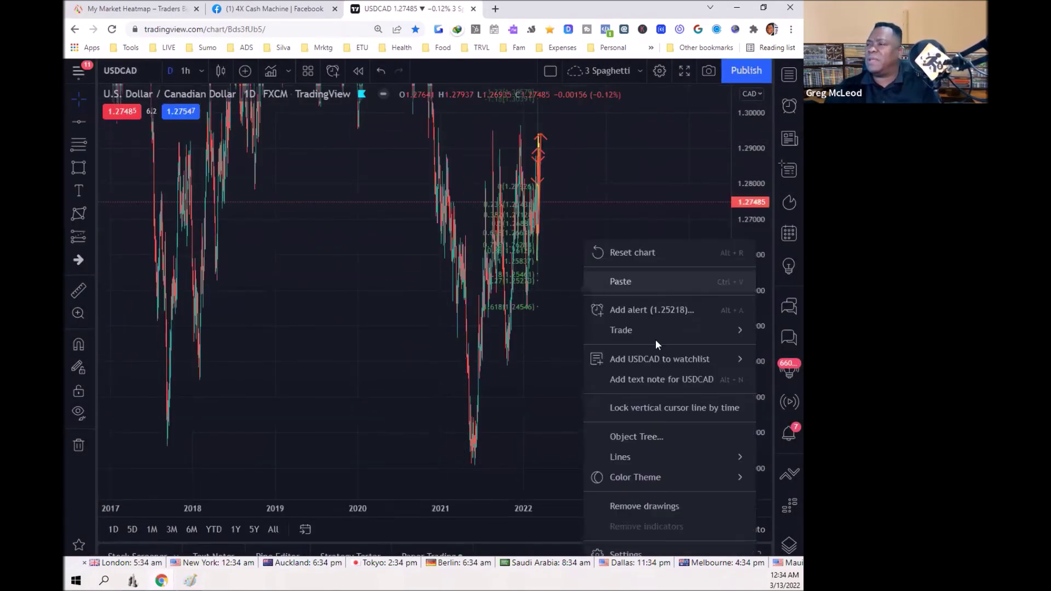
pyautogui.click(636, 507)
# Frame the 2020–2022 candles and place a yellow horizontal resistance at the 1.29650 highs.
pyautogui.moveTo(747, 234); pyautogui.dragTo(748, 285)
pyautogui.scroll(5, 409, 497)
pyautogui.moveTo(417, 367); pyautogui.dragTo(731, 381)
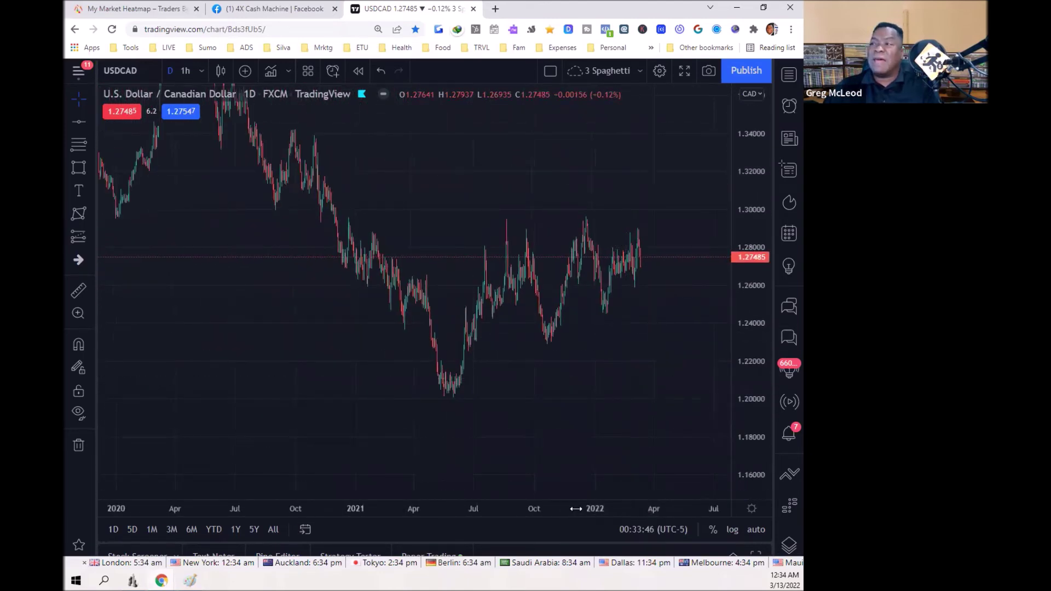
pyautogui.scroll(5, 458, 471)
pyautogui.moveTo(458, 470); pyautogui.dragTo(586, 432)
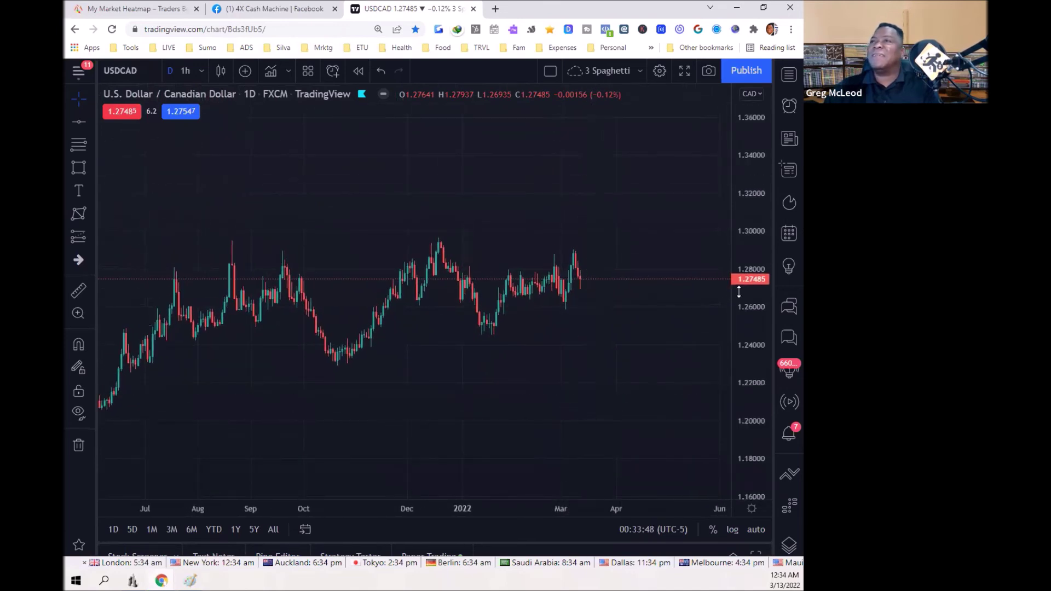
pyautogui.moveTo(766, 257); pyautogui.dragTo(766, 238)
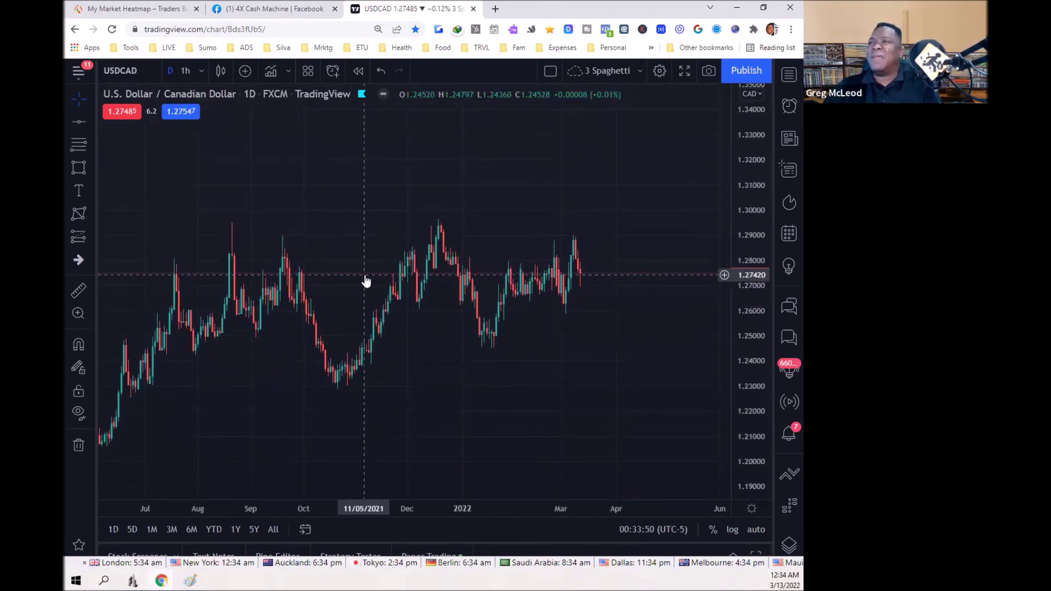
pyautogui.click(78, 122)
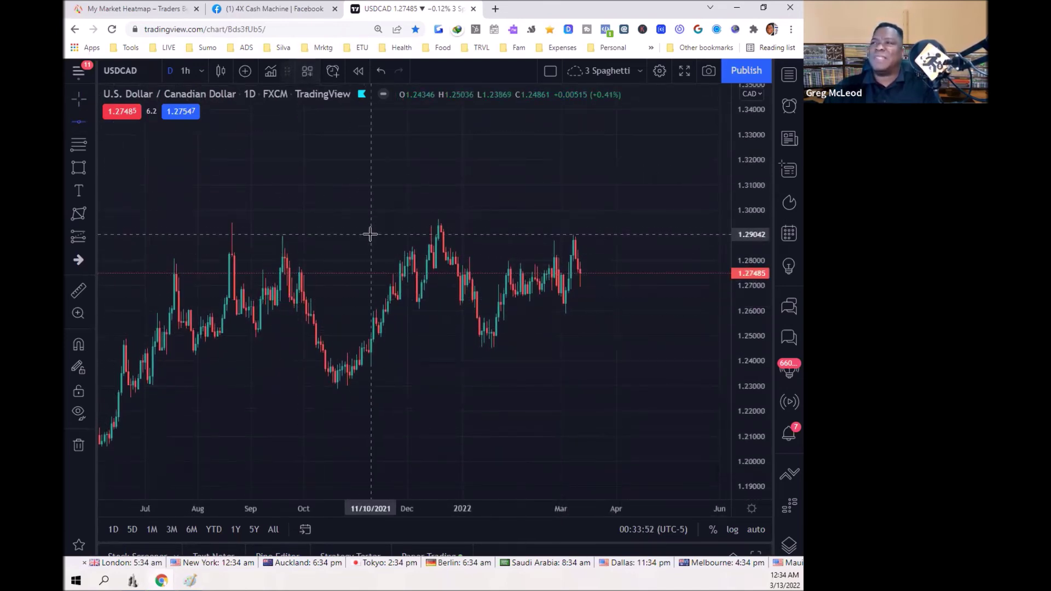
pyautogui.click(372, 234)
pyautogui.moveTo(372, 230); pyautogui.dragTo(414, 210)
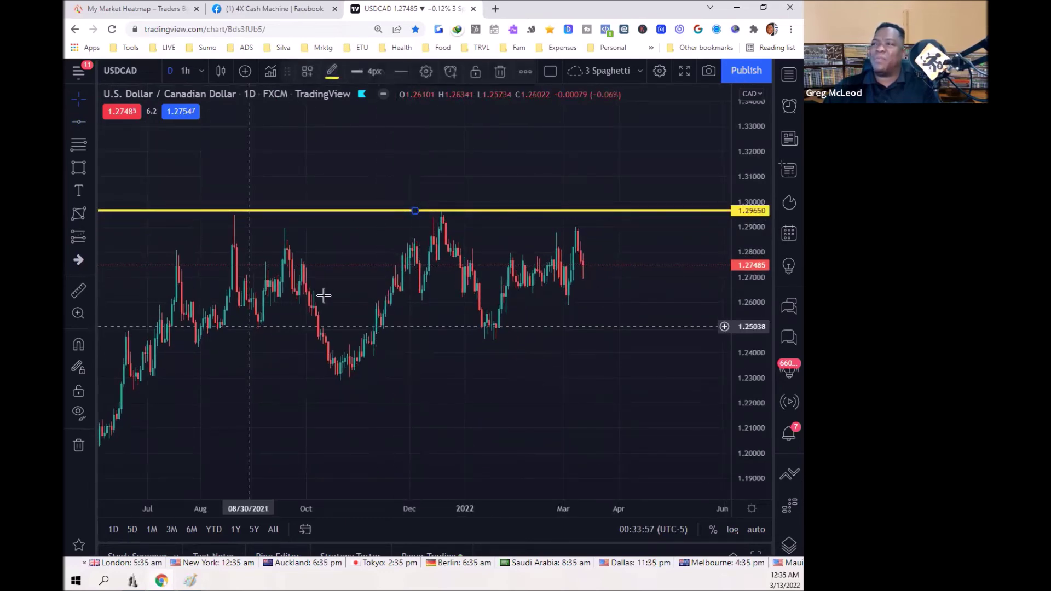
# Add yellow horizontal levels at 1.23137, the 2021 low (1.19994), 1.24531 and 1.25849.
pyautogui.click(79, 122)
pyautogui.click(326, 374)
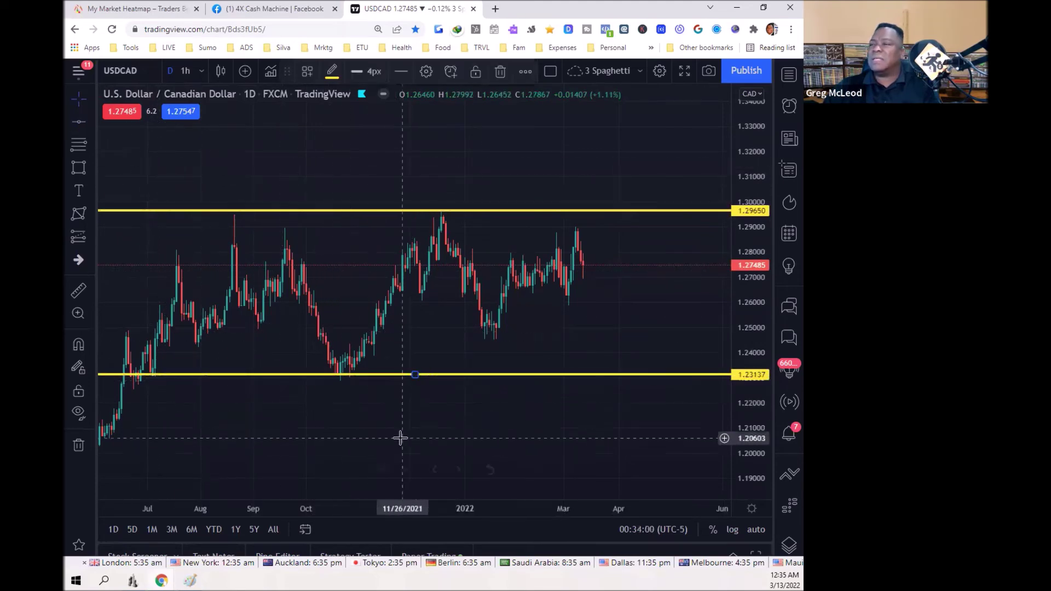
pyautogui.scroll(-3, 383, 502)
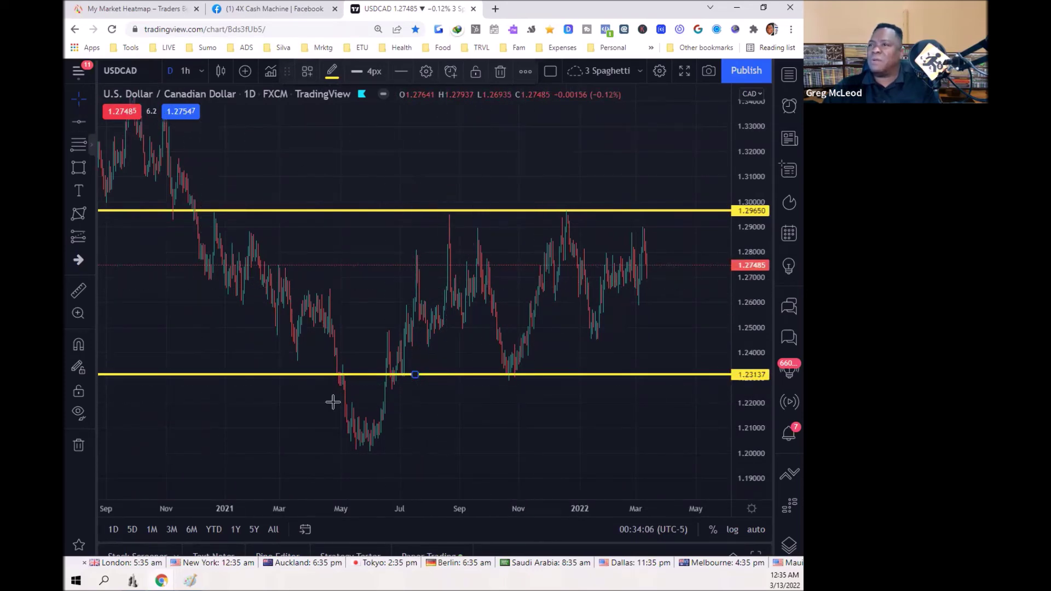
pyautogui.click(372, 453)
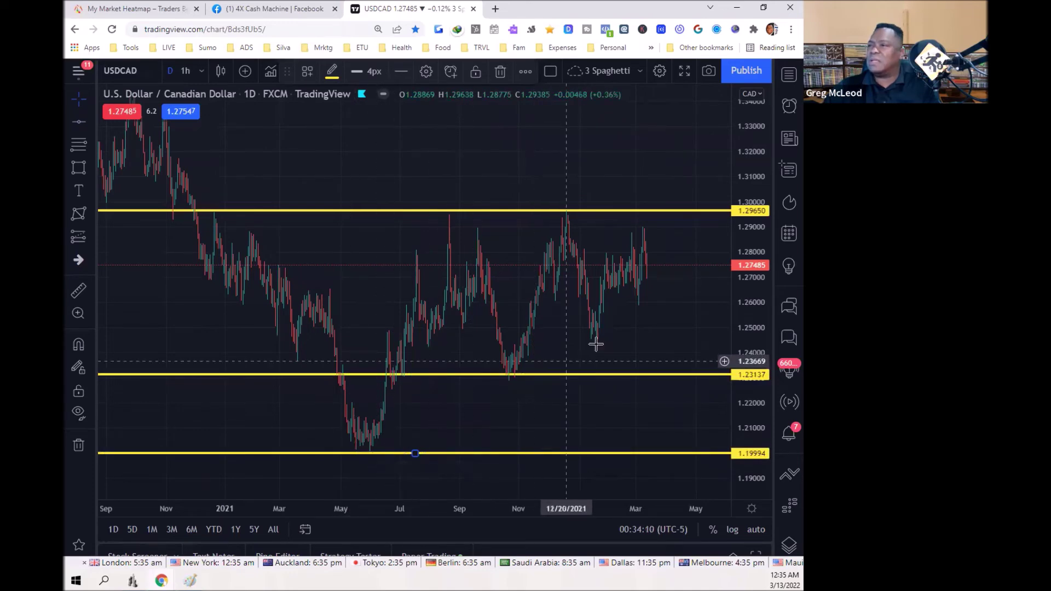
pyautogui.click(75, 124)
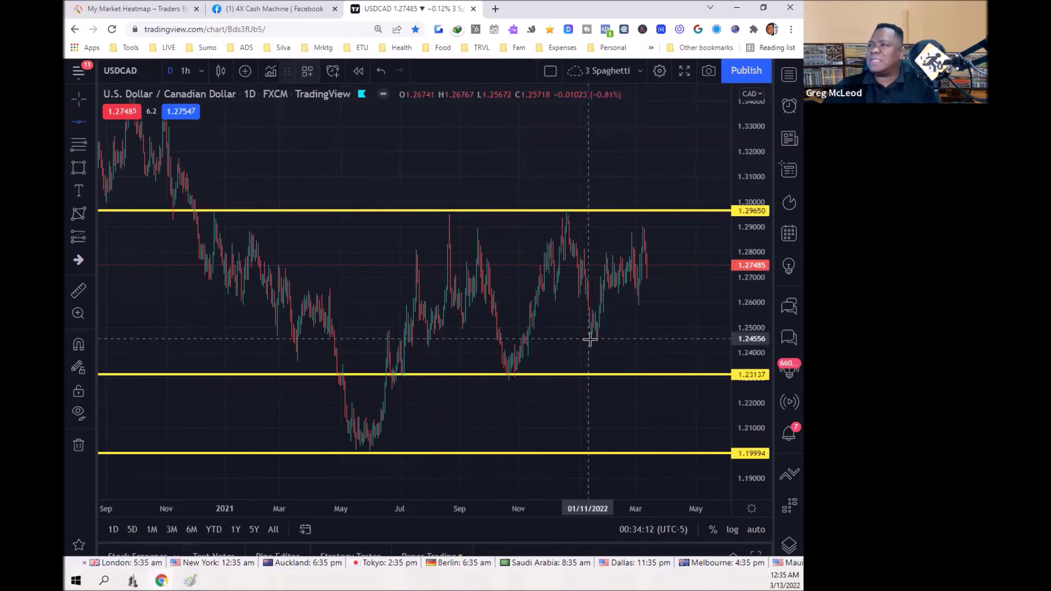
pyautogui.click(416, 339)
pyautogui.click(83, 122)
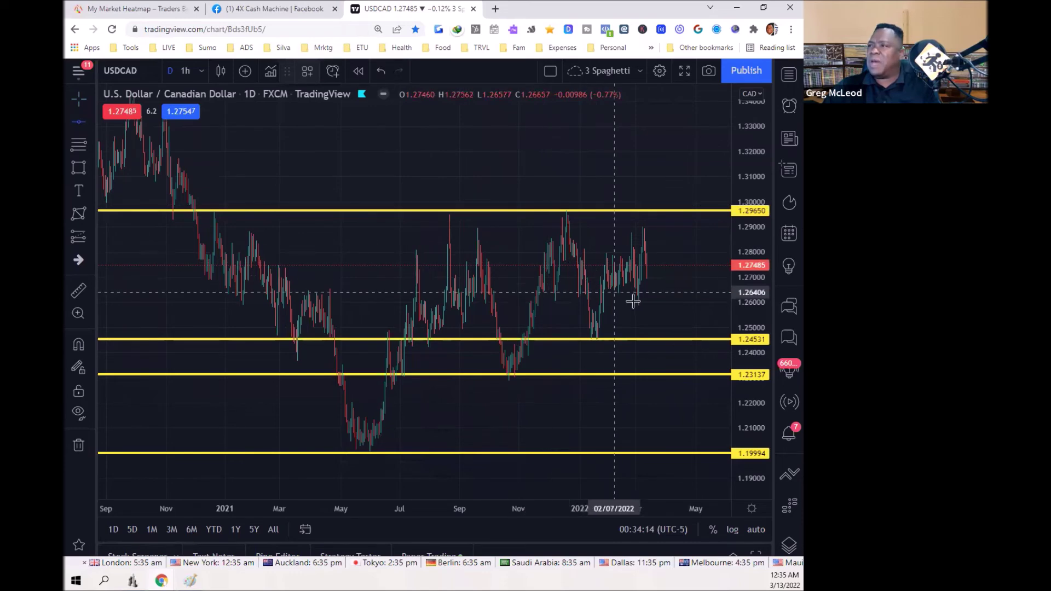
pyautogui.click(640, 305)
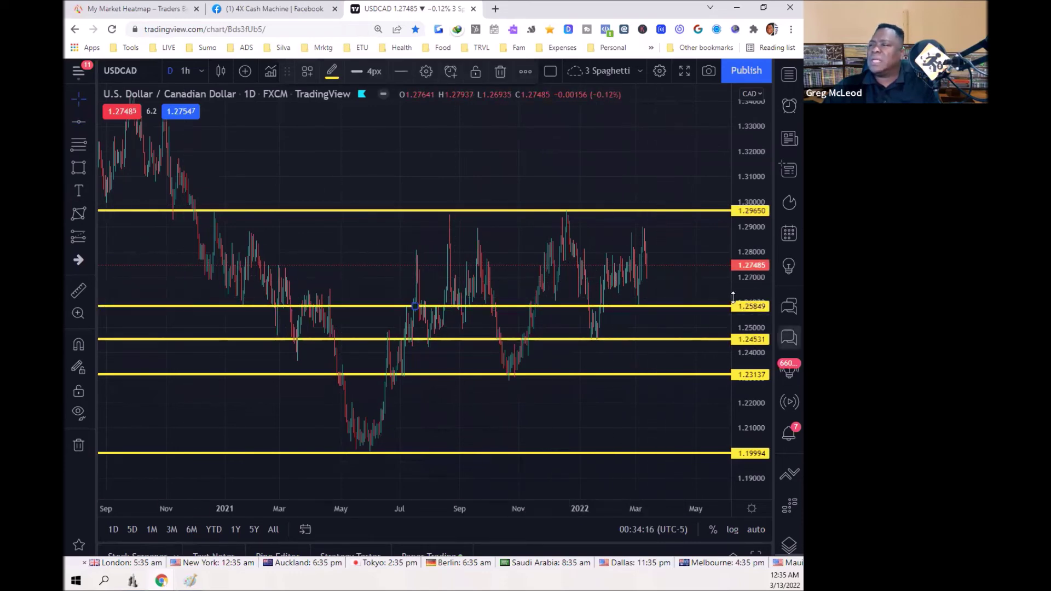
# Draw a rising trend line from the May 2021 low past the March lows.
pyautogui.click(92, 120)
pyautogui.click(115, 119)
pyautogui.click(375, 446)
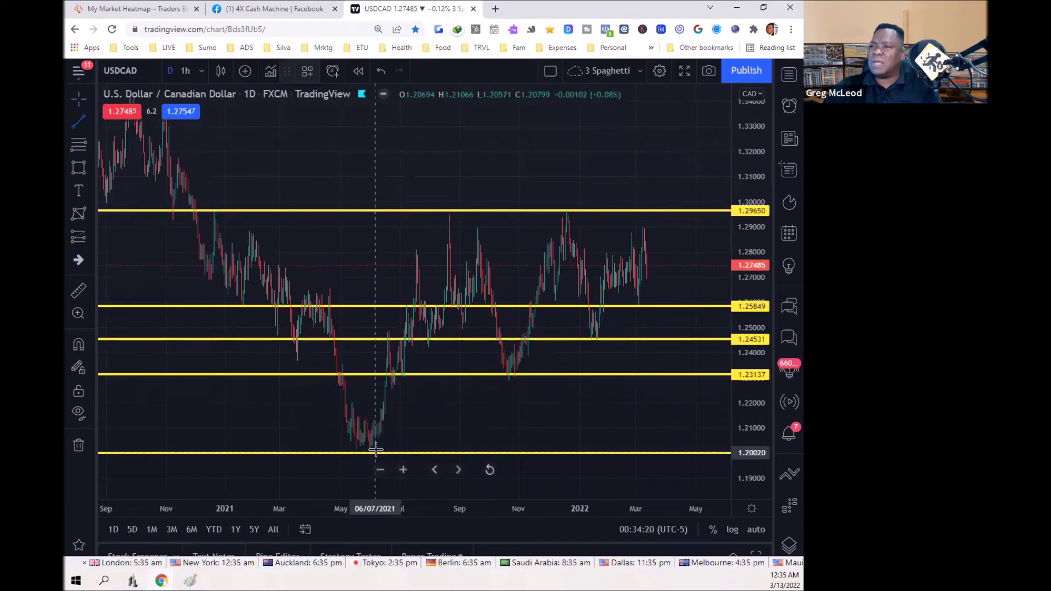
pyautogui.click(691, 288)
# Turn the trend line green and draw a second green trend line from the January 2022 low.
pyautogui.click(331, 72)
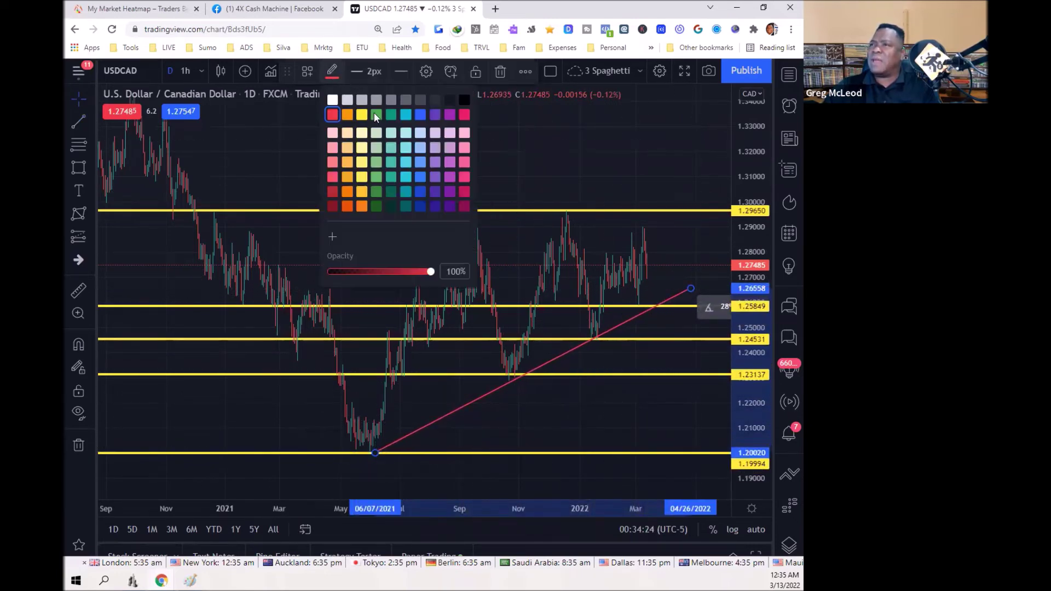
pyautogui.click(377, 115)
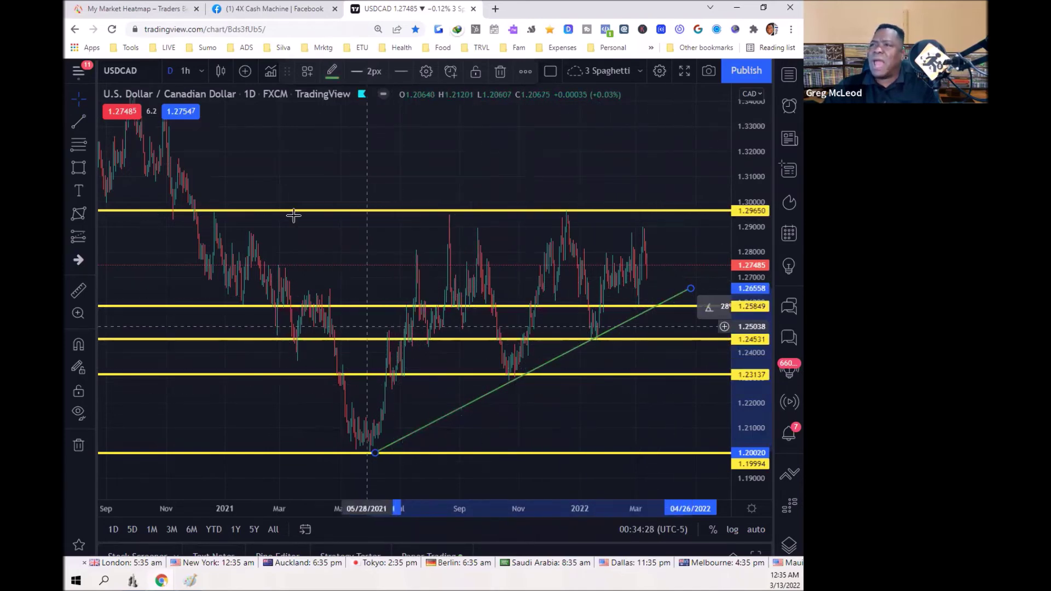
pyautogui.click(78, 121)
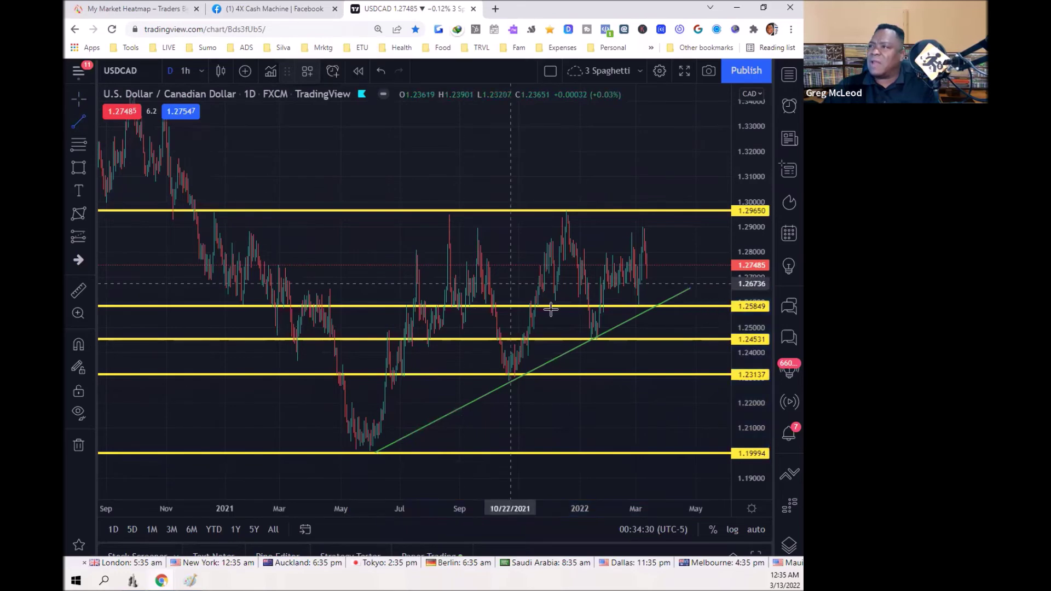
pyautogui.click(597, 339)
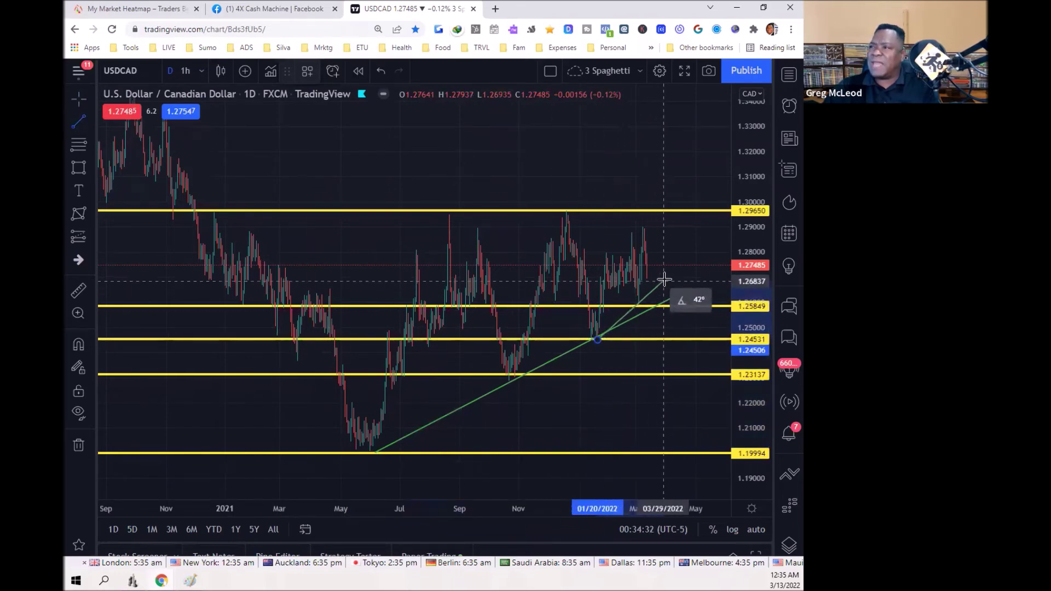
pyautogui.click(719, 232)
pyautogui.click(724, 228)
pyautogui.click(590, 227)
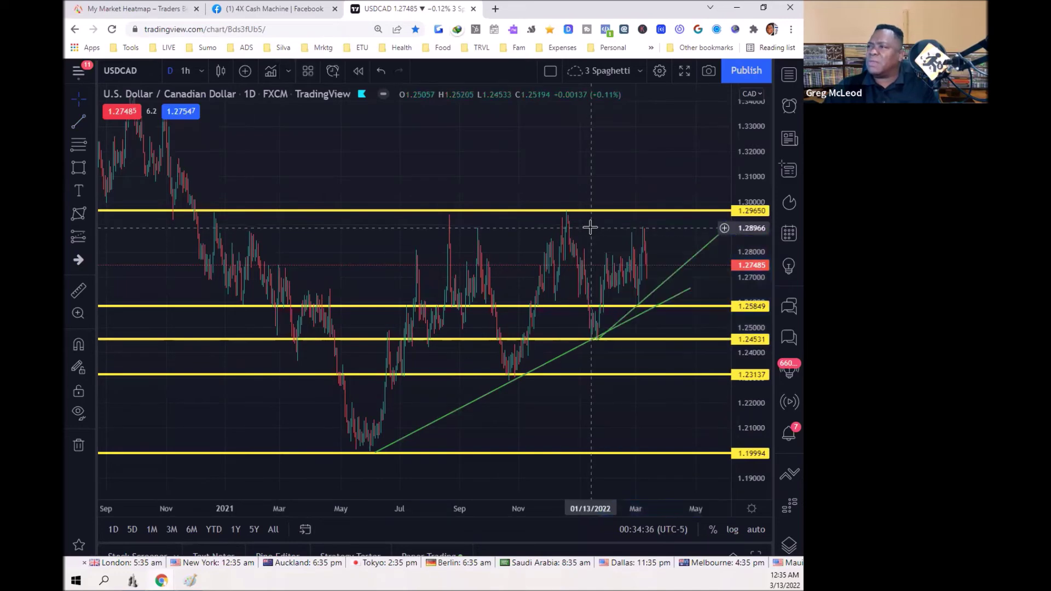
pyautogui.moveTo(573, 509); pyautogui.dragTo(323, 509)
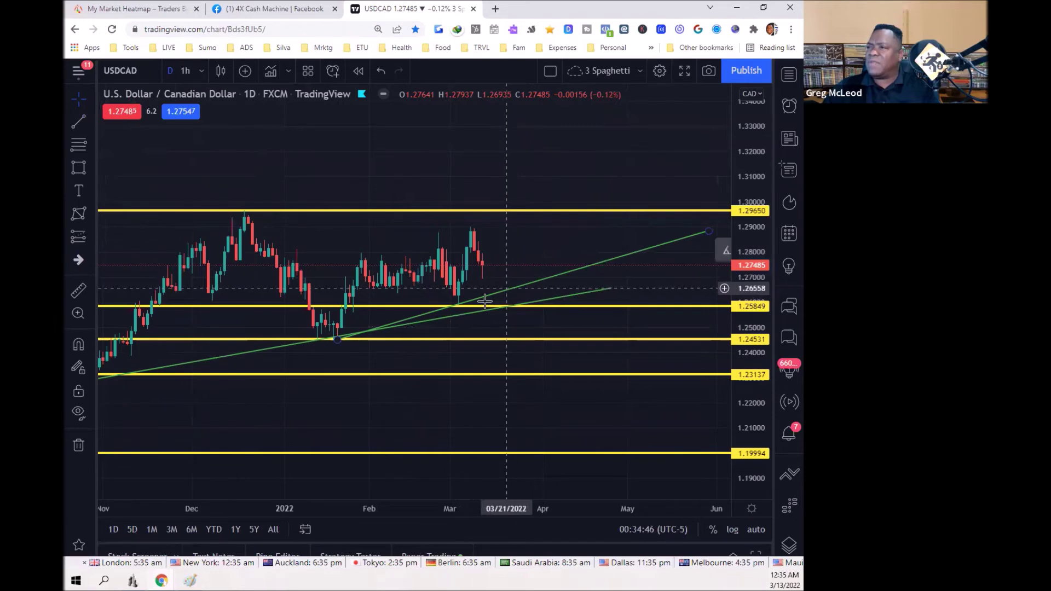
pyautogui.click(89, 120)
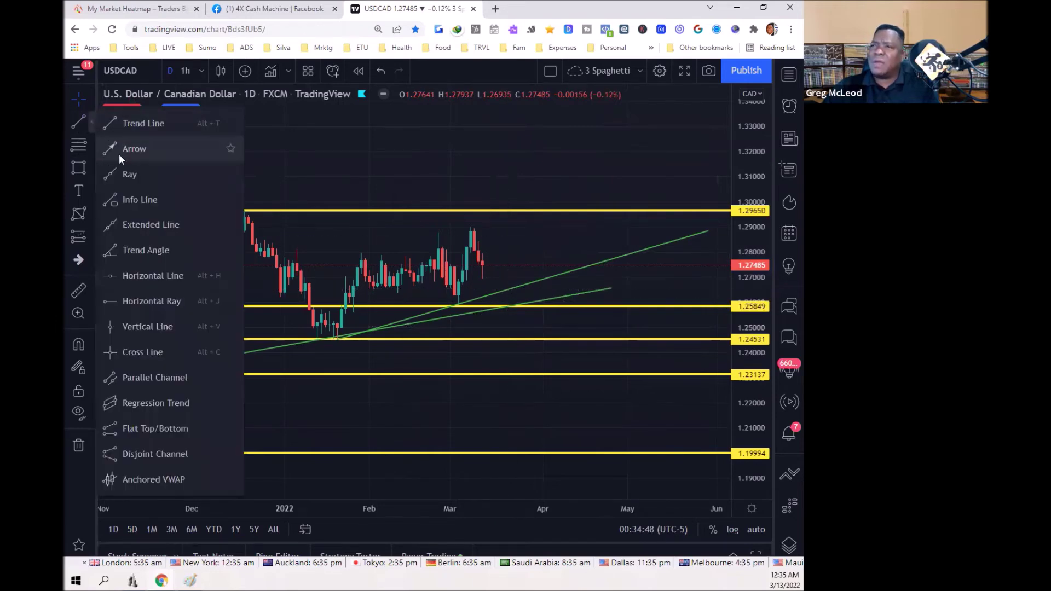
# Draw red arrows dipping to the green trend lines near 1.26584, then rising toward 1.29372.
pyautogui.click(125, 121)
pyautogui.click(482, 272)
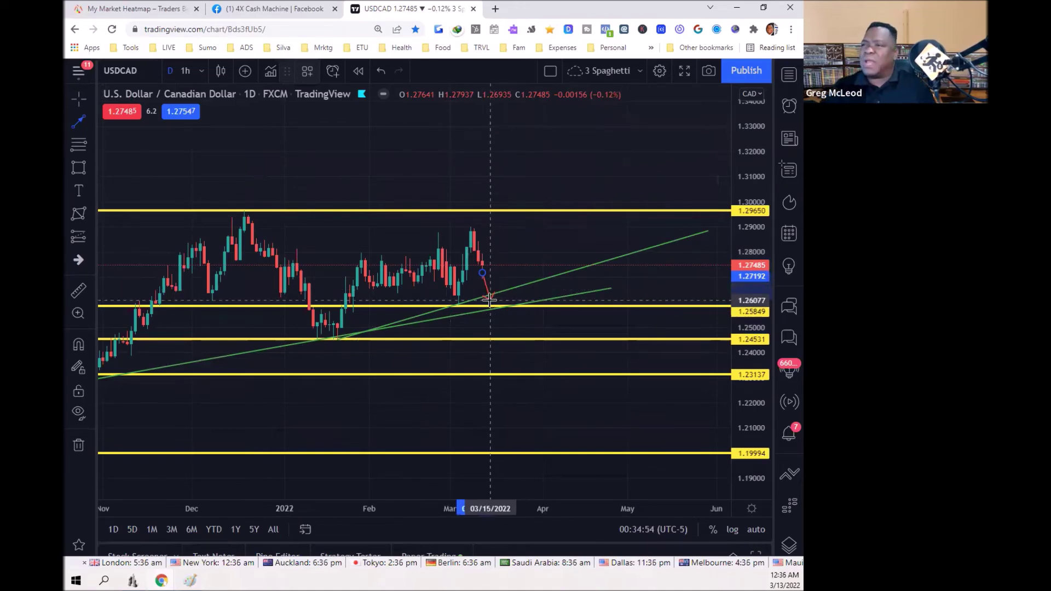
pyautogui.click(493, 294)
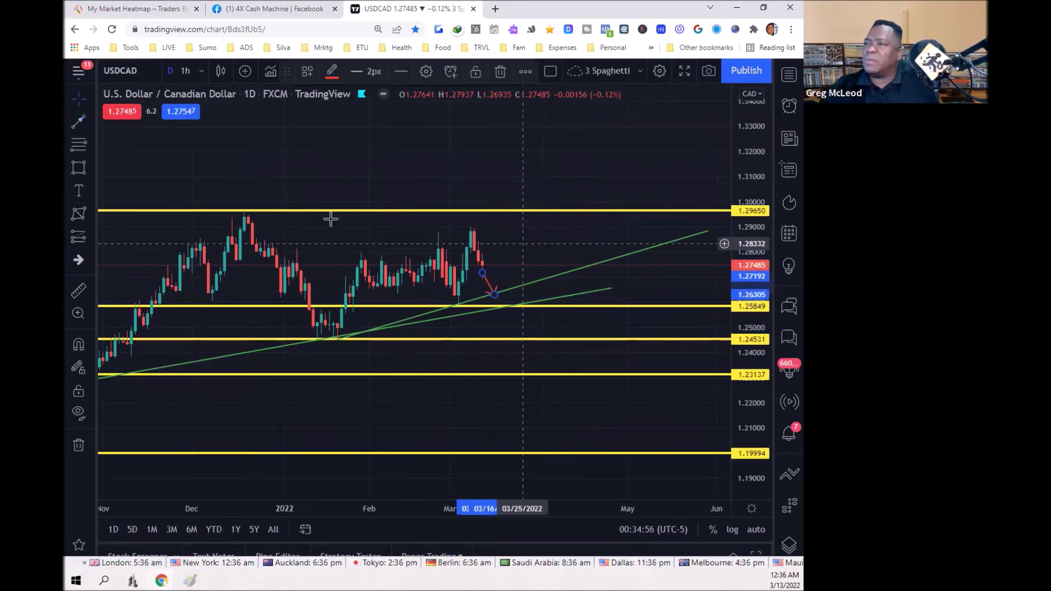
pyautogui.click(498, 287)
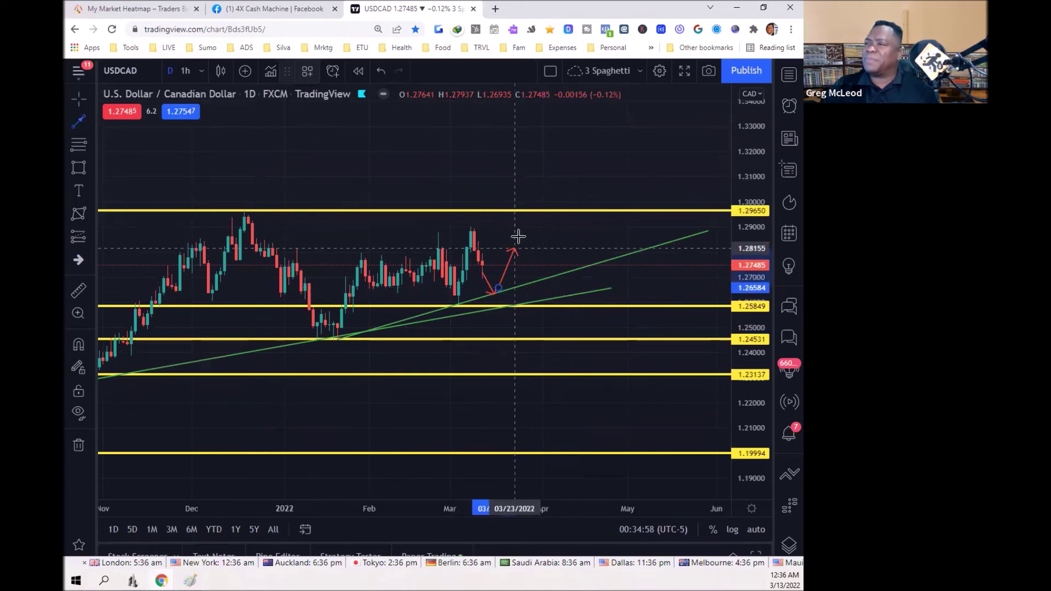
pyautogui.click(517, 217)
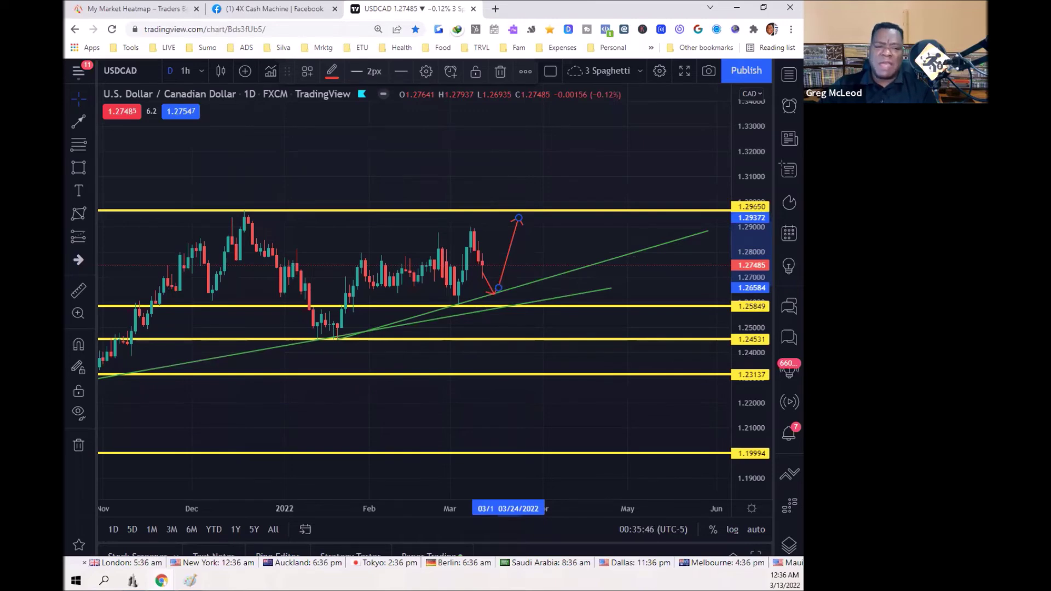
# Switch the chart to NZDUSD and clear the old wave drawings.
pyautogui.click(139, 74)
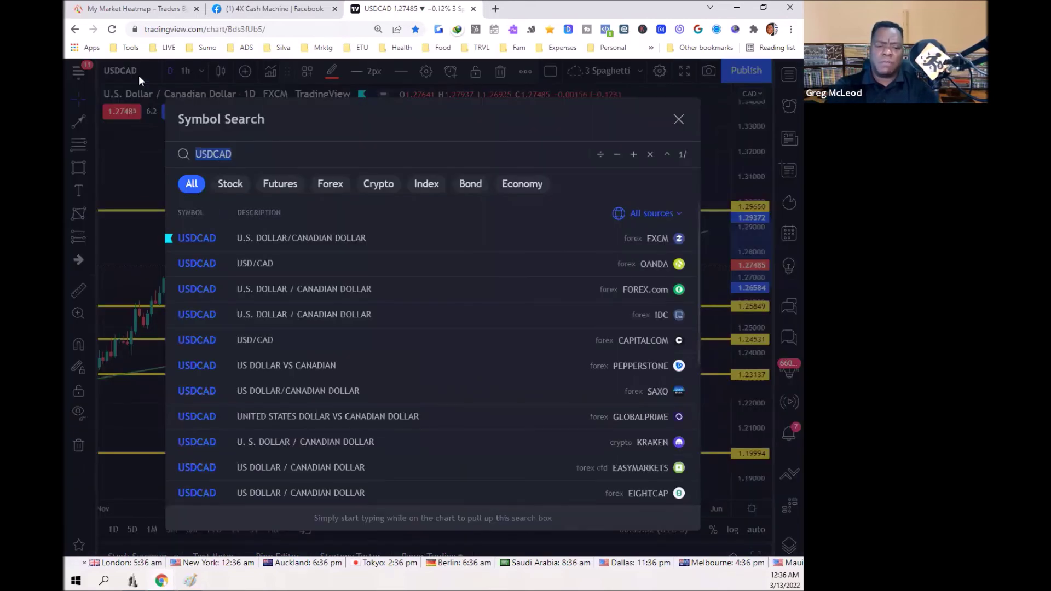
pyautogui.write('NZ')
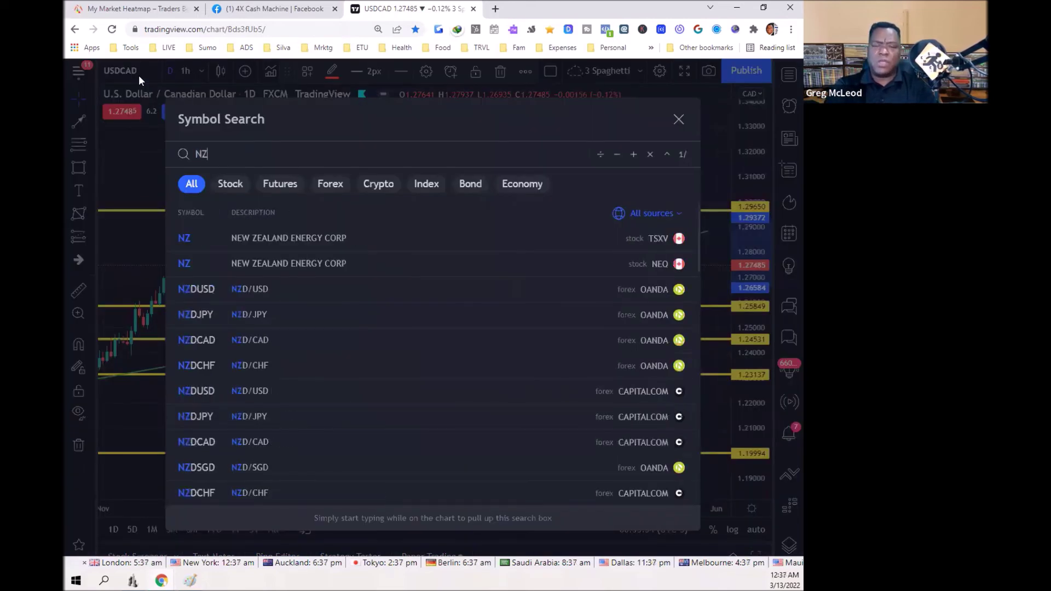
pyautogui.write('DUSD')
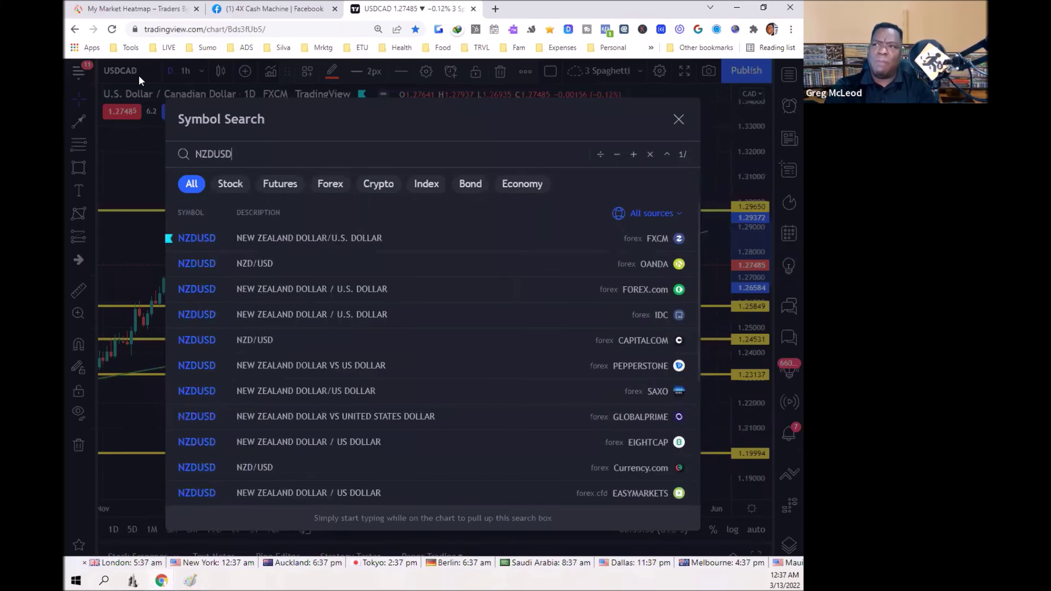
pyautogui.press('Return')
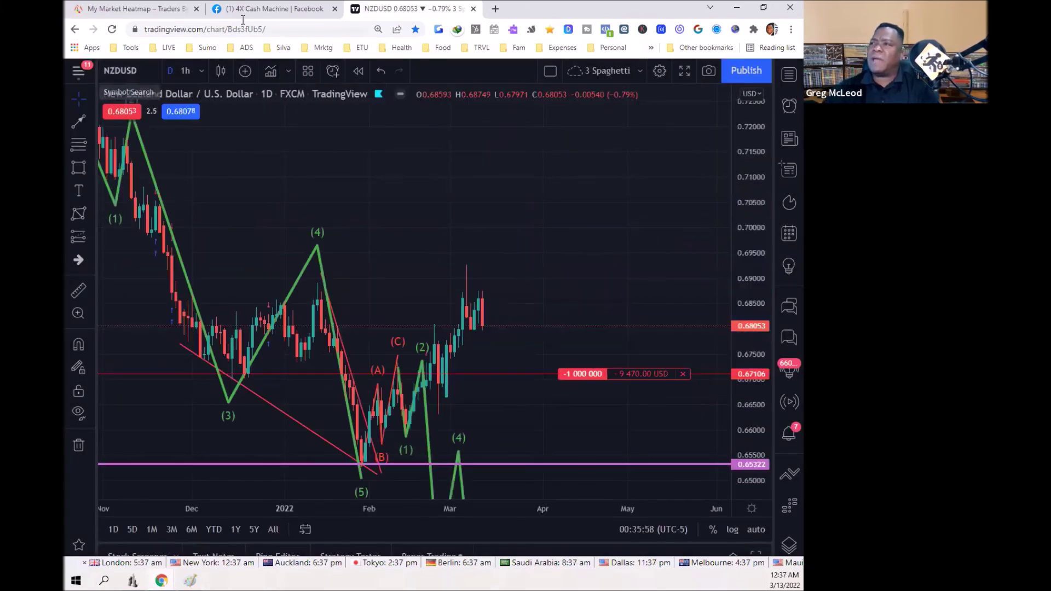
pyautogui.rightClick(455, 167)
pyautogui.click(527, 432)
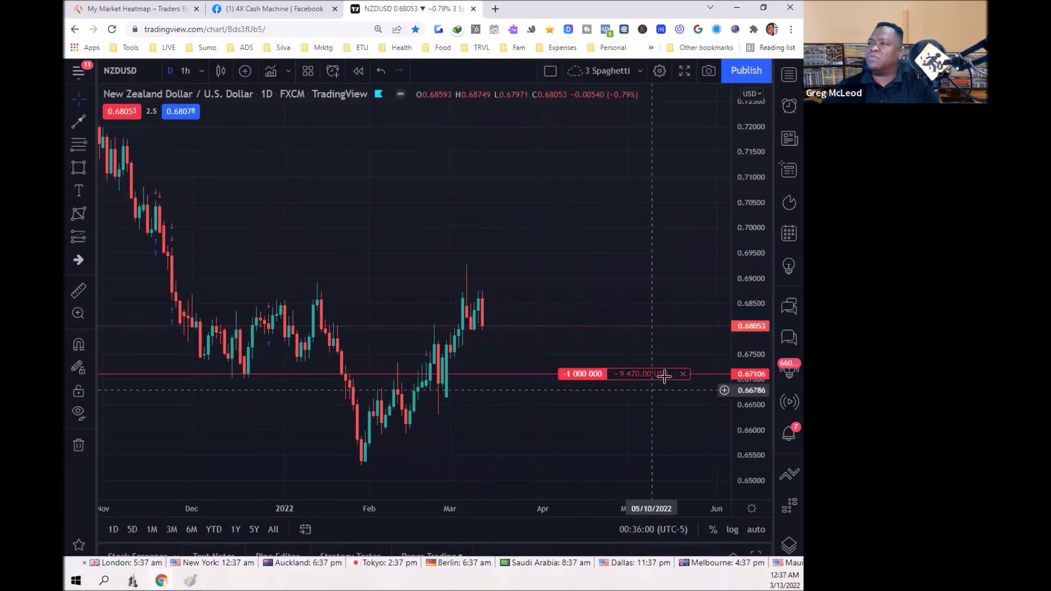
# Keep the short position open and switch to the FOREX.com NZDUSD feed.
pyautogui.click(682, 372)
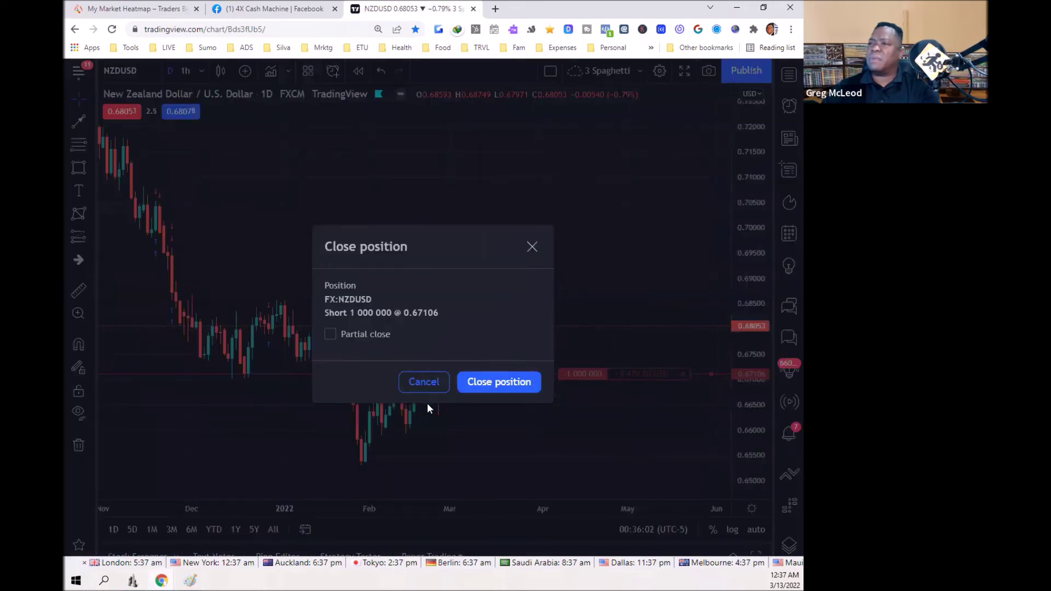
pyautogui.click(423, 381)
pyautogui.click(131, 74)
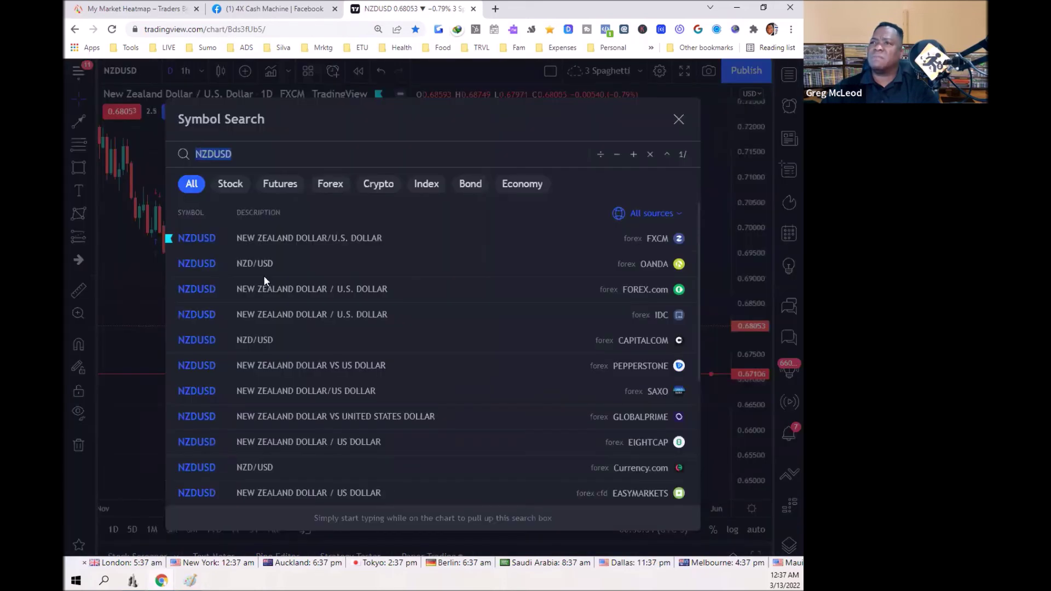
pyautogui.click(294, 289)
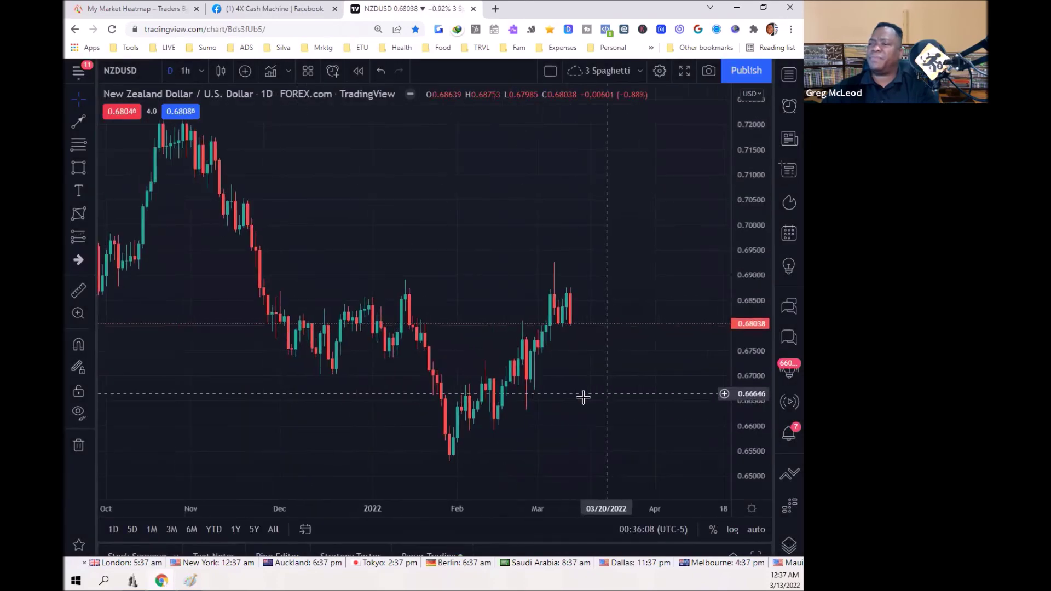
# Zoom to December–May and draw a green trend line from the February 2022 low near 0.65528 to 0.69288.
pyautogui.scroll(-5, 657, 350)
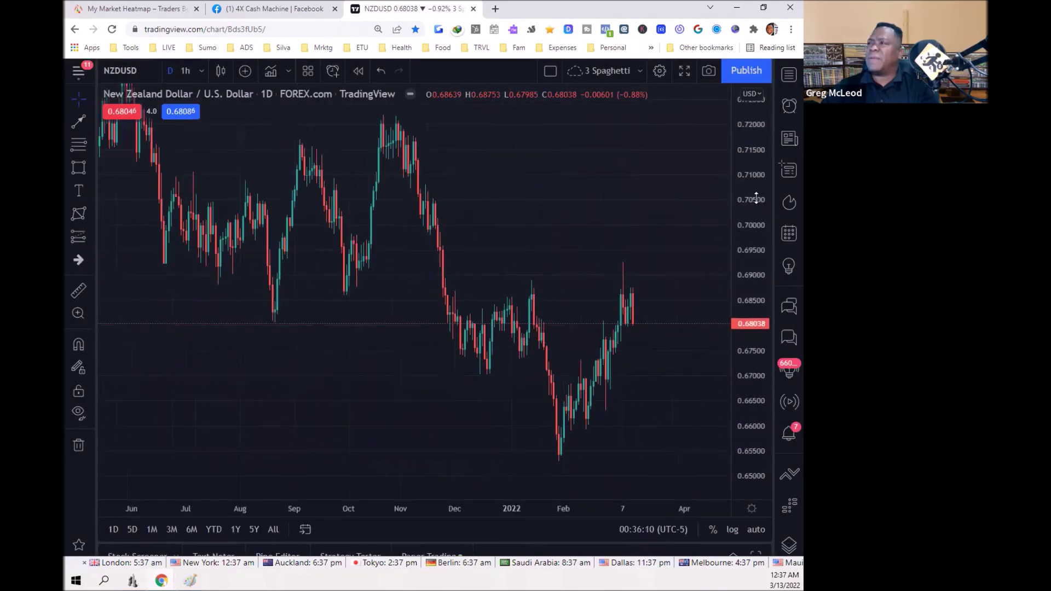
pyautogui.moveTo(756, 198); pyautogui.dragTo(755, 258)
pyautogui.moveTo(554, 403); pyautogui.dragTo(476, 405)
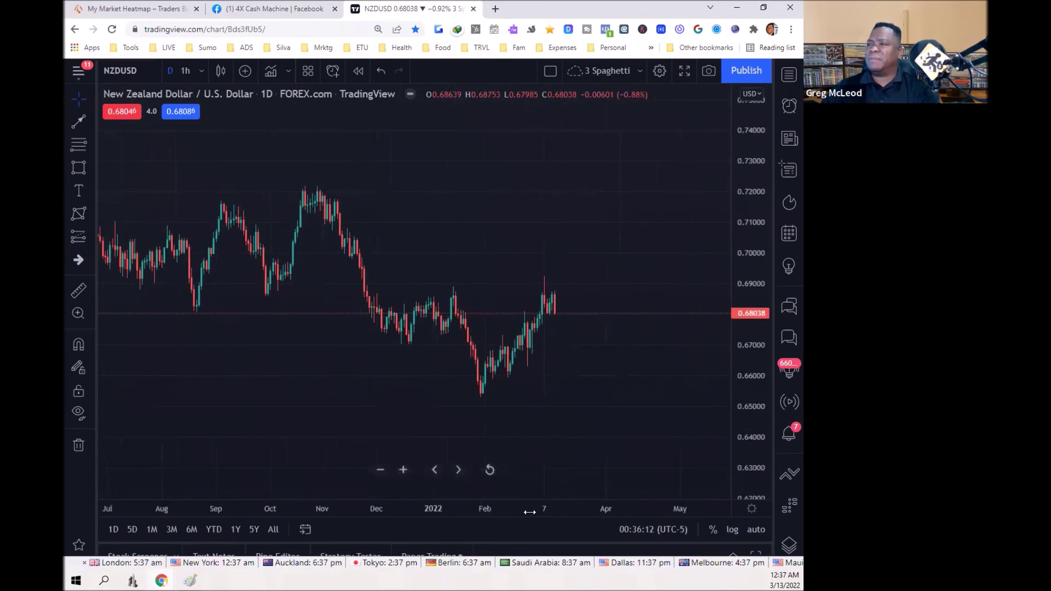
pyautogui.moveTo(529, 511); pyautogui.dragTo(600, 511)
pyautogui.click(91, 123)
pyautogui.click(112, 122)
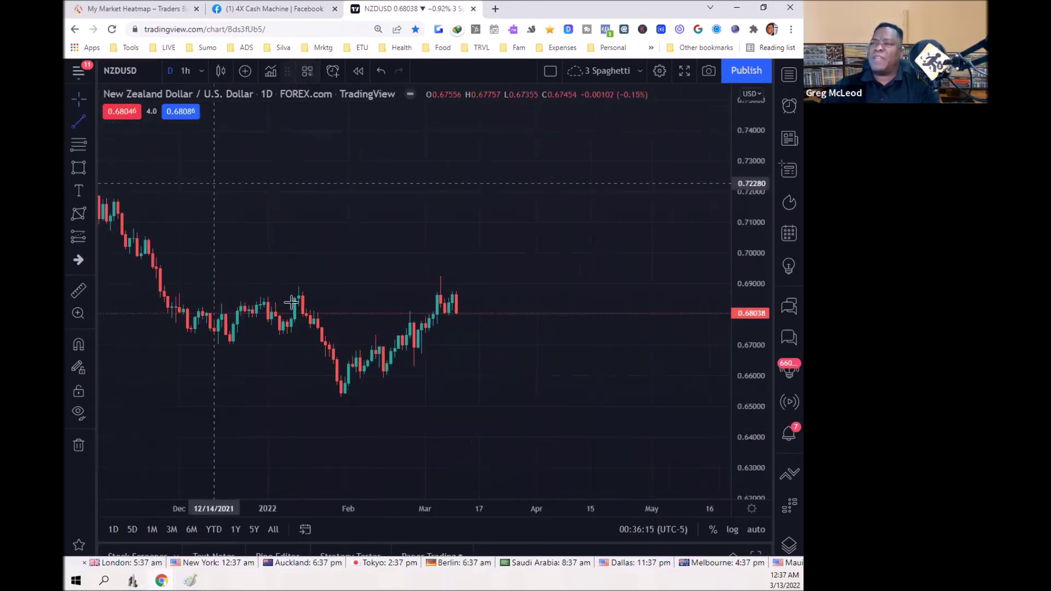
pyautogui.click(378, 386)
pyautogui.click(517, 275)
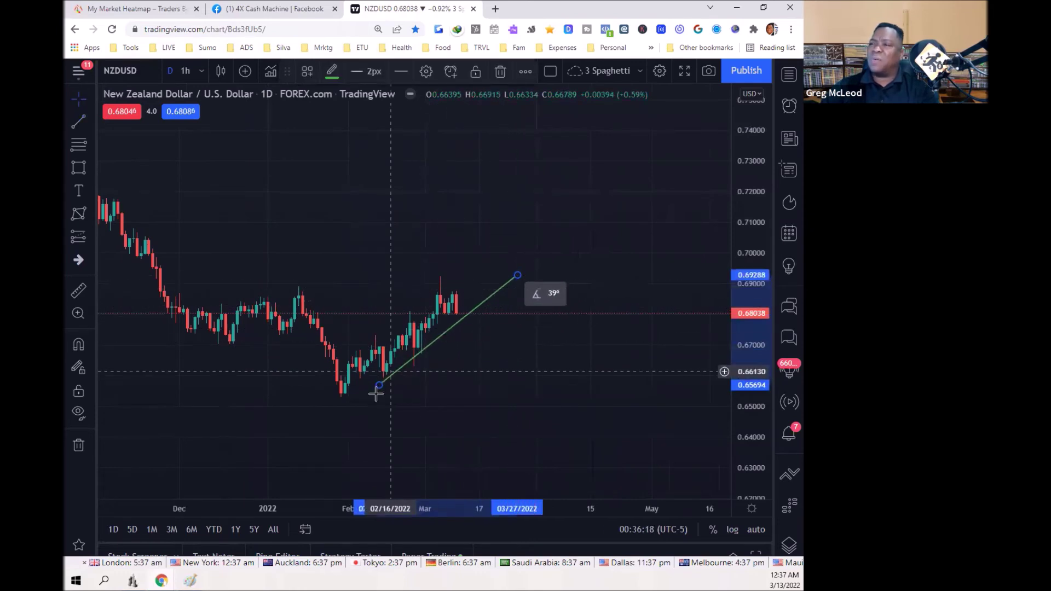
pyautogui.moveTo(382, 386); pyautogui.dragTo(383, 390)
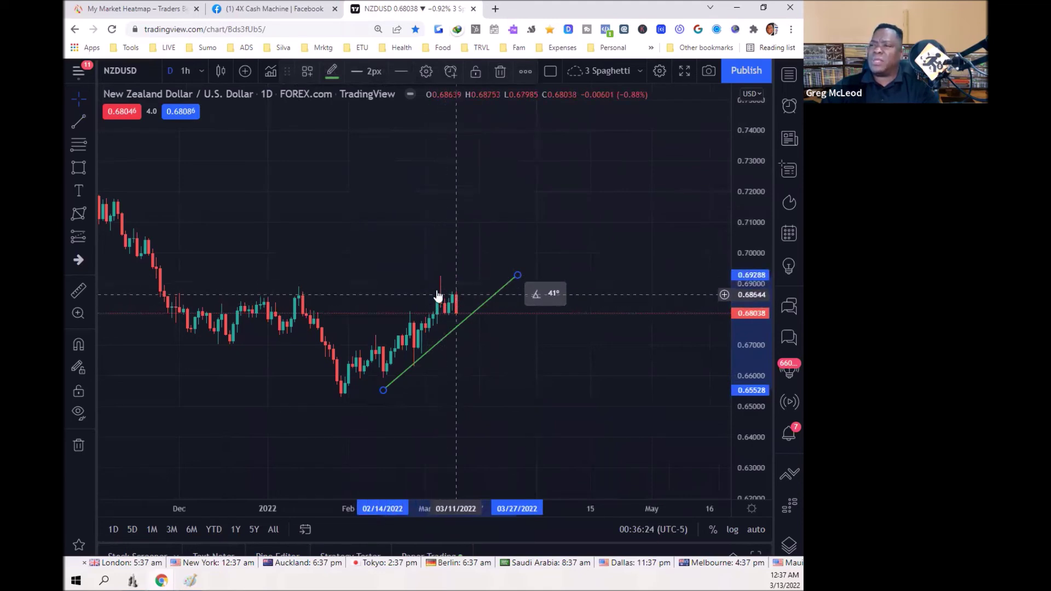
pyautogui.click(92, 122)
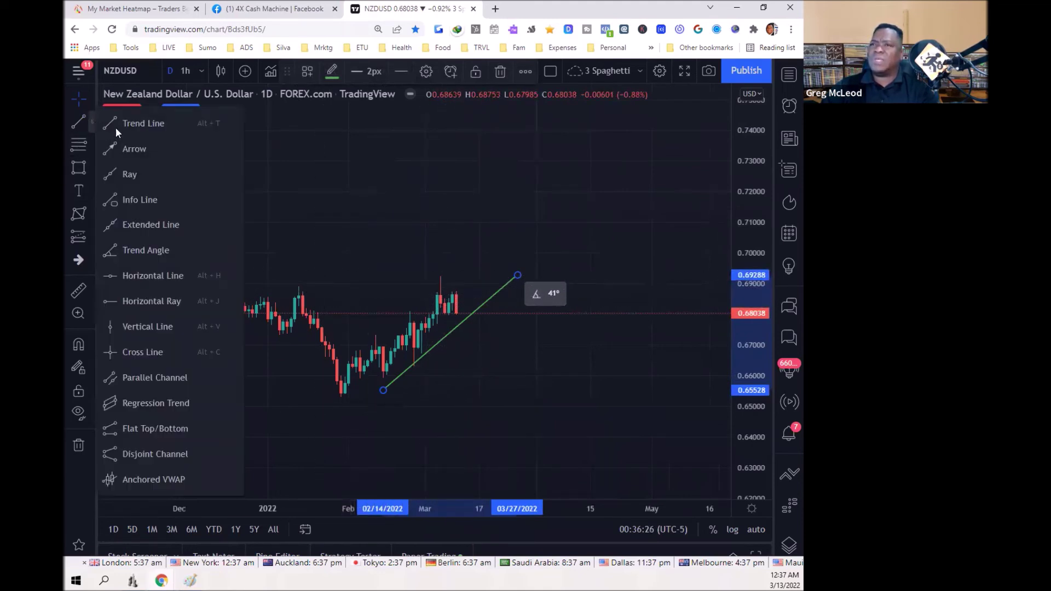
pyautogui.click(117, 272)
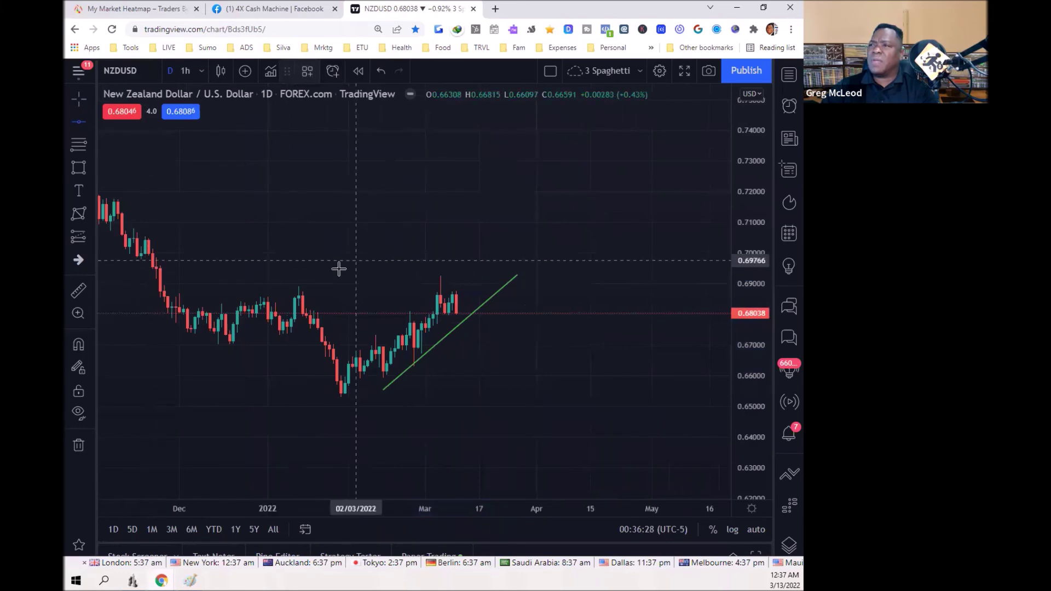
# Place a yellow horizontal level at 0.68893 and zoom out to show April 2021 onward.
pyautogui.click(302, 286)
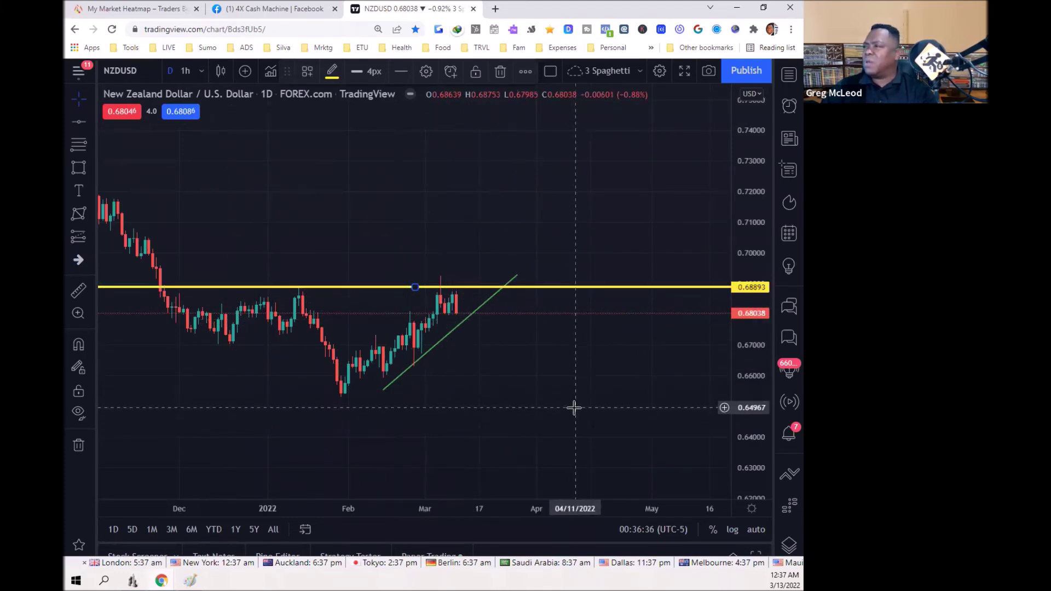
pyautogui.moveTo(622, 501); pyautogui.dragTo(569, 499)
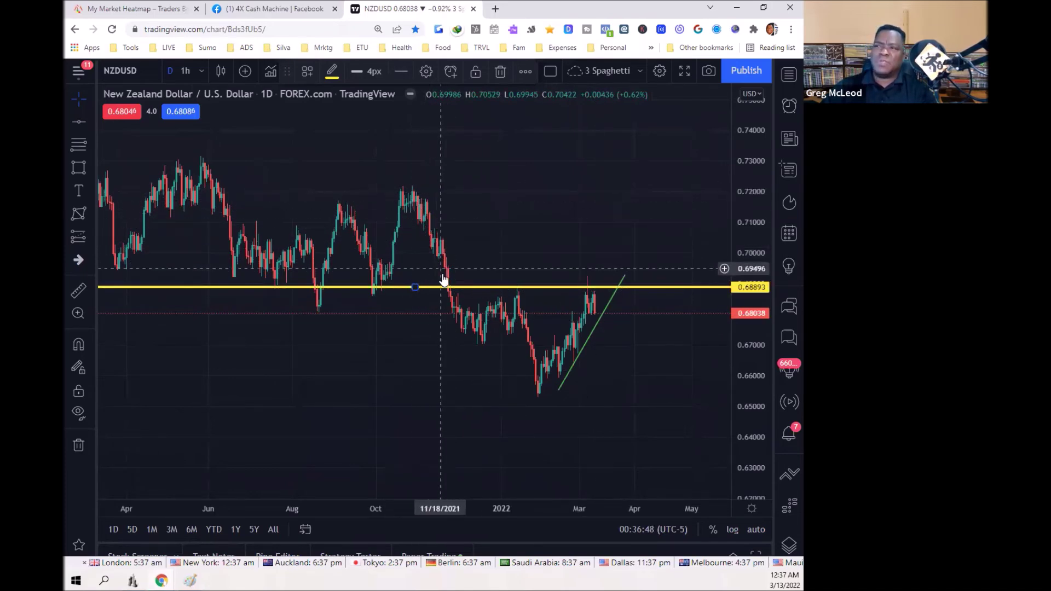
pyautogui.click(78, 168)
# Draw a red box over the late-2021 drop and a second box from March 2022 up to about 0.7157.
pyautogui.click(424, 204)
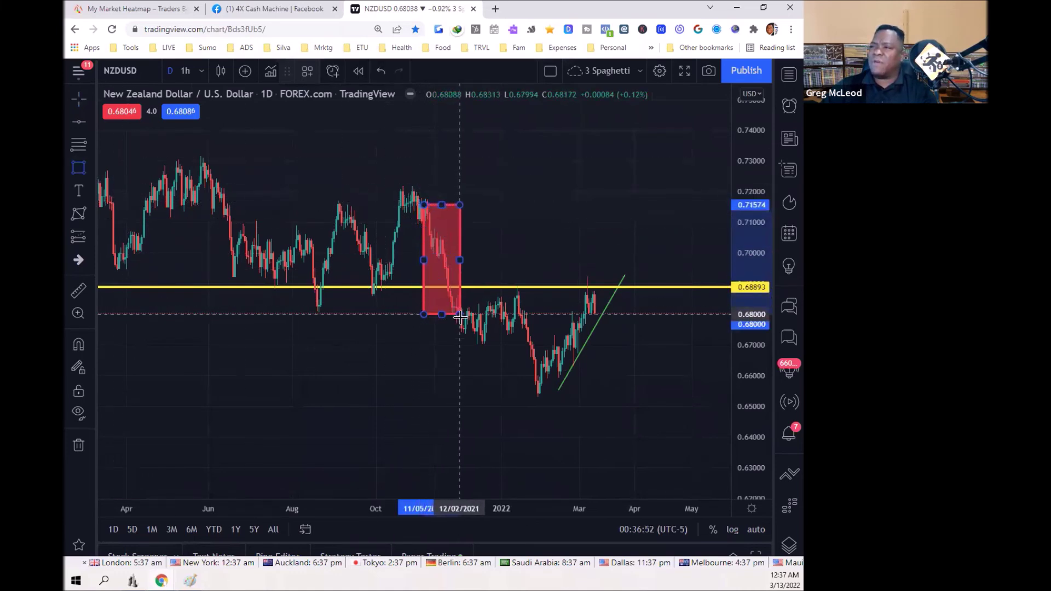
pyautogui.click(460, 332)
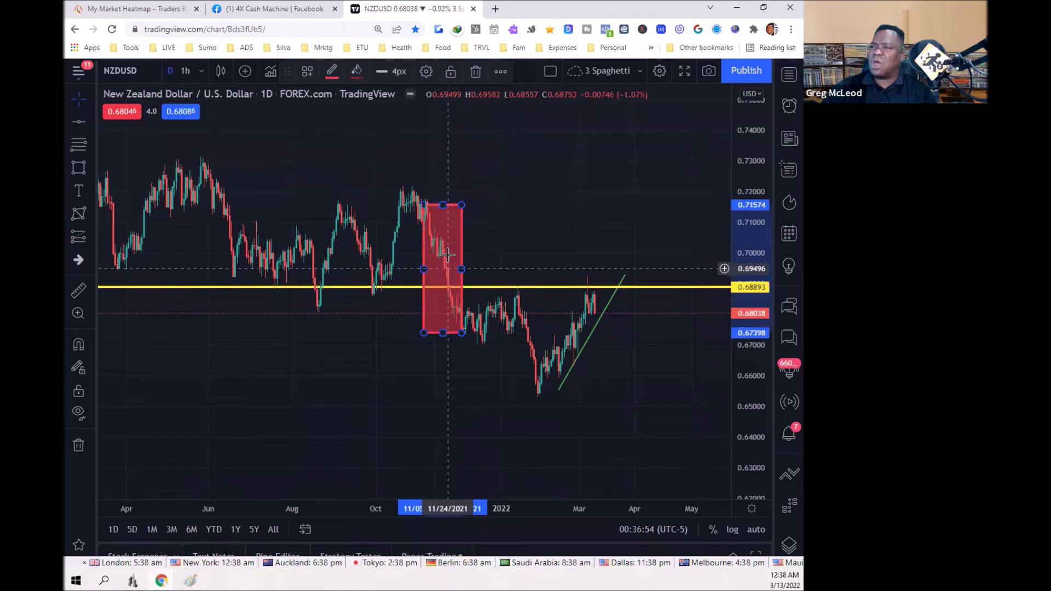
pyautogui.click(80, 169)
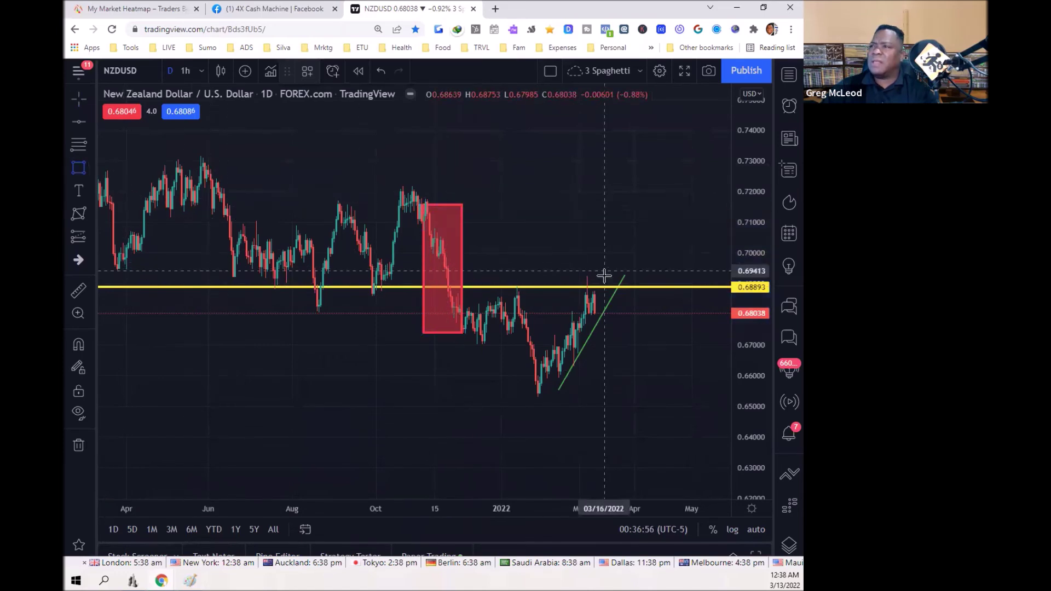
pyautogui.click(609, 324)
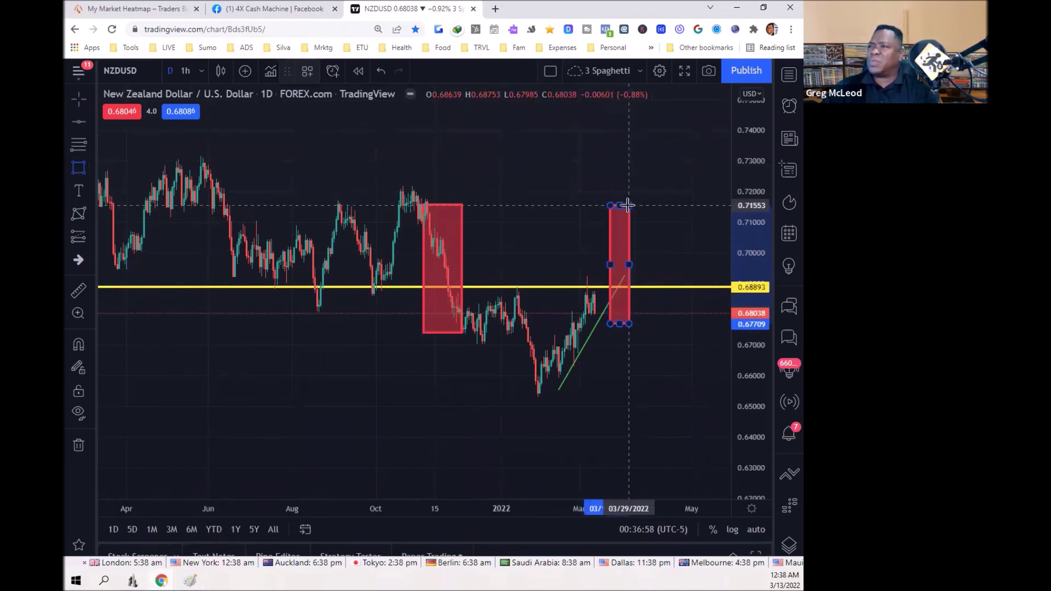
pyautogui.click(635, 204)
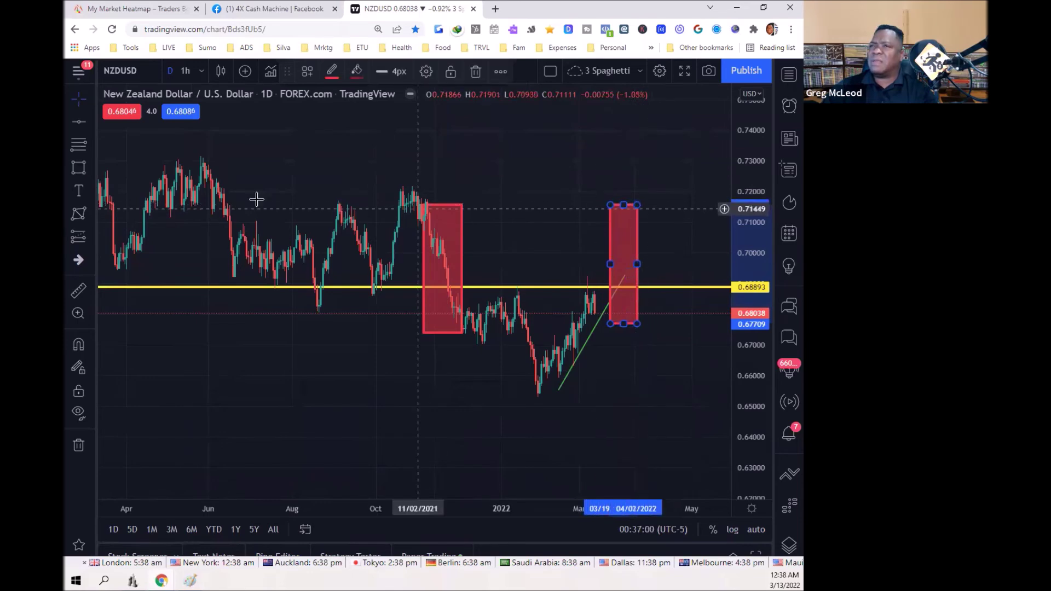
# Set the second box's fill and border colour to green.
pyautogui.click(356, 71)
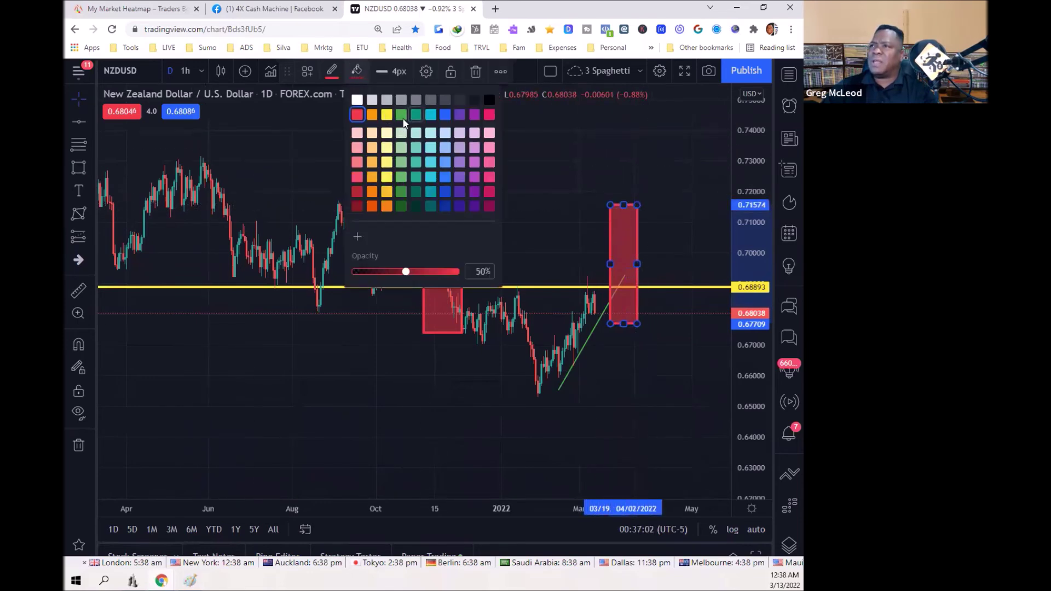
pyautogui.click(404, 116)
pyautogui.click(331, 74)
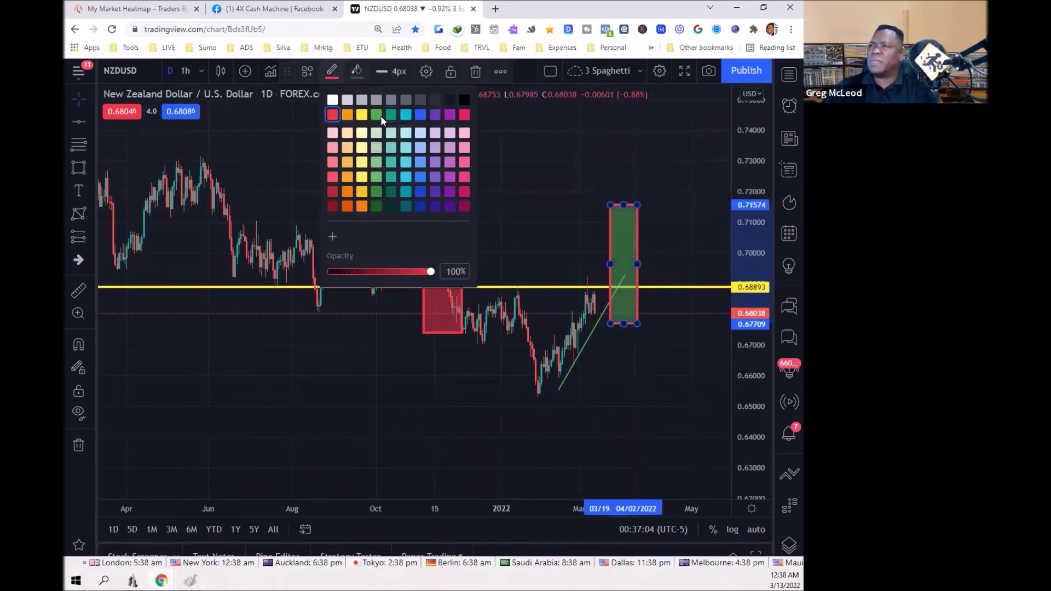
pyautogui.click(391, 114)
pyautogui.click(520, 170)
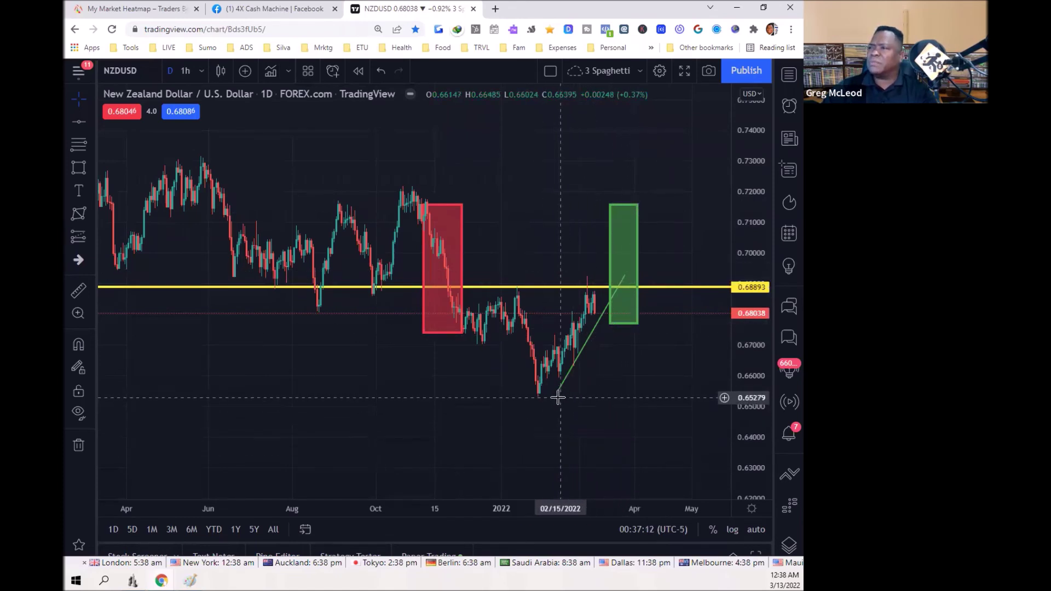
# Draw a pink downtrend line from the May 2021 high to about 0.70867 in mid-May 2022.
pyautogui.click(91, 122)
pyautogui.click(106, 124)
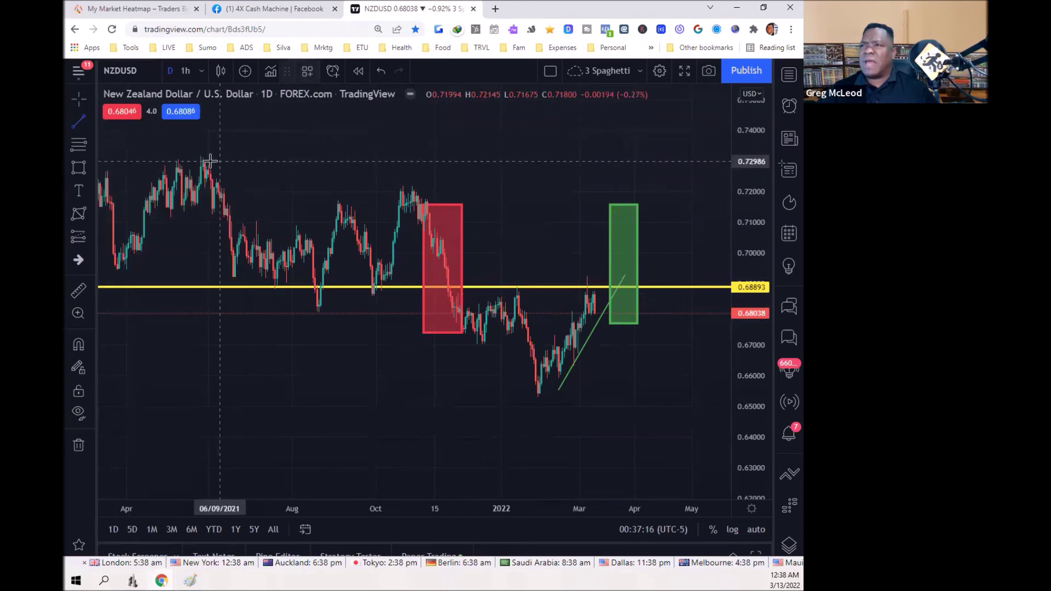
pyautogui.click(200, 157)
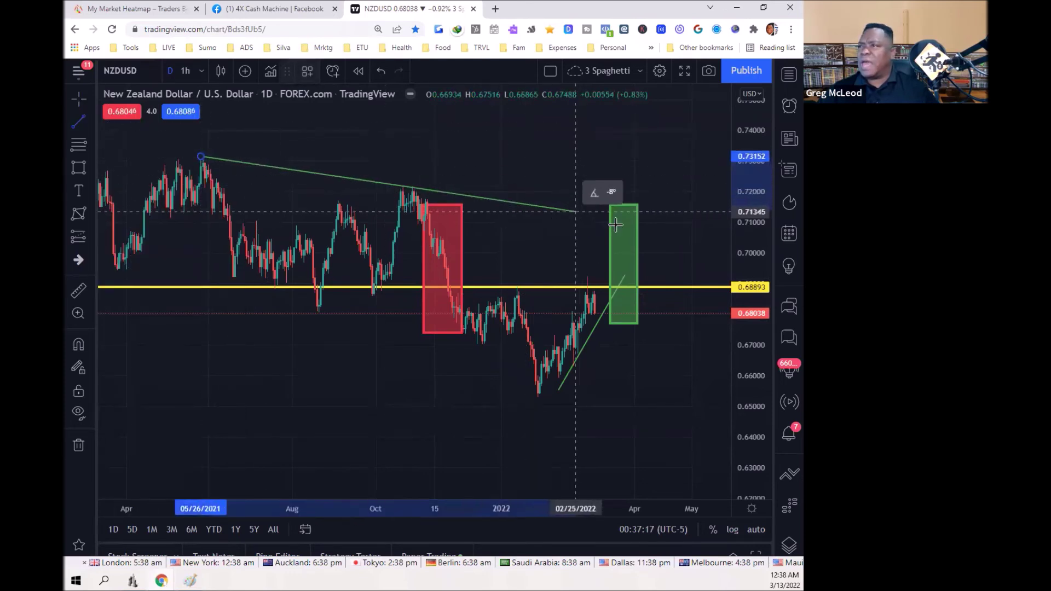
pyautogui.click(715, 226)
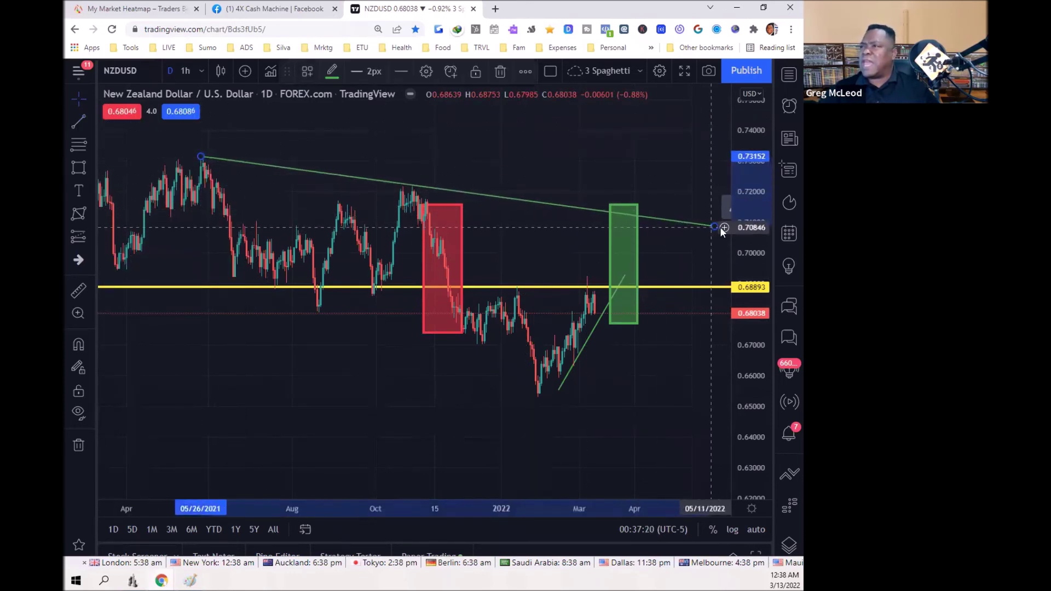
pyautogui.click(332, 72)
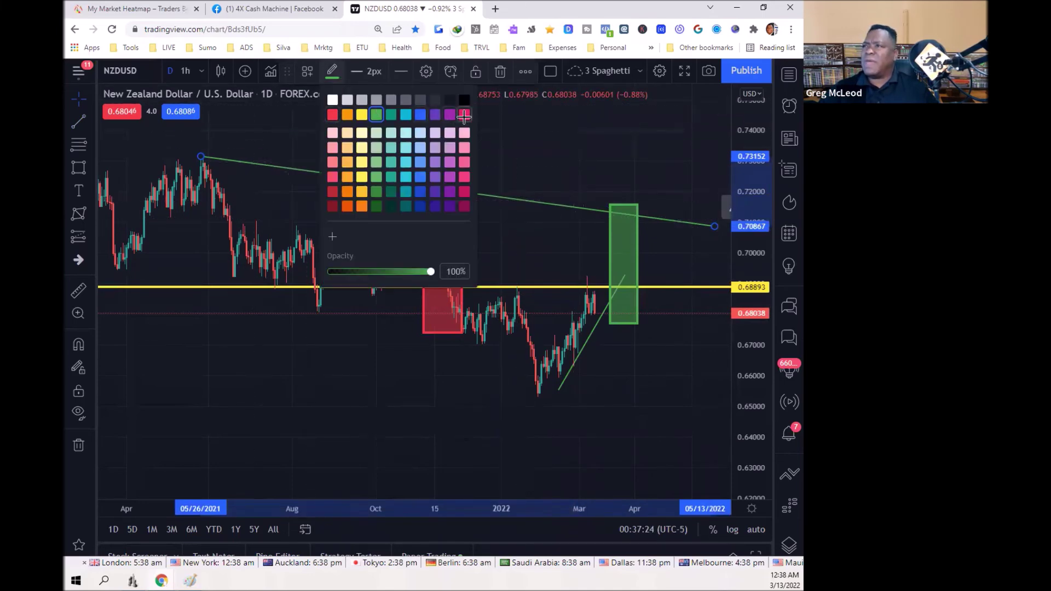
pyautogui.click(463, 114)
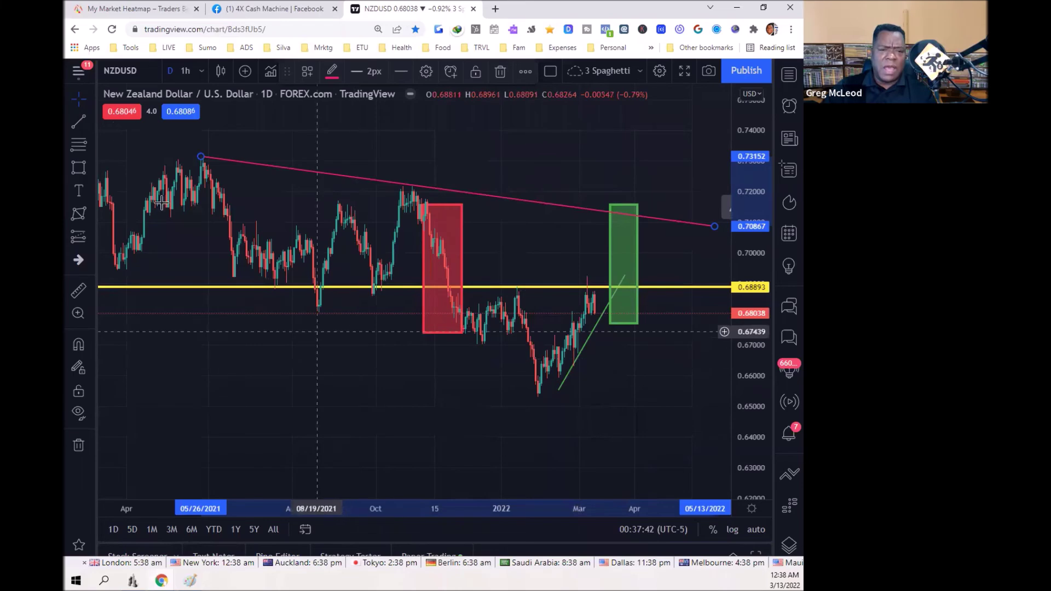
pyautogui.click(127, 73)
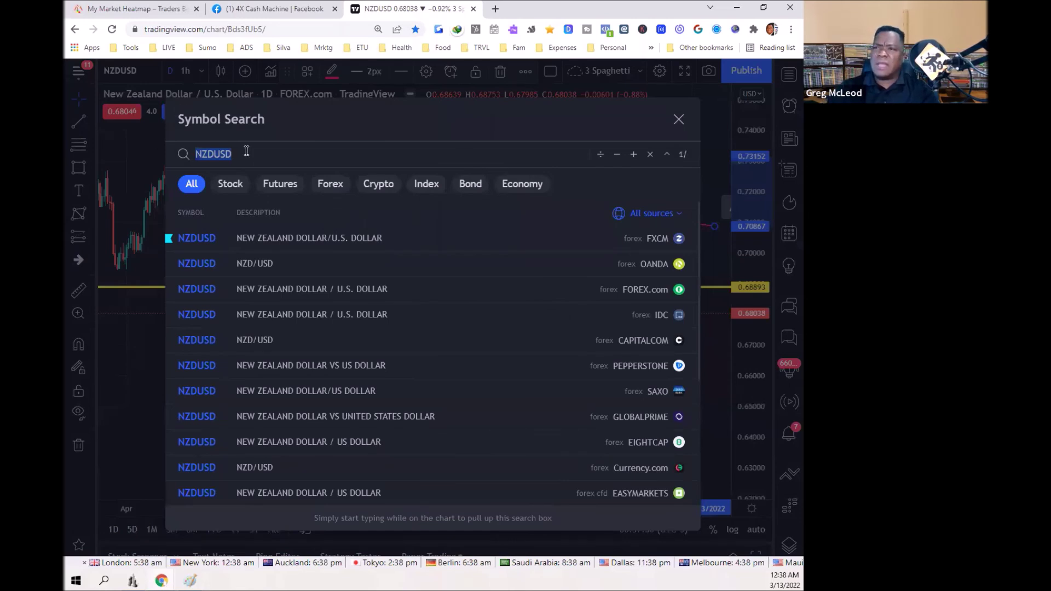
# Switch the chart to JXY, showing from June 2020 with a compressed price scale.
pyautogui.write('JXY')
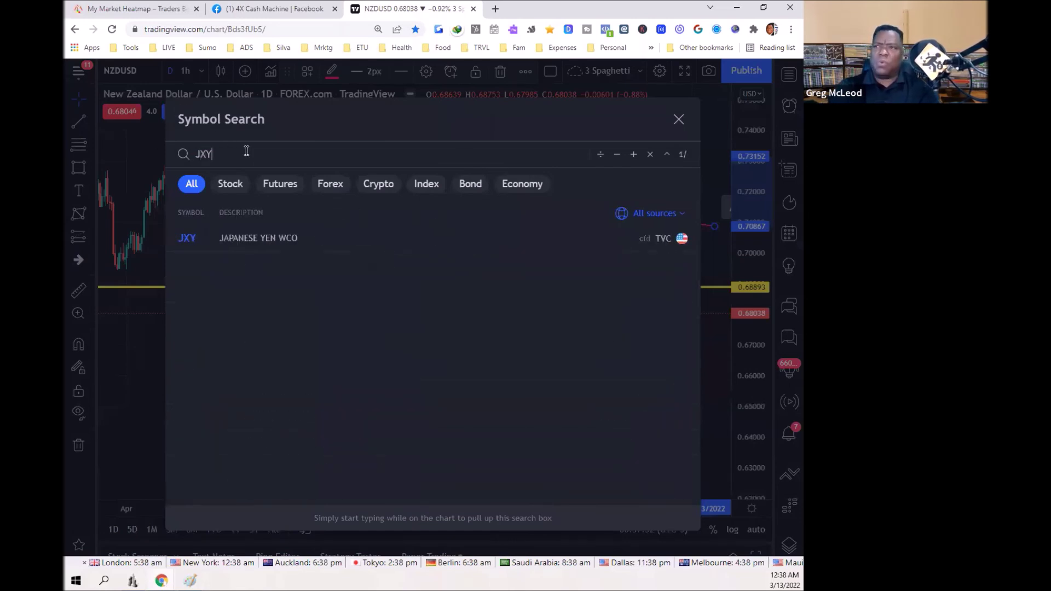
pyautogui.click(216, 233)
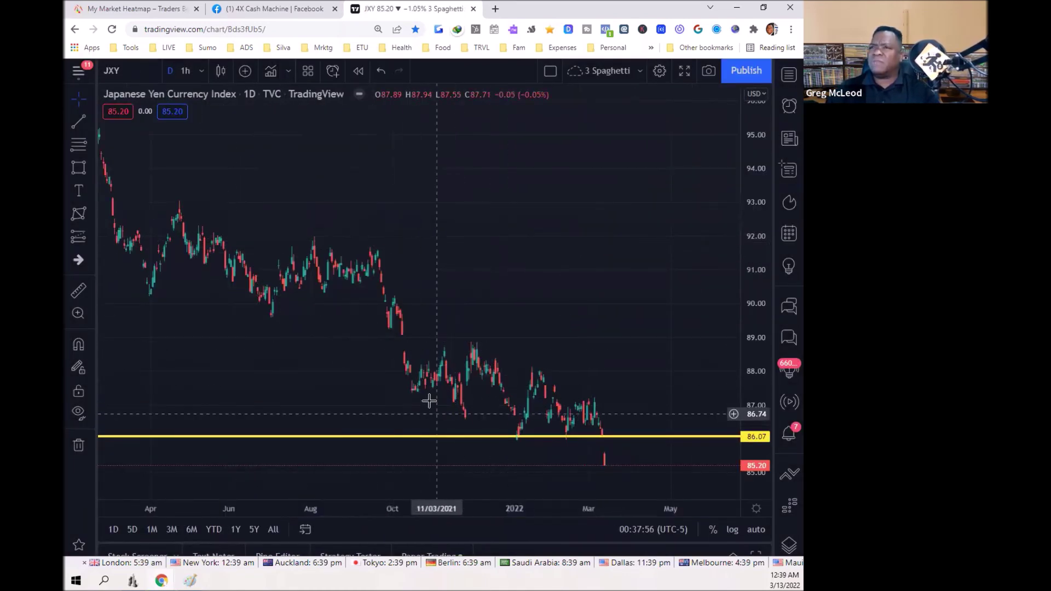
pyautogui.moveTo(436, 505); pyautogui.dragTo(531, 487)
pyautogui.moveTo(756, 224); pyautogui.dragTo(764, 356)
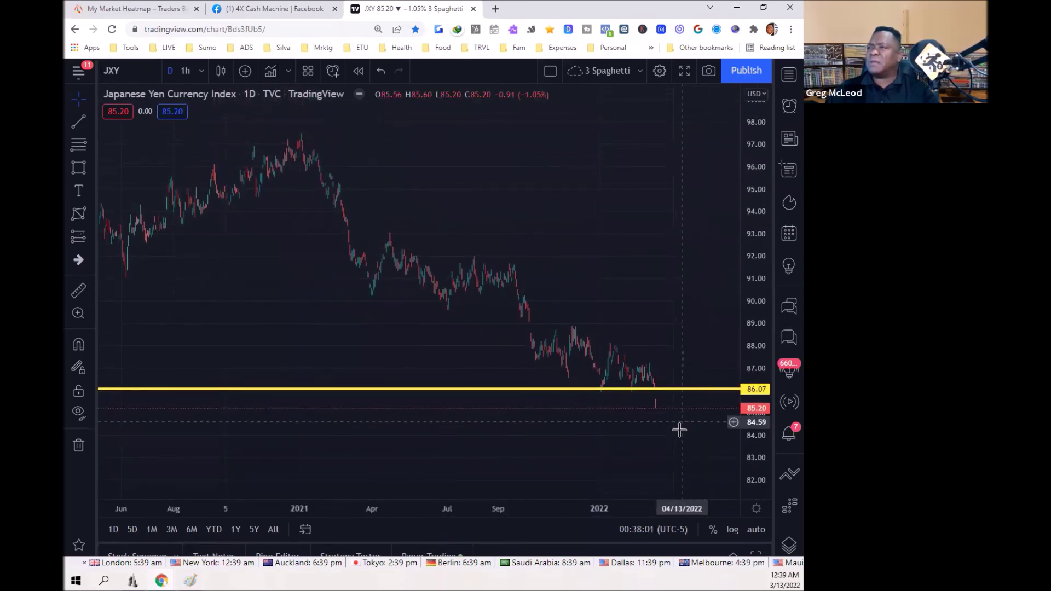
# Delete the old yellow horizontal line and remove the fib drawing from the JXY chart.
pyautogui.rightClick(628, 393)
pyautogui.click(658, 521)
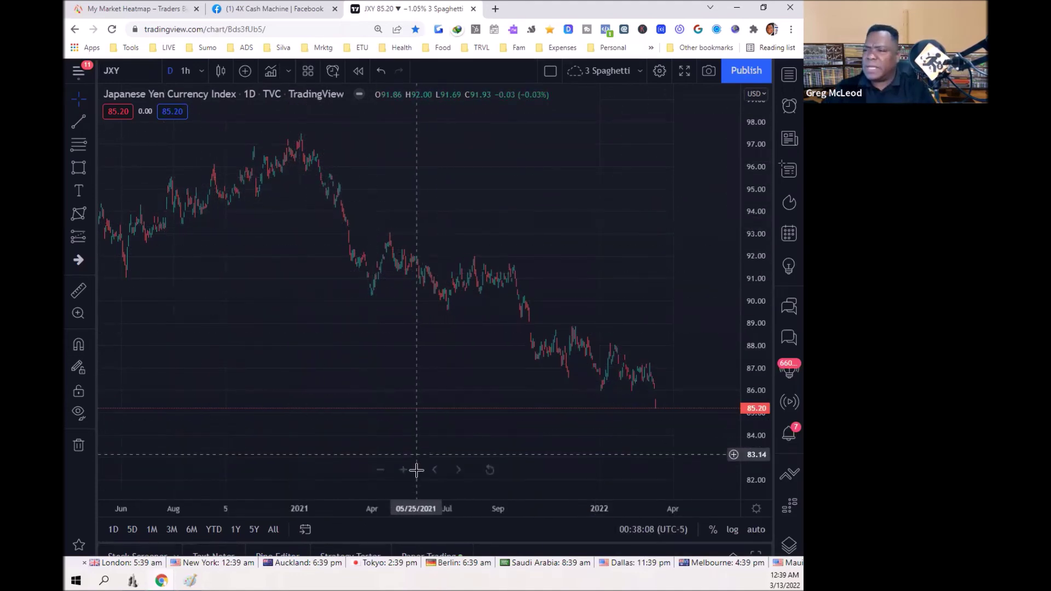
pyautogui.scroll(-5, 416, 465)
pyautogui.scroll(4, 404, 446)
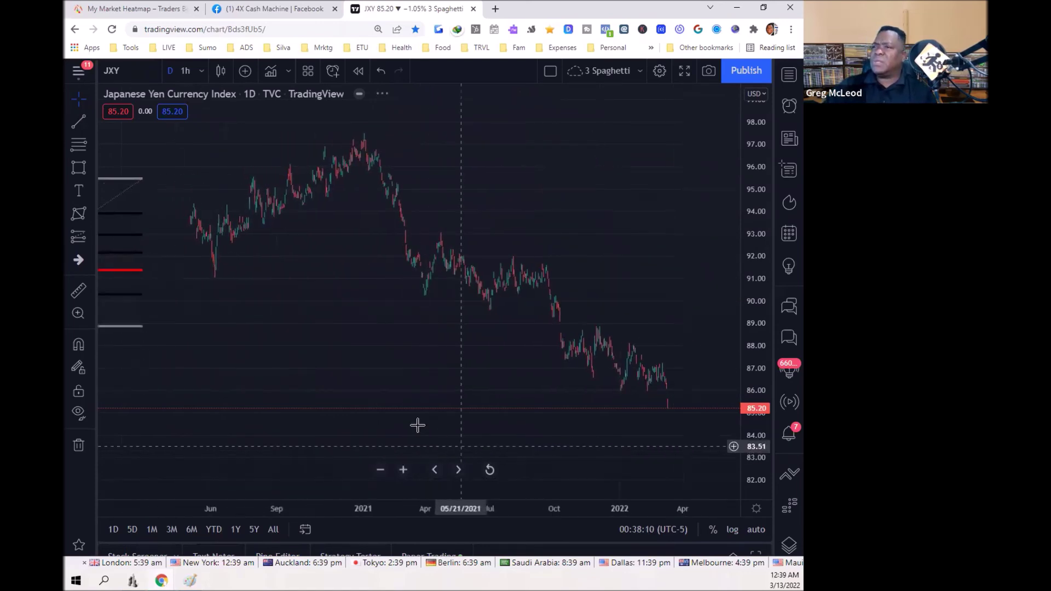
pyautogui.rightClick(282, 249)
pyautogui.click(350, 504)
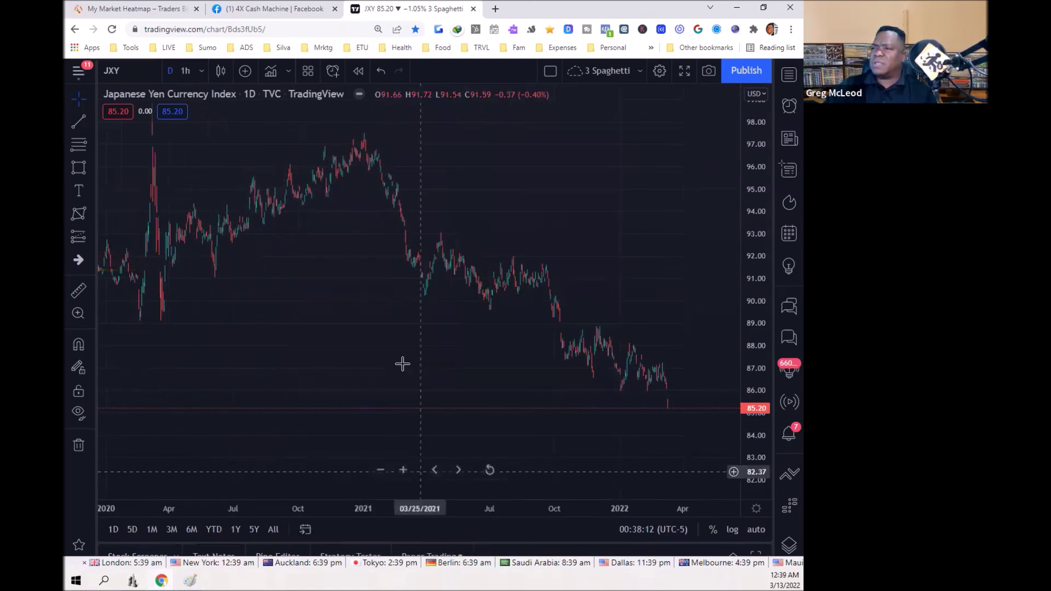
pyautogui.scroll(-2, 436, 312)
pyautogui.scroll(2, 471, 510)
# Compress the time axis so the JXY chart spans roughly 2015 to 2022.
pyautogui.moveTo(455, 510); pyautogui.dragTo(624, 495)
pyautogui.scroll(-2, 559, 319)
pyautogui.moveTo(559, 319); pyautogui.dragTo(385, 315)
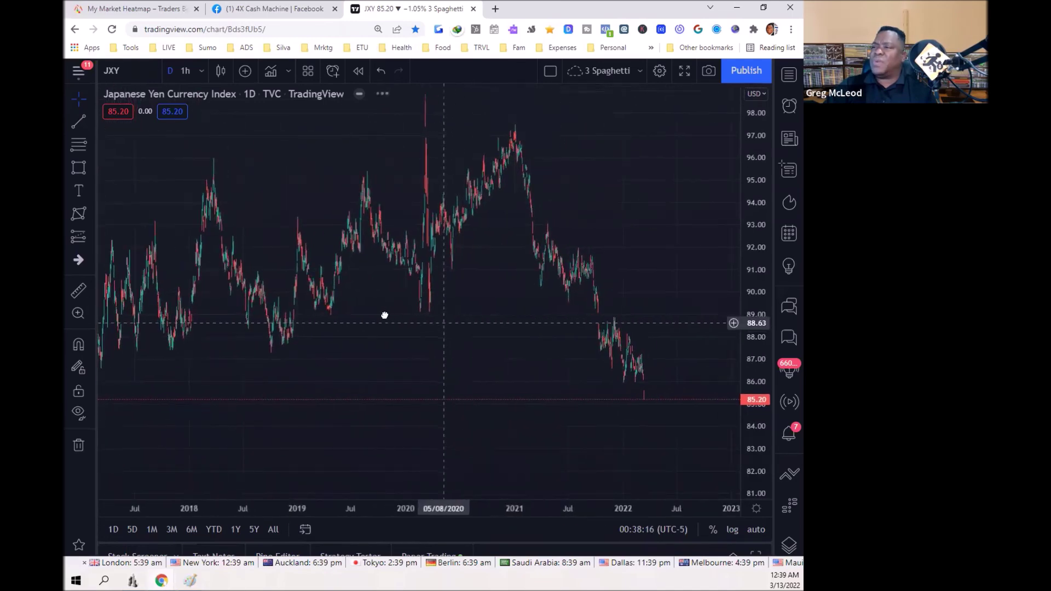
pyautogui.moveTo(469, 297); pyautogui.dragTo(486, 314)
pyautogui.moveTo(449, 514); pyautogui.dragTo(535, 508)
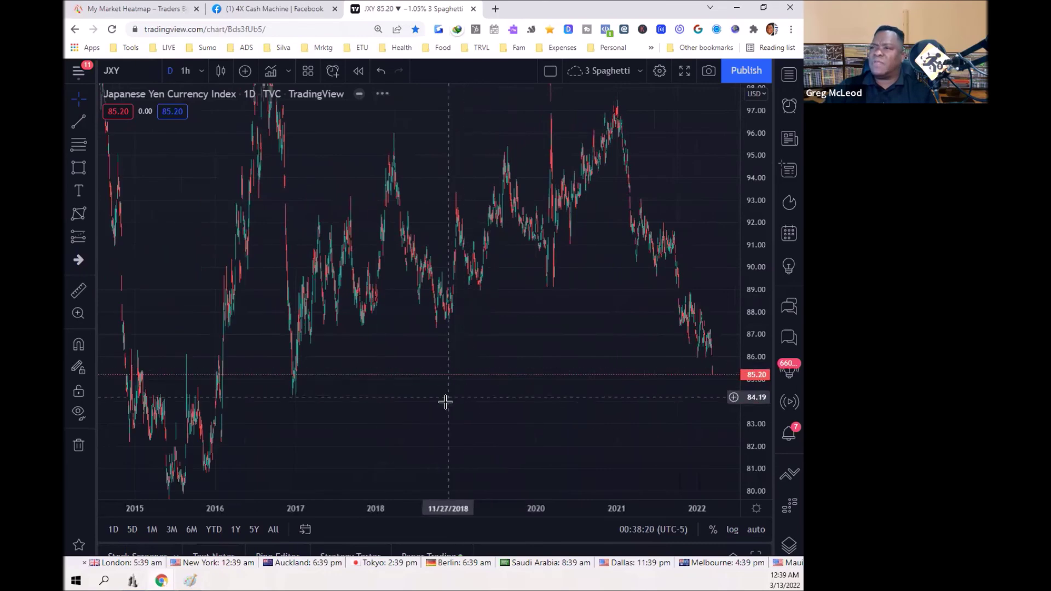
pyautogui.click(92, 123)
# Place a yellow horizontal line at 84.36, then frame the chart on late 2020–2023.
pyautogui.click(131, 276)
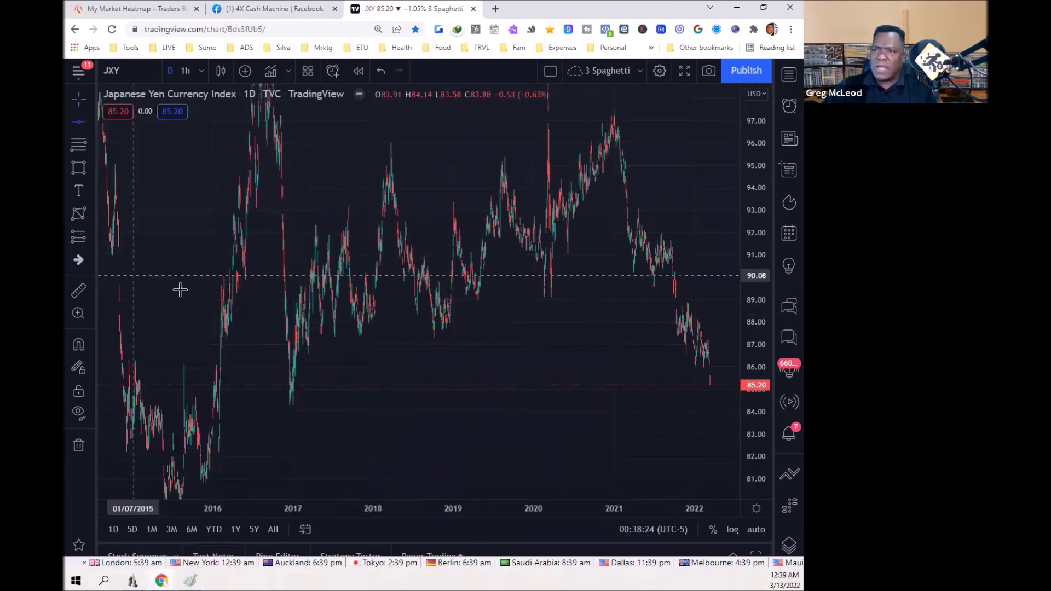
pyautogui.click(327, 403)
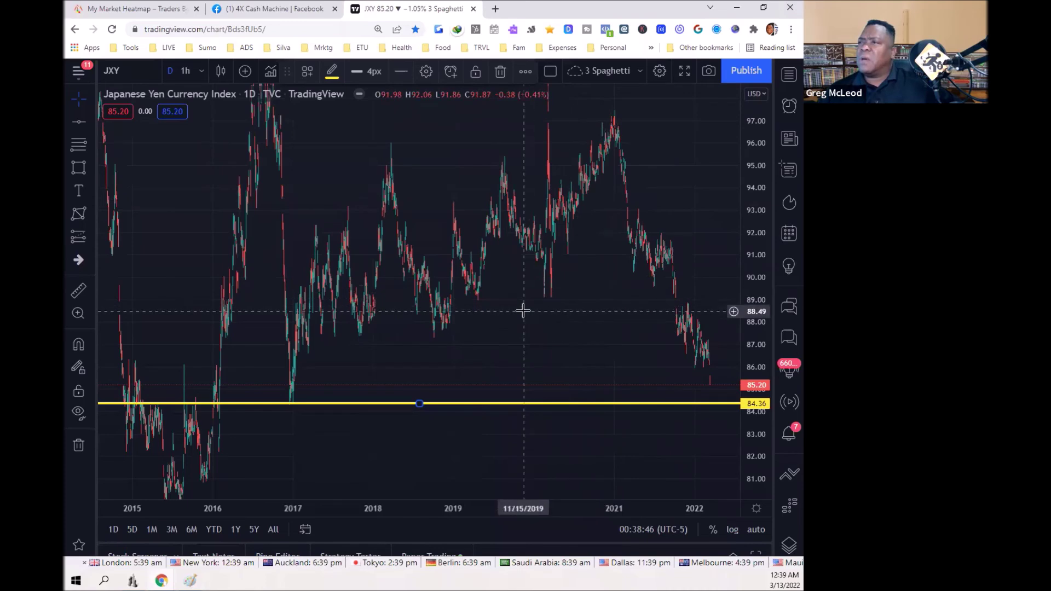
pyautogui.moveTo(624, 310); pyautogui.dragTo(521, 345)
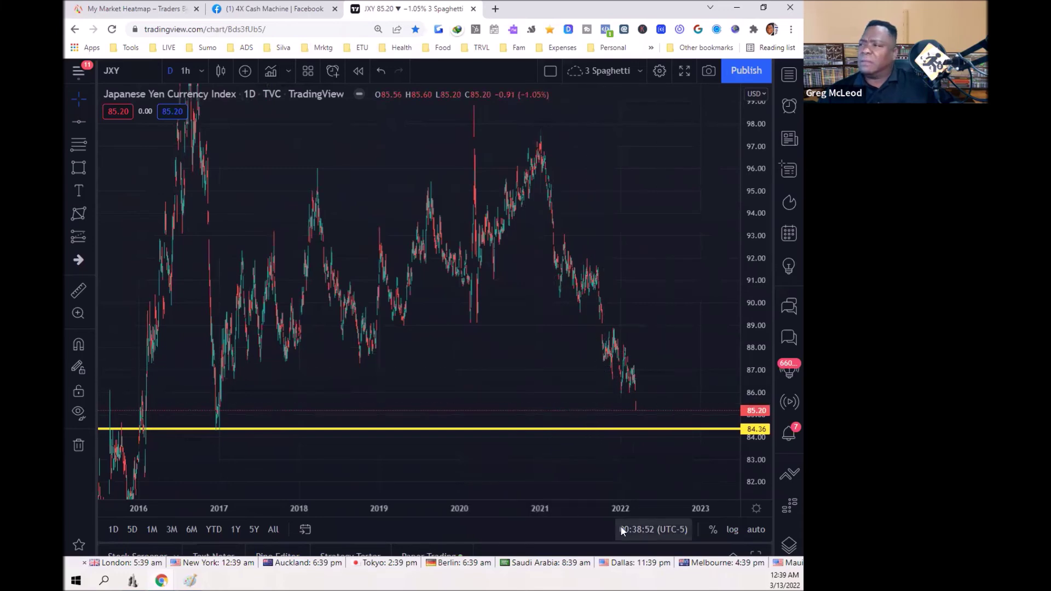
pyautogui.moveTo(595, 508); pyautogui.dragTo(433, 465)
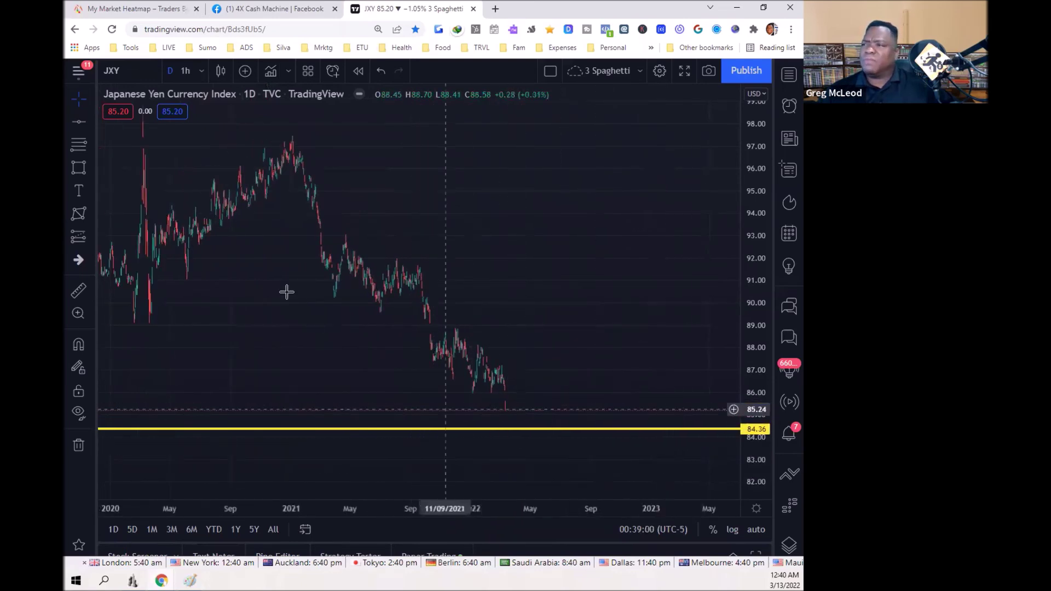
pyautogui.click(93, 123)
# Draw pink trend lines from the 2021 peak and the Sep 2021 high down to the 84.36 support.
pyautogui.click(106, 125)
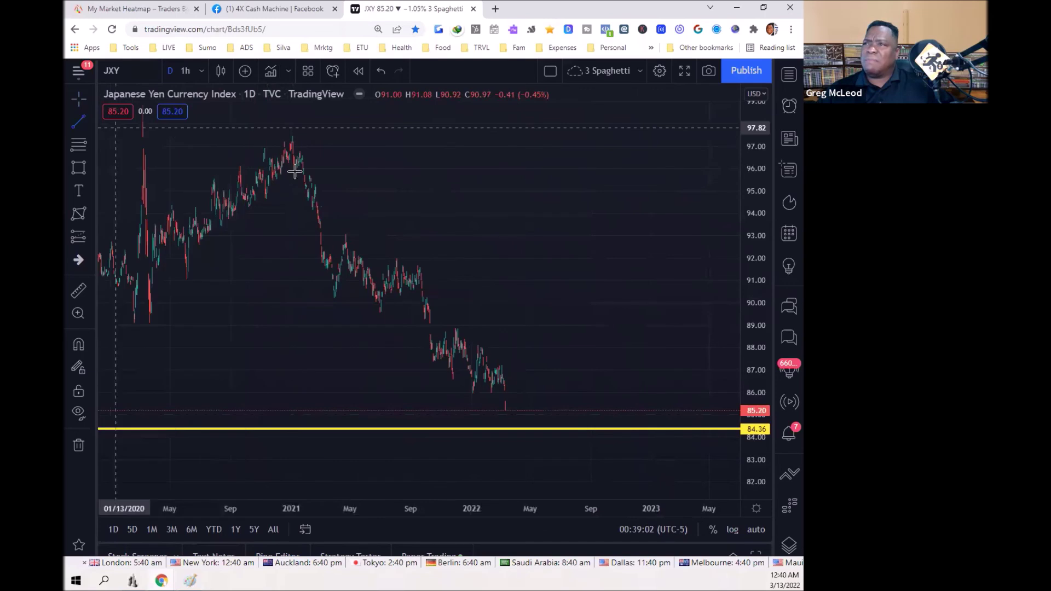
pyautogui.click(293, 132)
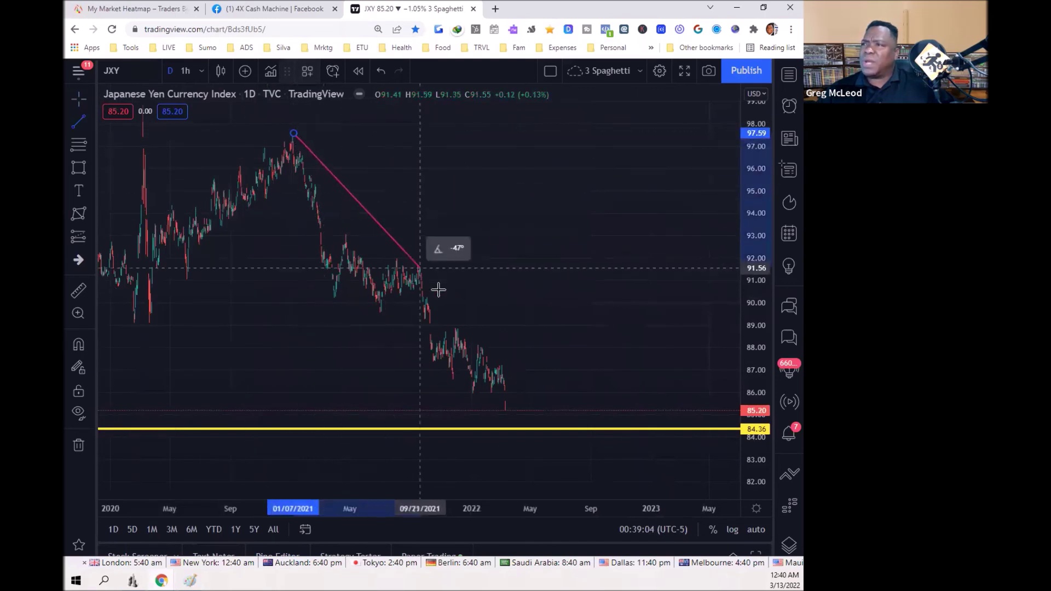
pyautogui.click(580, 433)
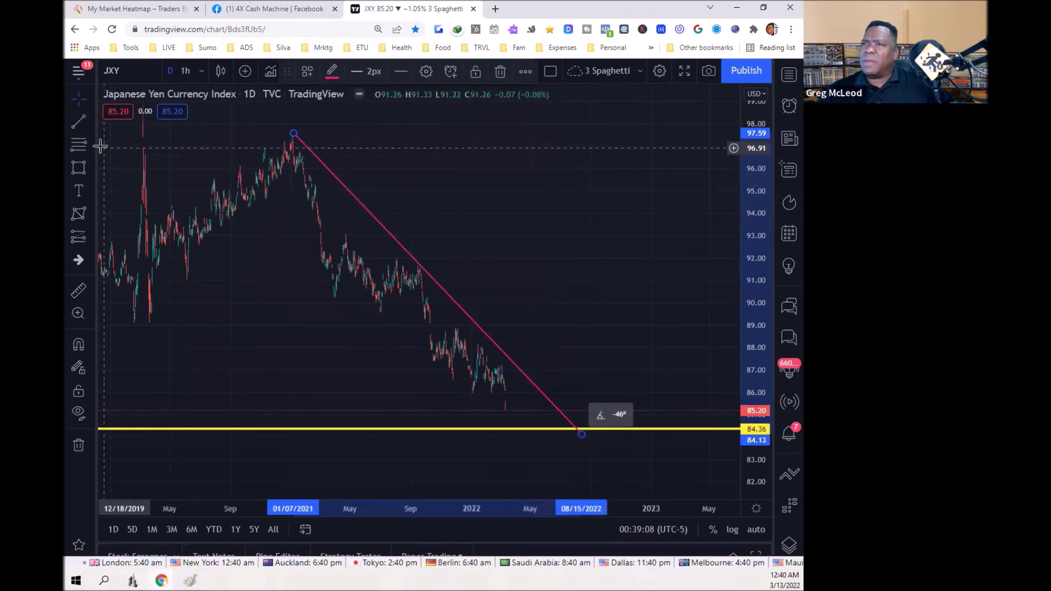
pyautogui.click(418, 268)
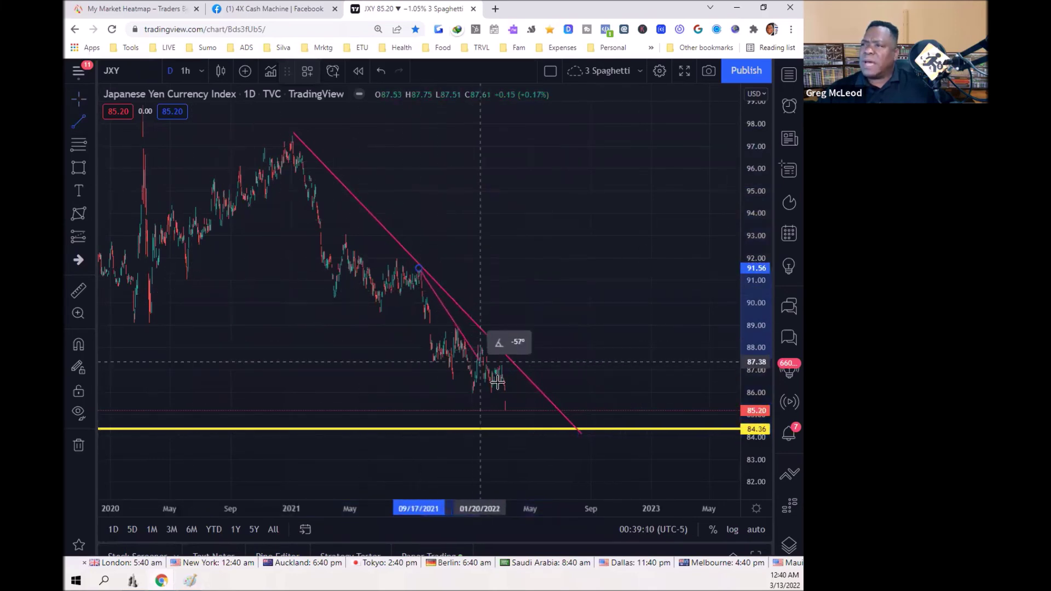
pyautogui.click(559, 435)
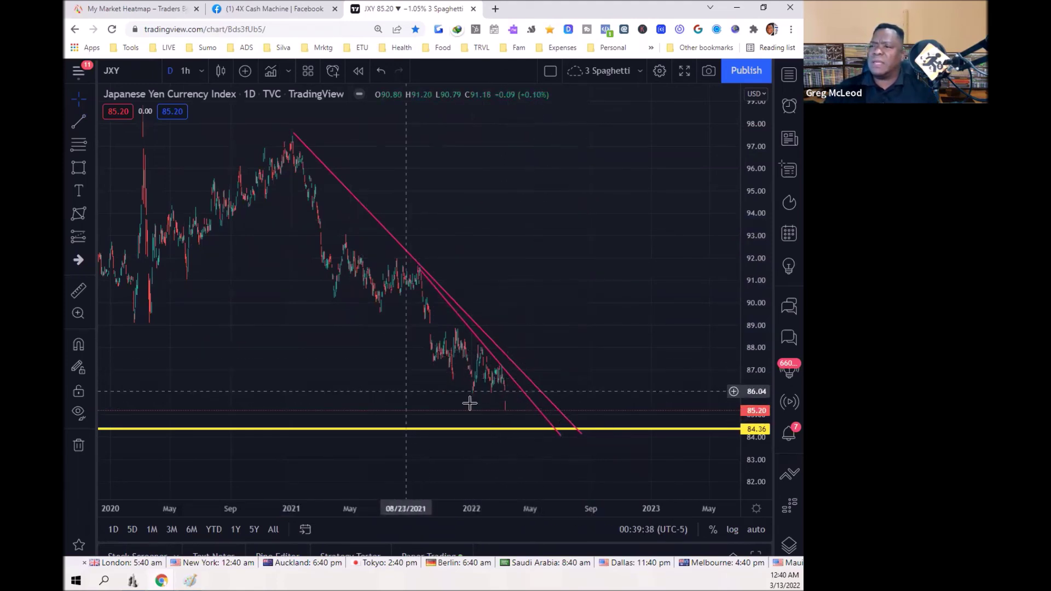
pyautogui.moveTo(262, 291); pyautogui.dragTo(375, 296)
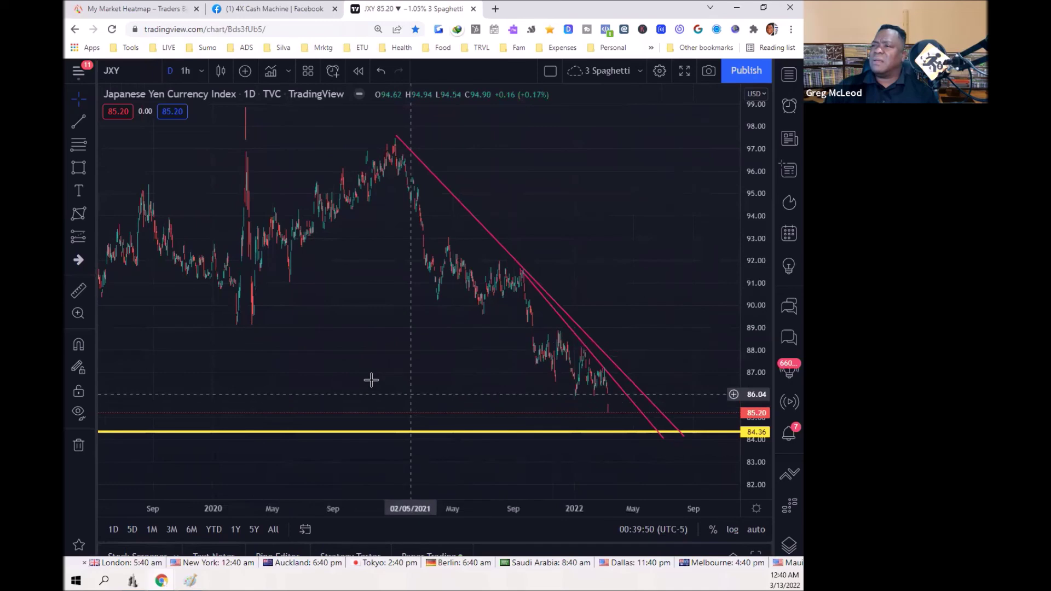
pyautogui.moveTo(380, 383); pyautogui.dragTo(585, 359)
pyautogui.moveTo(327, 357); pyautogui.dragTo(498, 357)
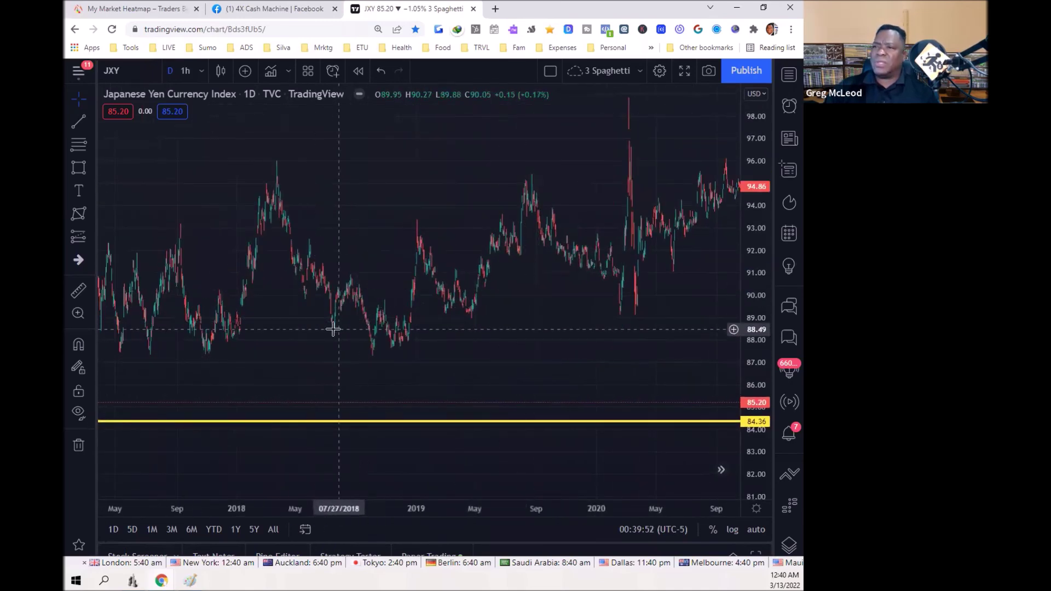
pyautogui.moveTo(316, 356); pyautogui.dragTo(505, 370)
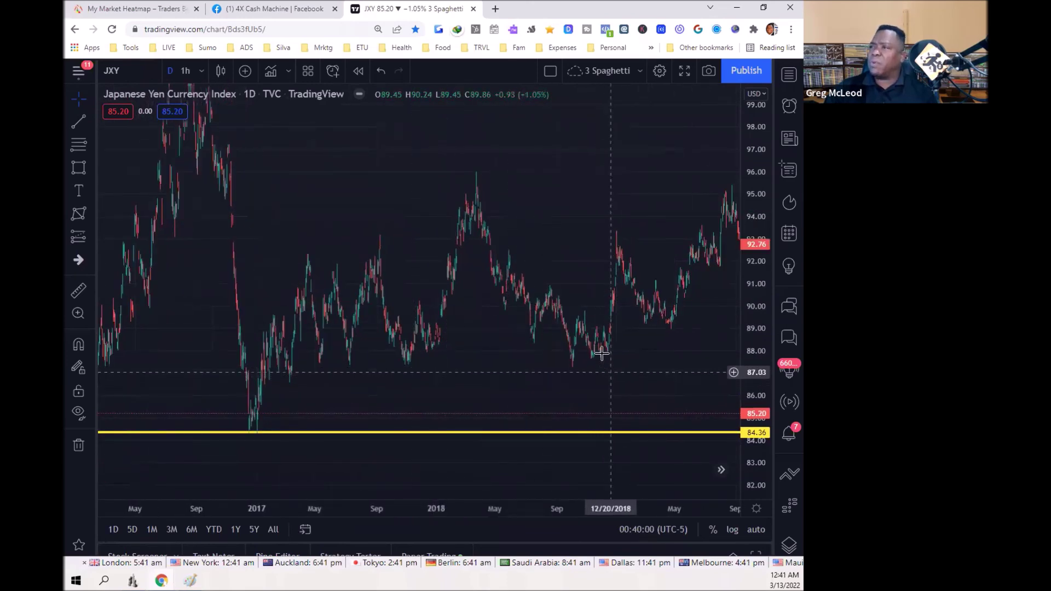
pyautogui.moveTo(517, 370); pyautogui.dragTo(392, 352)
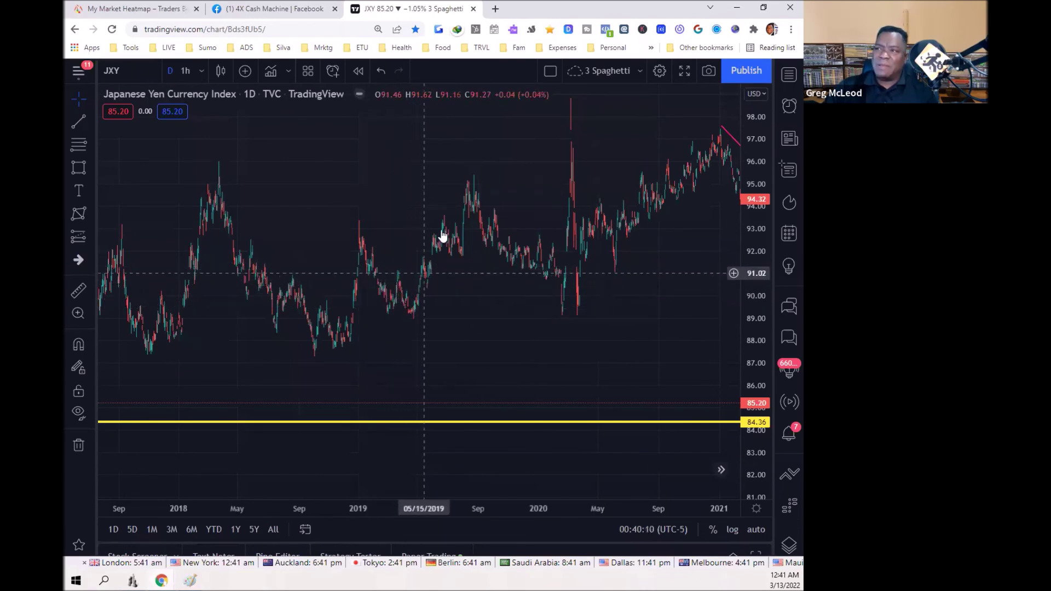
pyautogui.moveTo(501, 278); pyautogui.dragTo(241, 277)
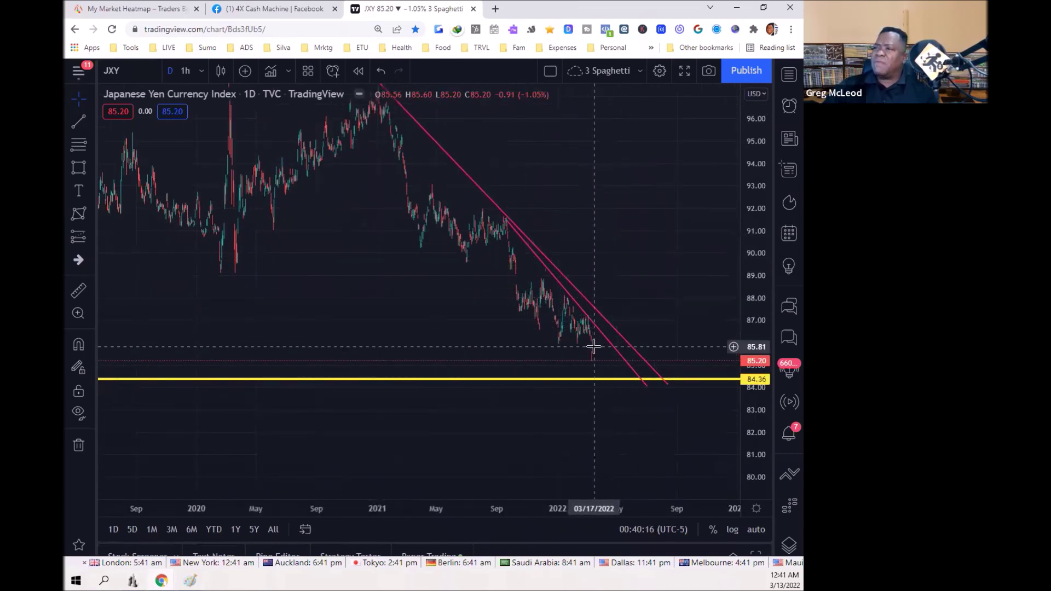
pyautogui.moveTo(612, 378); pyautogui.dragTo(615, 441)
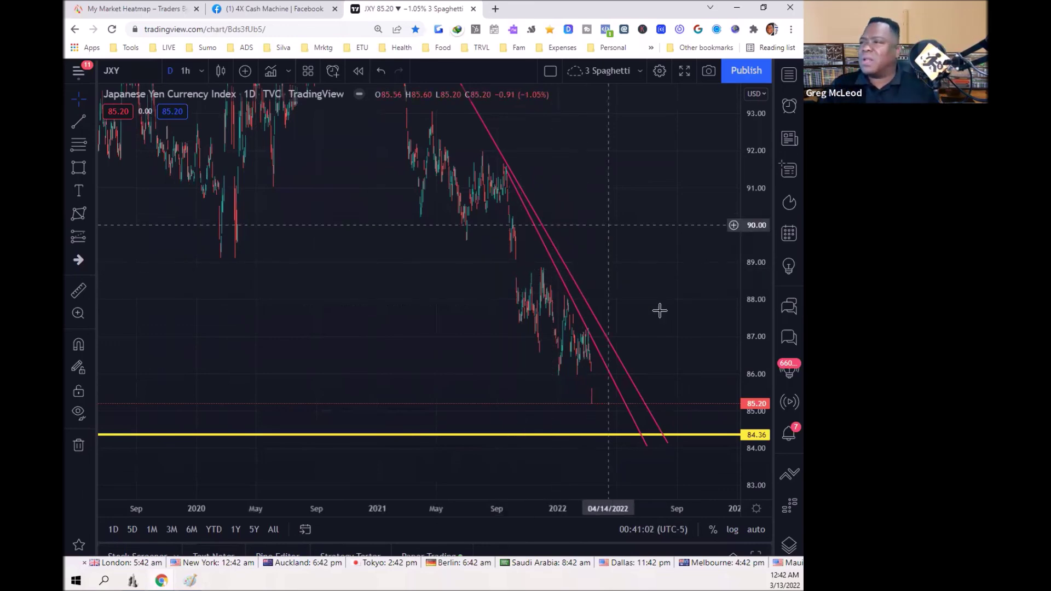
pyautogui.moveTo(359, 298); pyautogui.dragTo(409, 350)
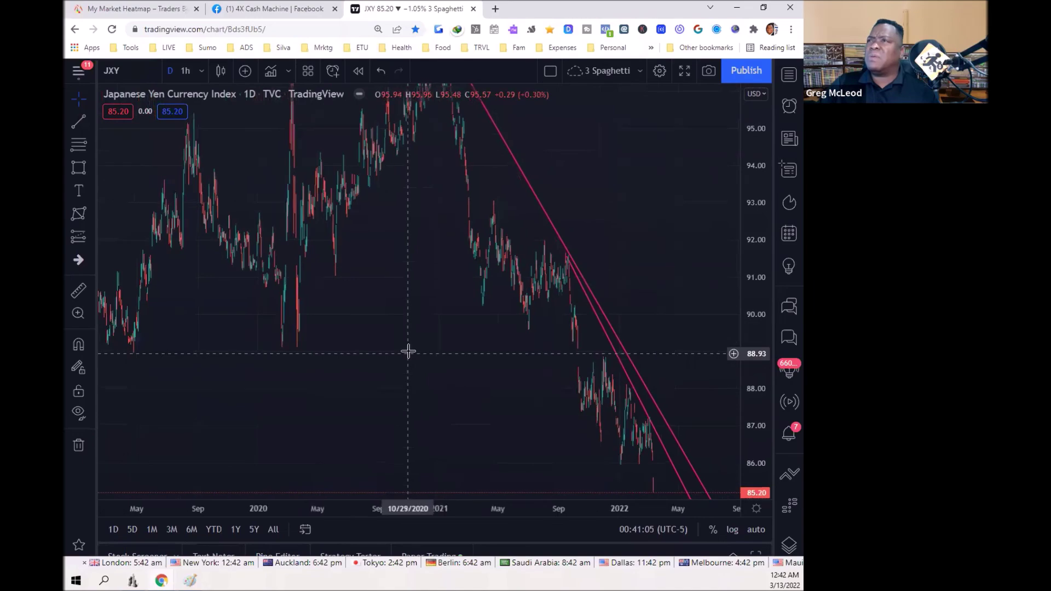
pyautogui.click(263, 8)
# Scroll the 4X Cash Machine group feed back up to the group header.
pyautogui.scroll(10, 282, 346)
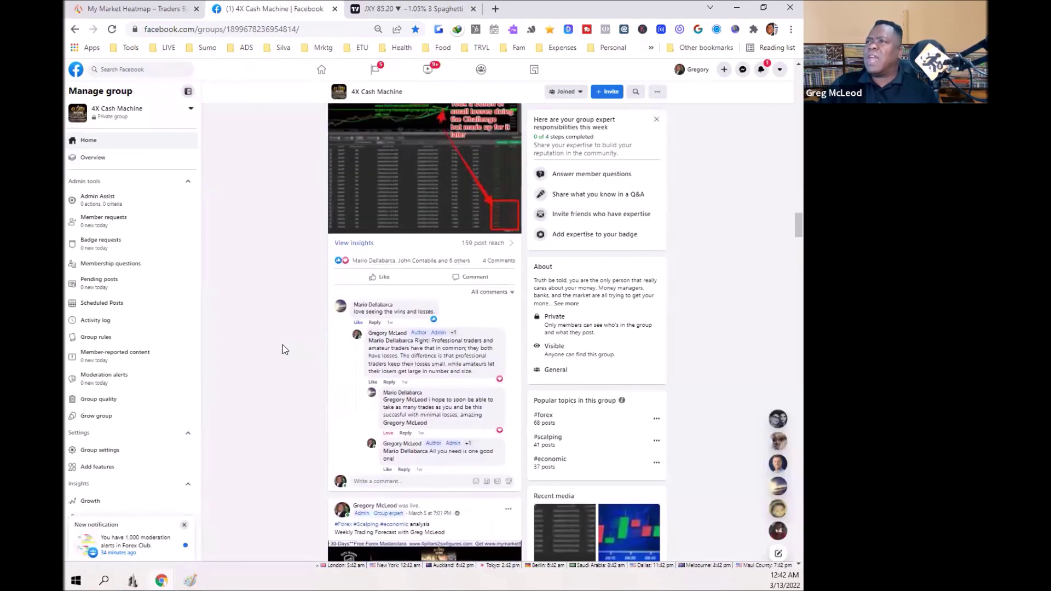
pyautogui.scroll(15, 282, 344)
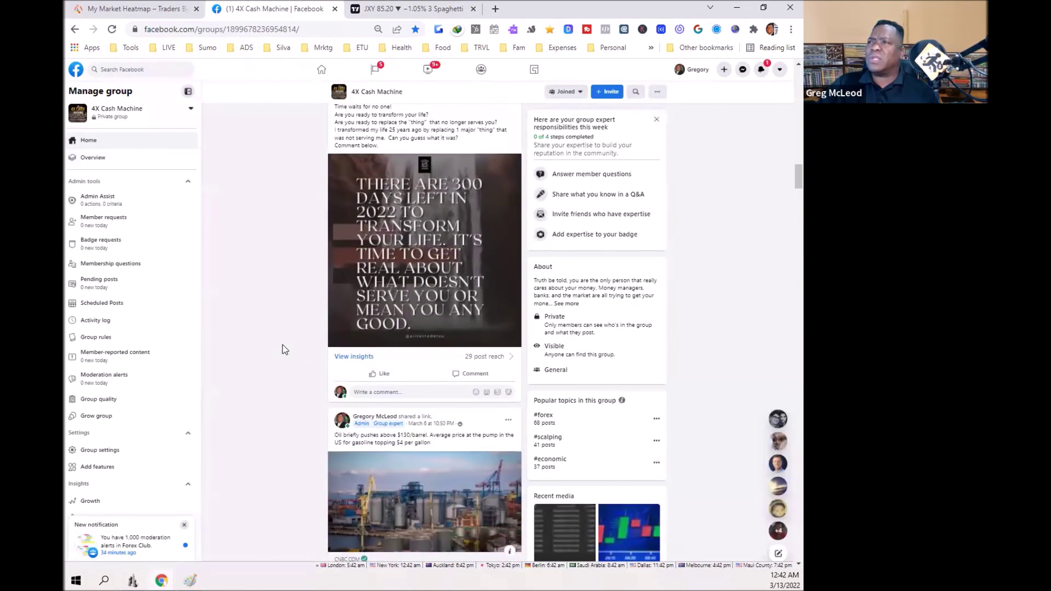
pyautogui.scroll(15, 283, 346)
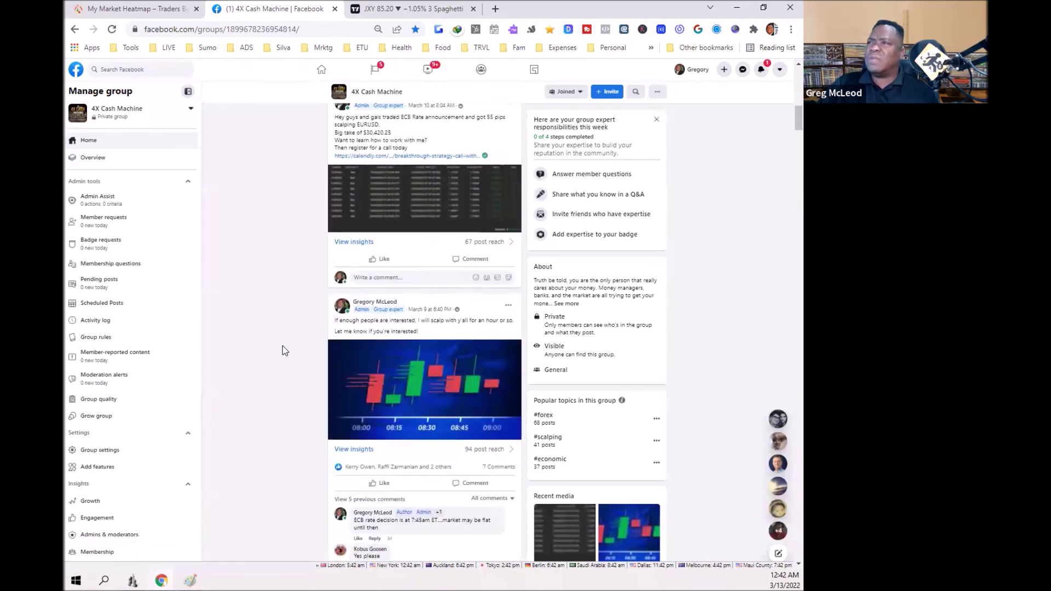
pyautogui.scroll(5, 282, 350)
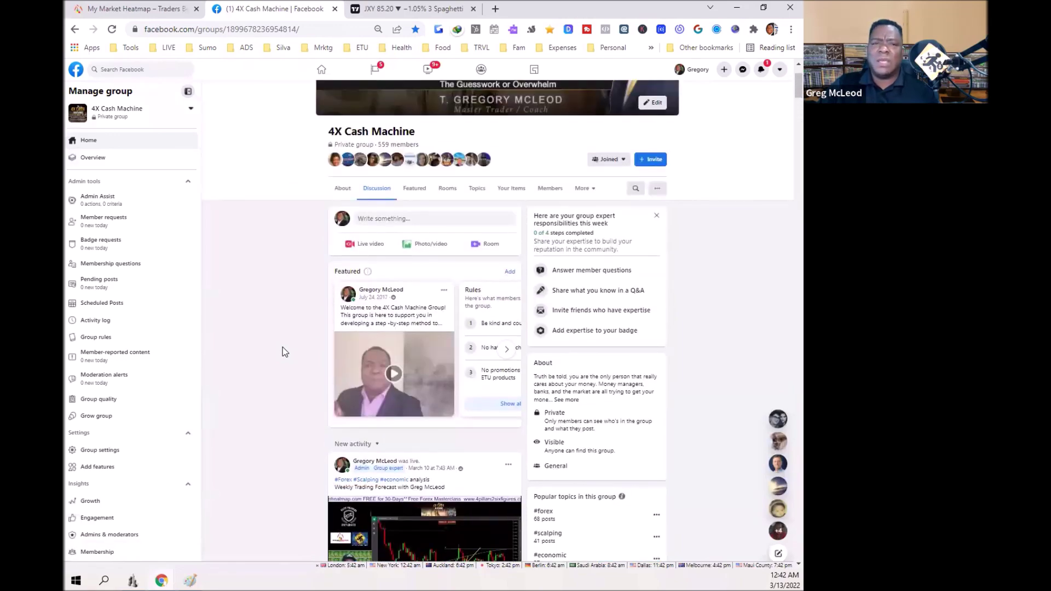